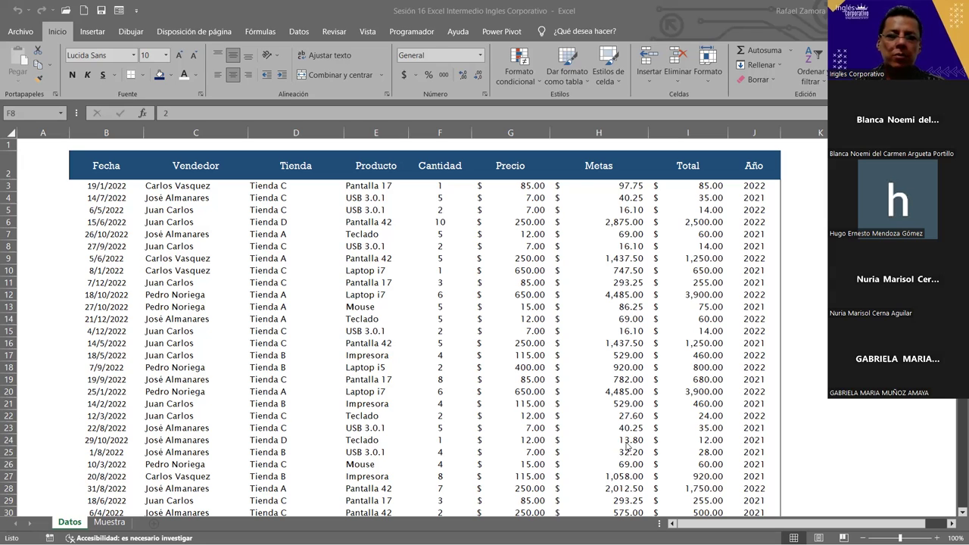
Examine the sample dashboard's layout and components on the Muestra sheet.
key(alt+Tab)
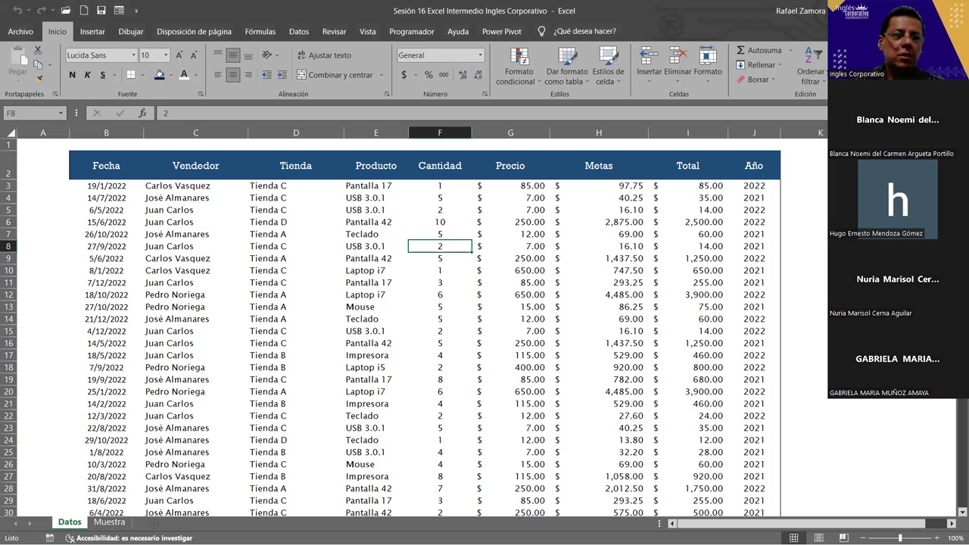
key(alt+Tab)
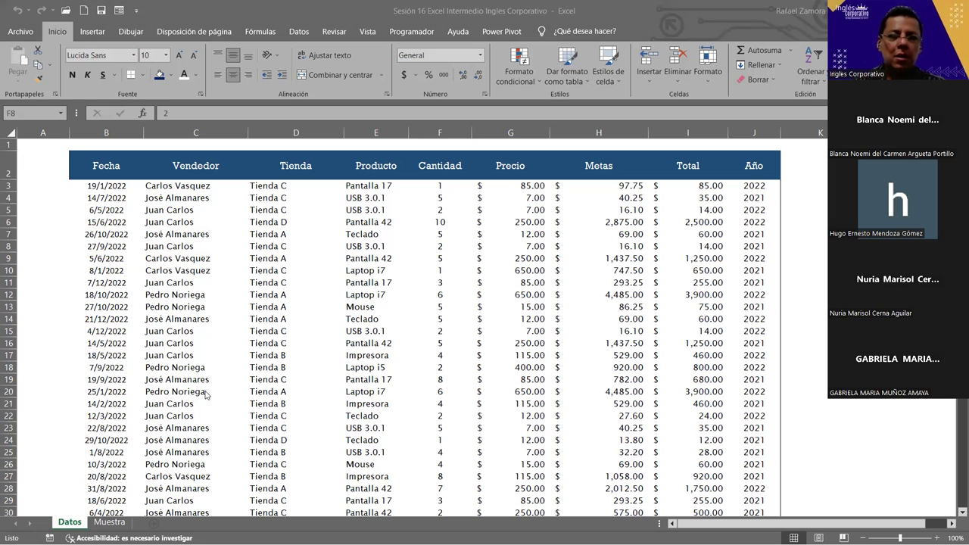
click(111, 522)
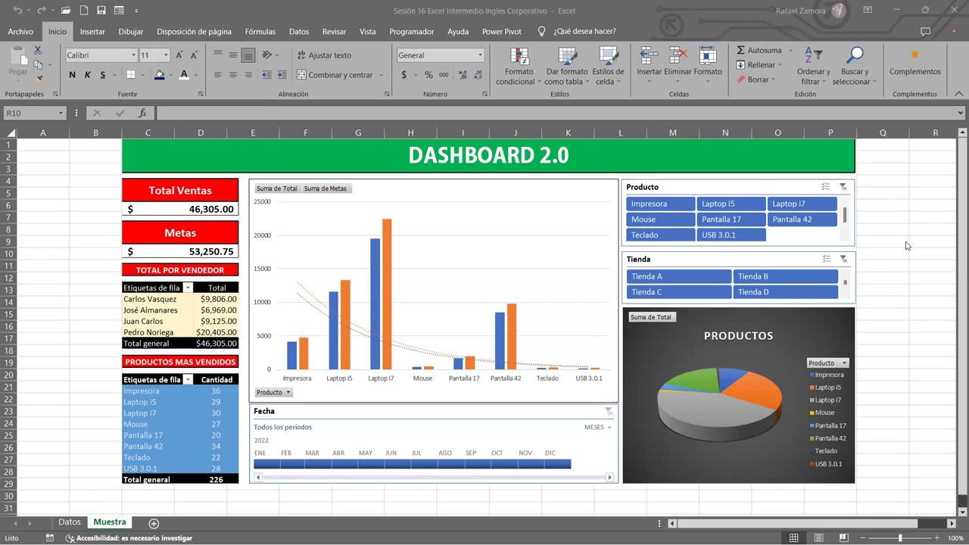
key(alt+Tab)
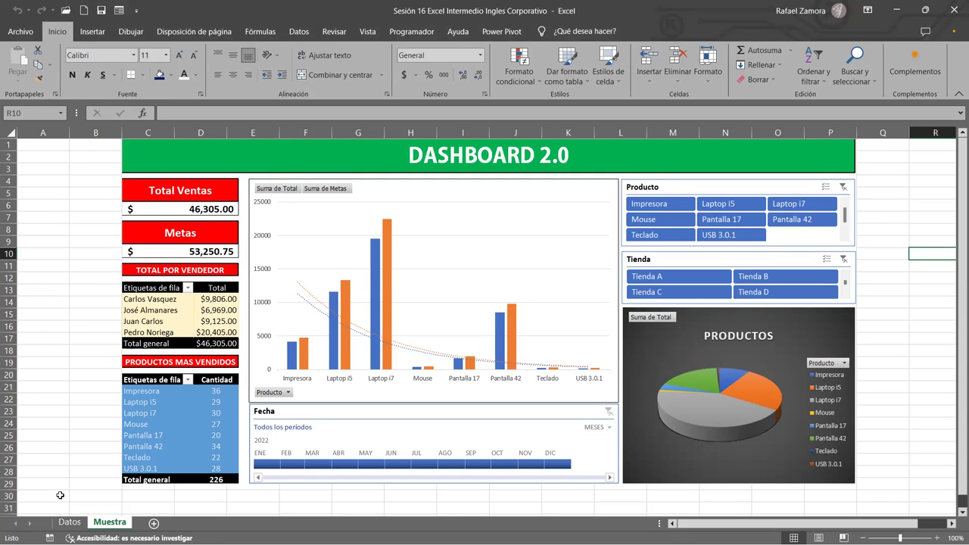
Insert a PivotTable on a new worksheet from the sales data in B2:J61 of the Datos sheet.
click(71, 523)
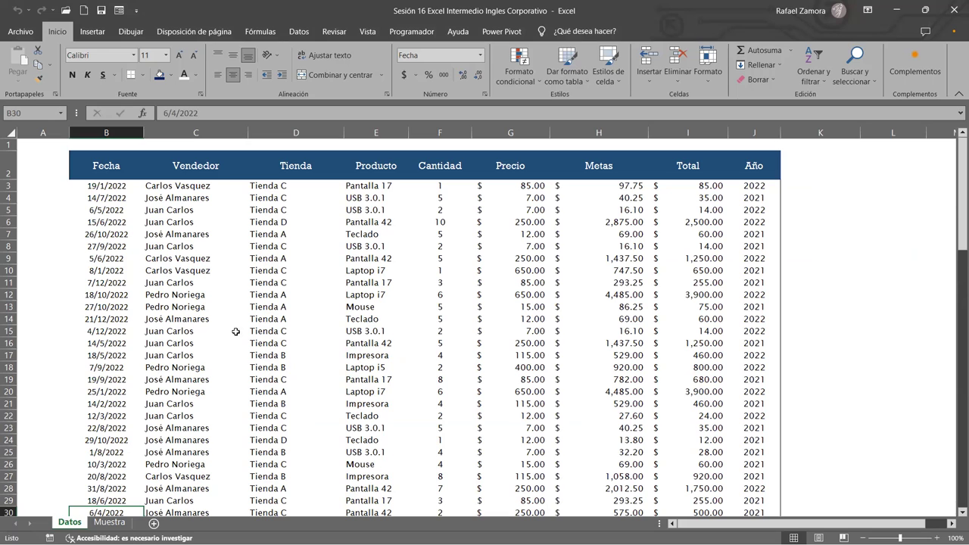
click(211, 256)
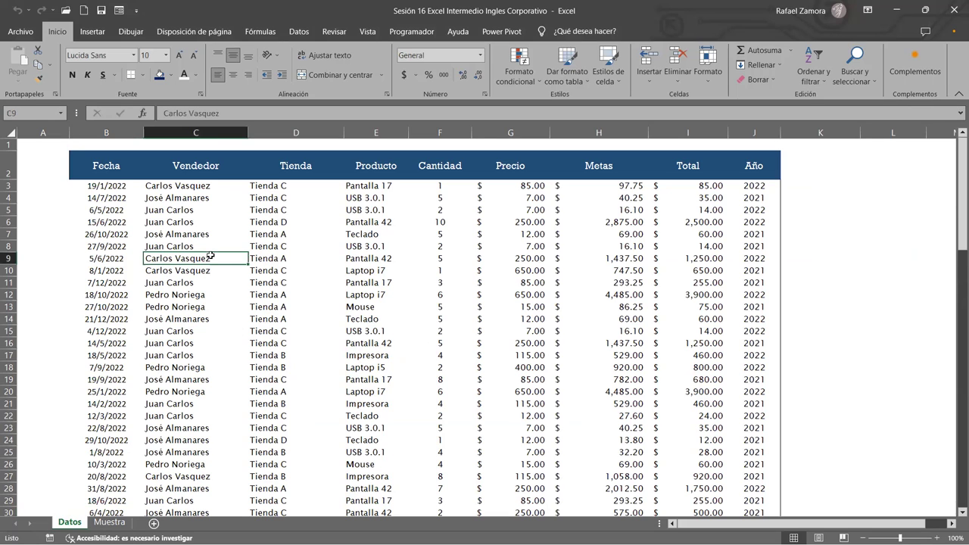
click(114, 206)
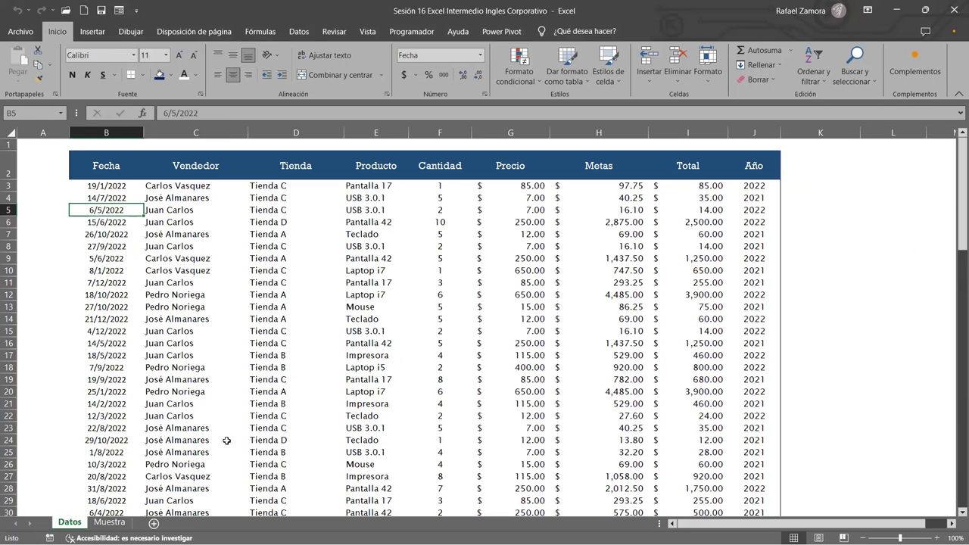
click(331, 307)
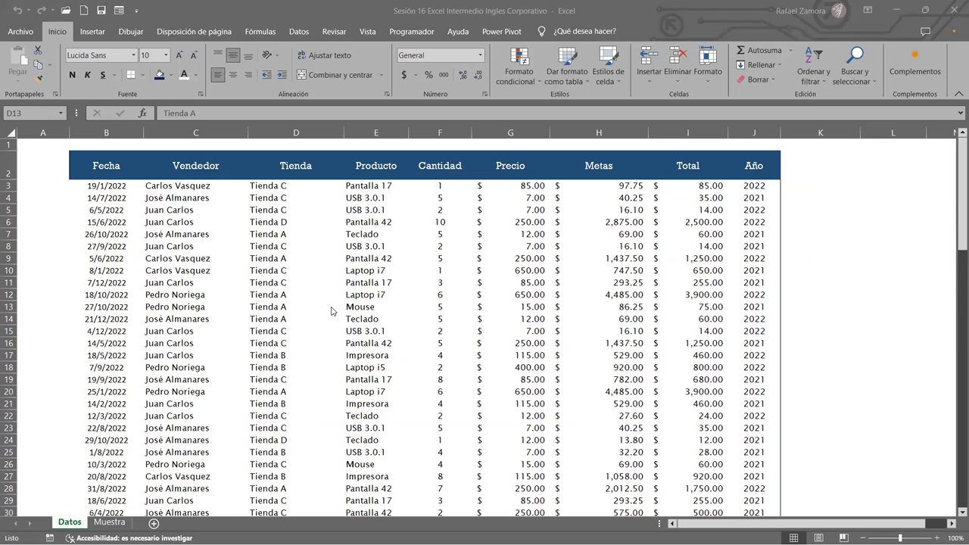
click(324, 229)
key(alt+Tab)
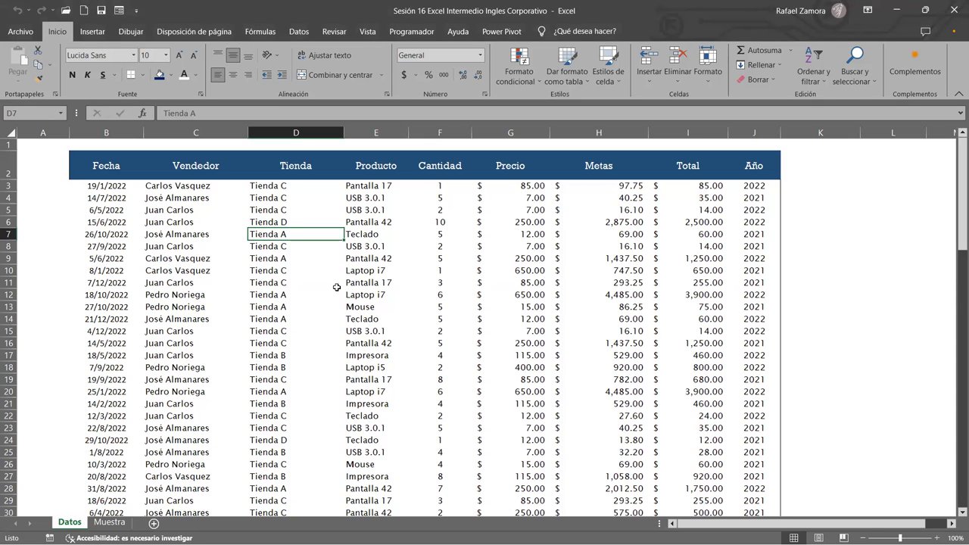
click(92, 33)
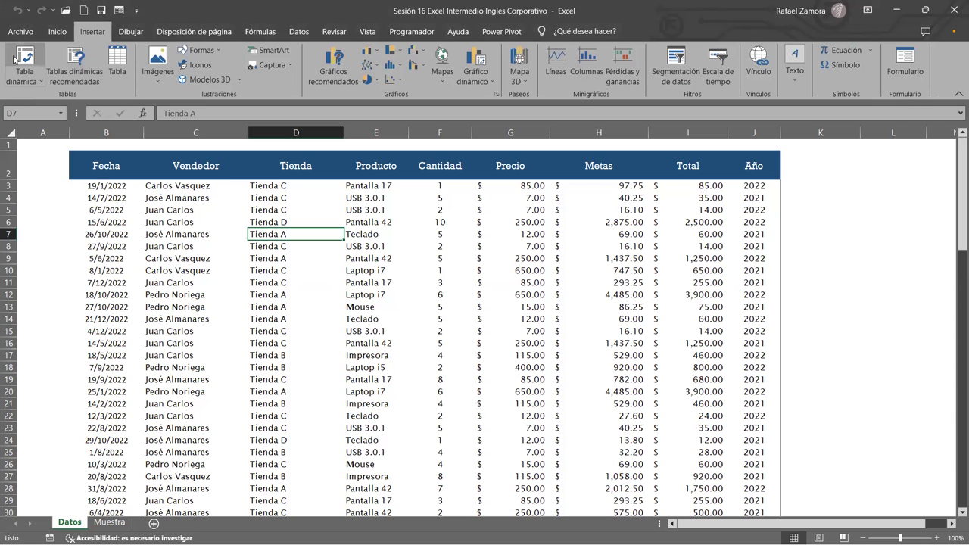
click(15, 58)
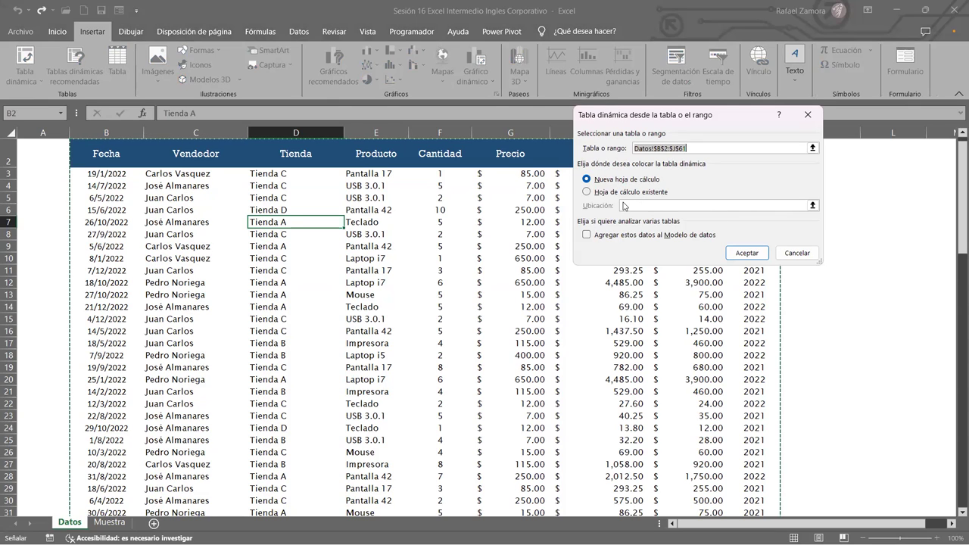
click(749, 253)
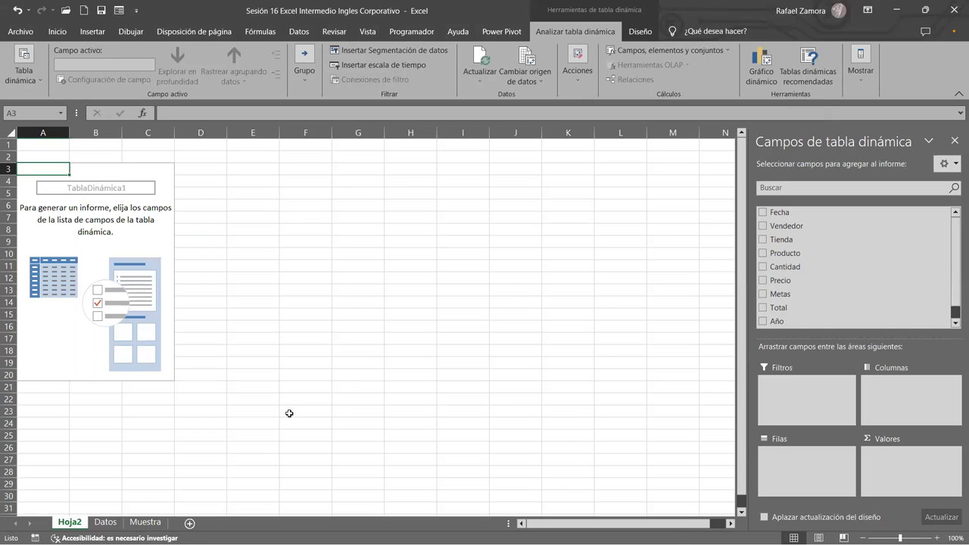
Rename the new PivotTable worksheet as Graficos.
double_click(70, 522)
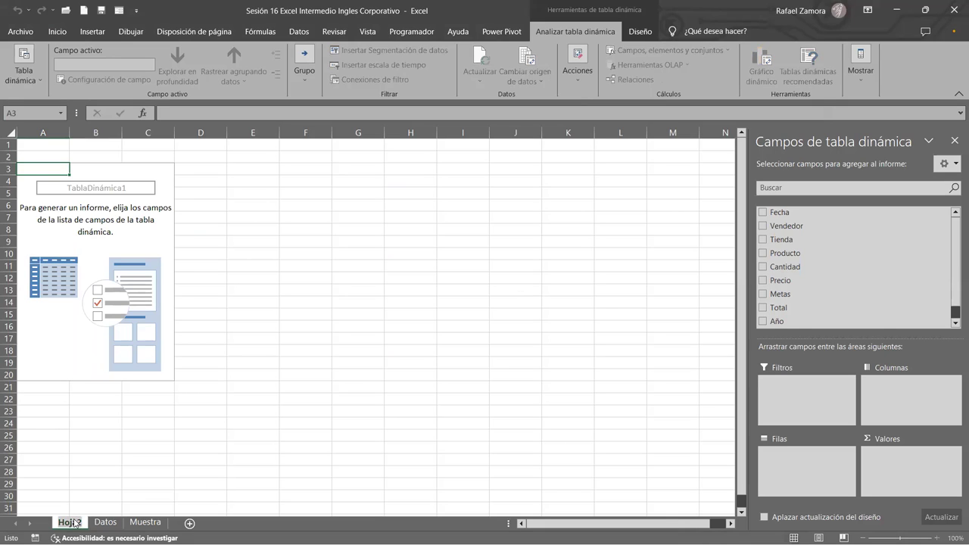
text(gRAFICOS)
key(BackSpace)
key(BackSpace)
key(BackSpace)
key(BackSpace)
key(BackSpace)
key(BackSpace)
text(G)
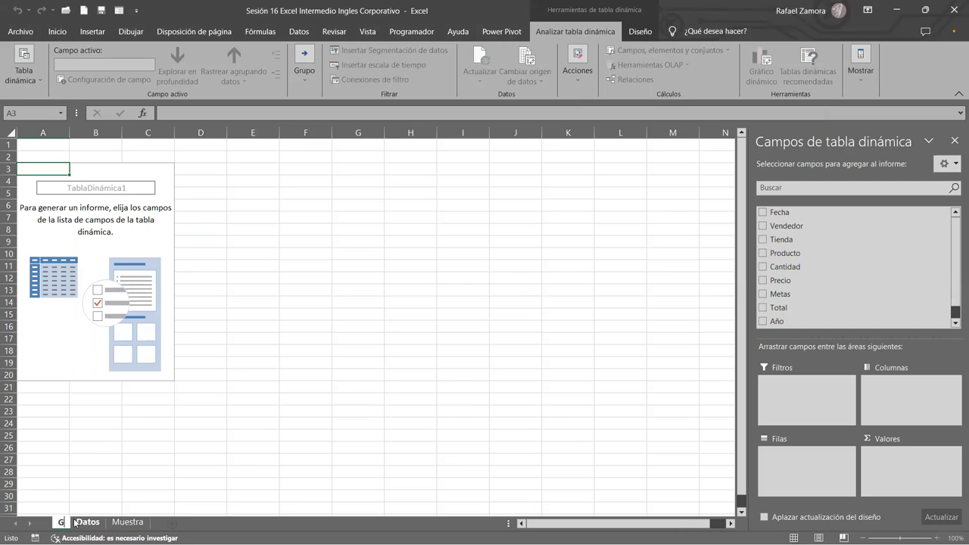
text(raficos)
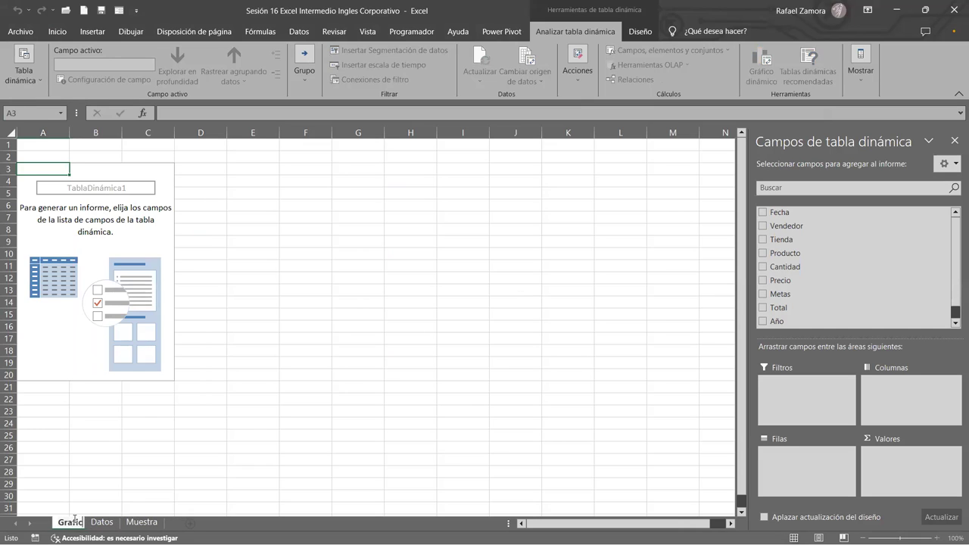
click(439, 450)
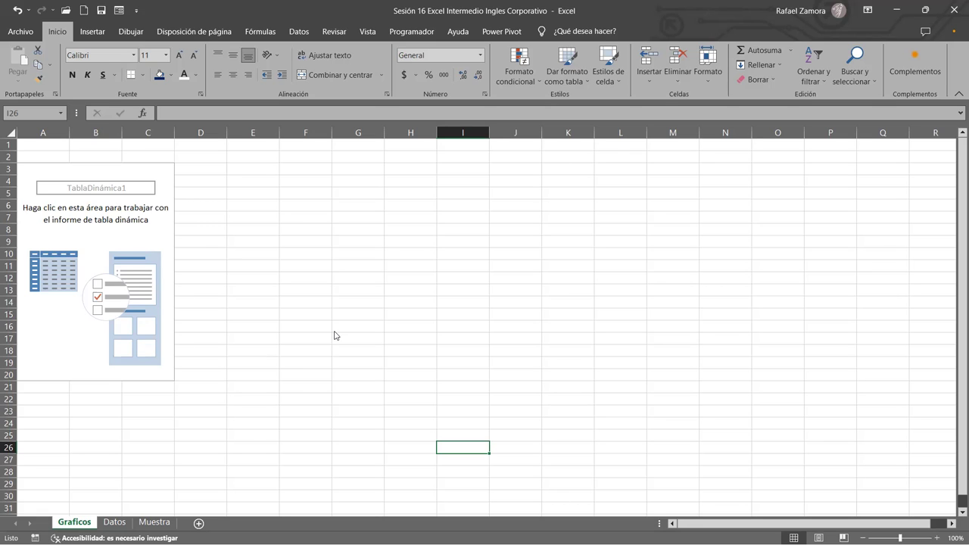
Add a blank worksheet after the Muestra sheet and name it DashBoard.
click(151, 522)
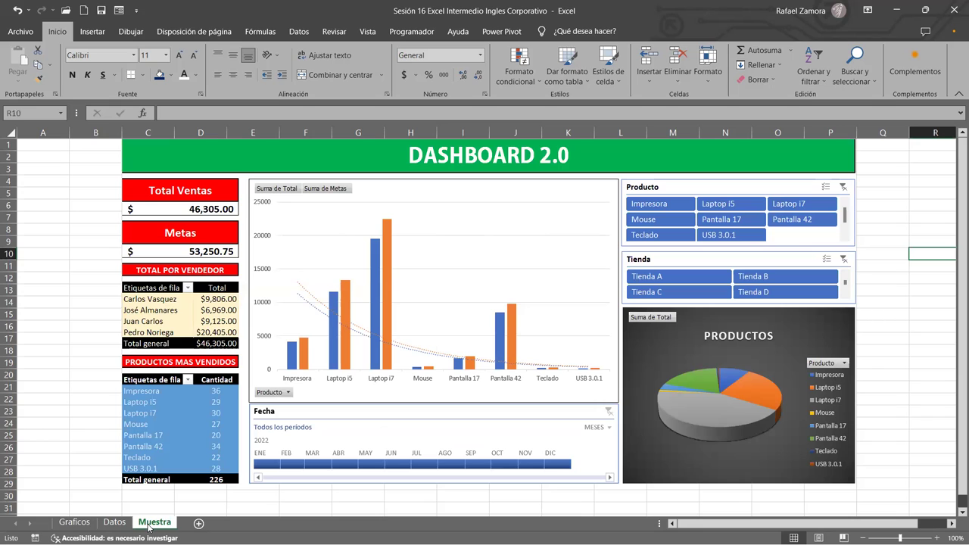
click(74, 523)
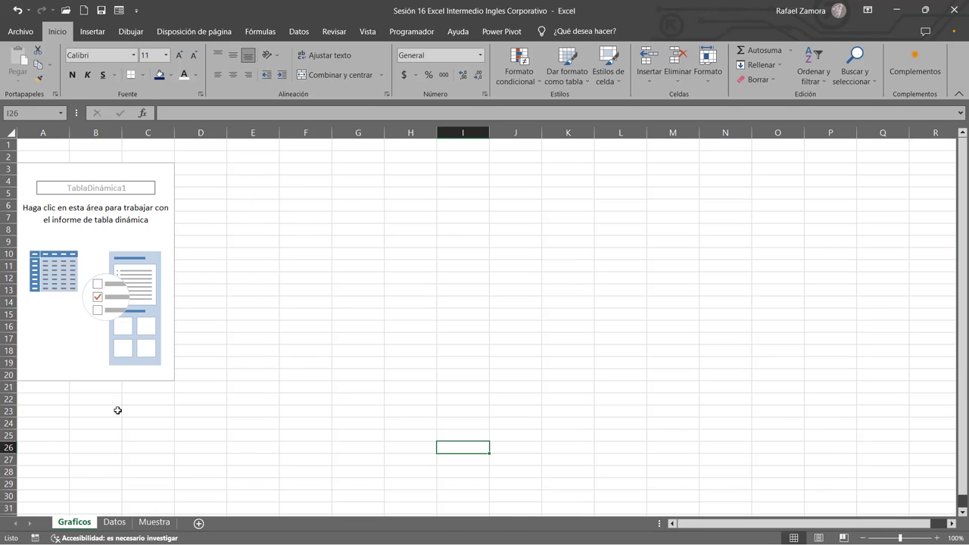
click(151, 523)
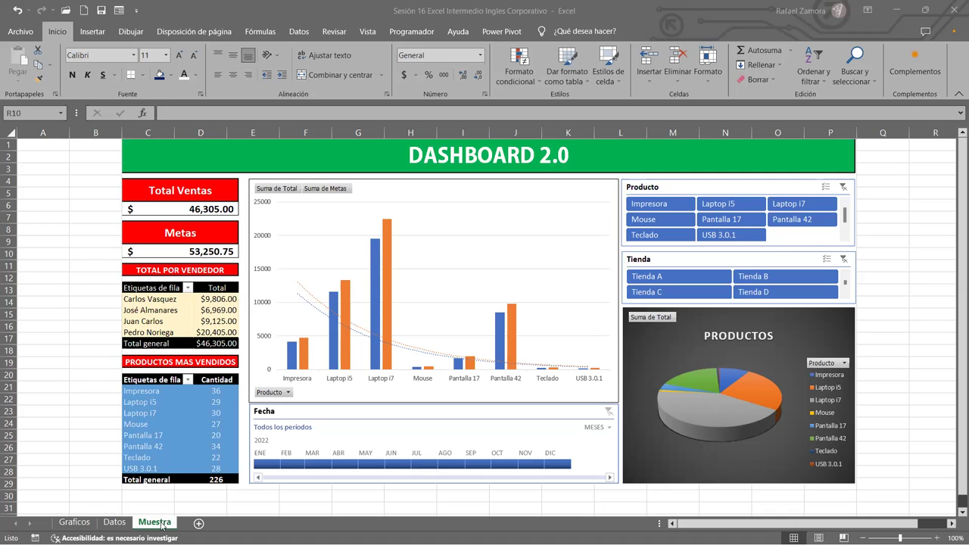
click(160, 525)
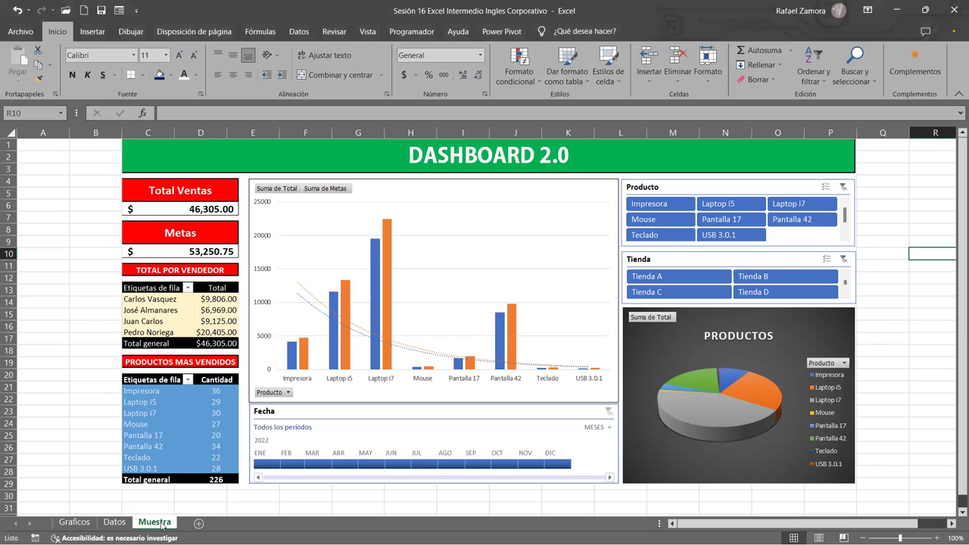
key(shift+F11)
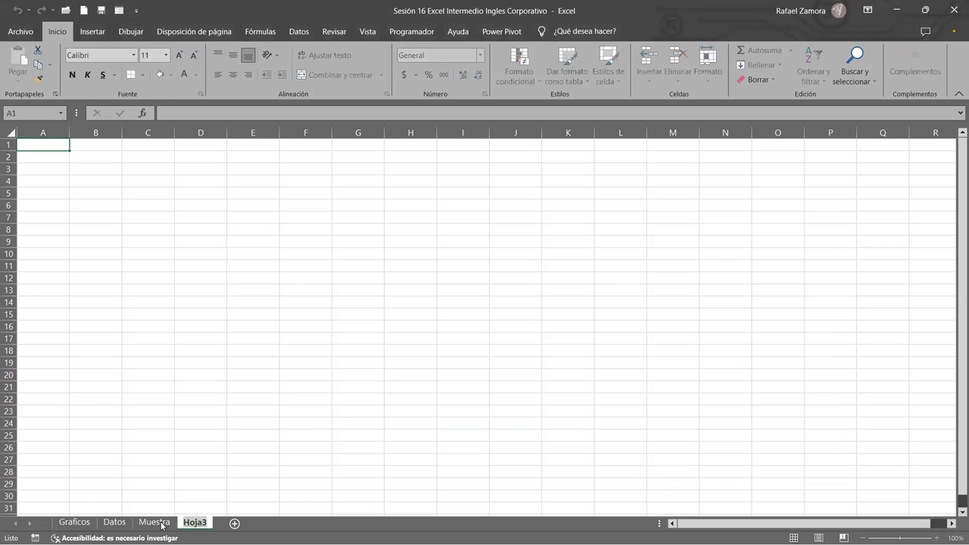
text(DashBoard)
click(262, 446)
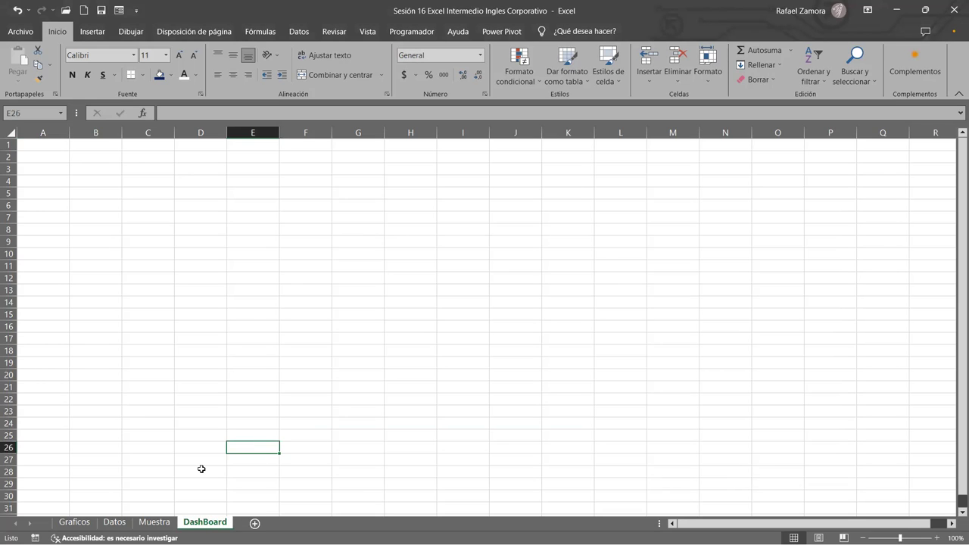
Move the Muestra sheet to the first position, before Graficos.
click(142, 523)
drag(142, 524, 82, 527)
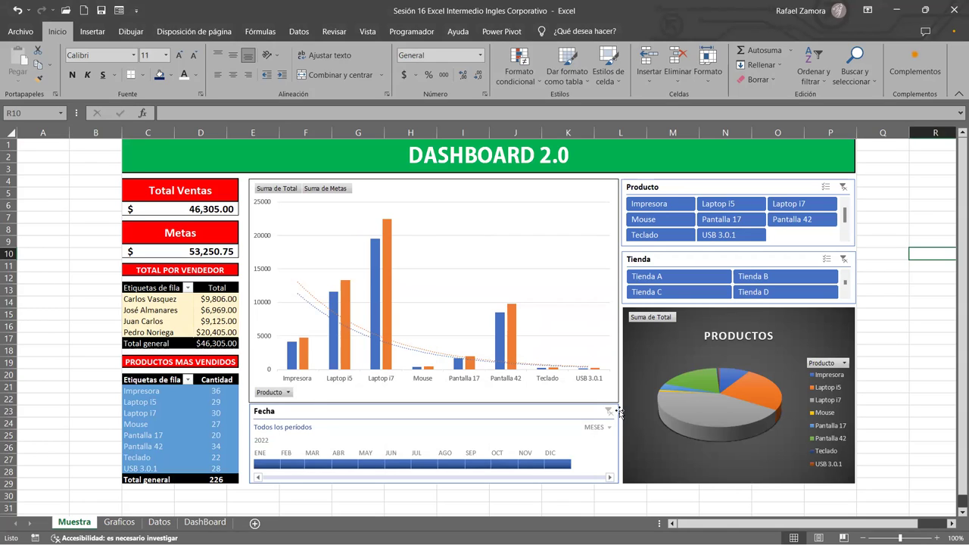
Shrink the dashboard picture on Muestra to about 24.3 by 11.4 cm and reposition it to start near cell A2.
click(854, 478)
drag(856, 482, 682, 329)
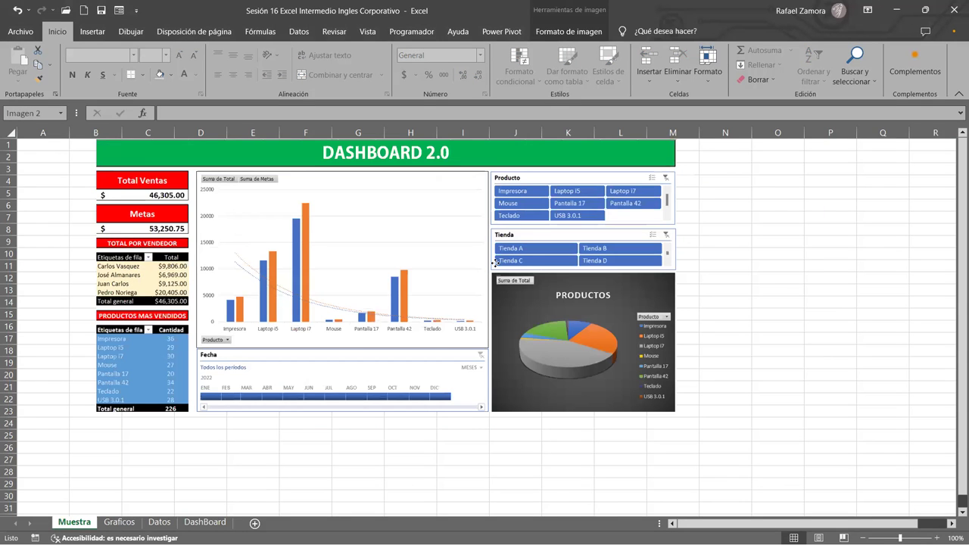
drag(495, 263, 416, 262)
click(755, 347)
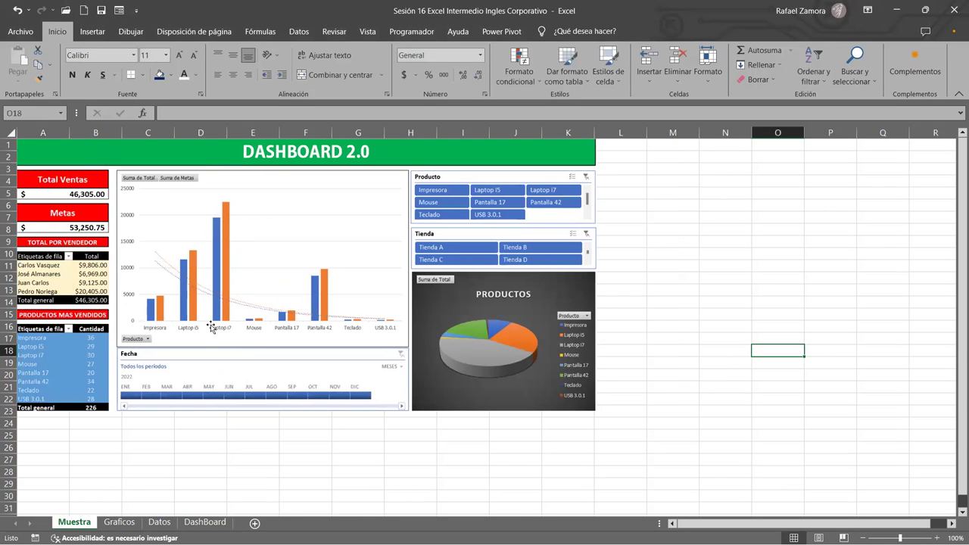
drag(182, 341, 209, 357)
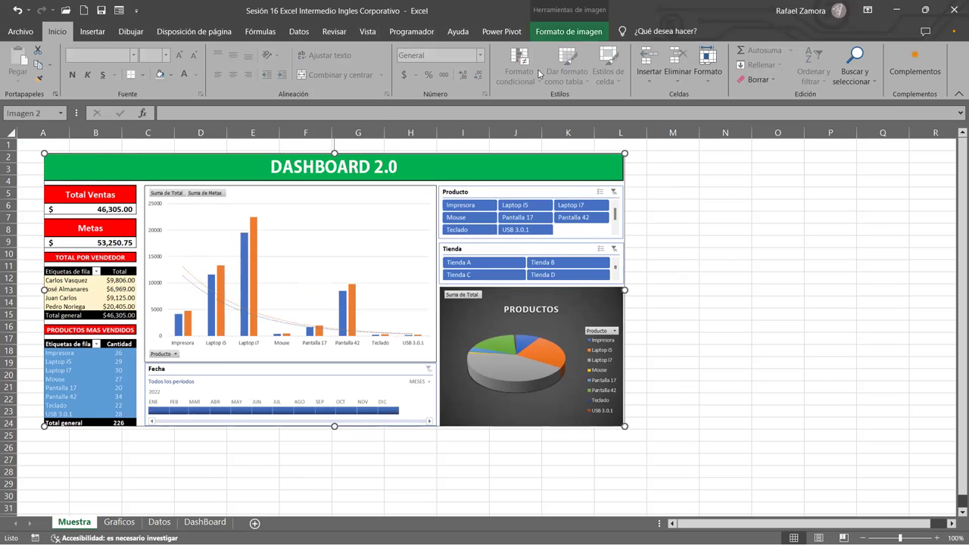
Give the dashboard picture on Muestra a thick purple border.
click(569, 31)
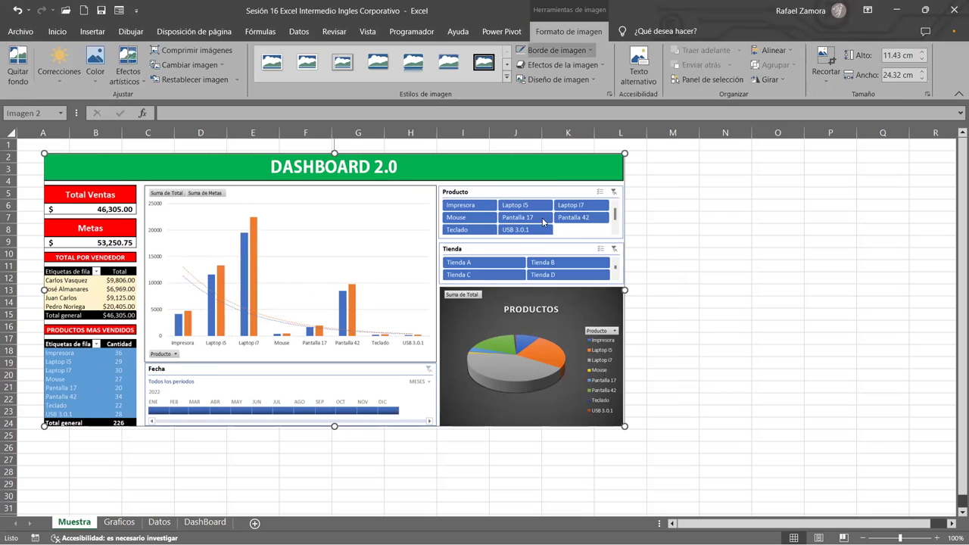
click(567, 51)
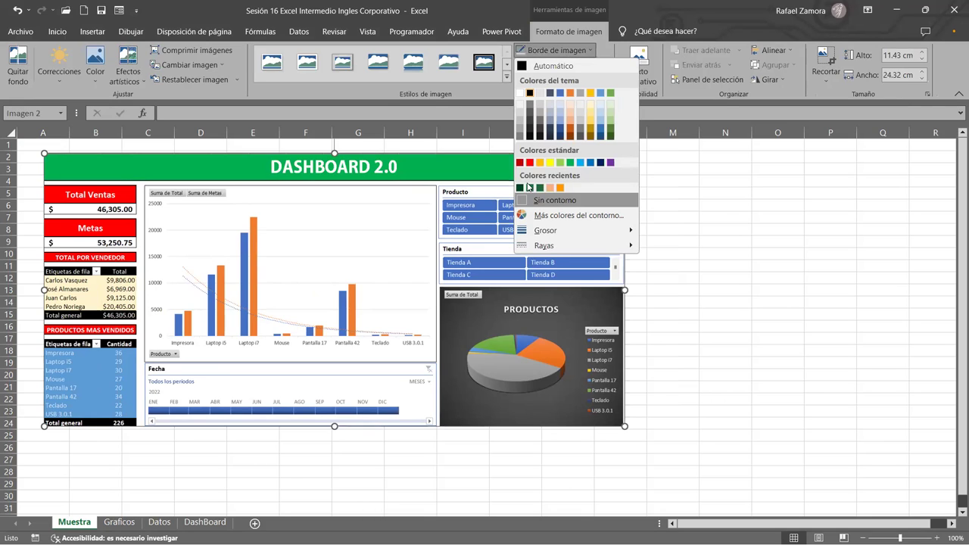
click(563, 47)
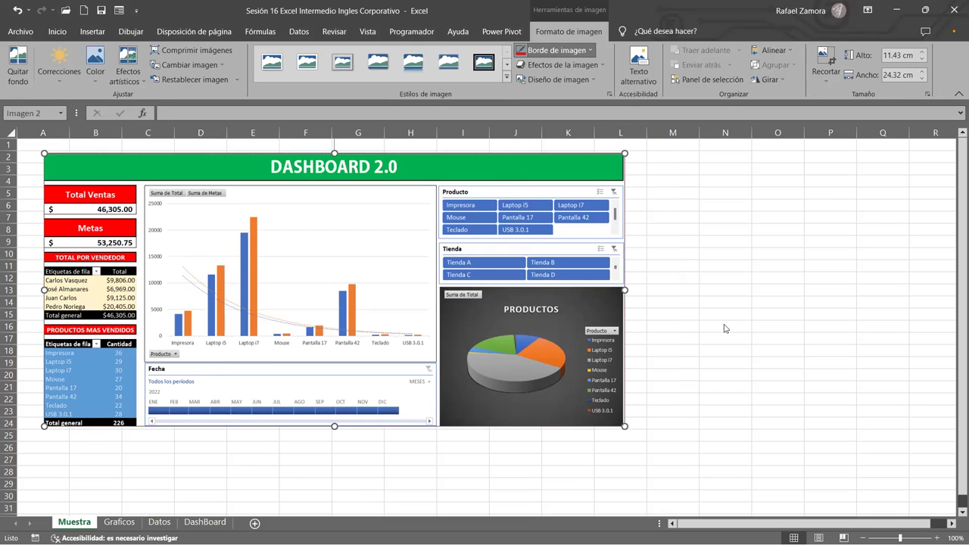
click(534, 51)
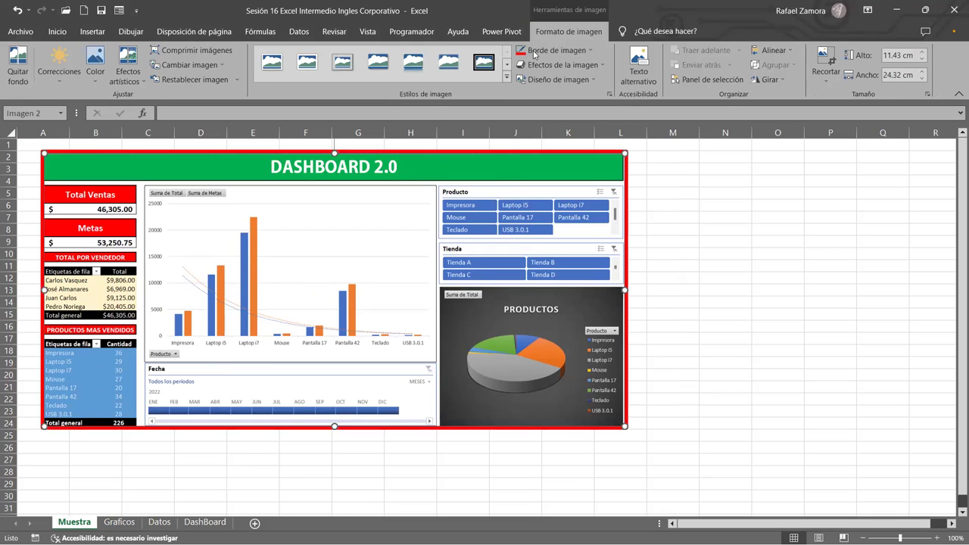
click(534, 52)
click(612, 163)
key(Escape)
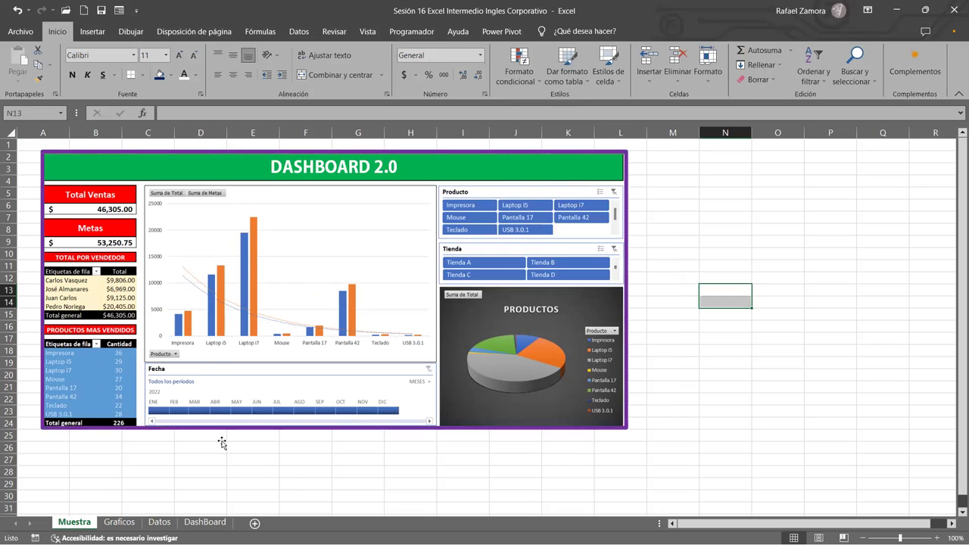
Merge and center cells C1:Q3 on the DashBoard sheet as the title banner.
key(ctrl+Page_Down)
key(ctrl+Page_Down)
key(ctrl+Page_Down)
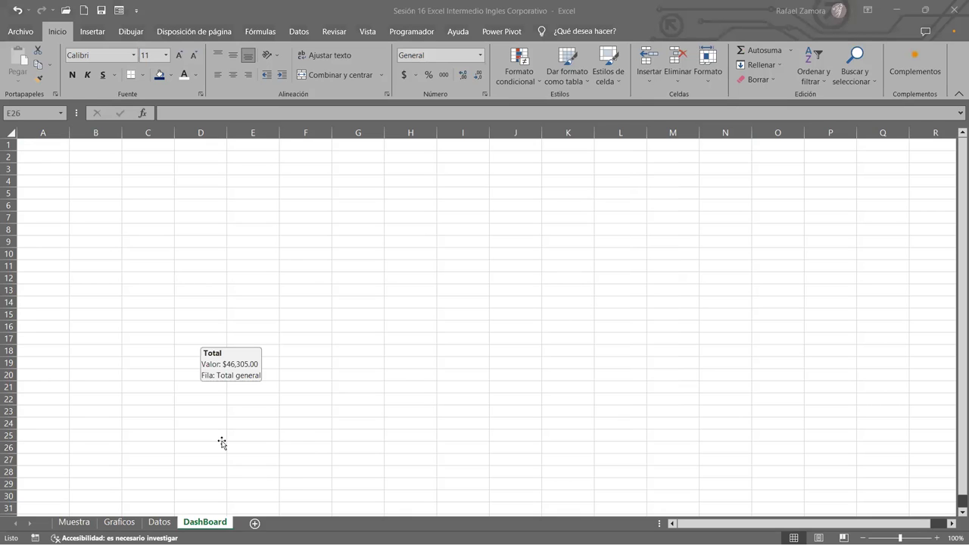
click(151, 143)
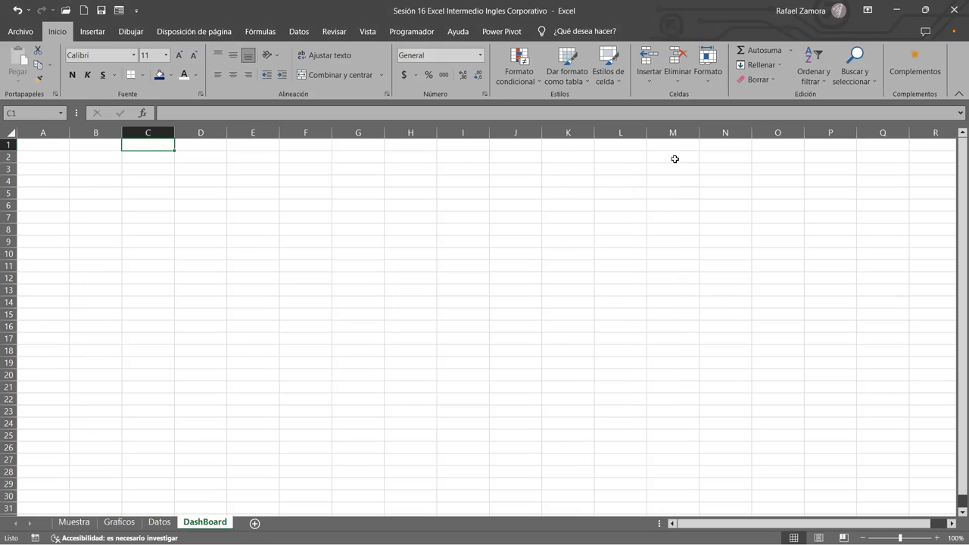
drag(674, 159, 783, 165)
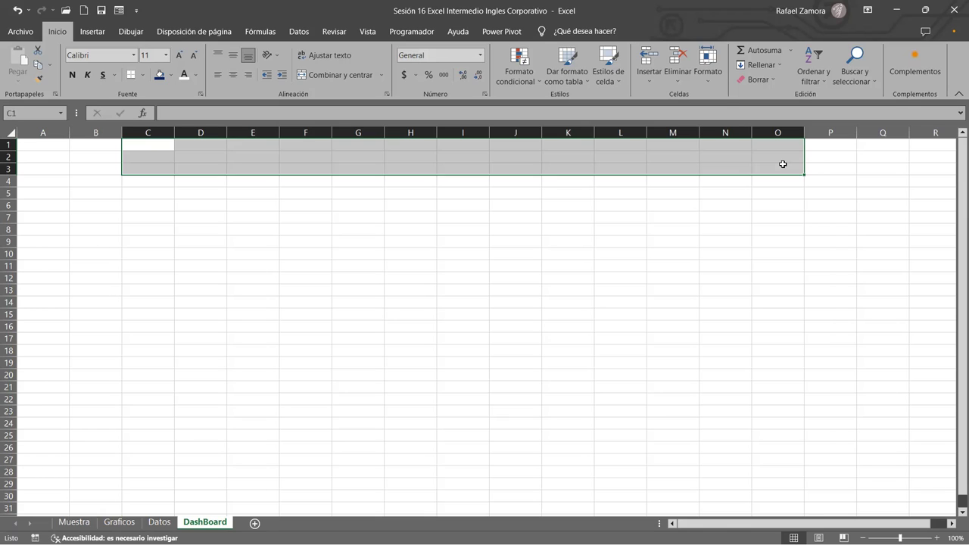
shift+click(883, 165)
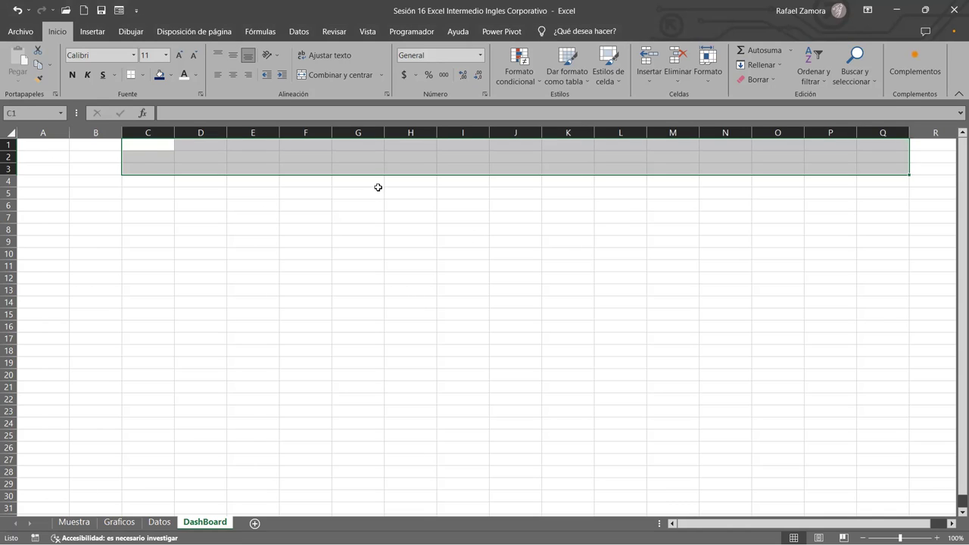
click(344, 76)
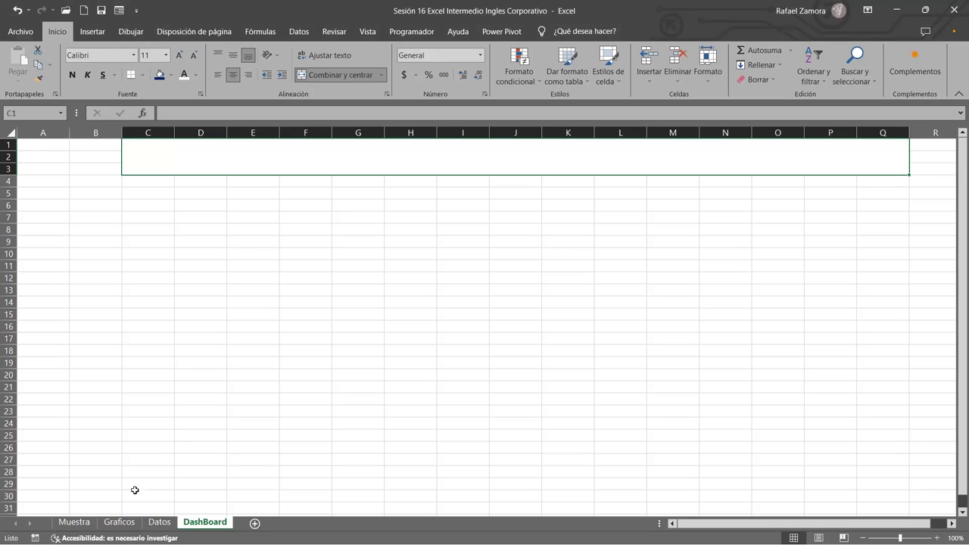
Fill the merged C1:Q3 banner with standard green and add a black outside border, following the Muestra sample.
click(73, 522)
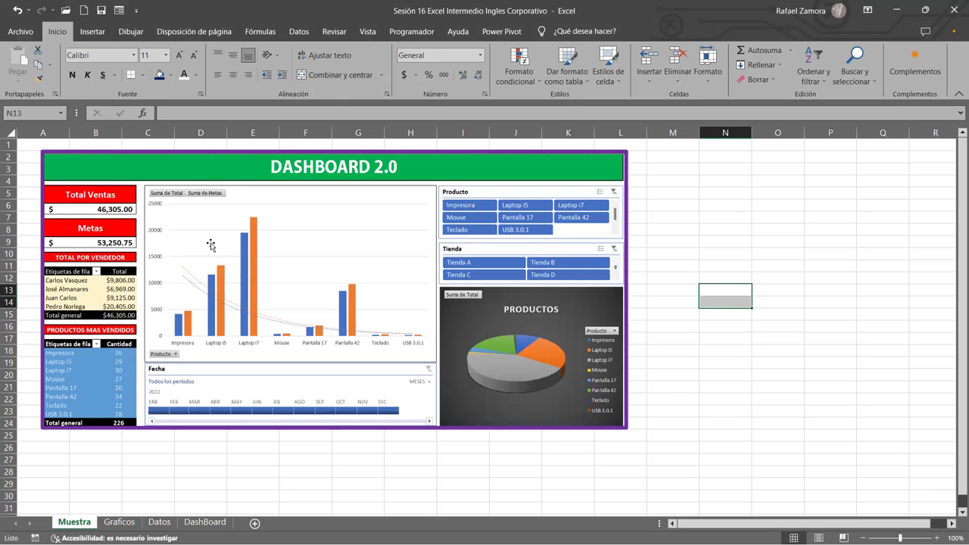
key(ctrl+Page_Down)
key(ctrl+Page_Down)
key(ctrl+Page_Down)
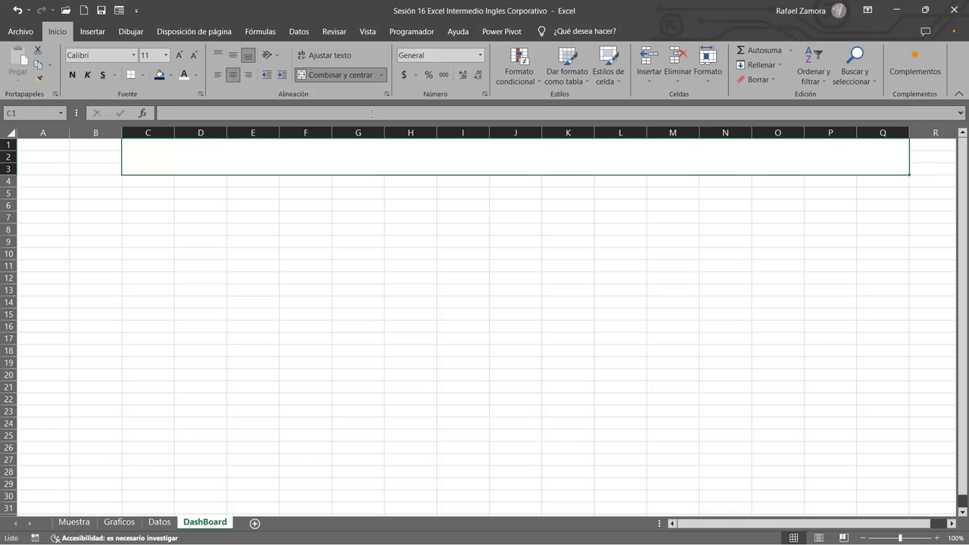
click(172, 78)
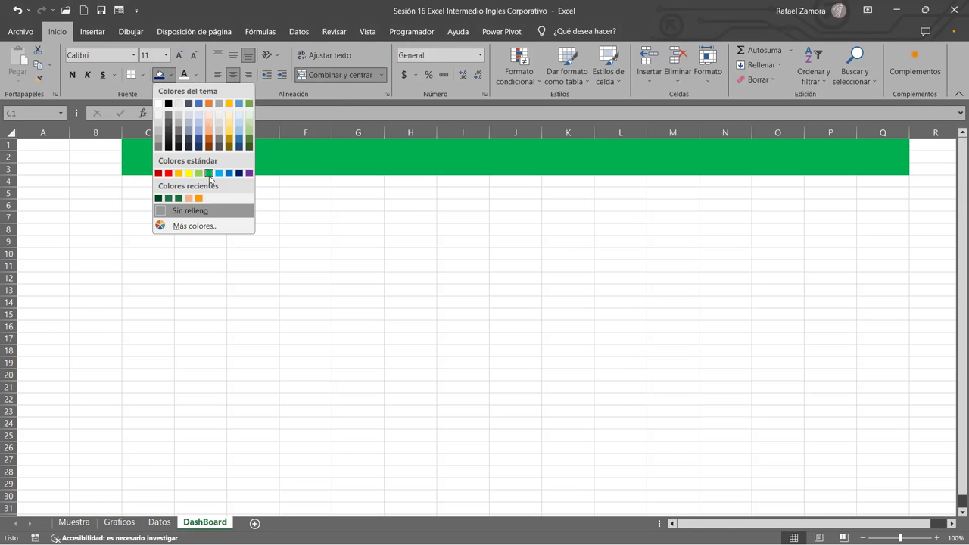
click(209, 173)
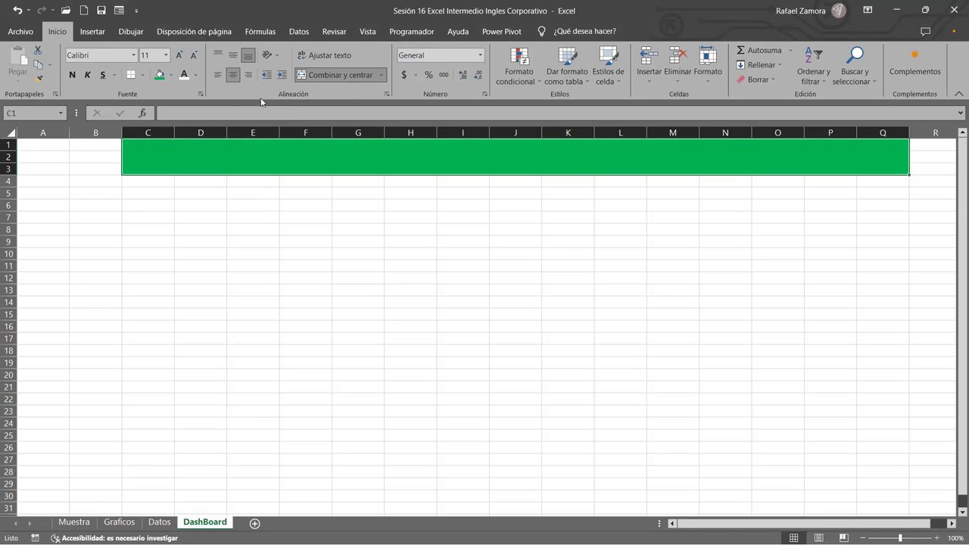
click(143, 75)
click(196, 216)
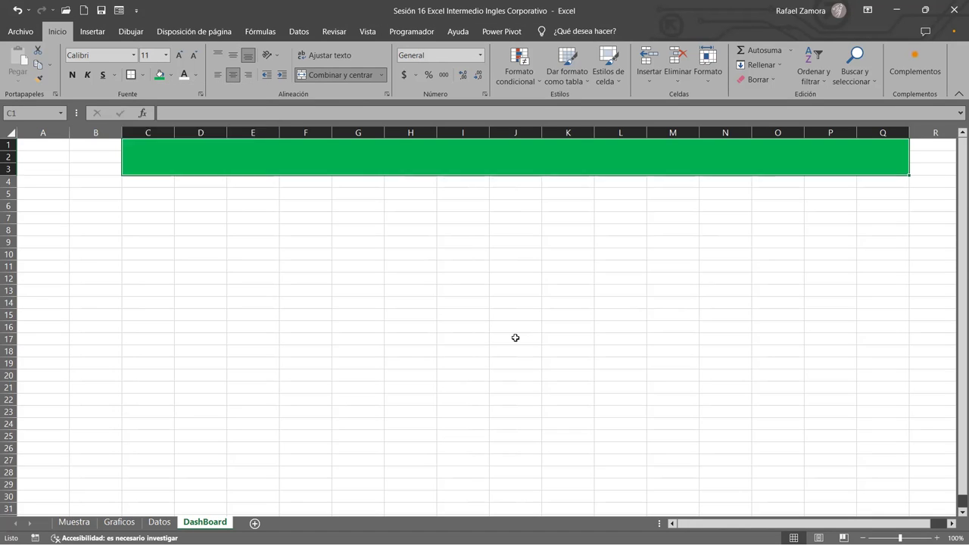
click(515, 338)
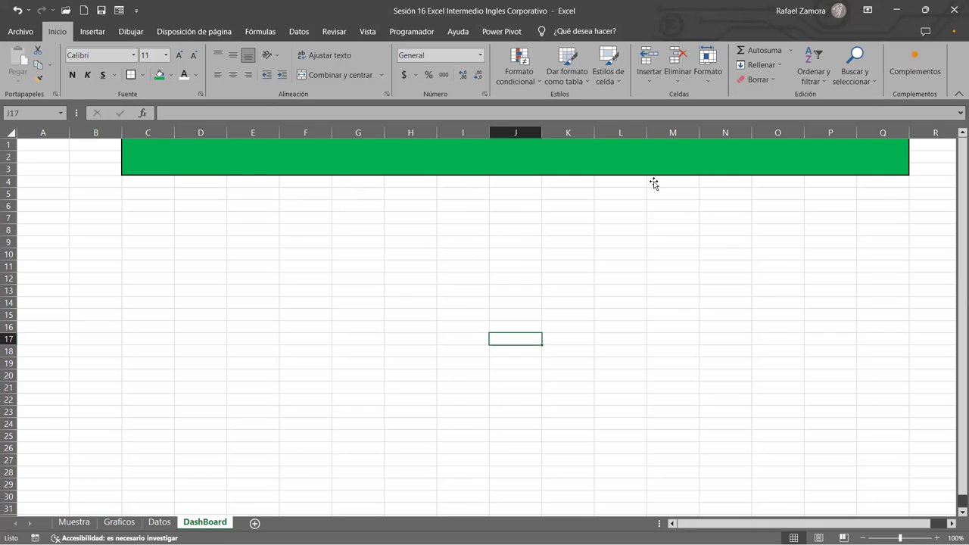
Enter DASHBOARD 2.0 in the green banner and center it vertically.
click(523, 160)
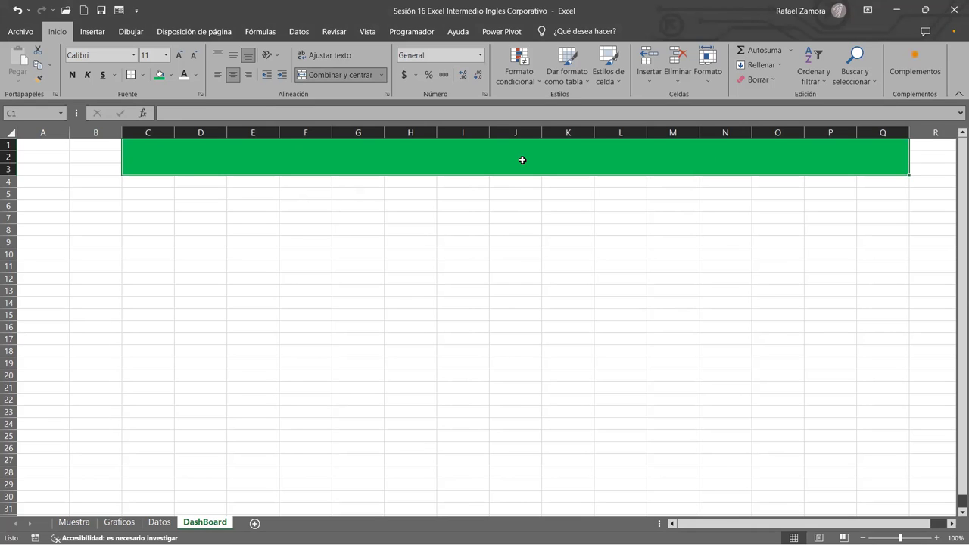
text(DAS)
text(HBOARD)
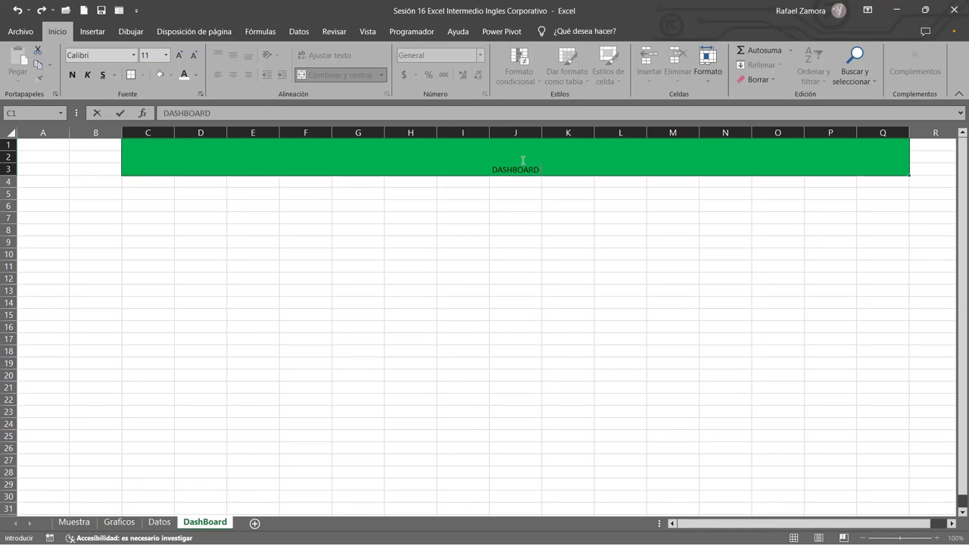
text( 2.0)
key(ctrl+Return)
click(233, 56)
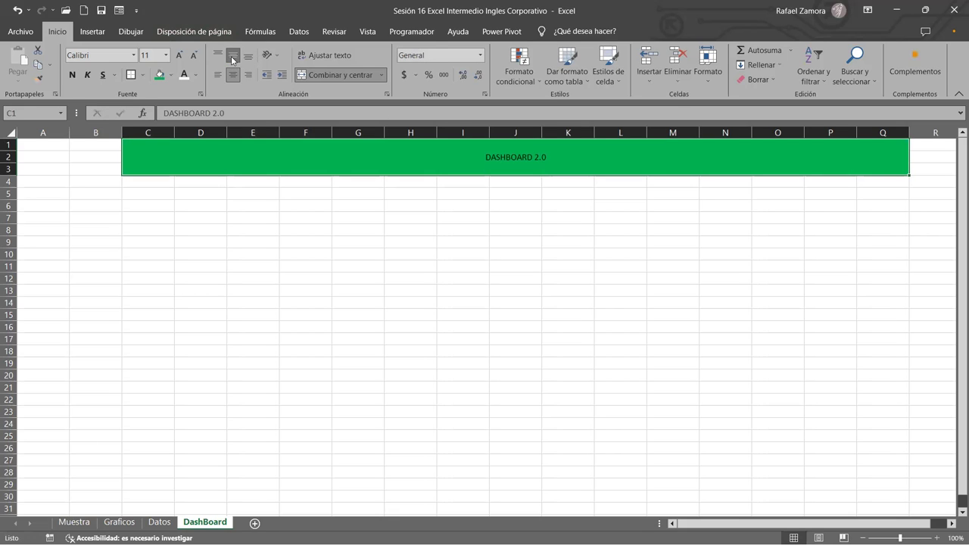
Format the banner title in Bahnschrift SemiBold SemiConden, size 36, with white text.
click(134, 55)
scroll(159, 334, down, 7)
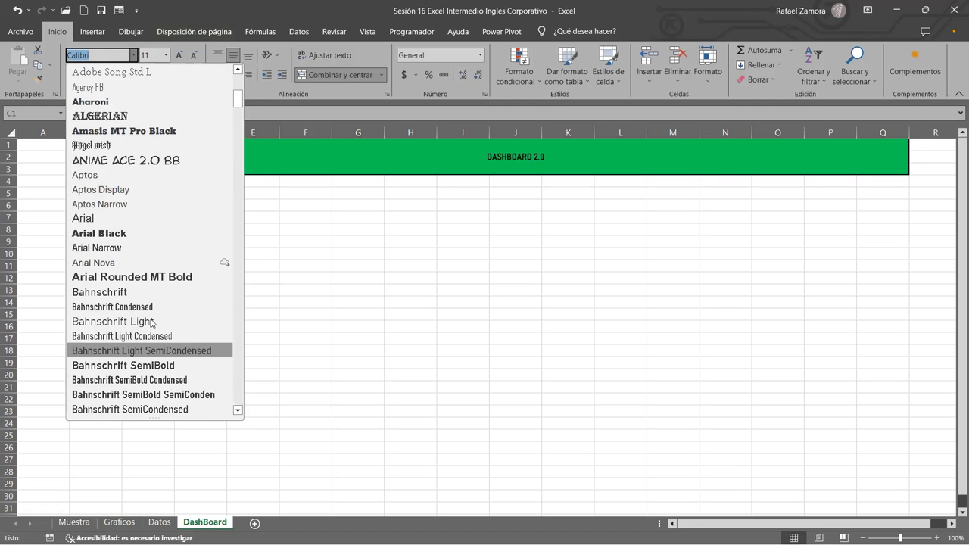
click(155, 394)
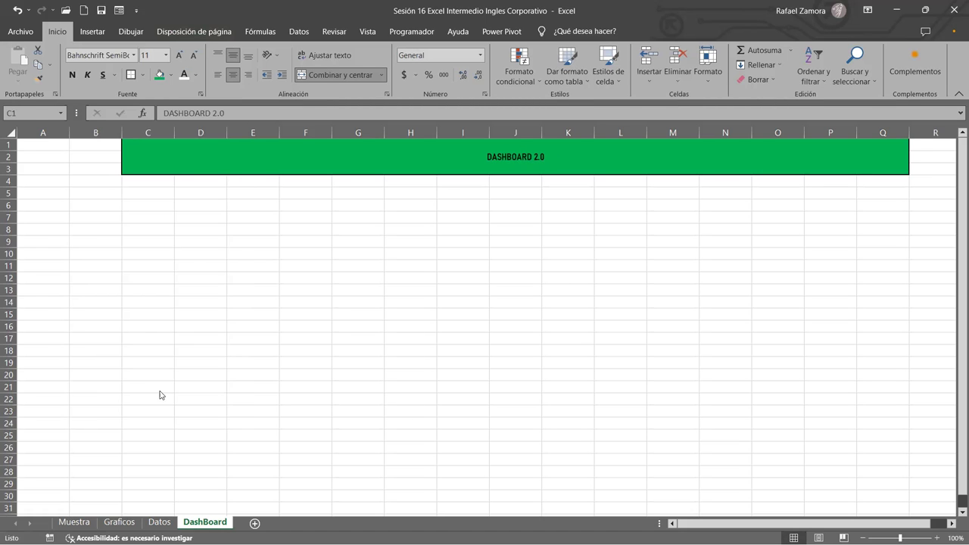
click(166, 55)
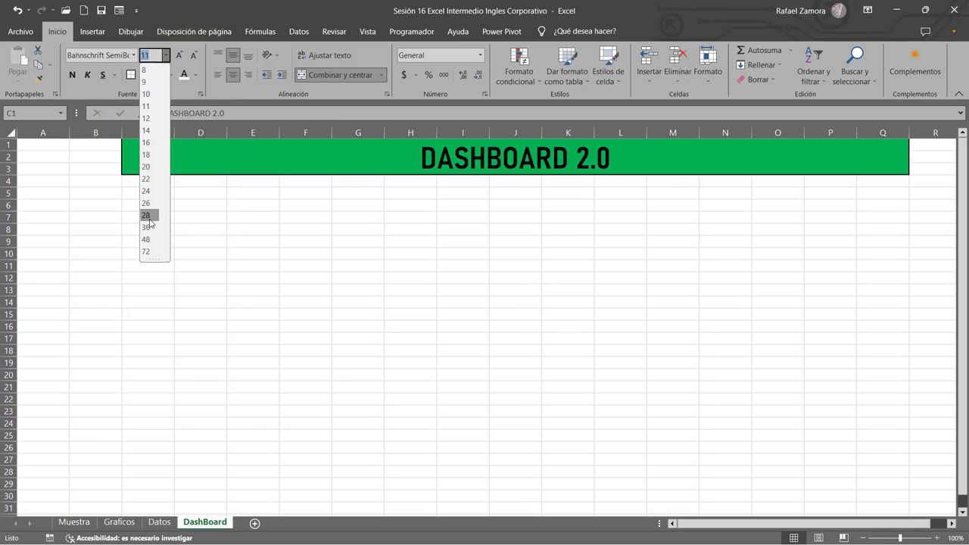
click(148, 228)
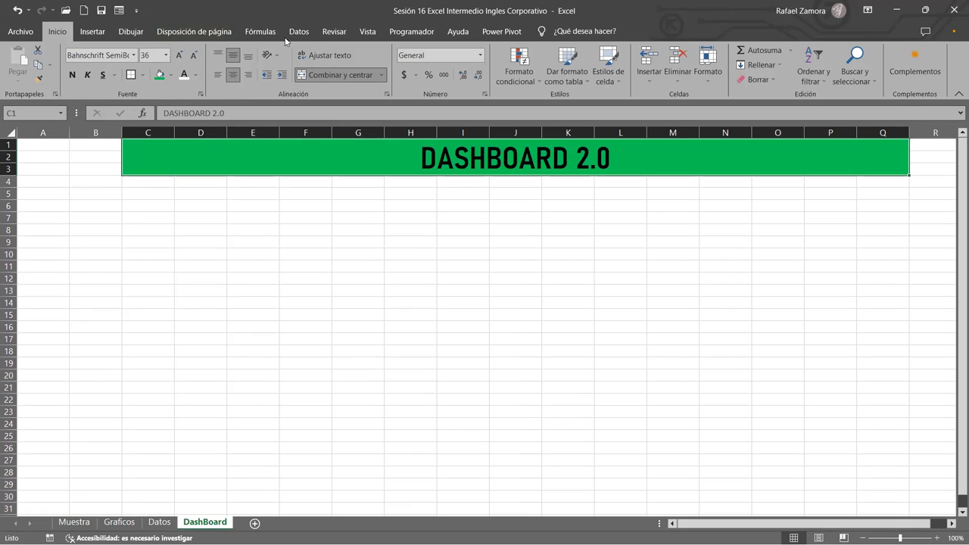
click(184, 74)
click(526, 319)
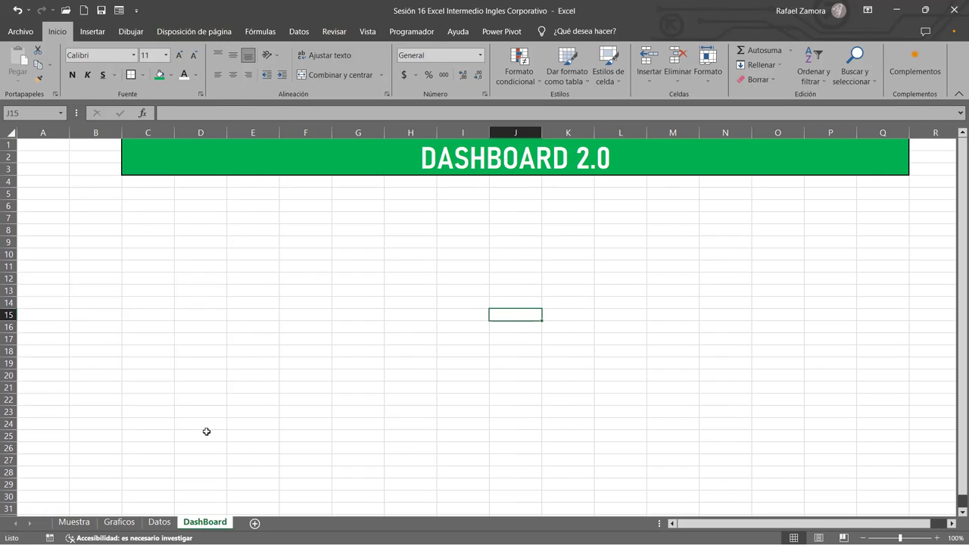
Add the Total field to the values area of the empty pivot table on the Graficos sheet.
click(74, 522)
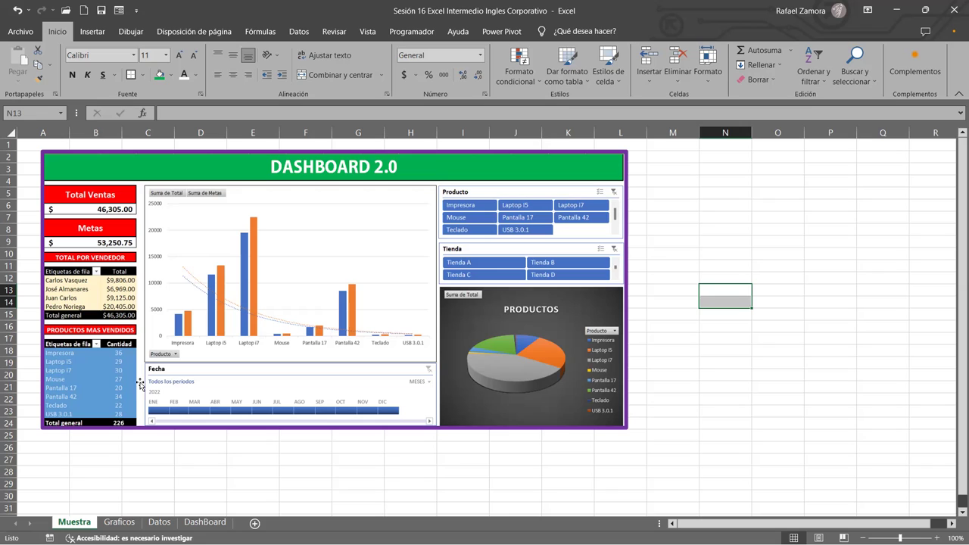
click(120, 522)
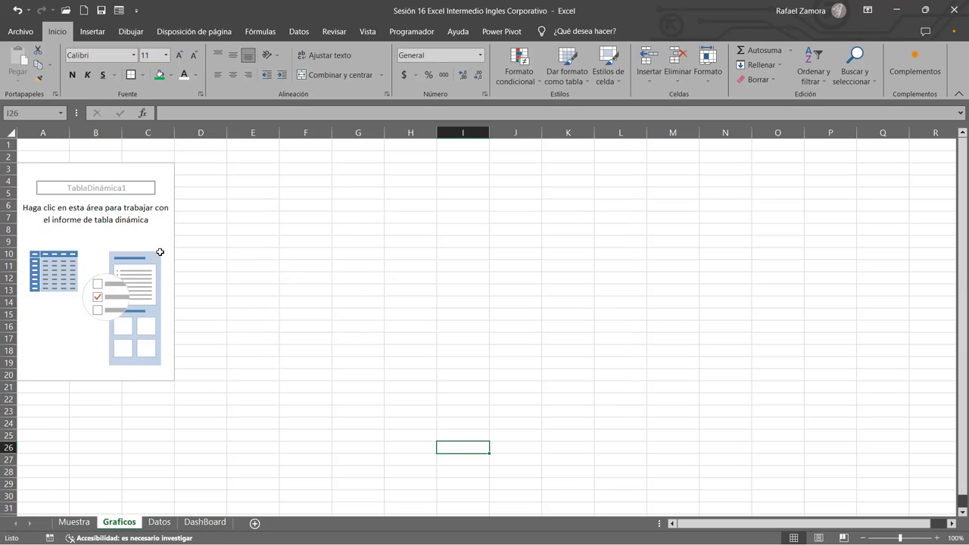
click(147, 228)
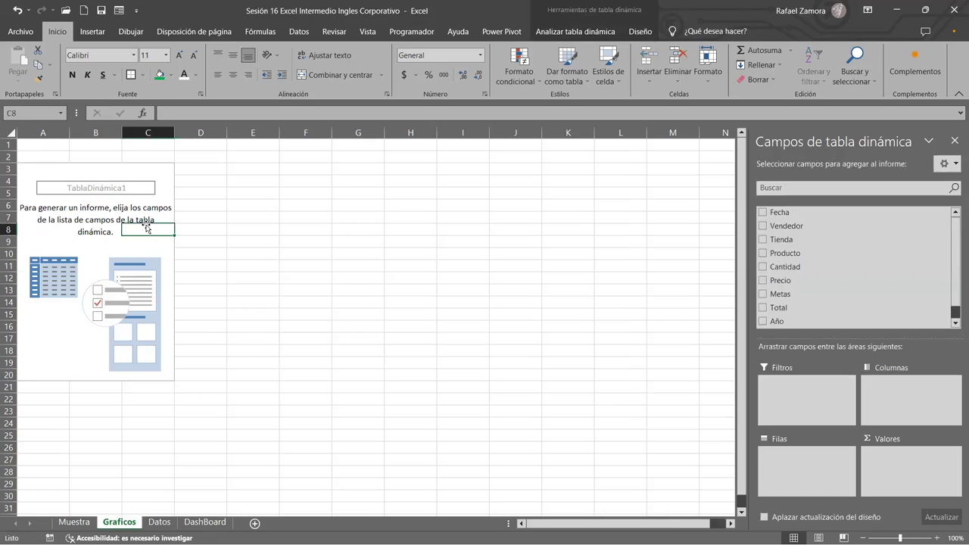
click(149, 242)
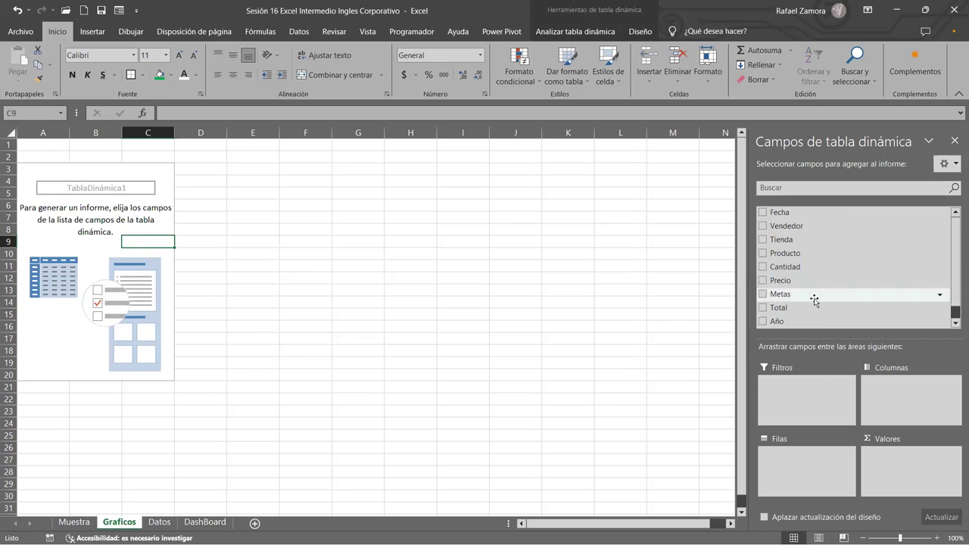
click(87, 524)
click(114, 523)
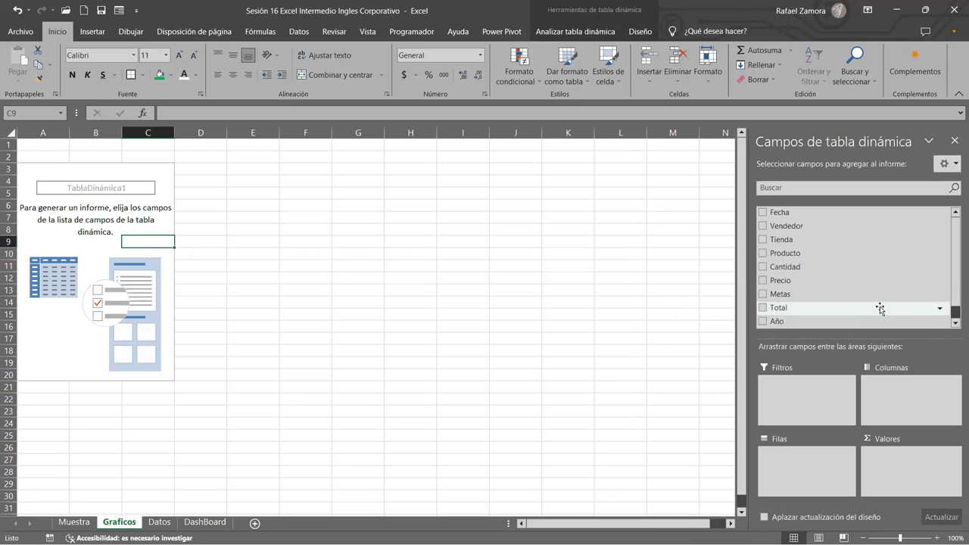
scroll(845, 307, down, 1)
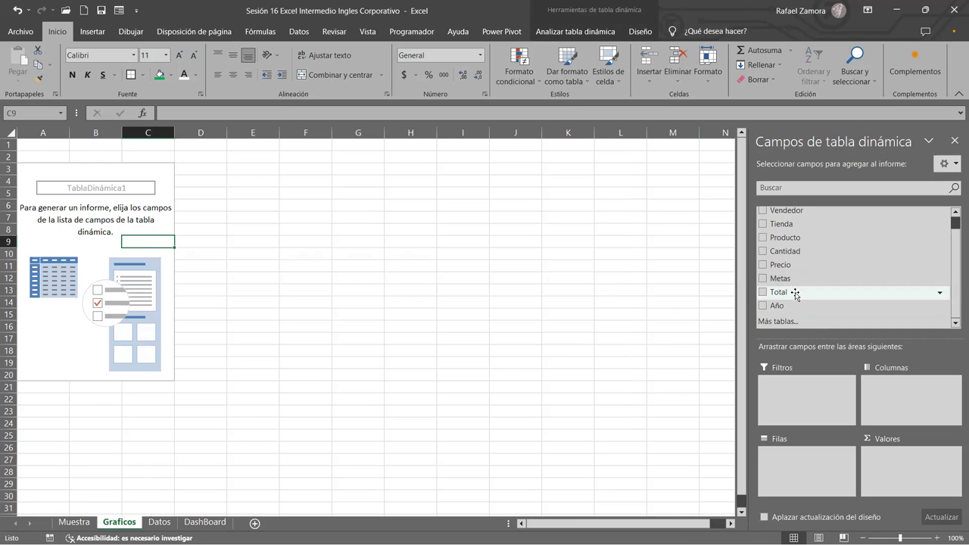
drag(794, 293, 907, 477)
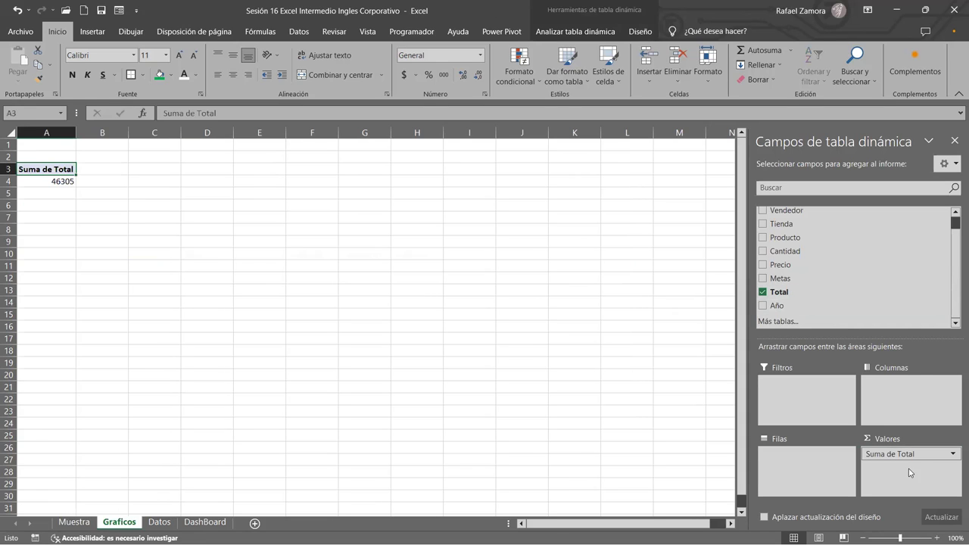
Apply the Contabilidad number format to the Suma de Total value in the pivot table.
click(63, 182)
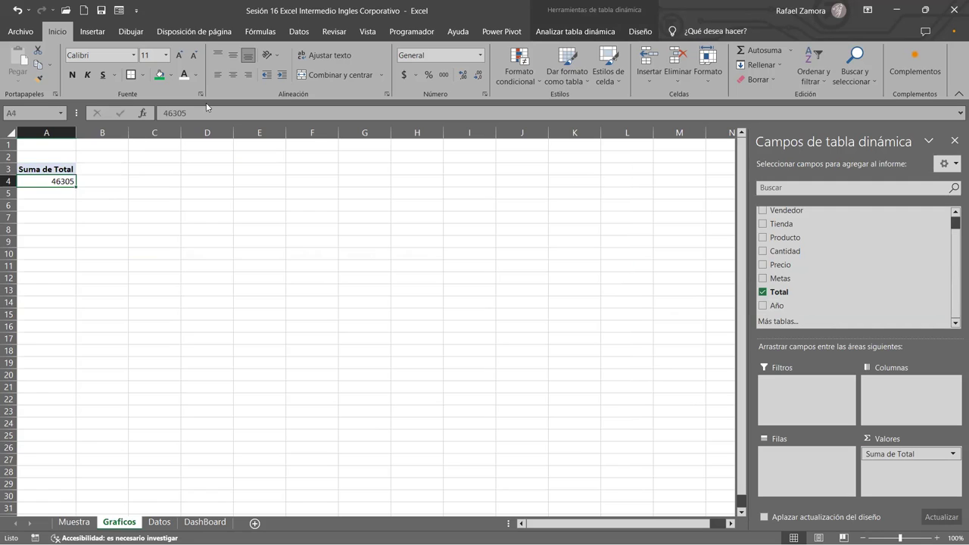
right_click(59, 181)
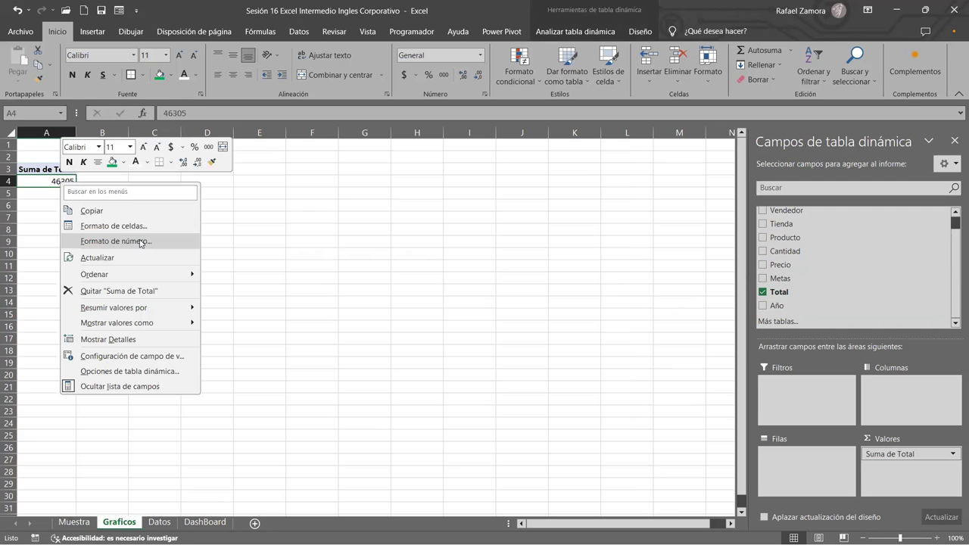
click(173, 239)
click(76, 157)
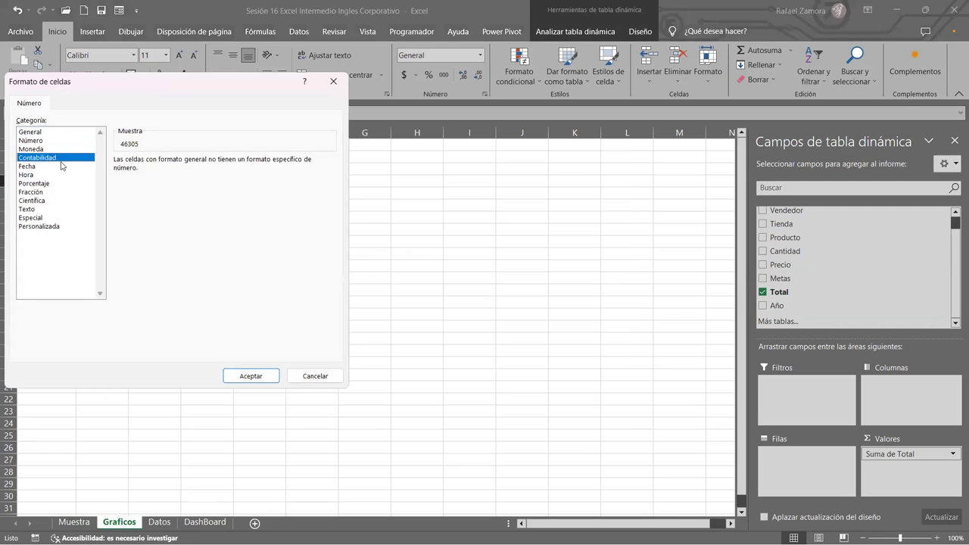
click(254, 380)
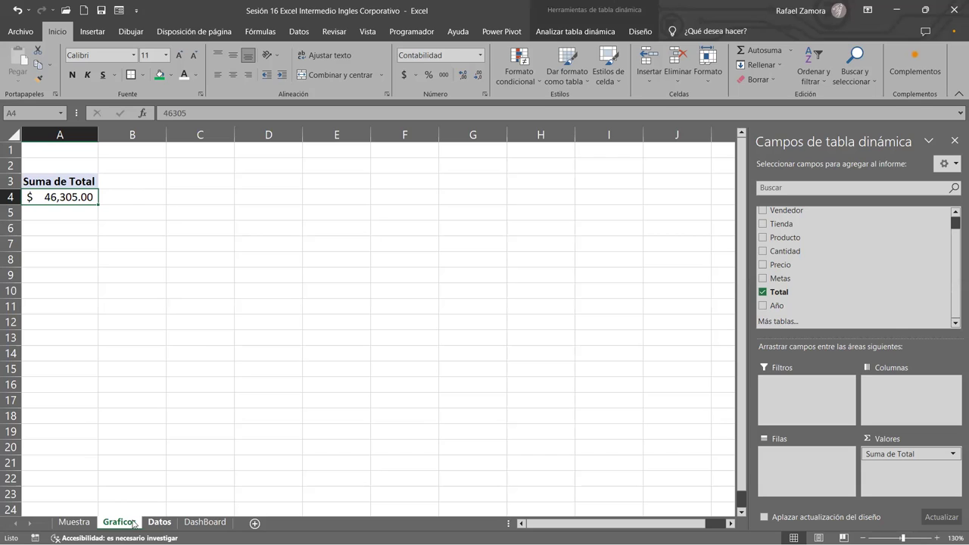
Compare the pivot total on Graficos with the Total Ventas block on Muestra, and check the Datos and DashBoard sheets.
click(75, 522)
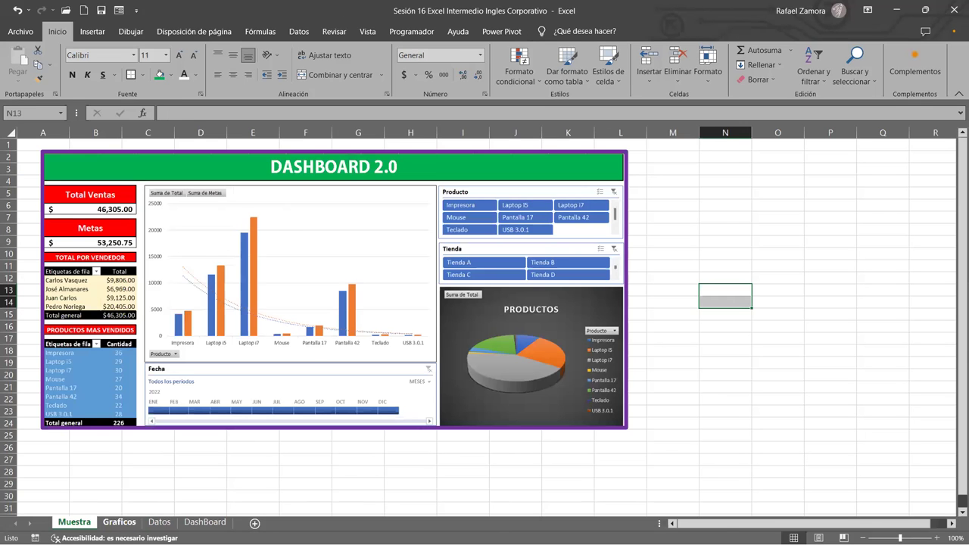
key(ctrl+Page_Down)
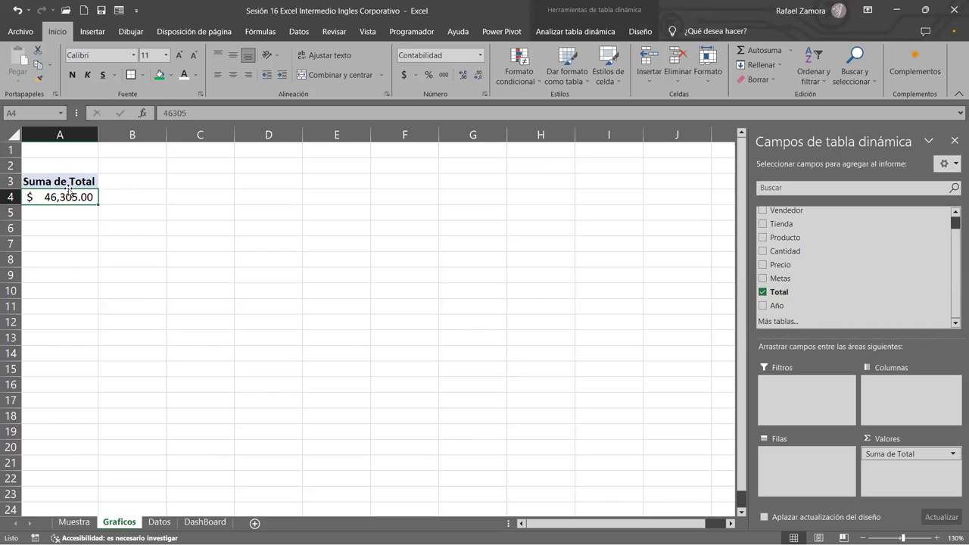
mouse_move(71, 193)
click(159, 522)
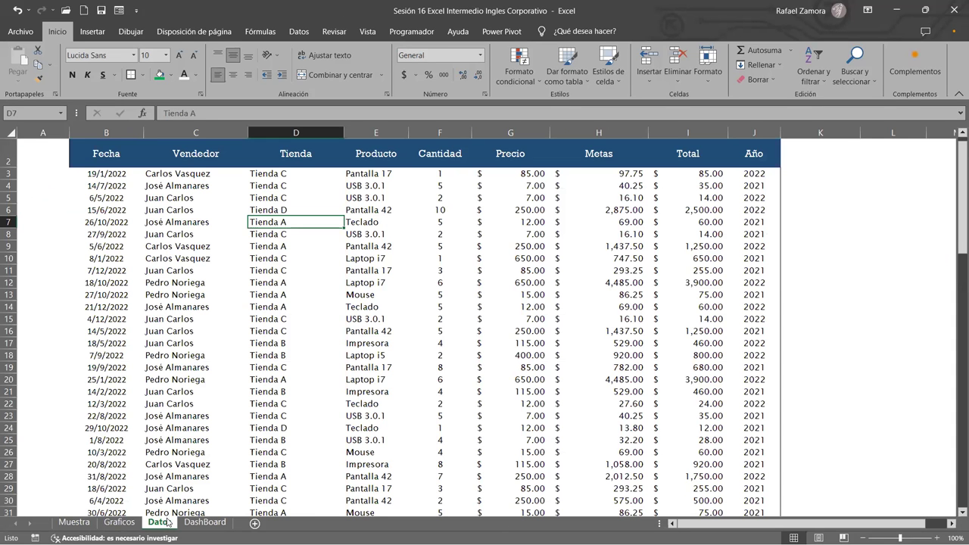
key(ctrl+Page_Down)
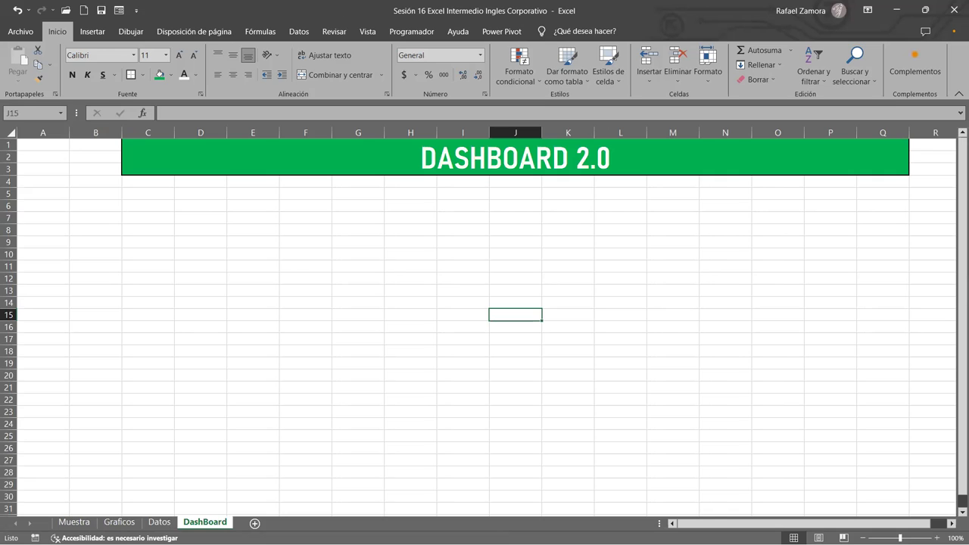
click(74, 522)
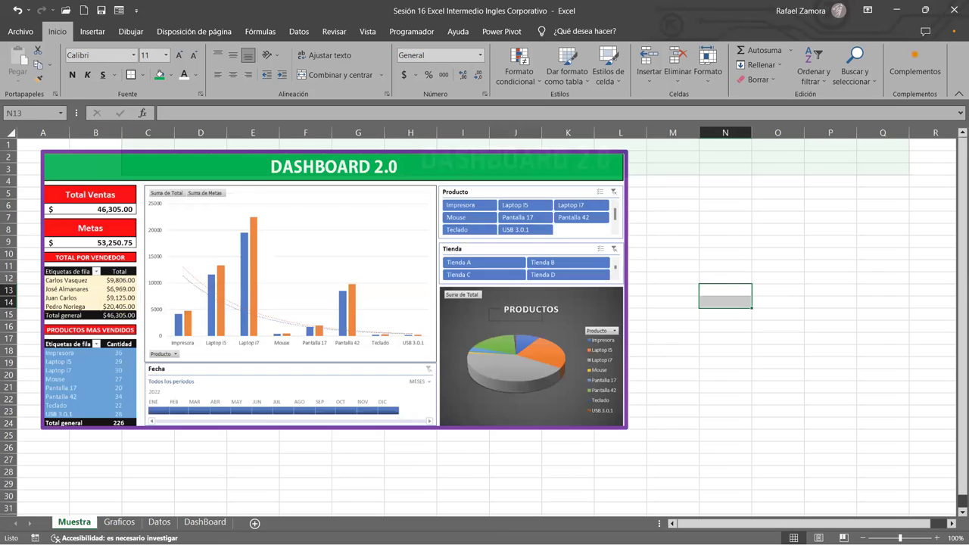
Merge and center cells C5:D6 on the DashBoard sheet and fill the merged cell with red.
key(ctrl+Page_Down)
key(ctrl+Page_Down)
key(ctrl+Page_Down)
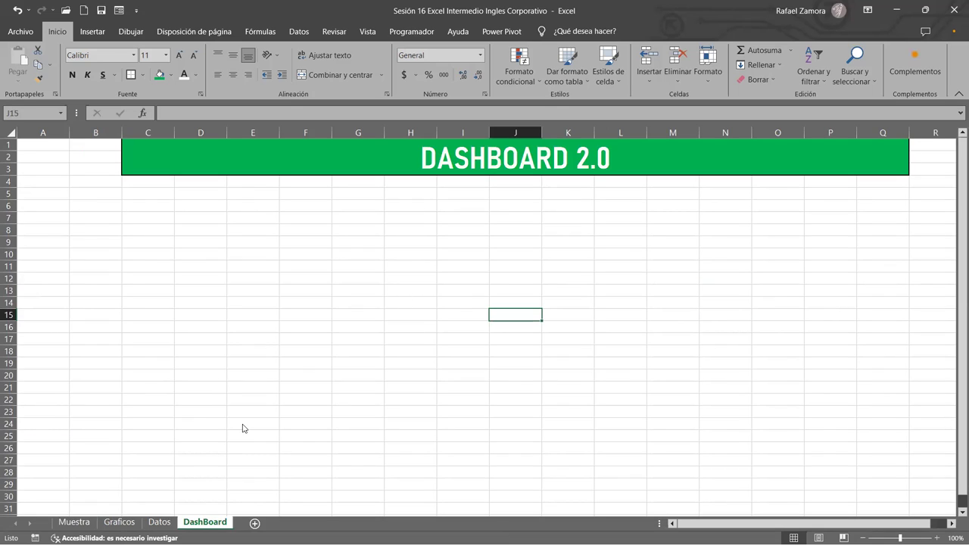
key(ctrl+v)
drag(150, 194, 206, 205)
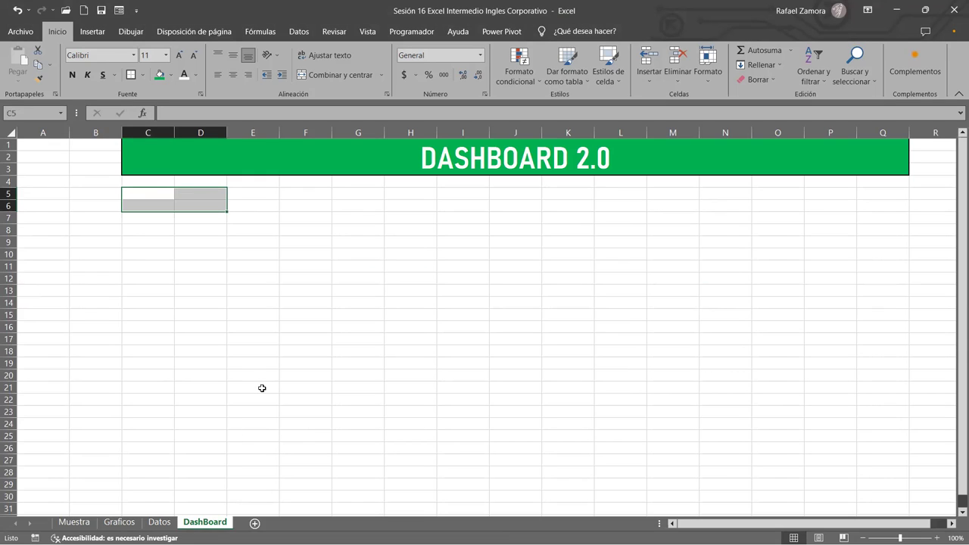
click(348, 76)
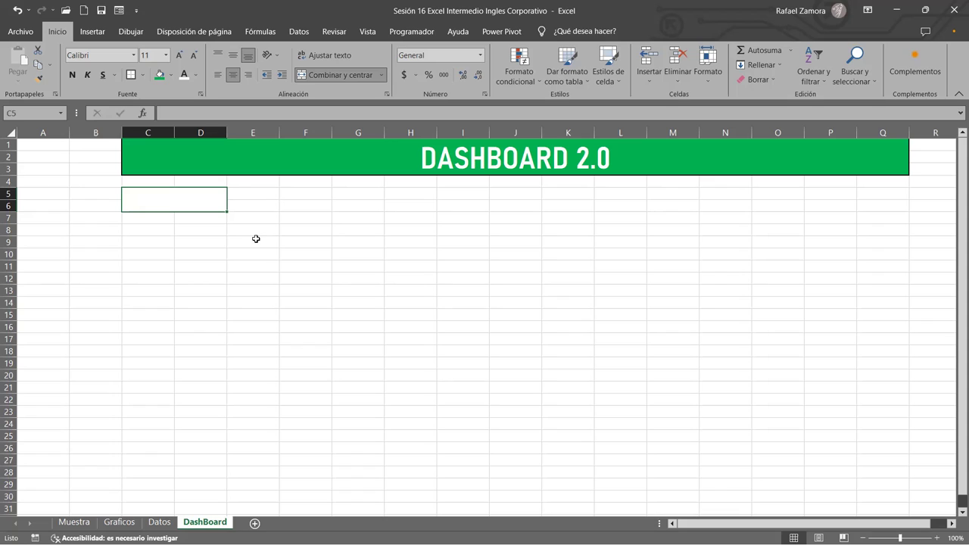
click(171, 75)
click(168, 174)
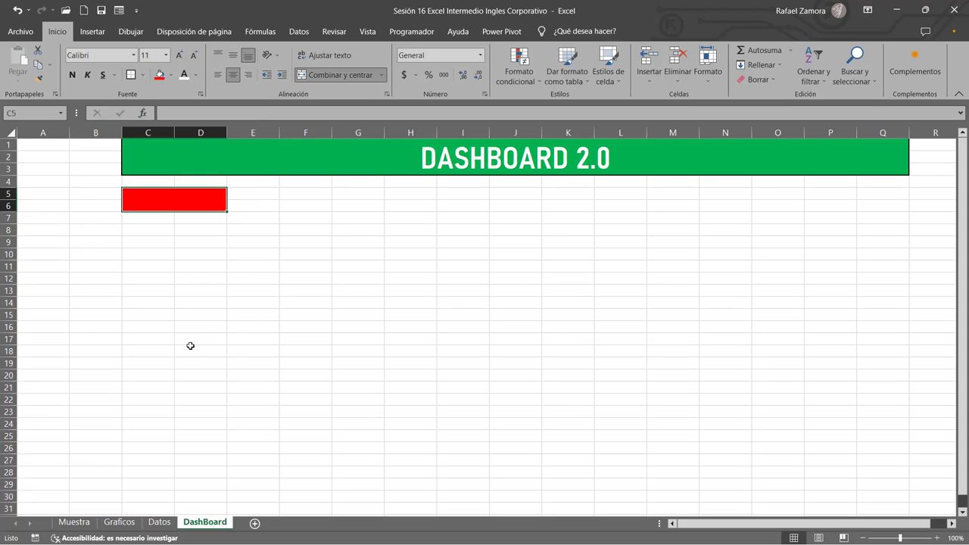
Copy the sample dashboard image from the Muestra sheet into DashBoard and place it below the working area, starting around row 17.
click(74, 522)
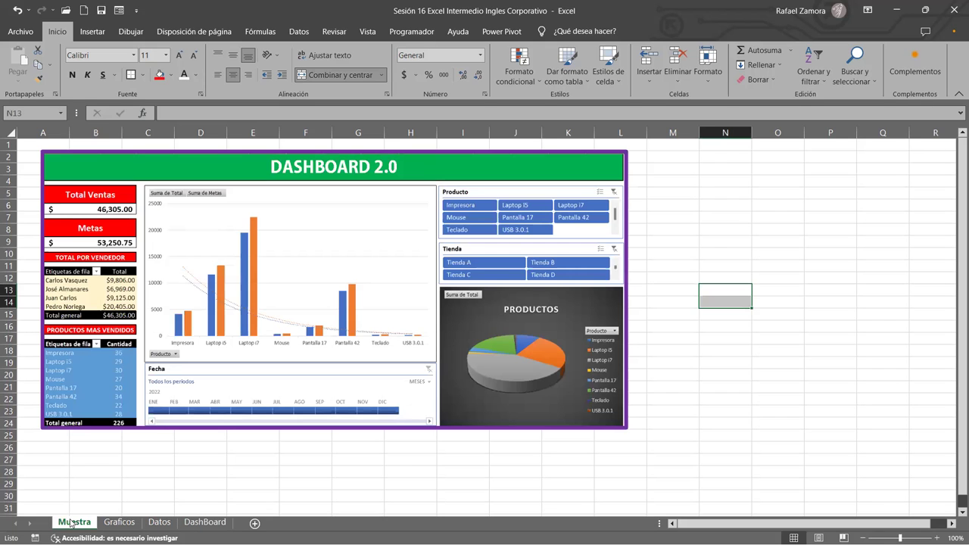
click(157, 255)
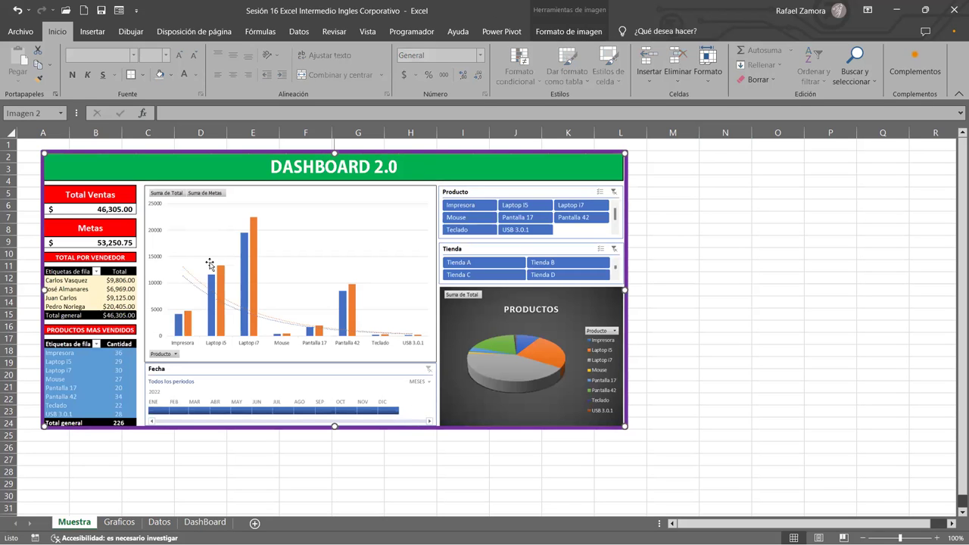
key(ctrl+Page_Down)
key(ctrl+Page_Down)
key(ctrl+Page_Down)
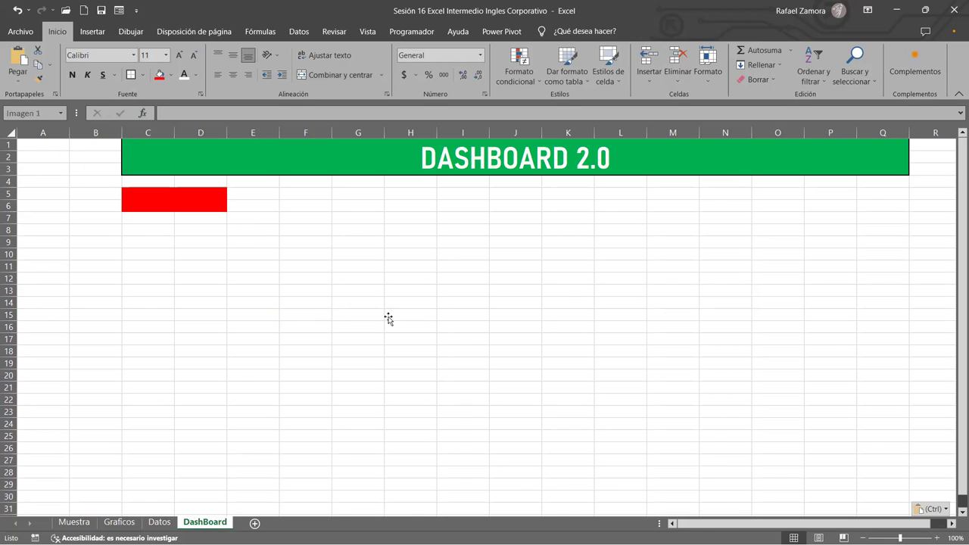
key(ctrl+v)
drag(486, 377, 337, 403)
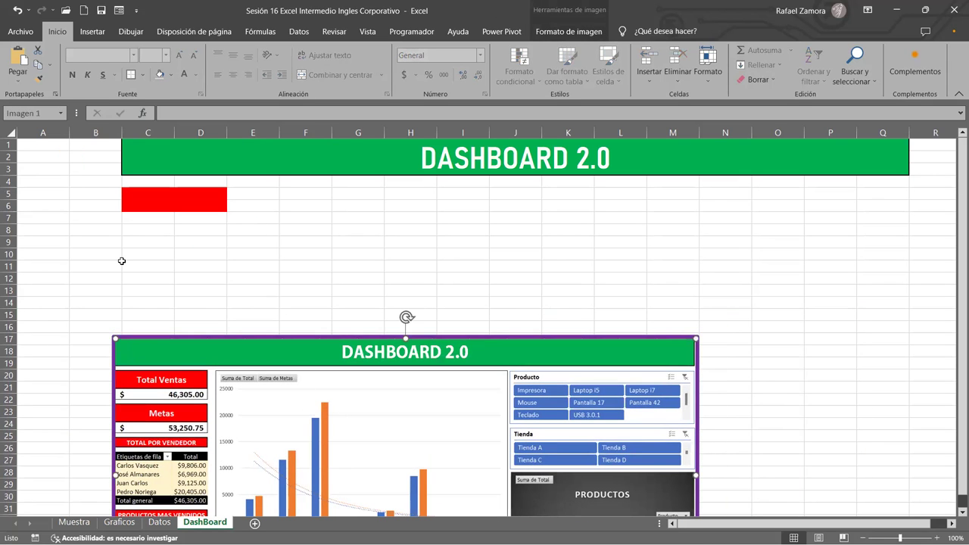
Enter the heading TOTAL VENTAS in the red merged cell C5 on DashBoard.
click(151, 205)
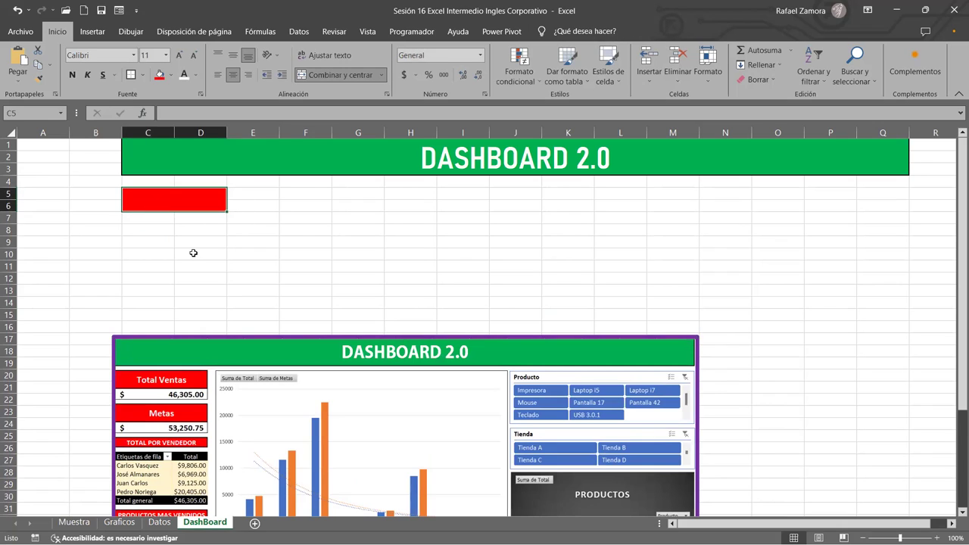
text(R)
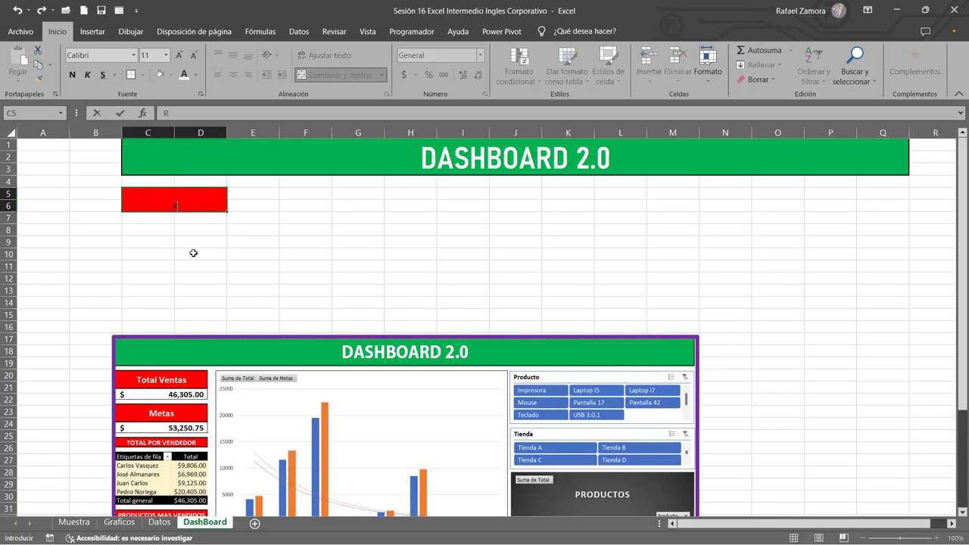
text(TOTAL VENTAS)
key(ctrl+Return)
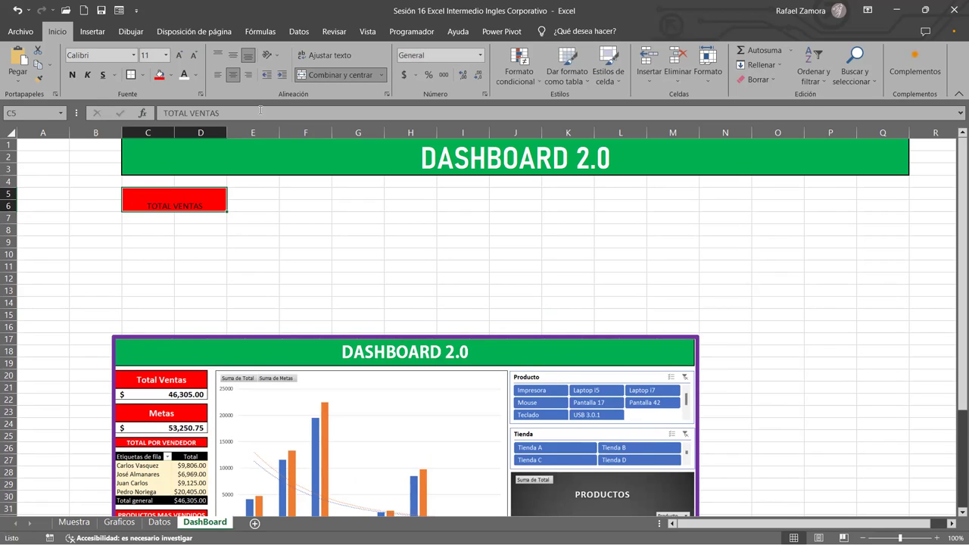
Format the TOTAL VENTAS heading as vertically centred, size 14, white and bold.
click(233, 55)
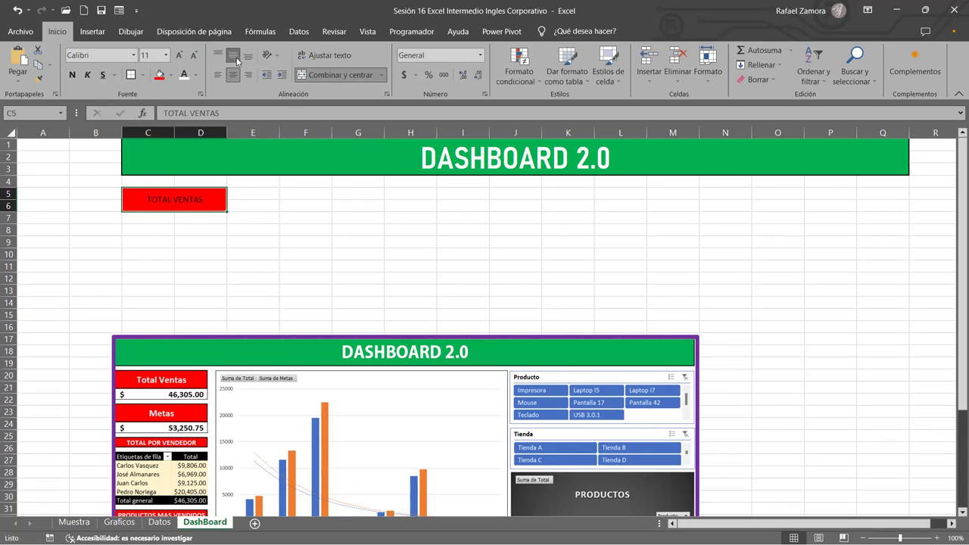
click(178, 55)
click(178, 55)
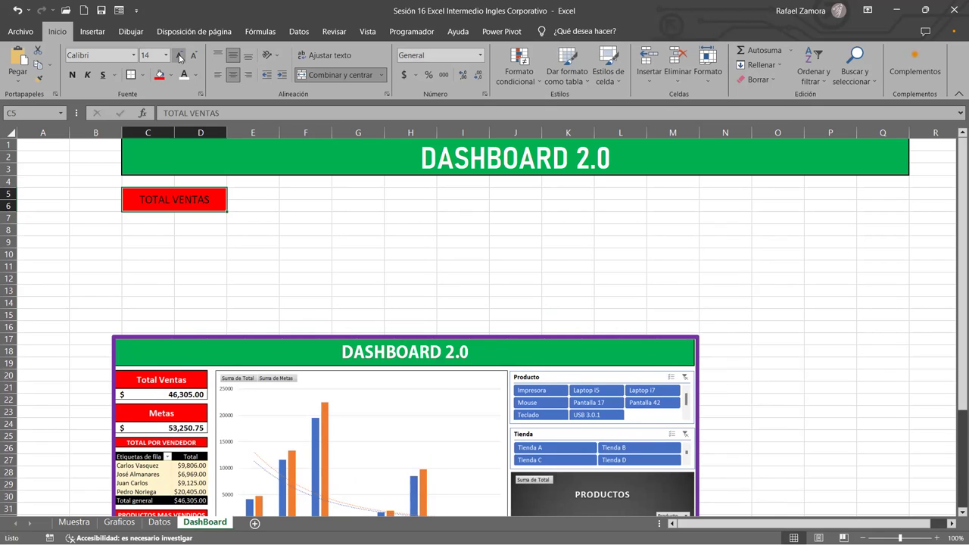
click(183, 75)
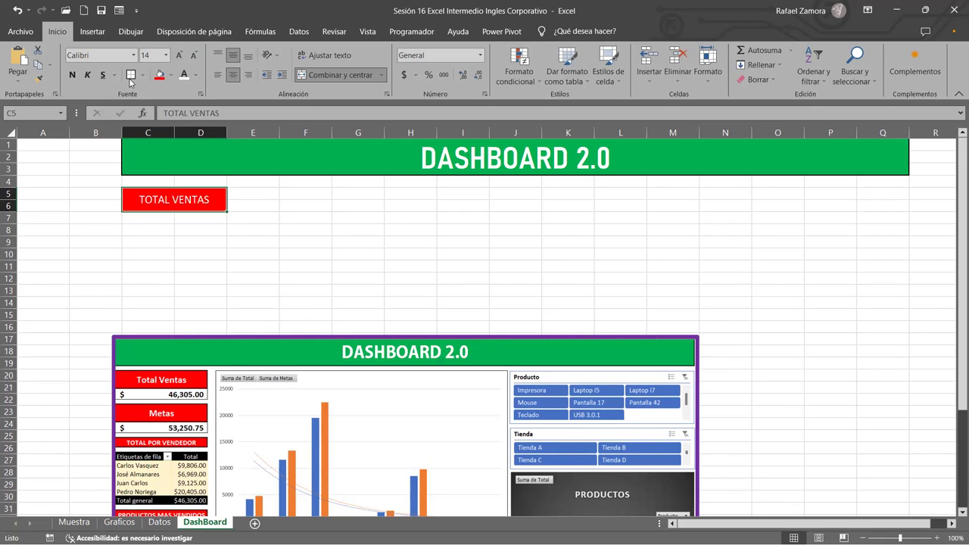
click(72, 74)
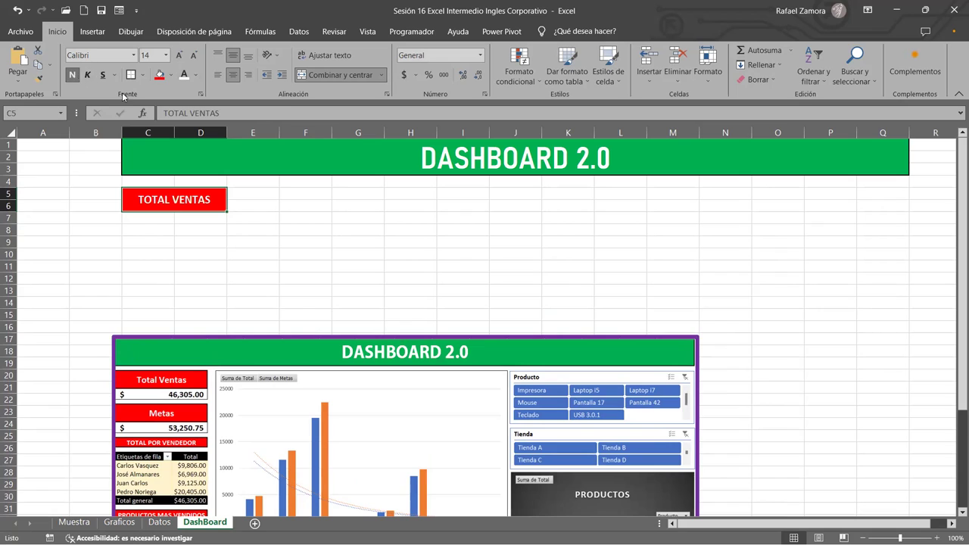
click(334, 228)
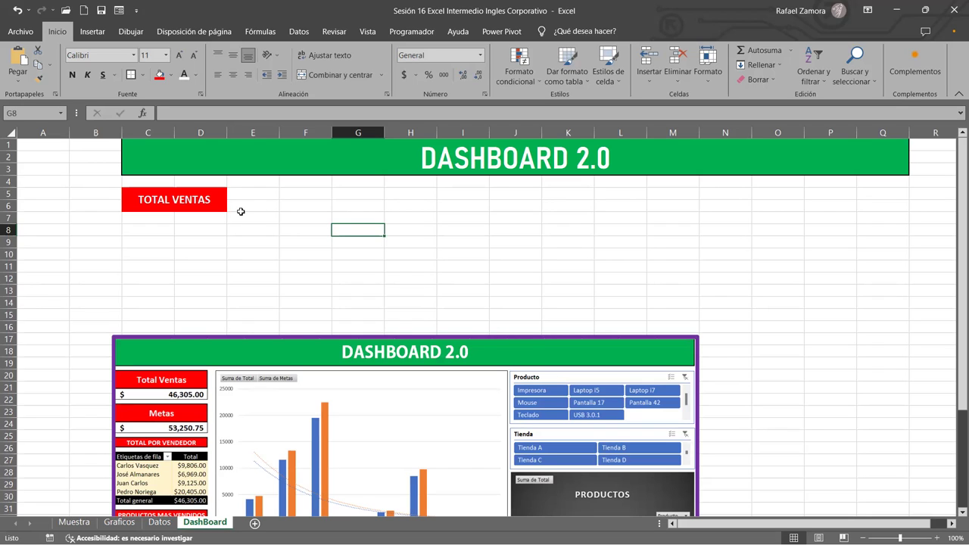
Merge and center cells C7:D7 below the TOTAL VENTAS heading and put an outside border around the C5:D7 block.
click(146, 217)
drag(147, 217, 201, 219)
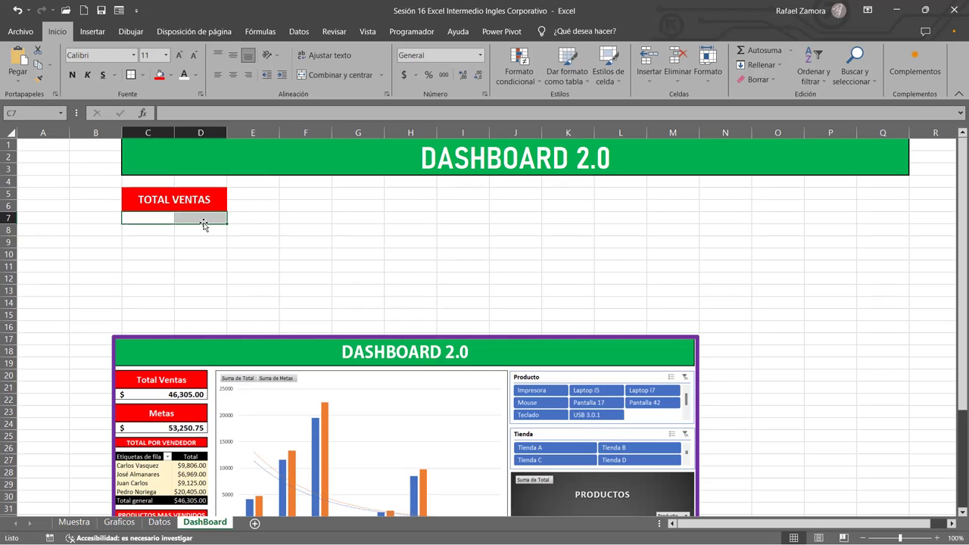
click(352, 79)
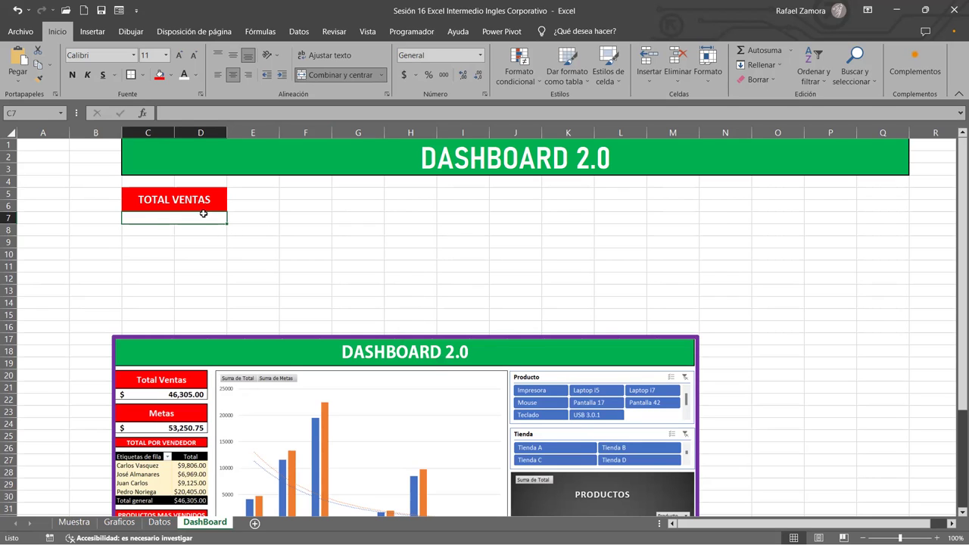
drag(174, 200, 199, 216)
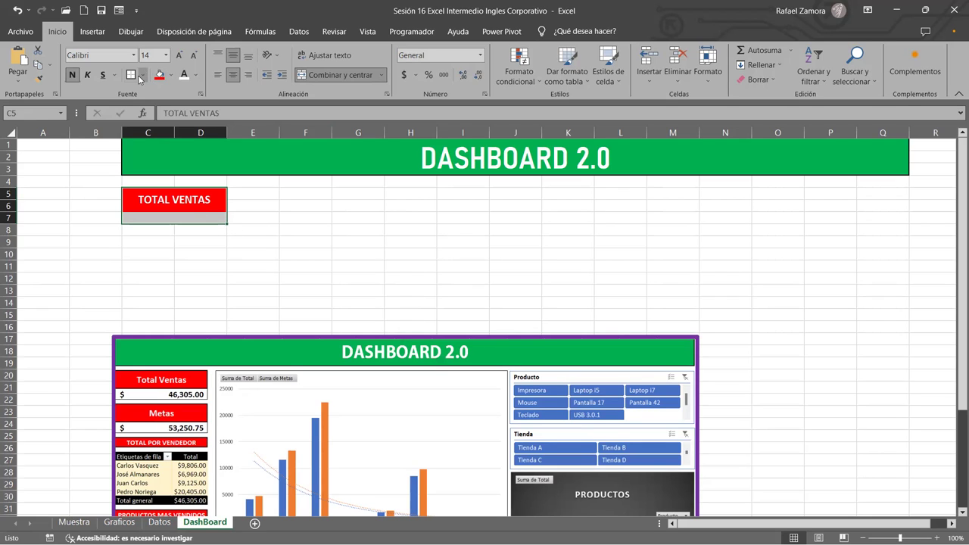
click(139, 78)
click(339, 304)
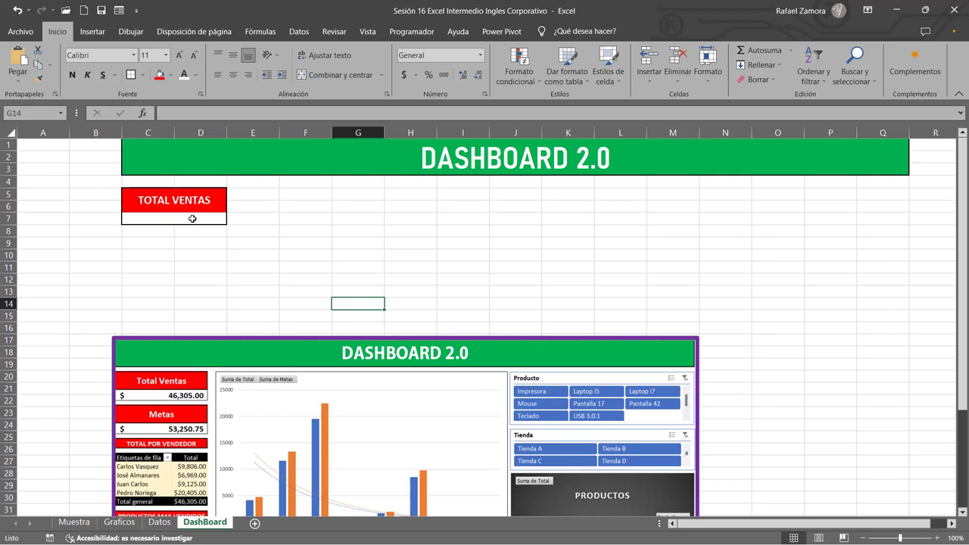
Link cell C7 on DashBoard to the Suma de Total value in cell A4 of the Graficos sheet.
click(118, 522)
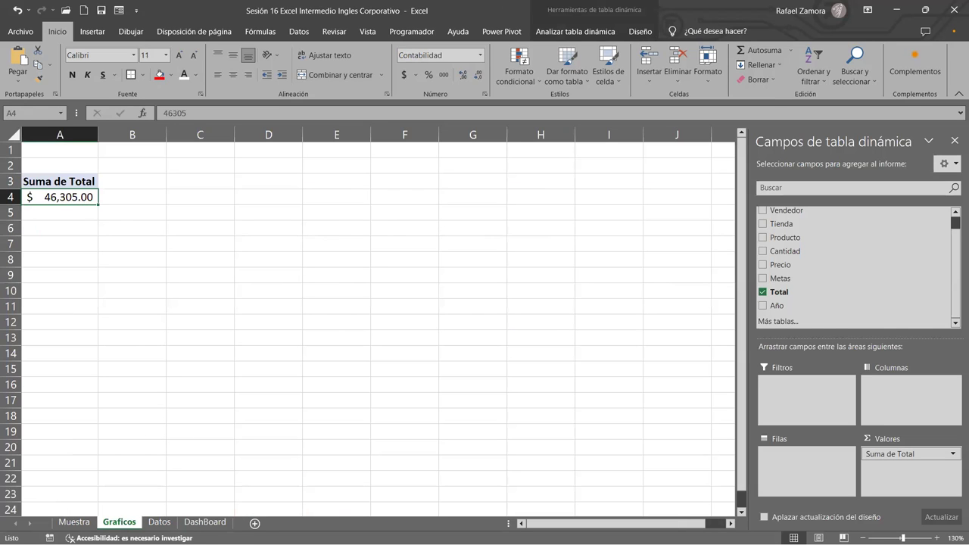
click(204, 523)
click(183, 220)
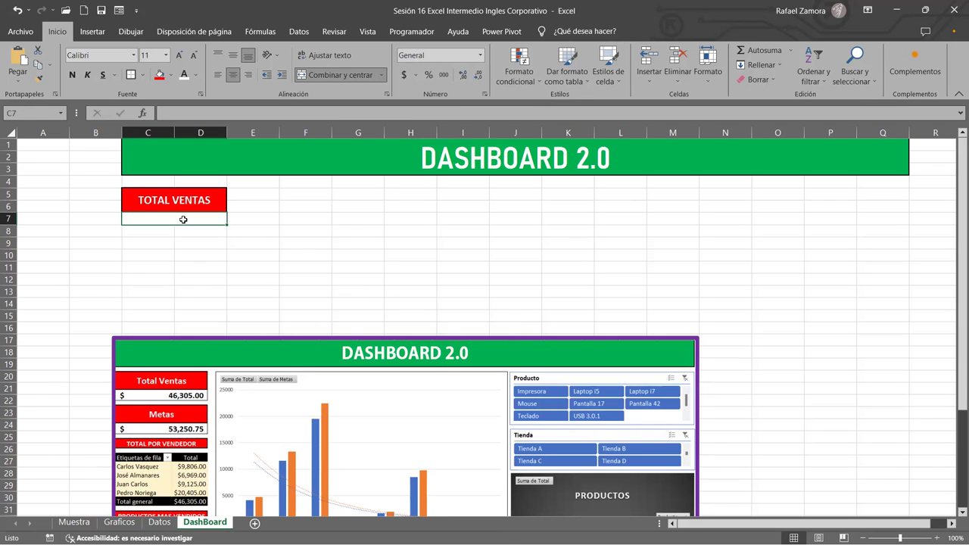
text(=)
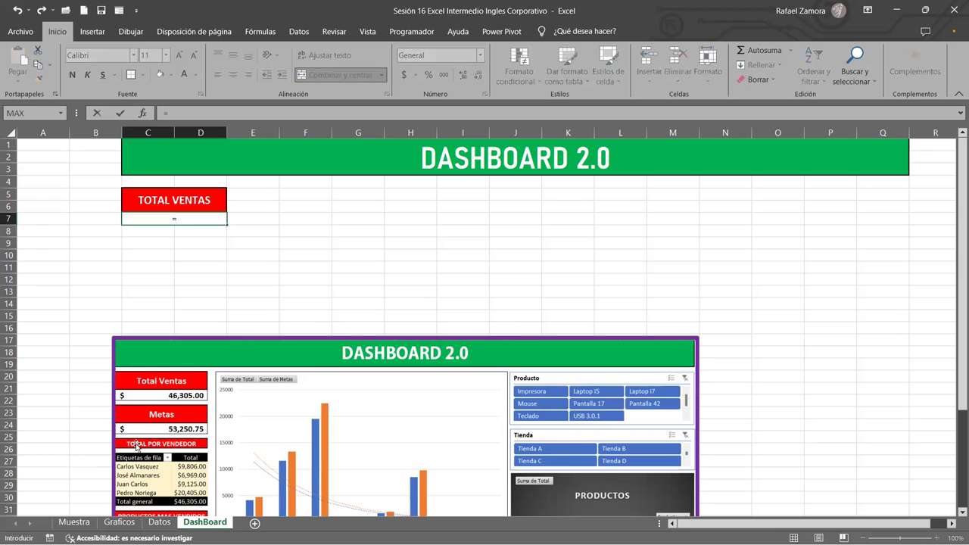
click(114, 524)
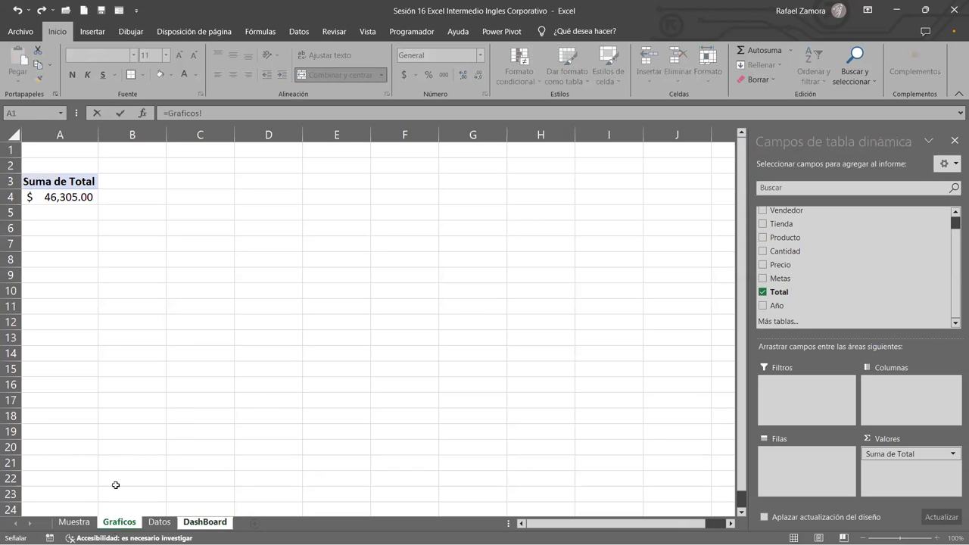
click(76, 197)
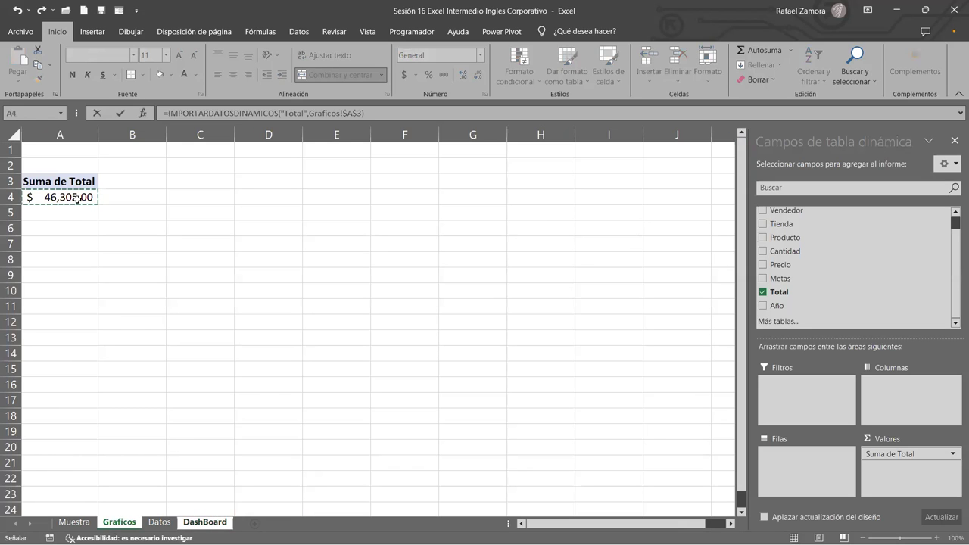
key(Return)
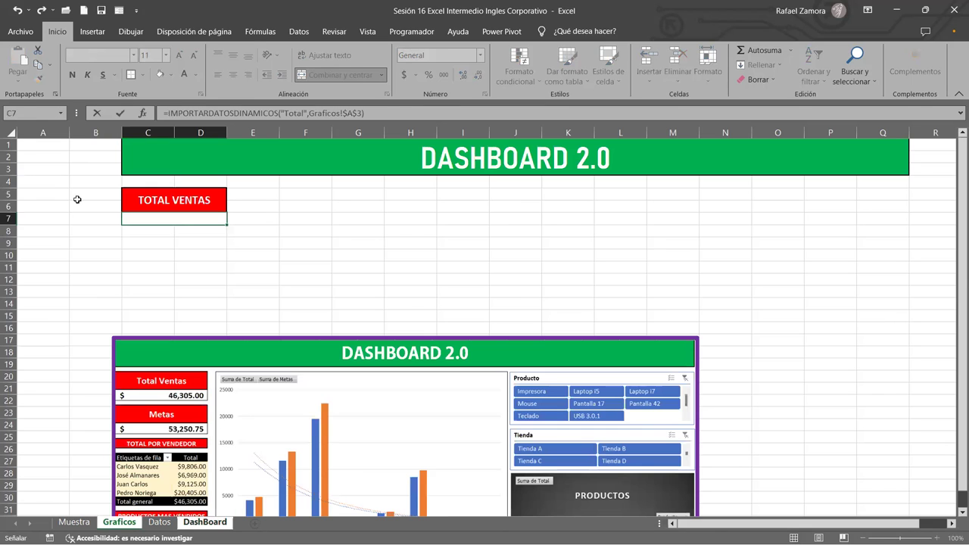
Format the total in C7 as Contabilidad with the dollar symbol, bold, in size 14.
click(182, 219)
click(404, 74)
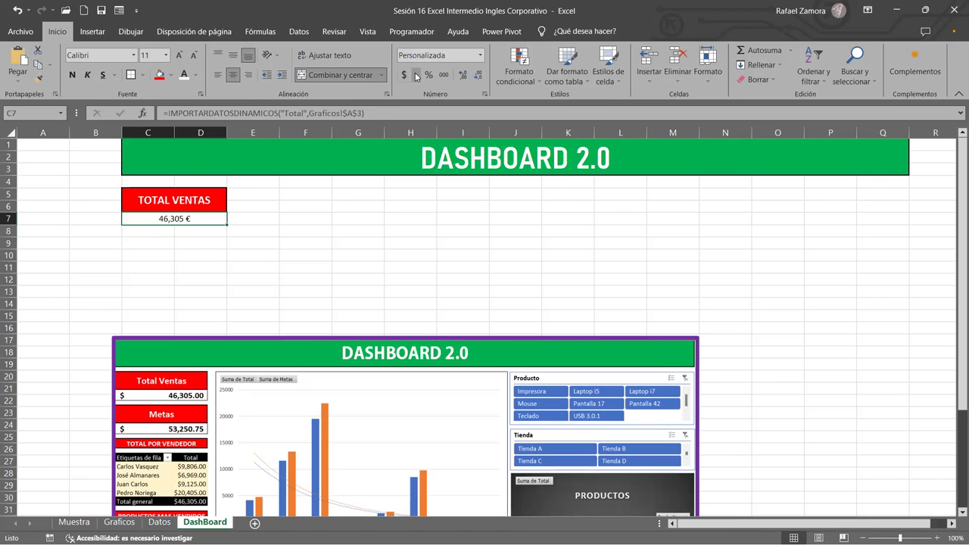
click(415, 74)
click(462, 93)
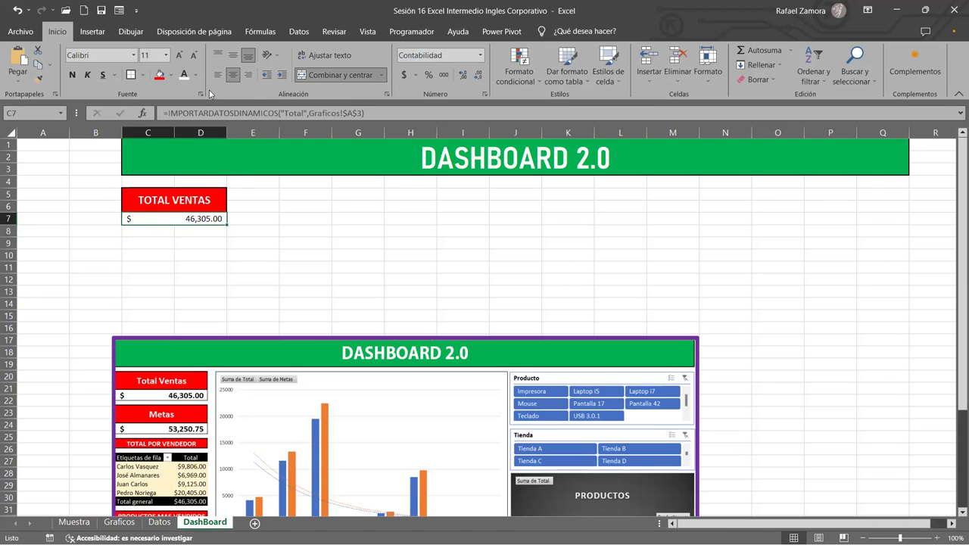
click(73, 75)
click(179, 55)
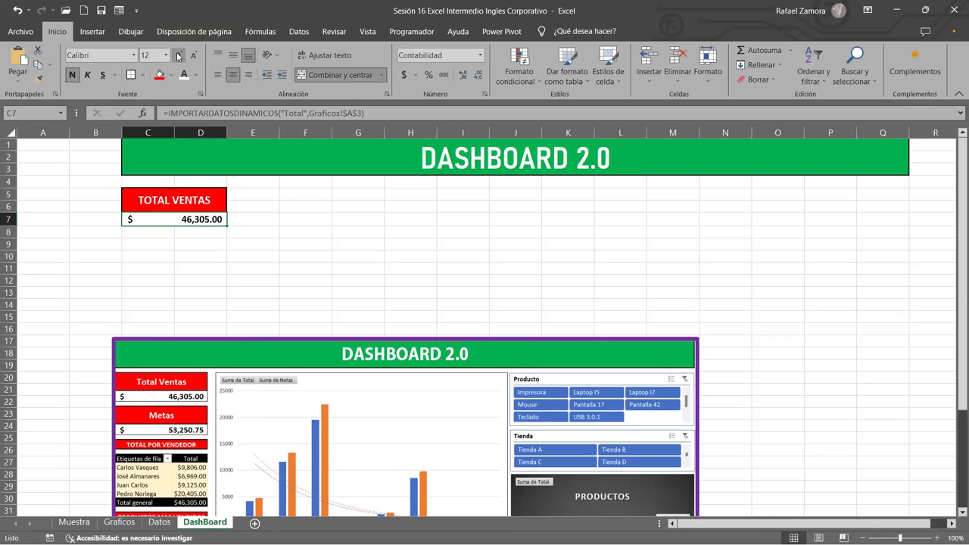
click(179, 56)
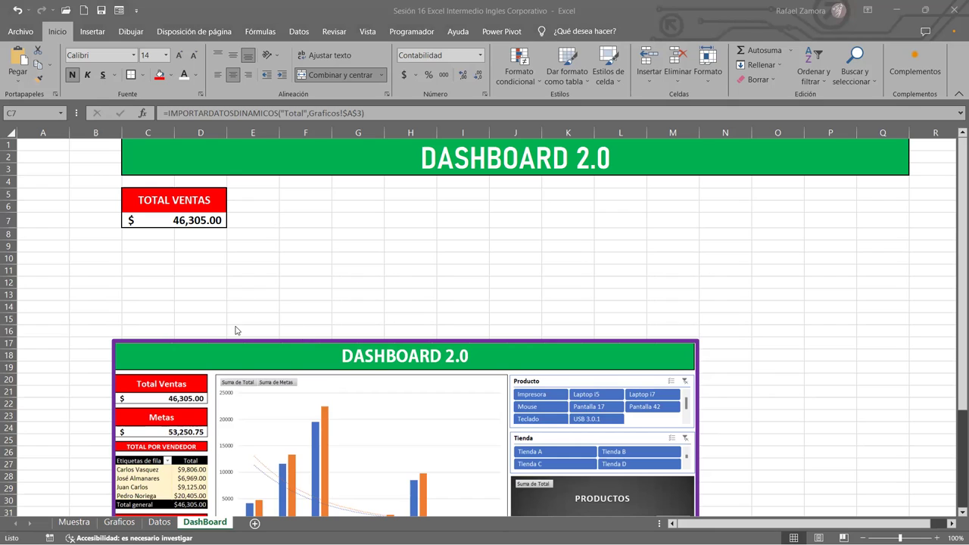
Compare the linked TOTAL VENTAS value on DashBoard with the Suma de Total pivot table on Graficos.
click(180, 224)
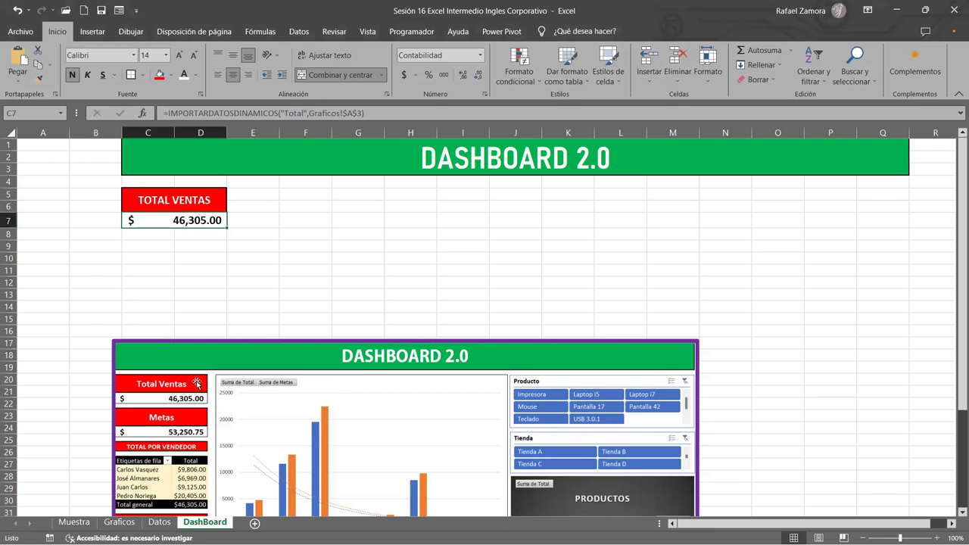
click(121, 522)
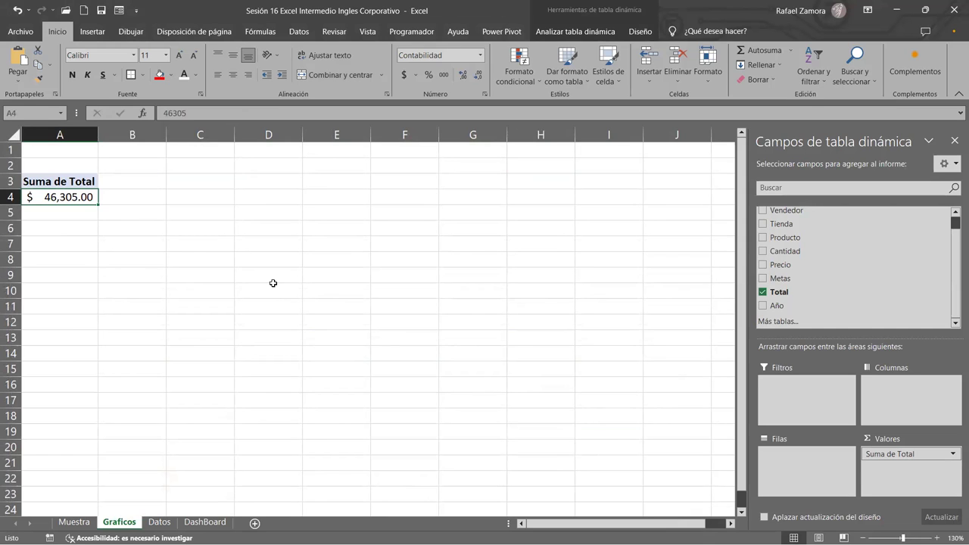
key(ctrl+Page_Down)
key(ctrl+Page_Down)
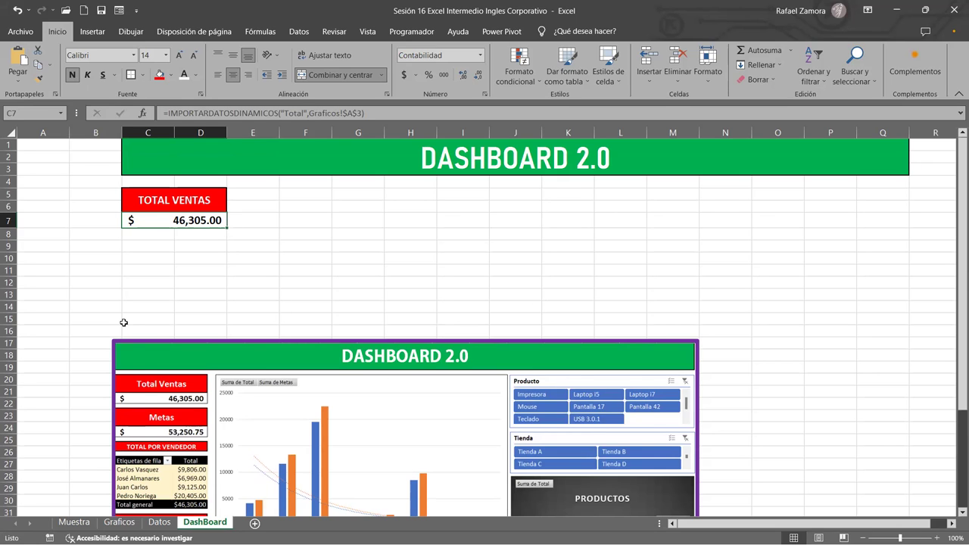
click(120, 522)
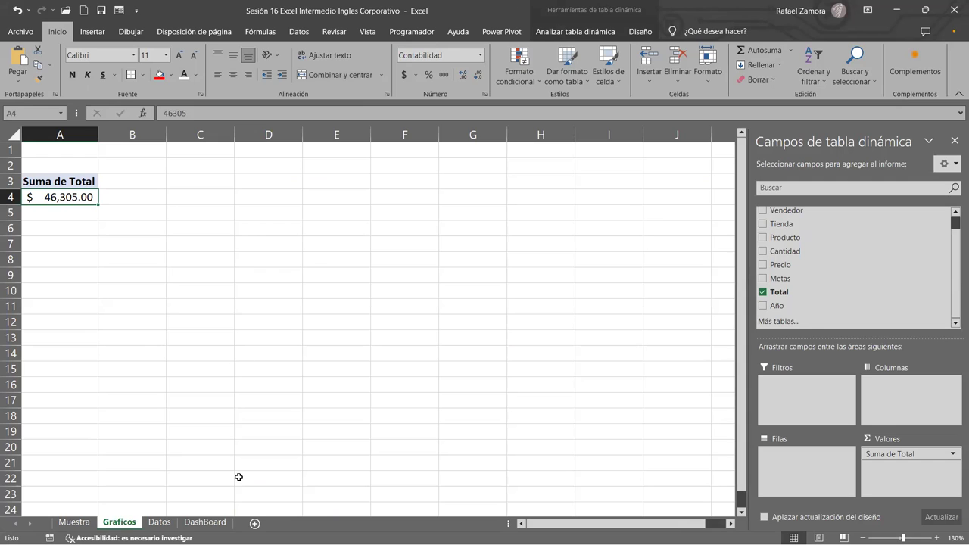
click(205, 521)
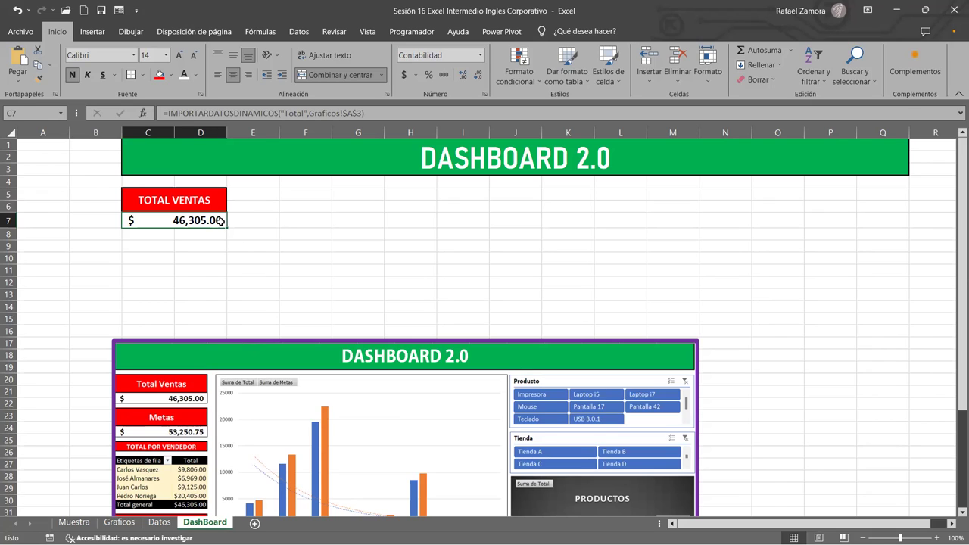
Clear the TOTAL VENTAS value in C7 and link the cell again to Suma de Total in cell A4 of Graficos.
key(Delete)
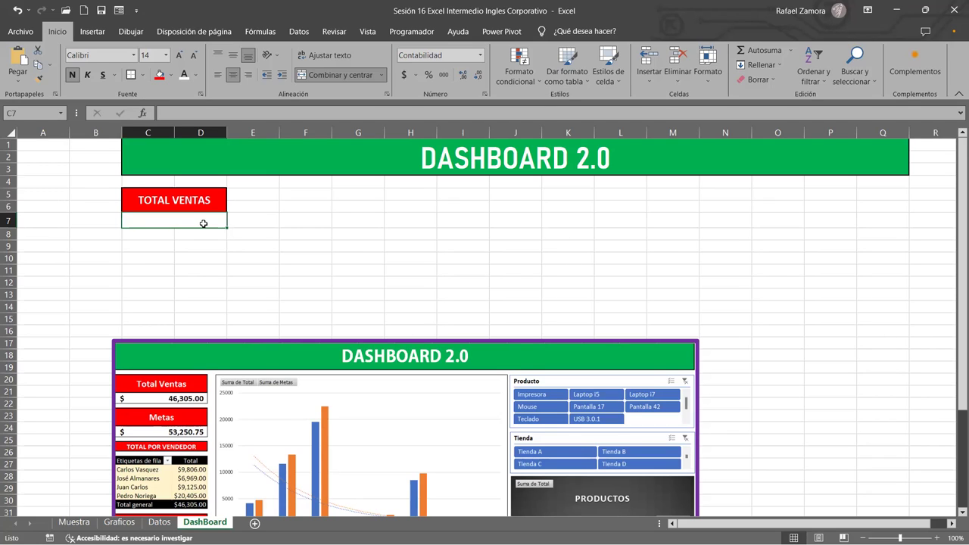
text(=)
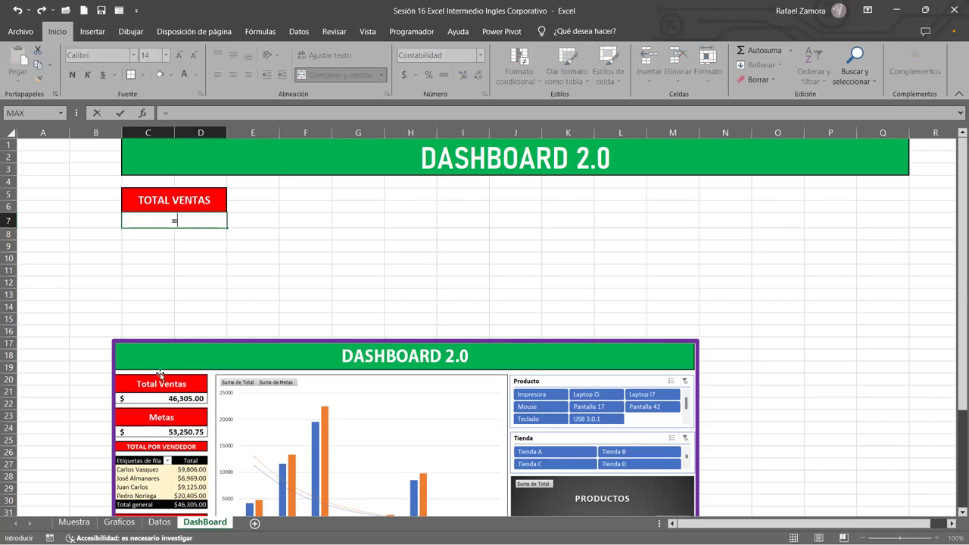
click(120, 523)
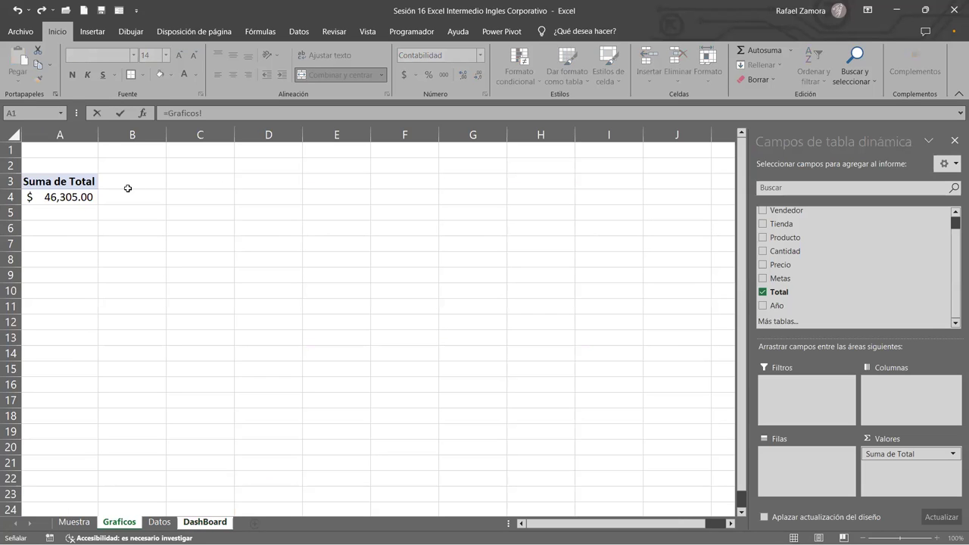
click(60, 197)
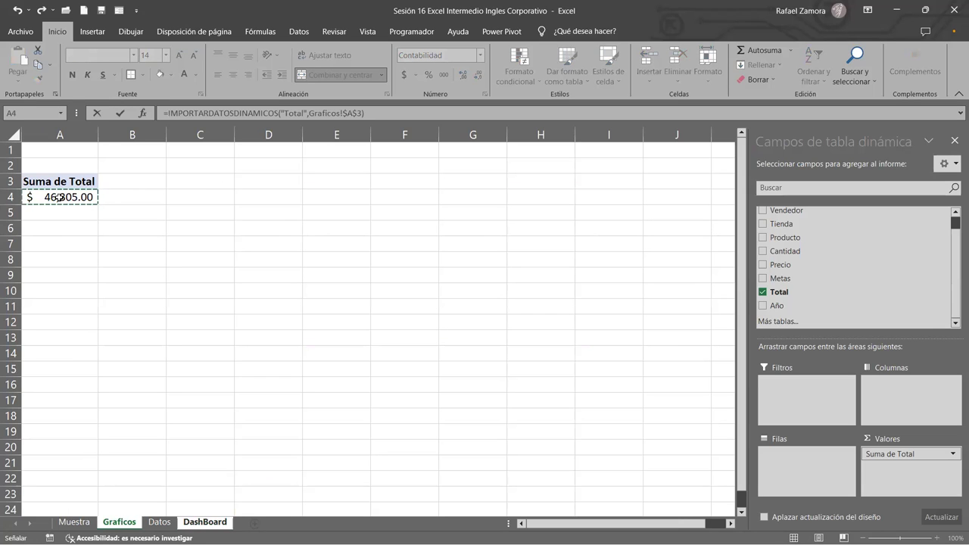
key(Return)
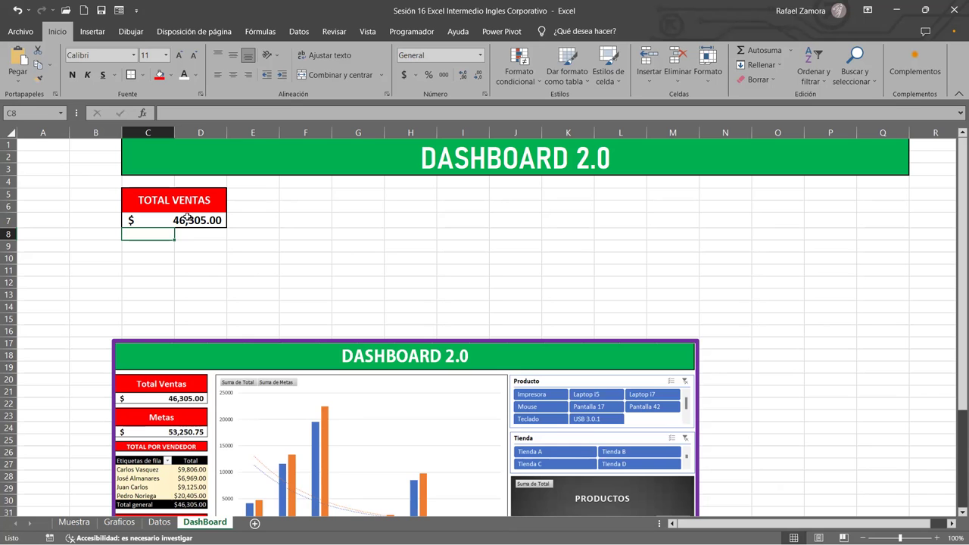
Move the sample dashboard picture aside to start around column I and copy the TOTAL VENTAS block C5:D7 to C9.
drag(321, 348, 652, 186)
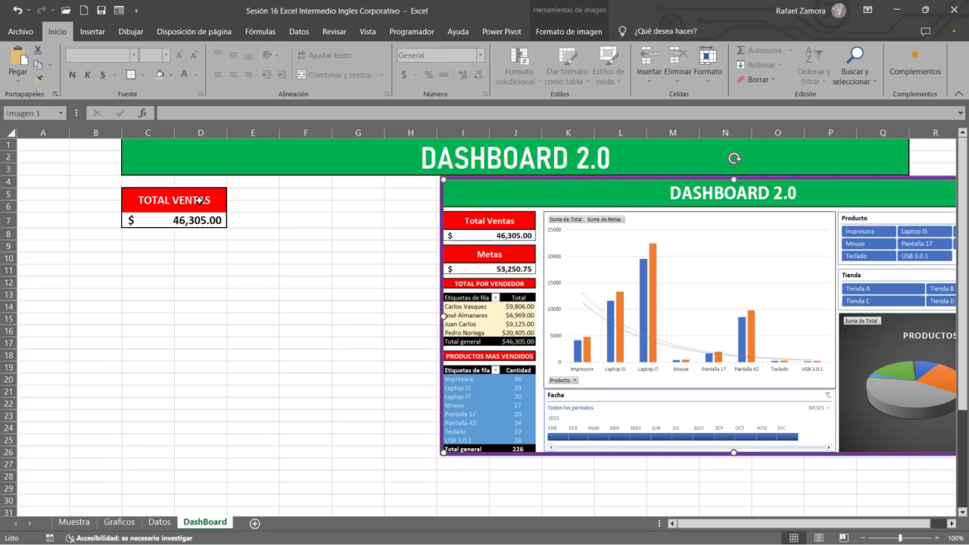
drag(199, 200, 197, 219)
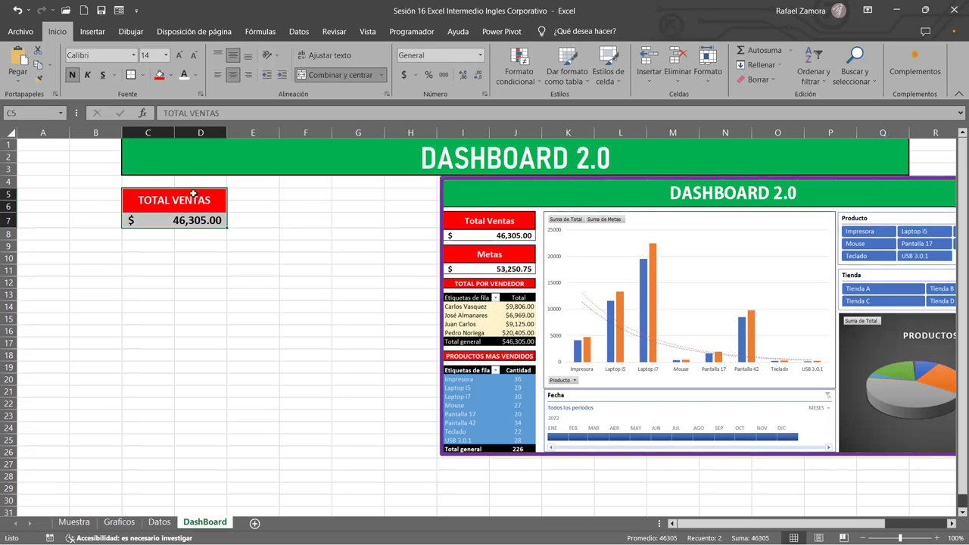
key(ctrl+c)
click(164, 244)
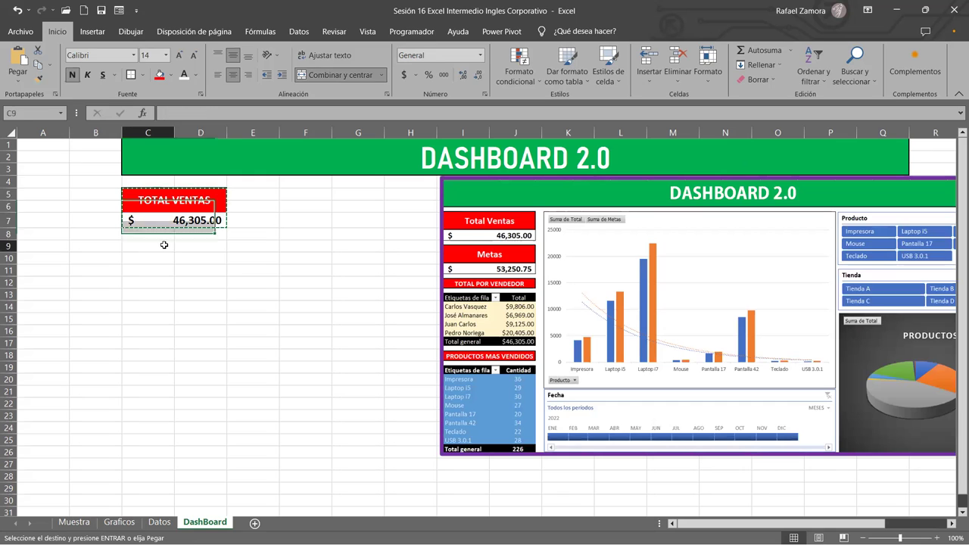
key(ctrl+v)
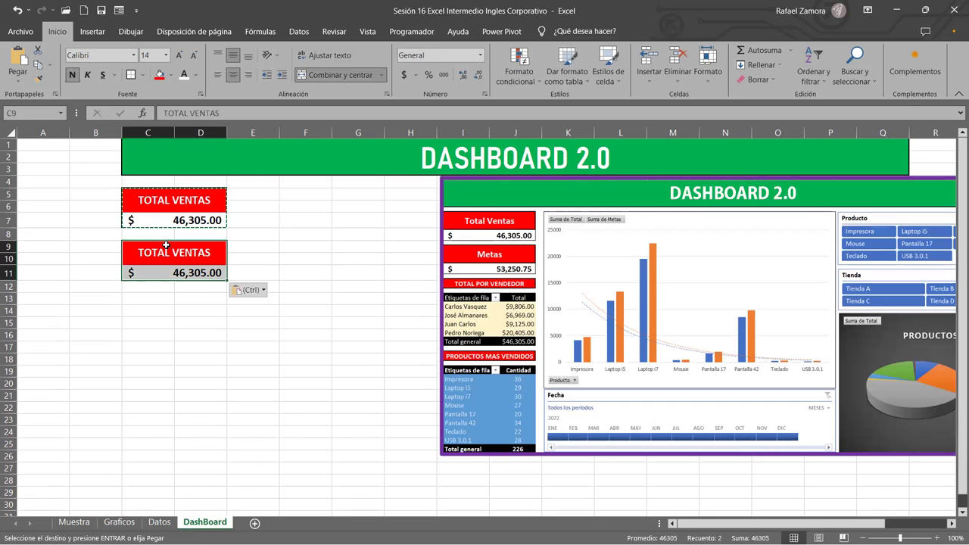
click(202, 311)
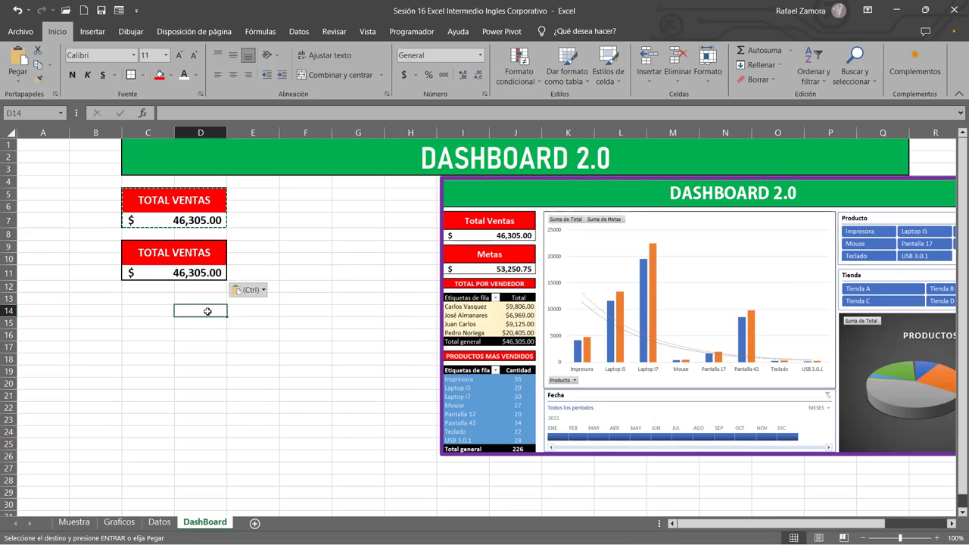
Change the heading of the copied block in C9 to METAS.
click(196, 253)
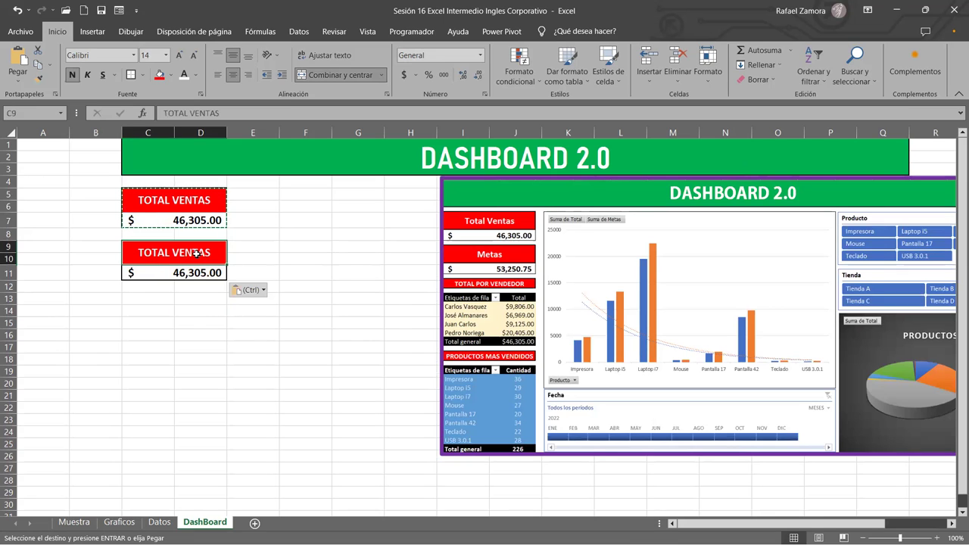
text(METAS)
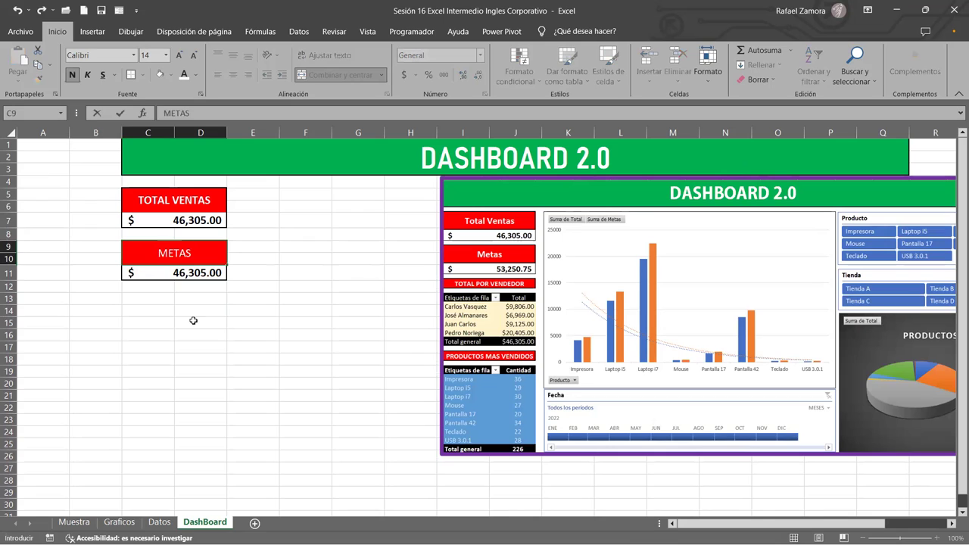
click(210, 324)
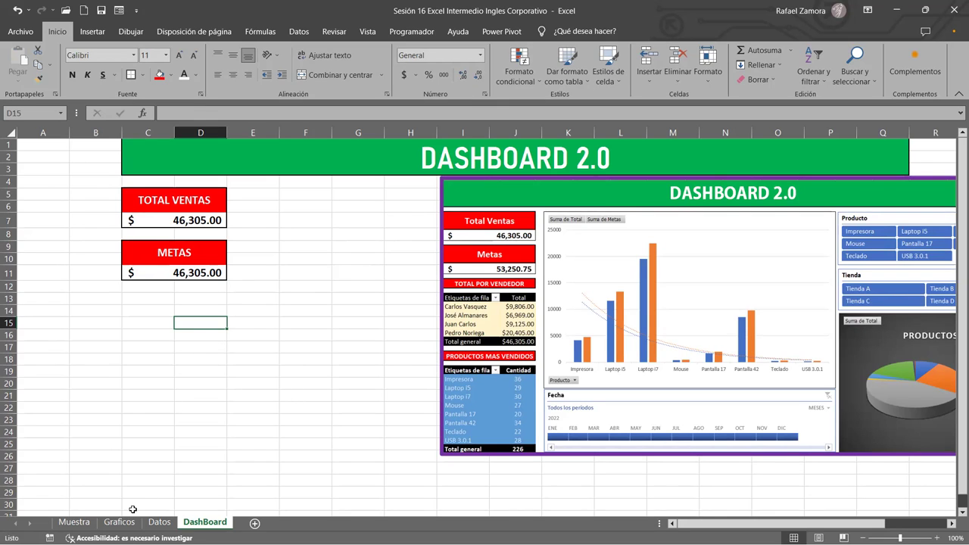
Add the Metas field to the values of the pivot table on the Graficos sheet.
click(132, 523)
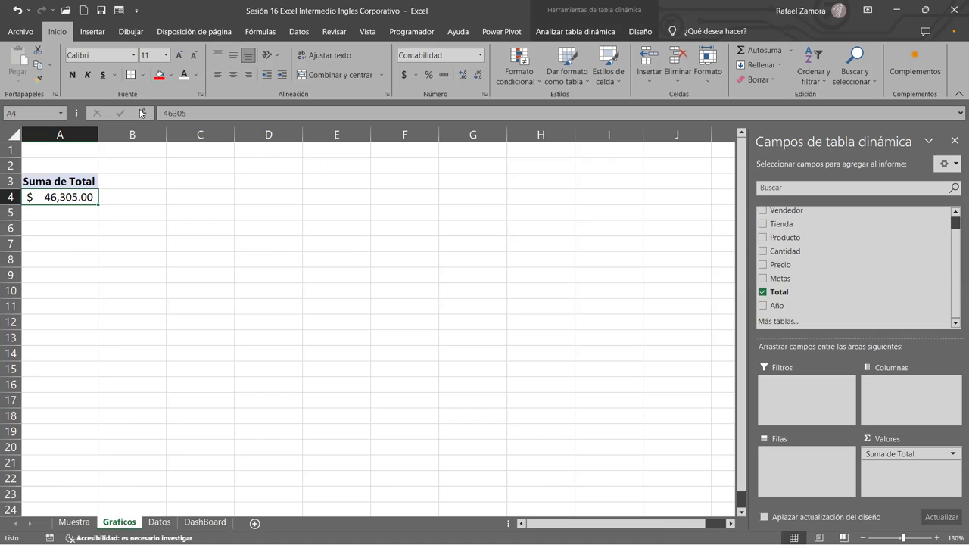
mouse_move(59, 191)
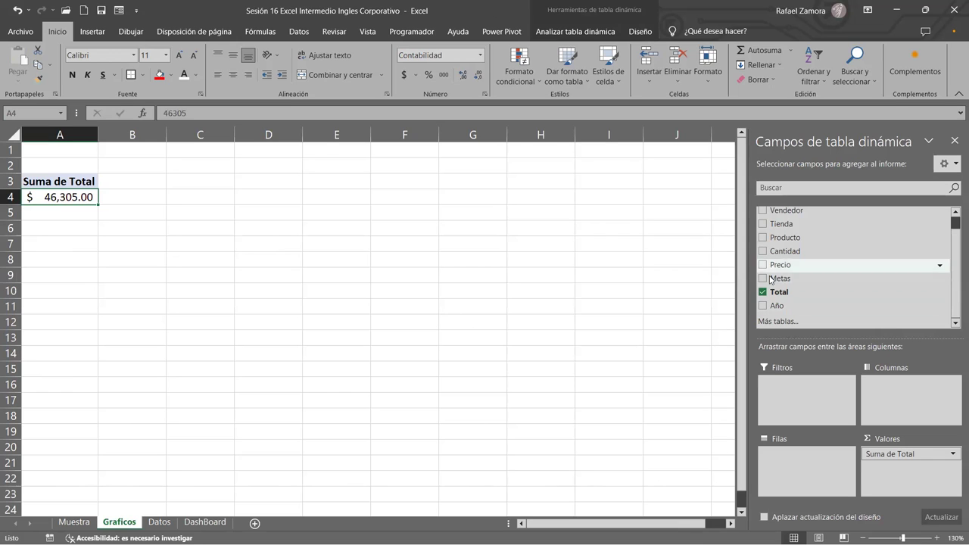
drag(791, 283, 931, 467)
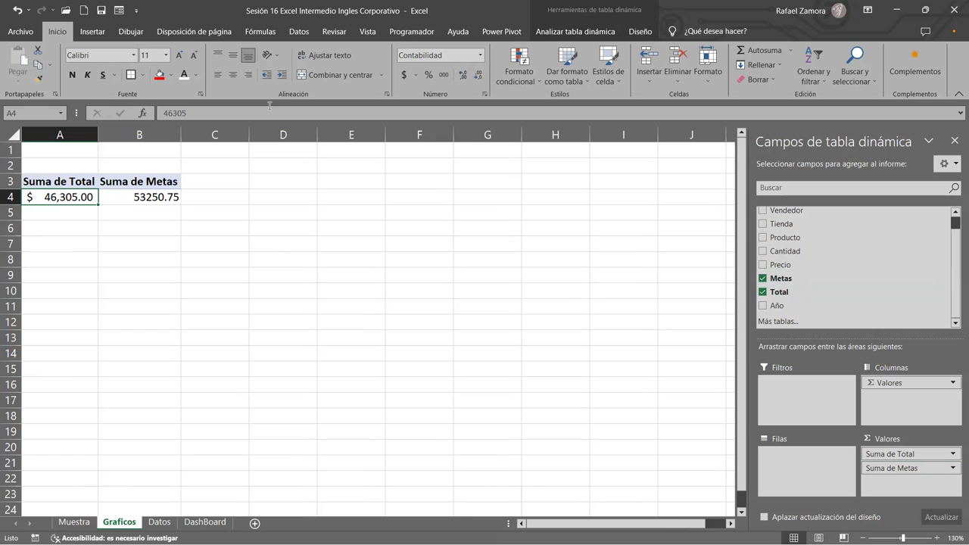
Apply an accounting number format with the dollar symbol to the Suma de Metas value in B4.
click(146, 197)
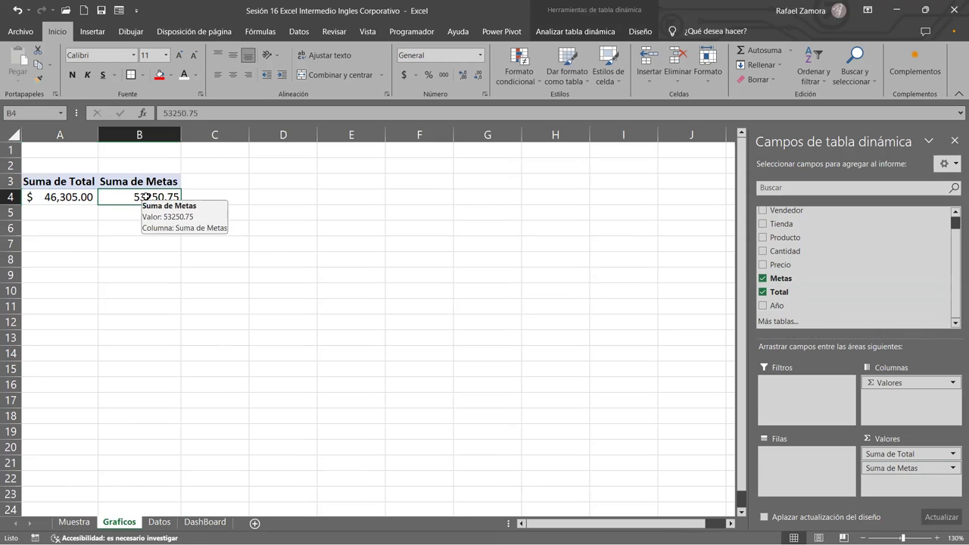
right_click(145, 197)
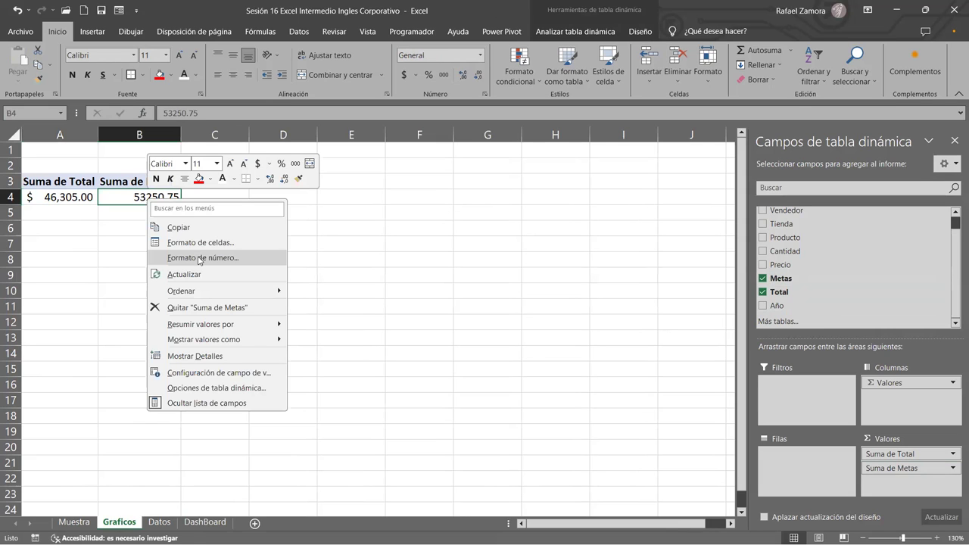
click(200, 258)
click(287, 397)
click(348, 275)
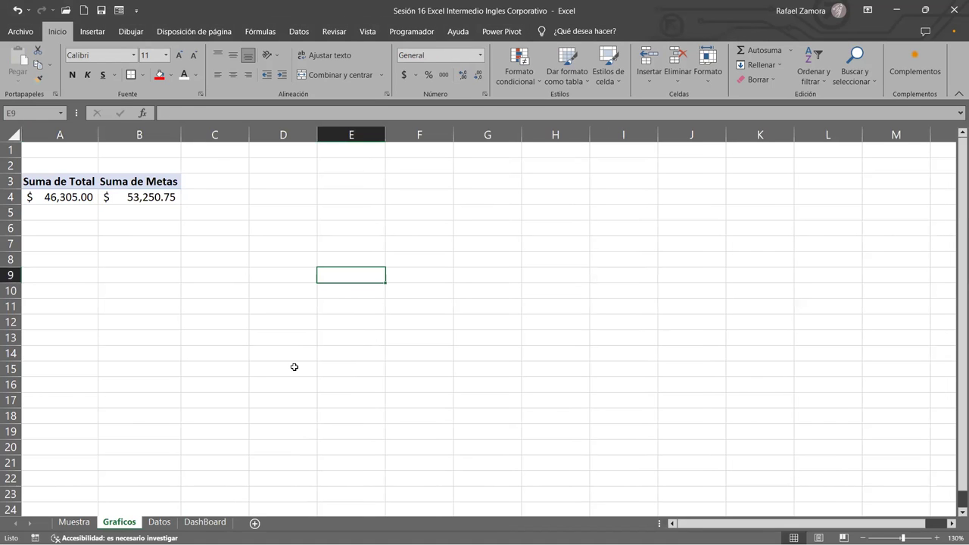
Compare the METAS block on DashBoard with the Suma de Total and Suma de Metas values on Graficos.
key(ctrl+Page_Down)
key(ctrl+Page_Down)
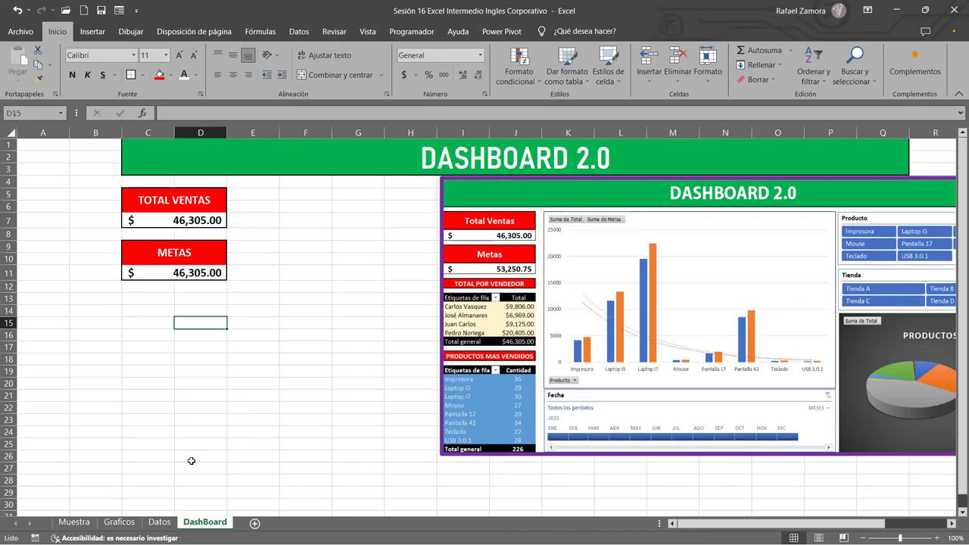
click(153, 526)
click(204, 523)
click(119, 522)
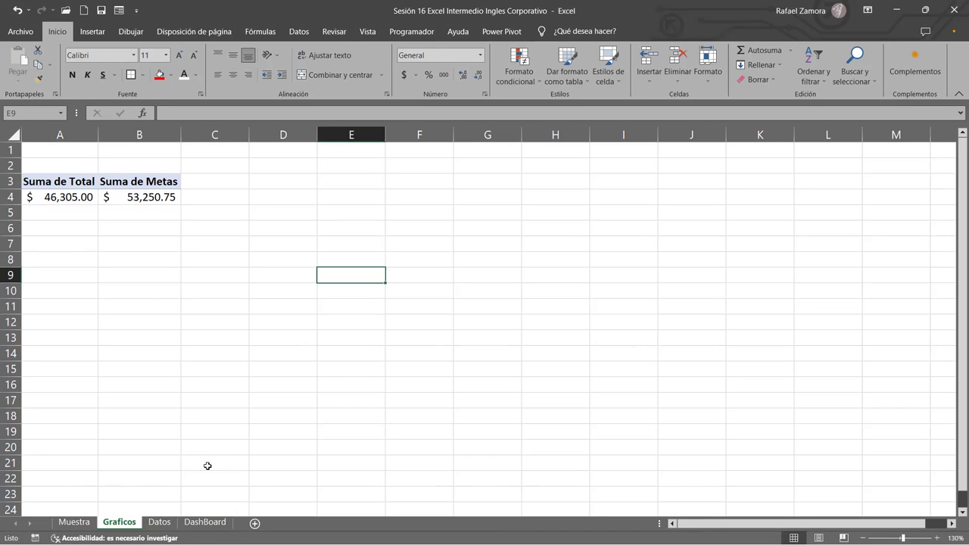
click(147, 197)
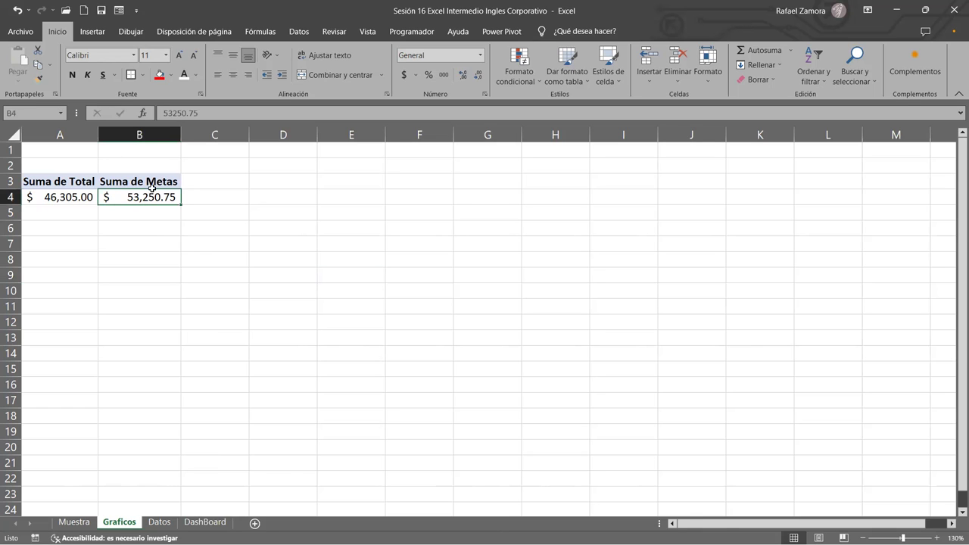
click(84, 193)
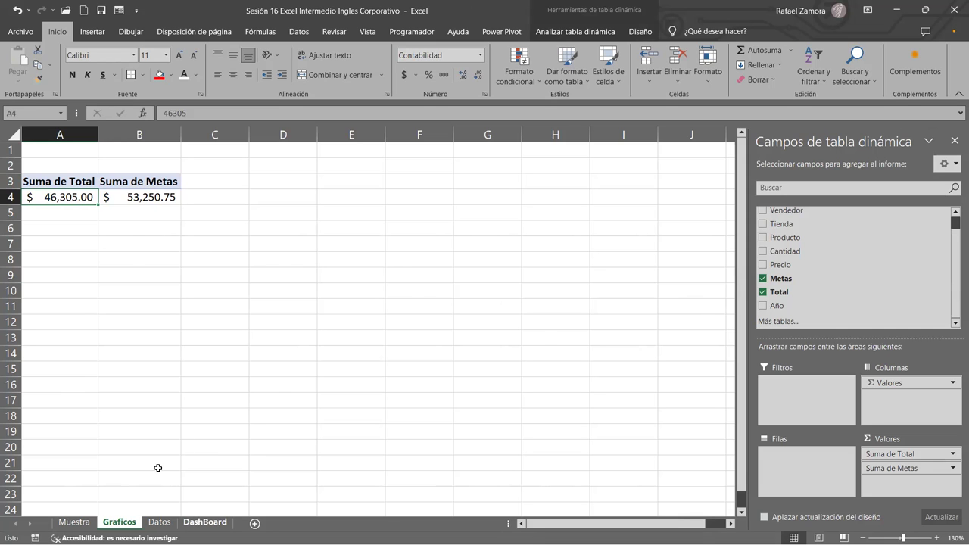
Link cell C11 below the METAS heading on DashBoard to the Suma de Metas value in cell B4 of Graficos.
key(ctrl+Page_Down)
key(Page_Down)
click(195, 271)
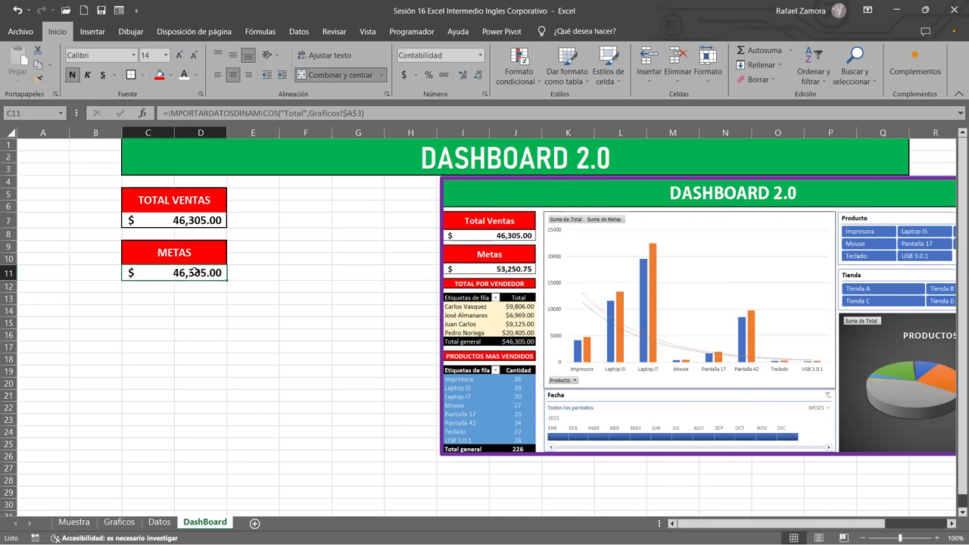
text(=)
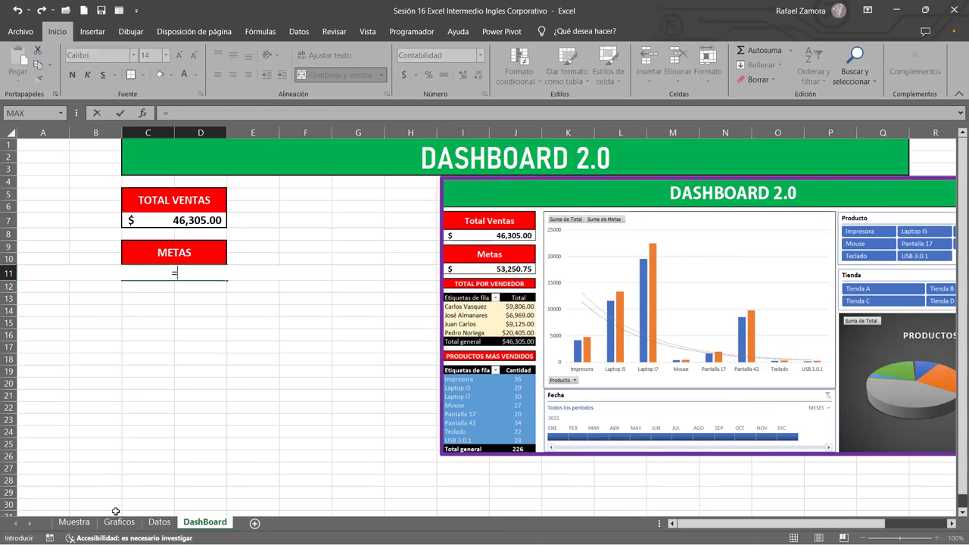
click(117, 522)
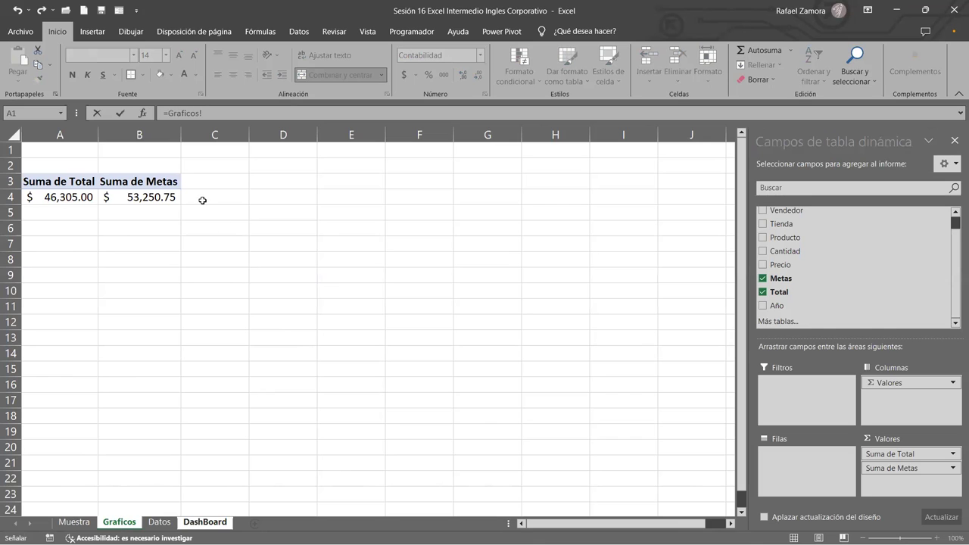
click(160, 198)
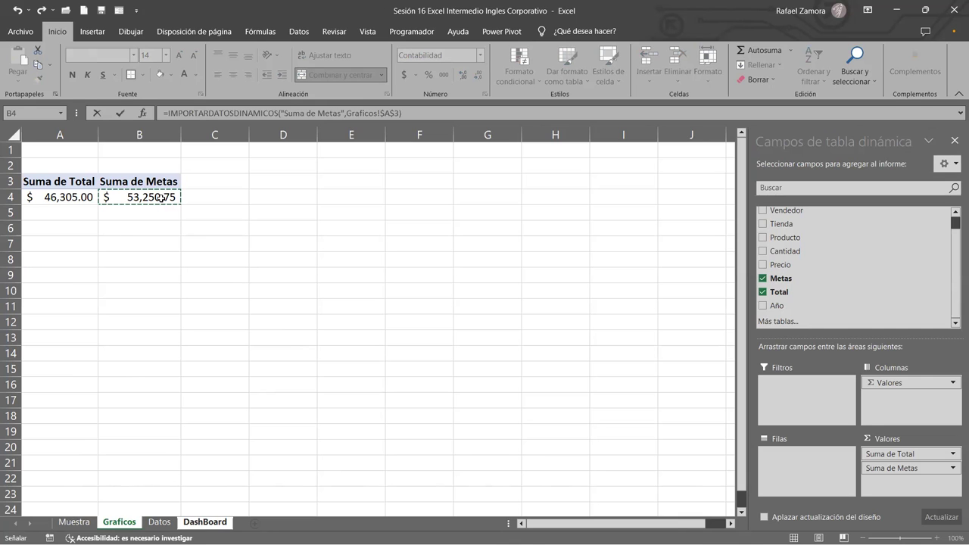
key(Return)
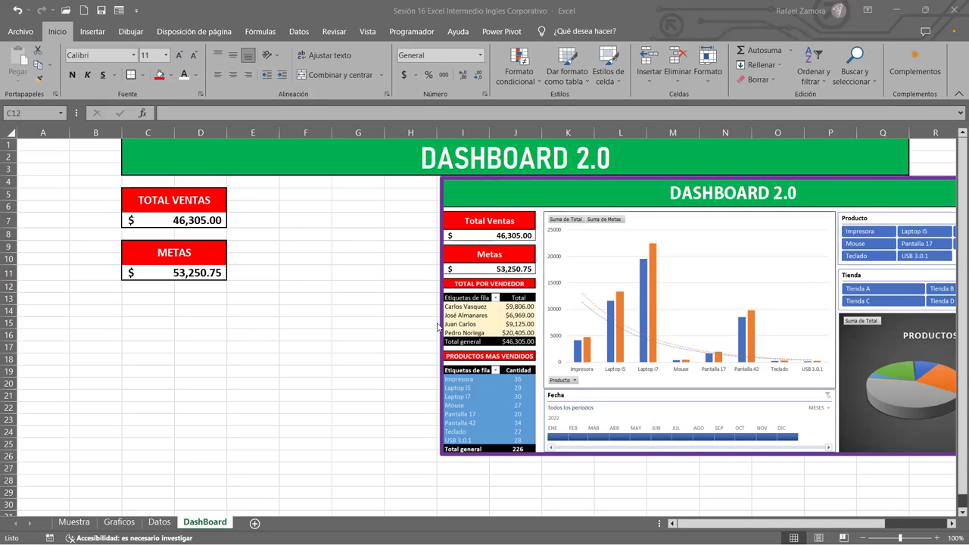
Merge and center cells C14:D14 on DashBoard and fill them with red.
key(alt+Tab)
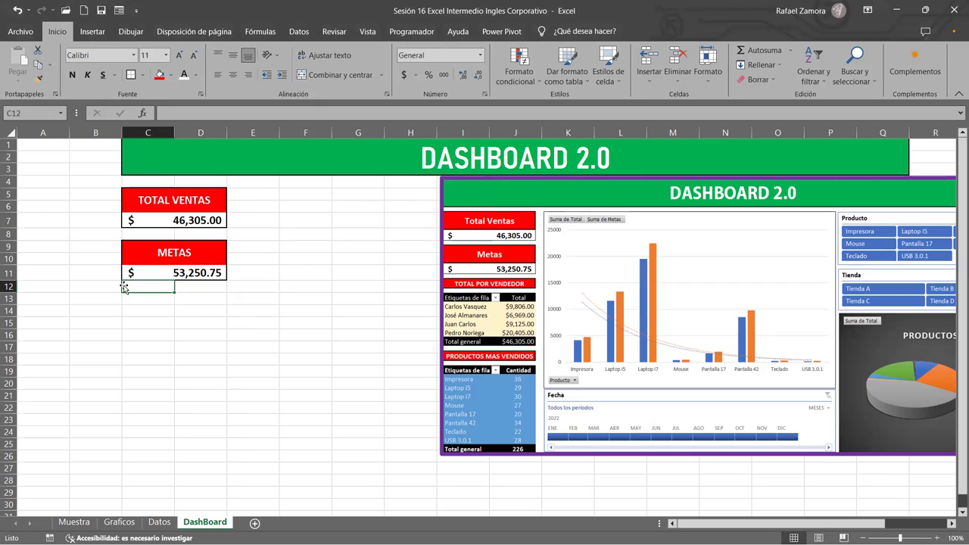
click(141, 307)
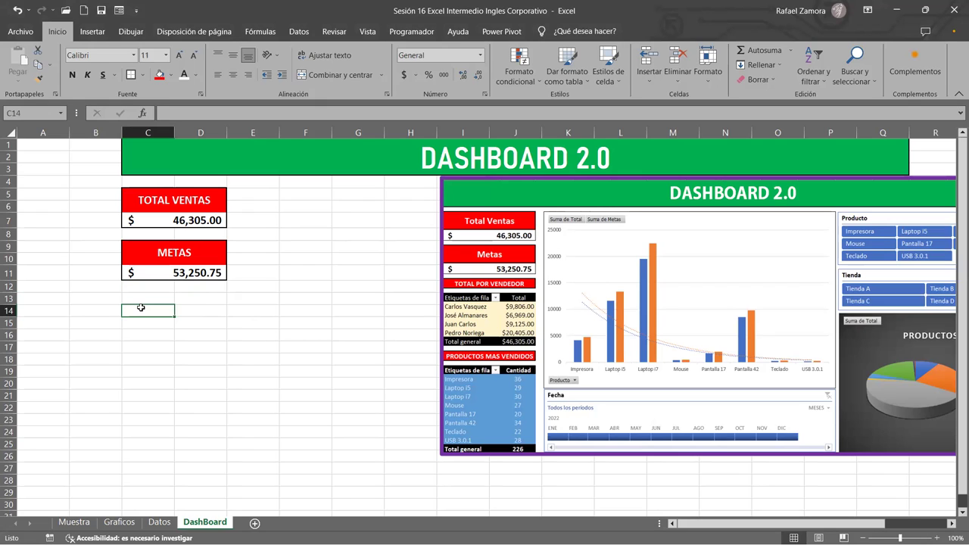
drag(141, 307, 203, 310)
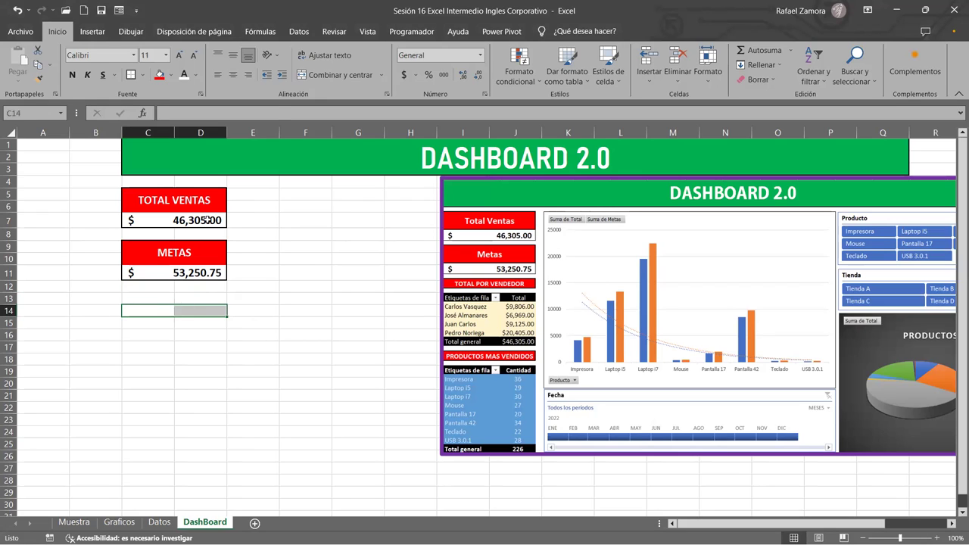
click(357, 74)
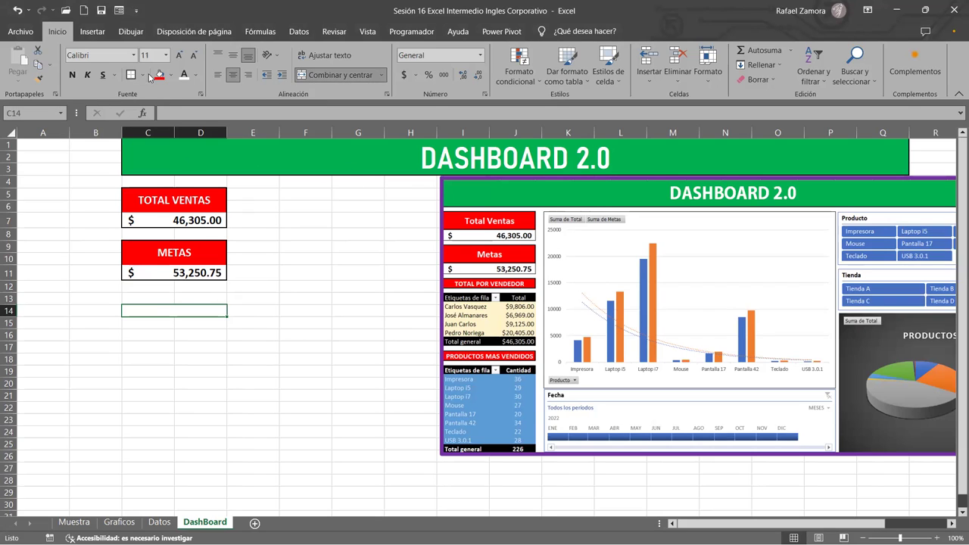
click(159, 74)
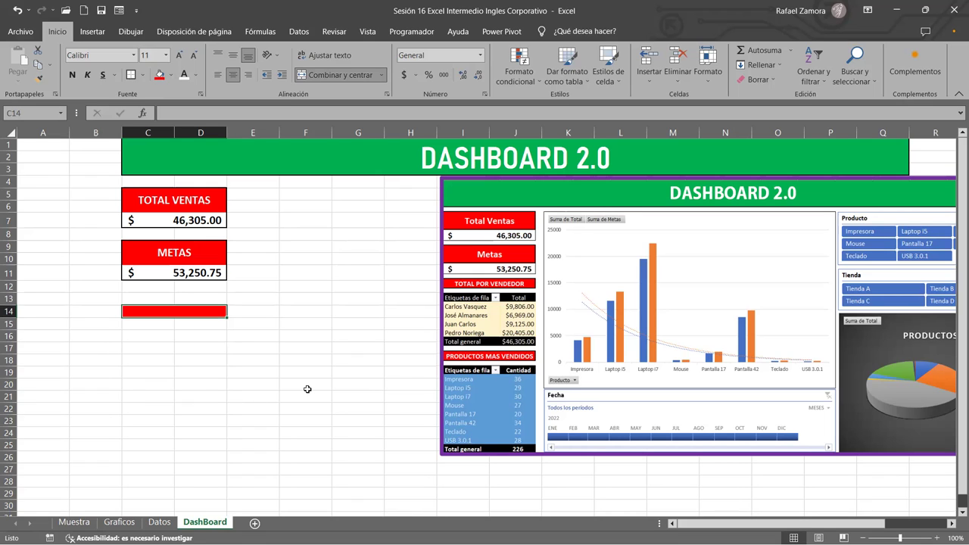
Enter the heading TOTAL POR VENDEDOR in C14 and format it in bold with white font color.
text(TOTAL POR VENDEDOR)
key(ctrl+Return)
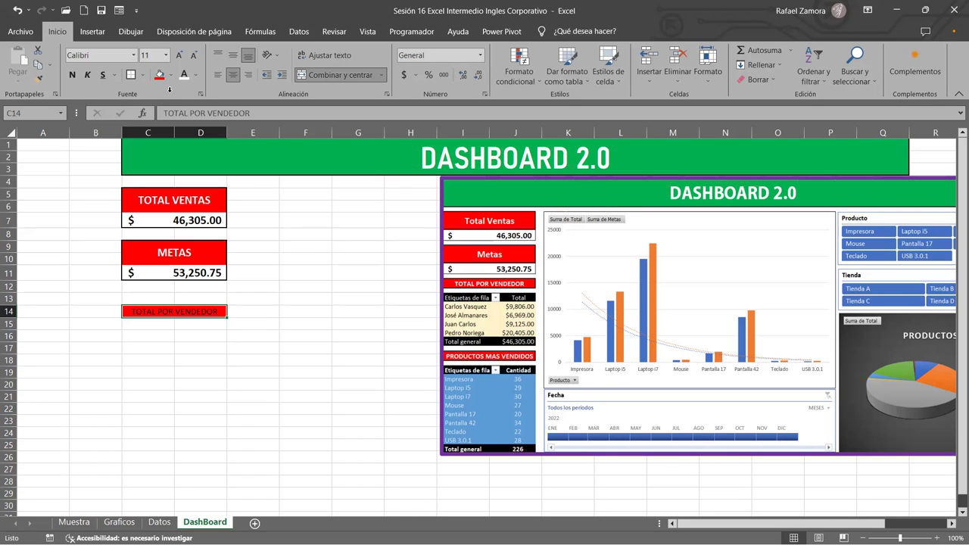
click(184, 74)
click(72, 76)
click(271, 359)
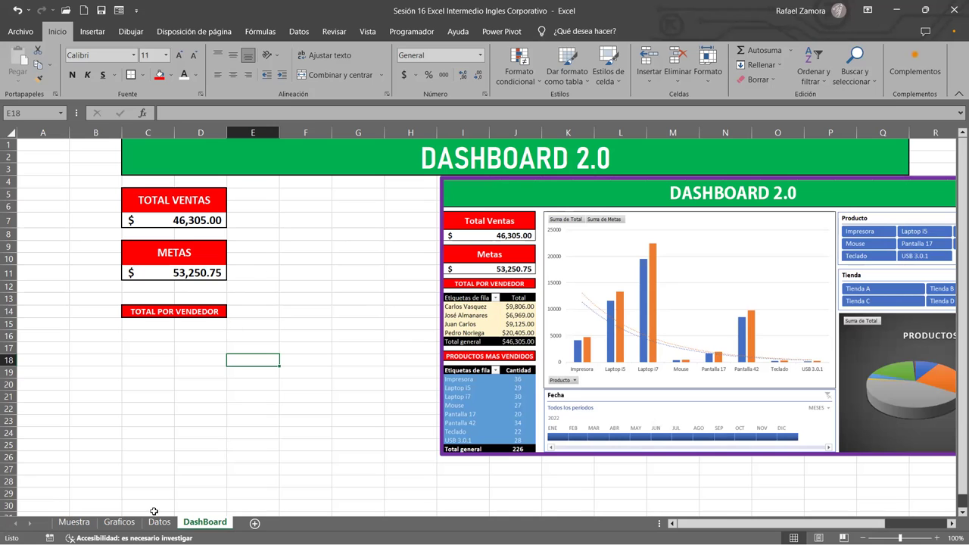
Insert a pivot table from the Datos range B2:J61, placing it at cell C16 of the existing DashBoard sheet.
click(158, 524)
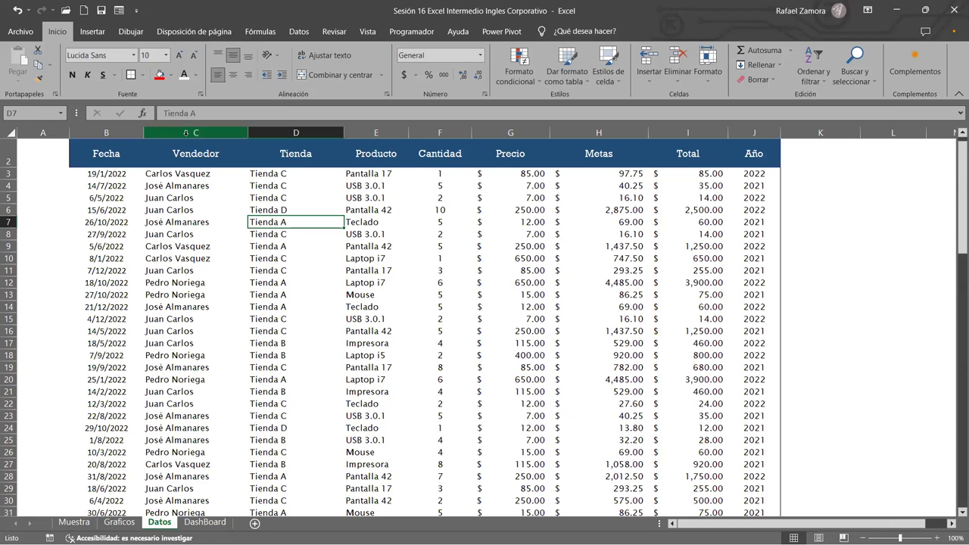
click(89, 32)
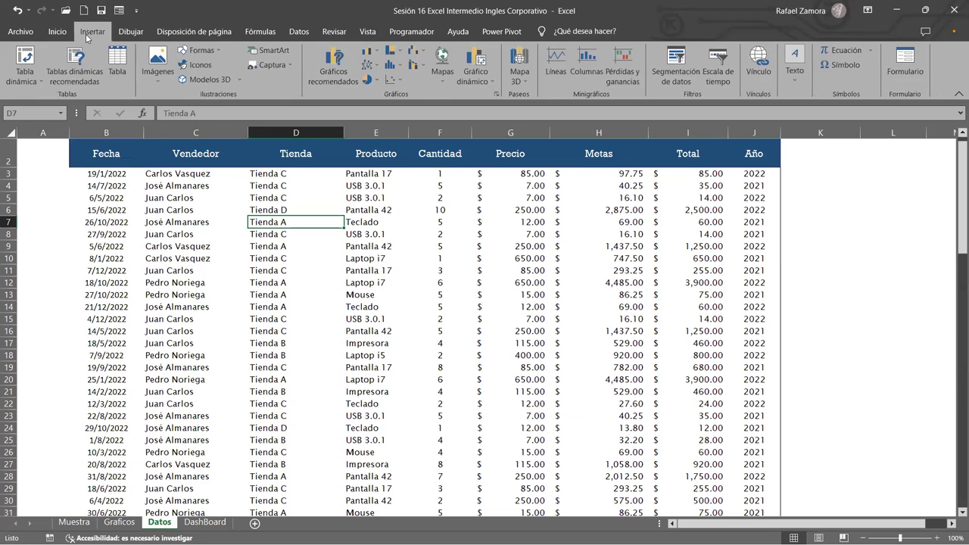
click(25, 61)
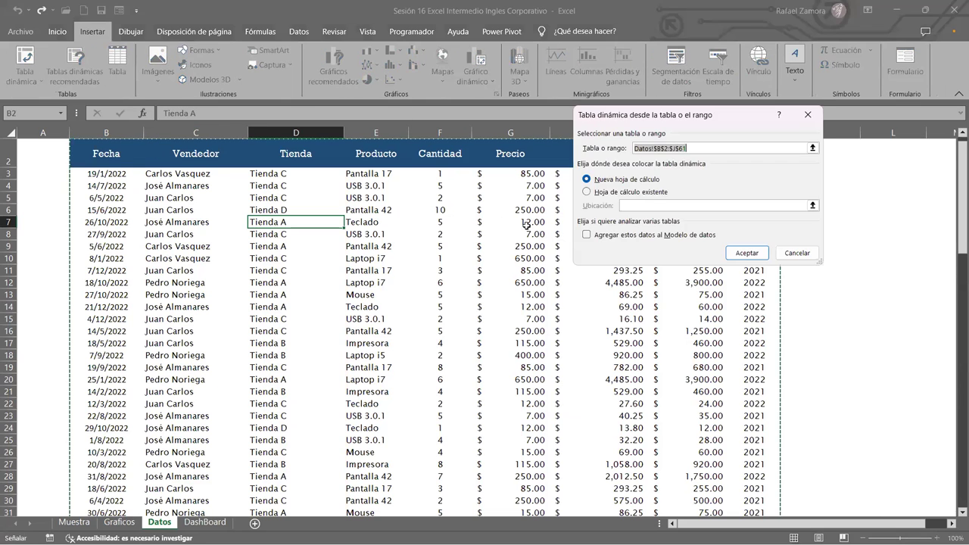
click(640, 193)
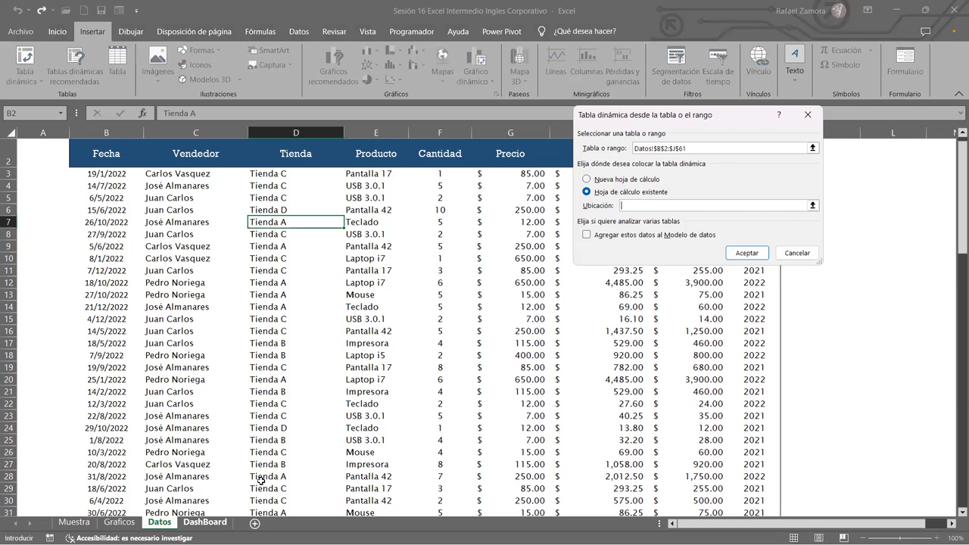
click(205, 521)
click(148, 336)
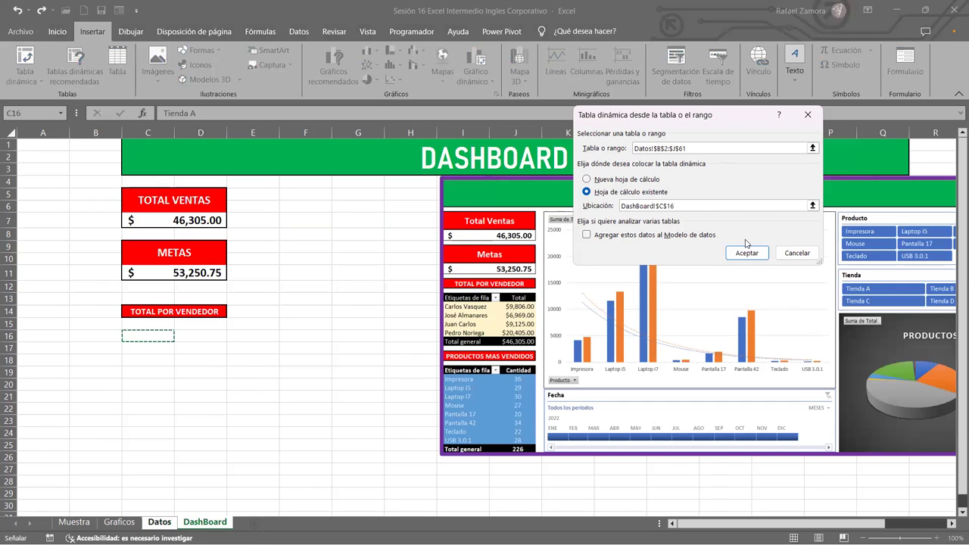
click(747, 253)
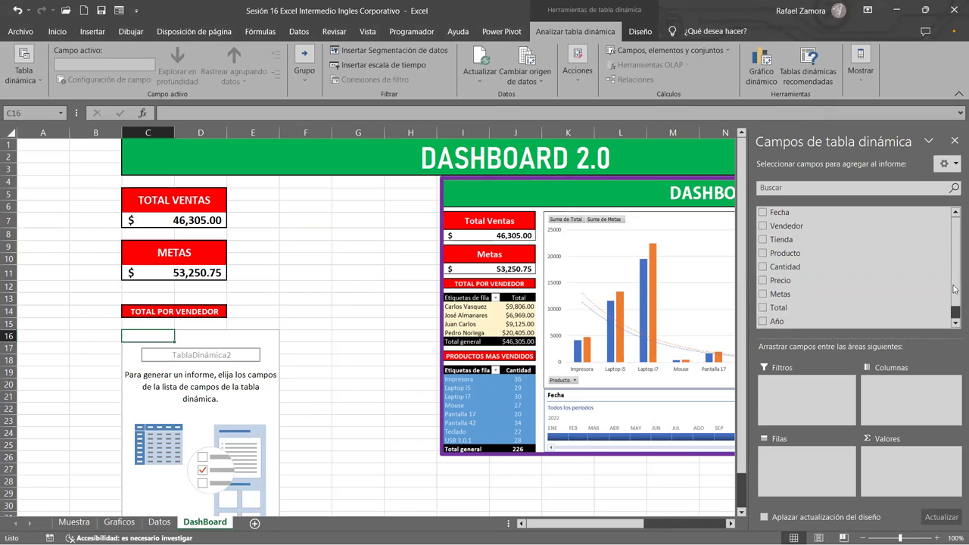
Set Vendedor as the row field and the sum of Total as the values of the pivot table under TOTAL POR VENDEDOR.
scroll(898, 298, down, 1)
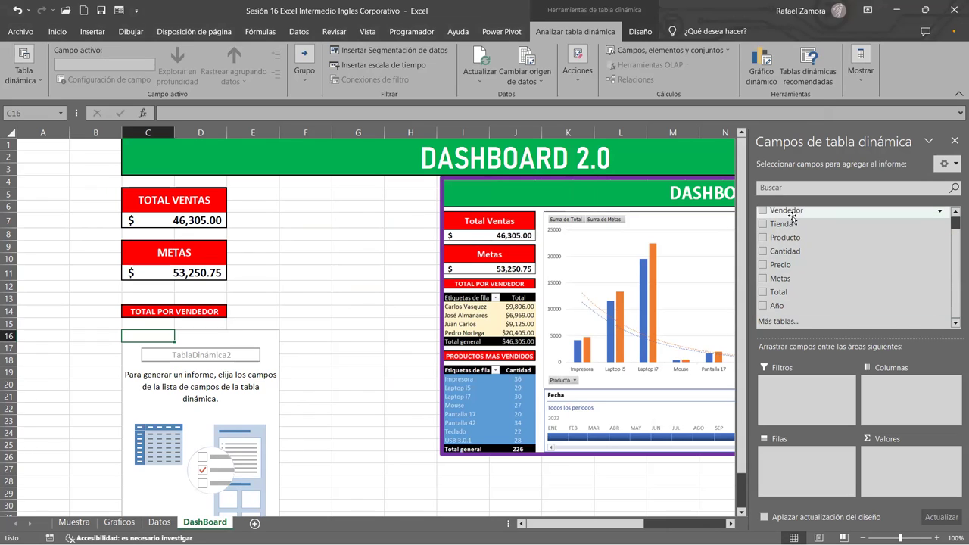
drag(788, 211, 824, 461)
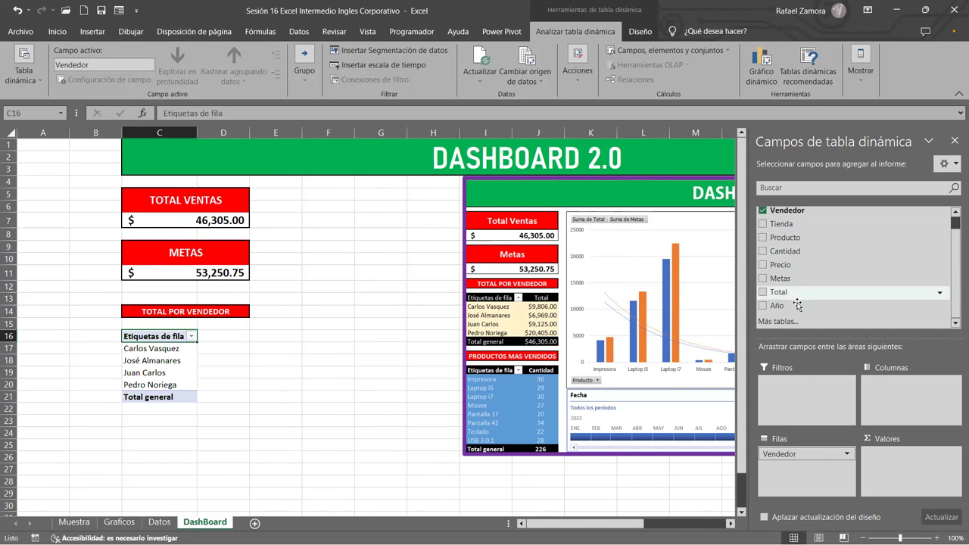
drag(793, 295, 877, 455)
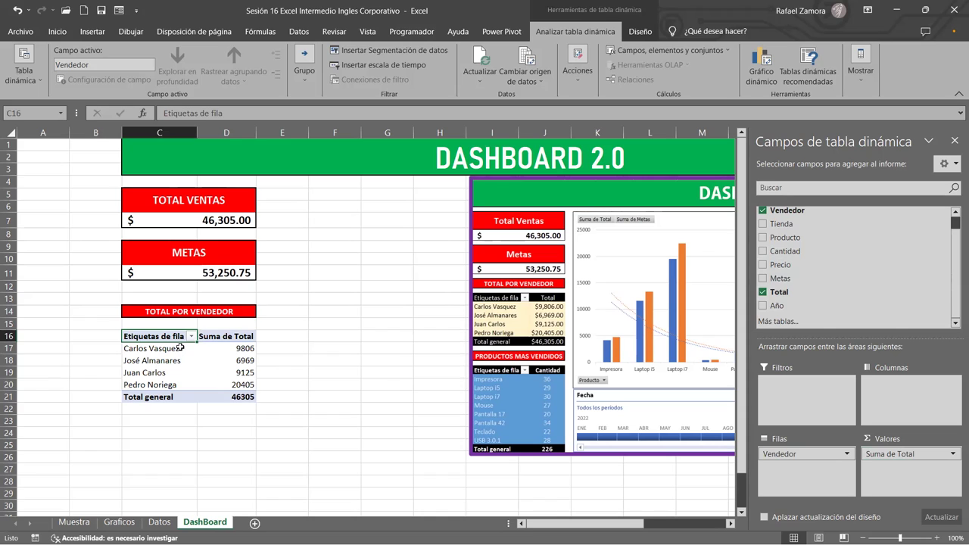
Format the pivot table's Suma de Total values as Contabilidad with the $ symbol and 2 decimals.
click(233, 348)
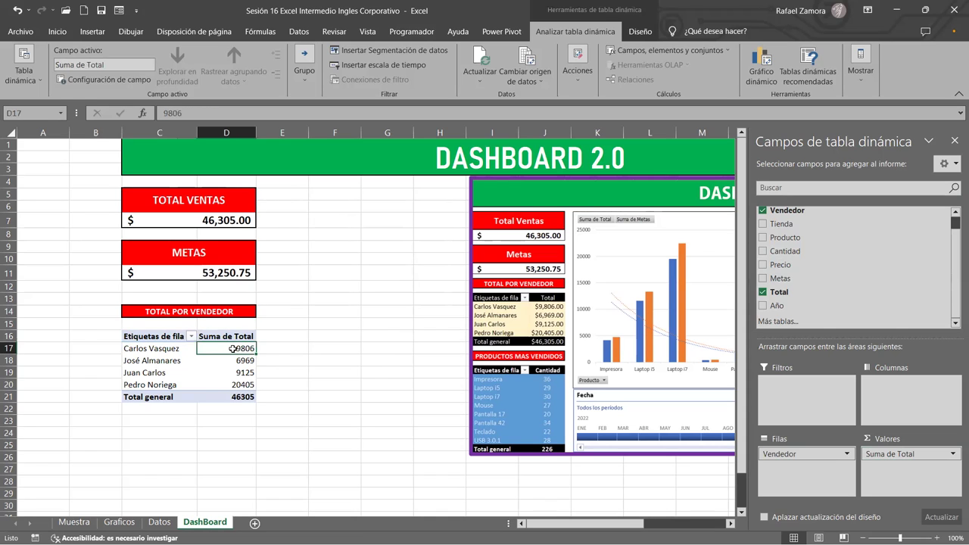
right_click(233, 348)
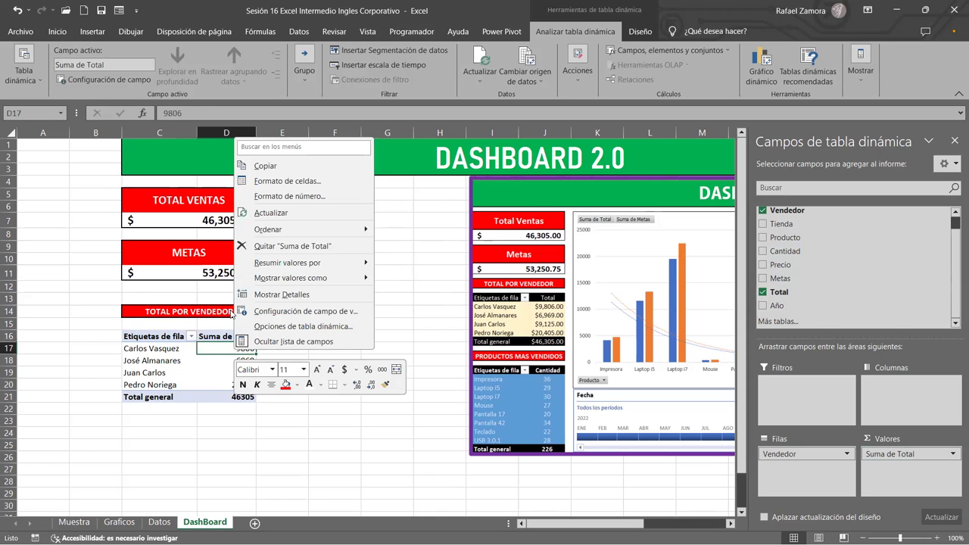
click(337, 200)
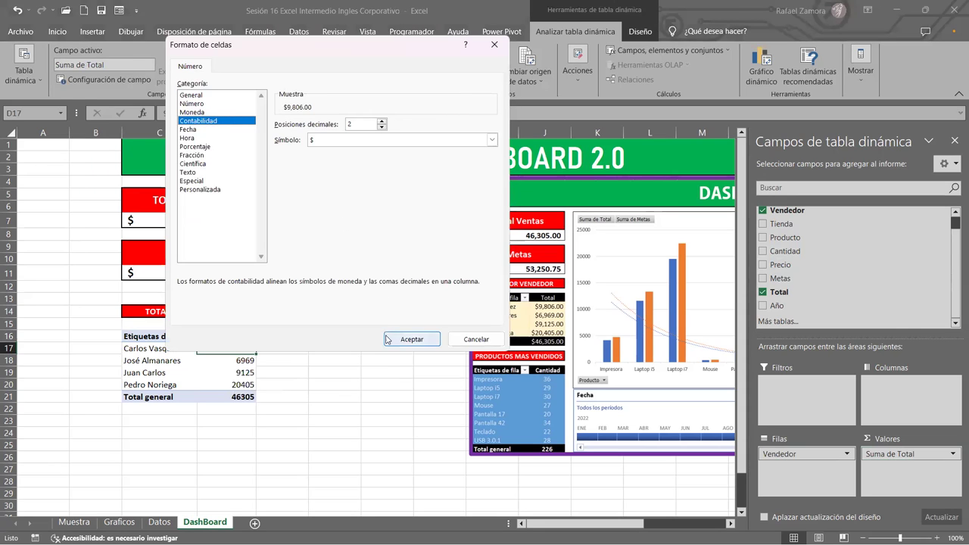
click(409, 339)
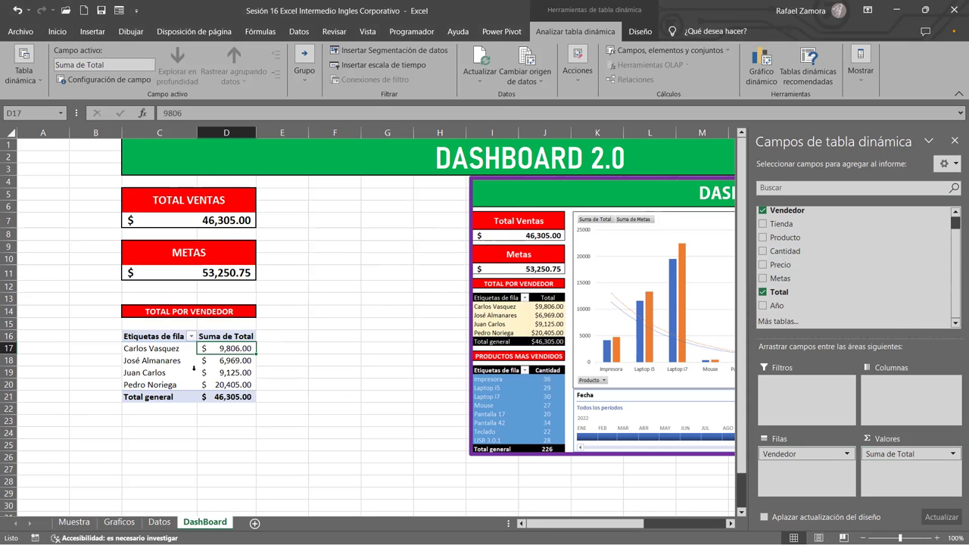
Apply the medium yellow pivot table style with black header and total rows to the seller totals table.
click(216, 370)
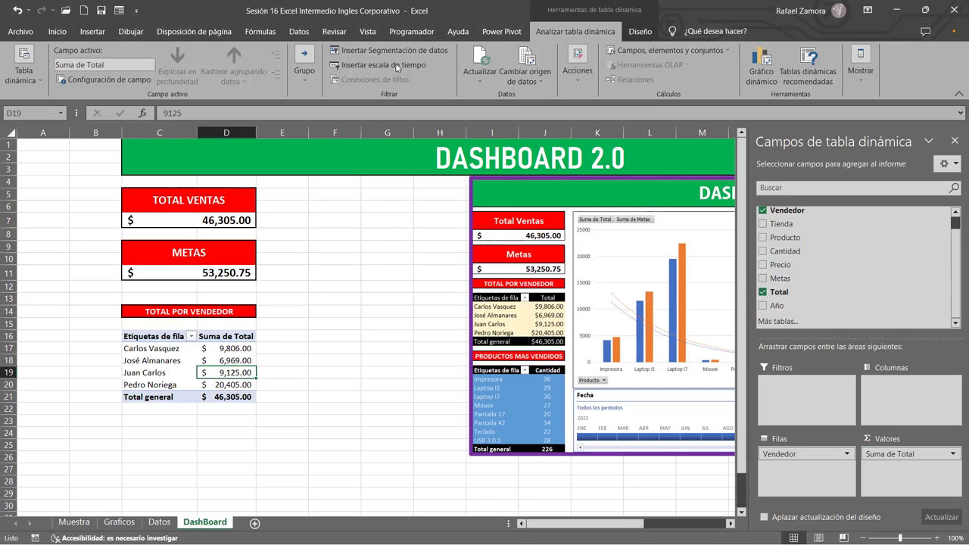
click(641, 32)
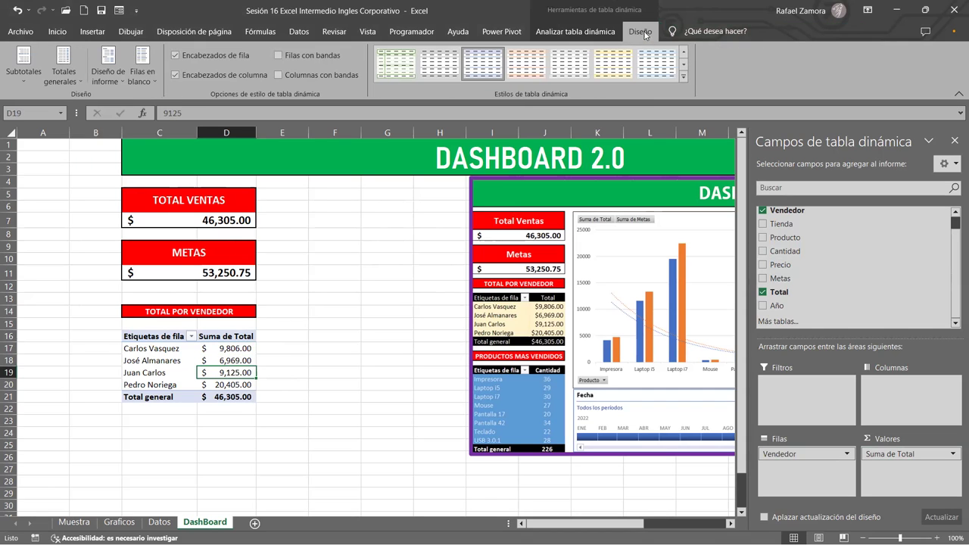
click(683, 76)
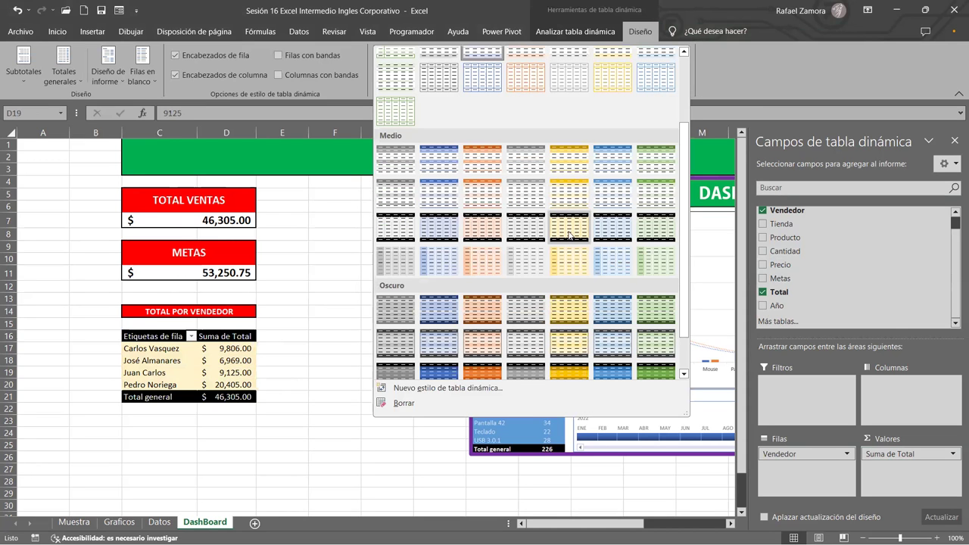
click(348, 313)
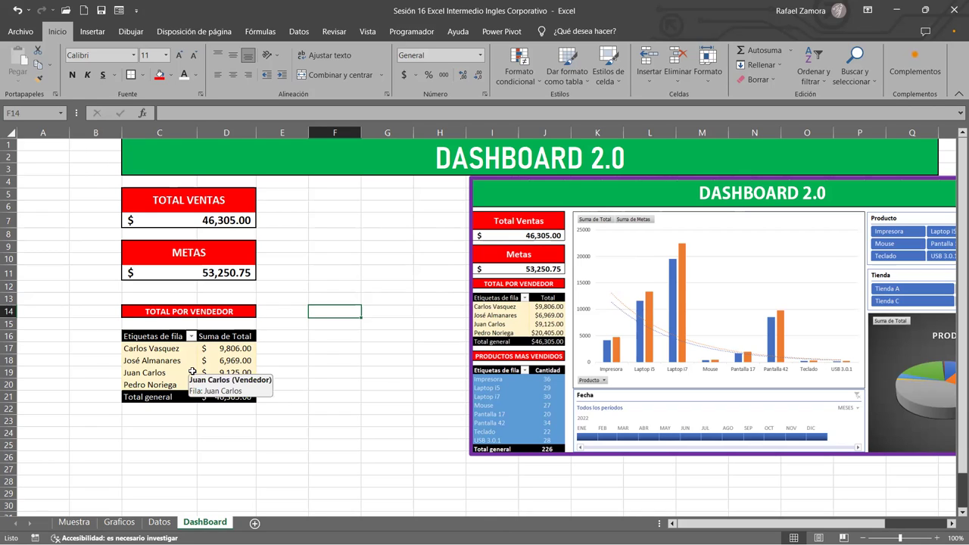
click(118, 522)
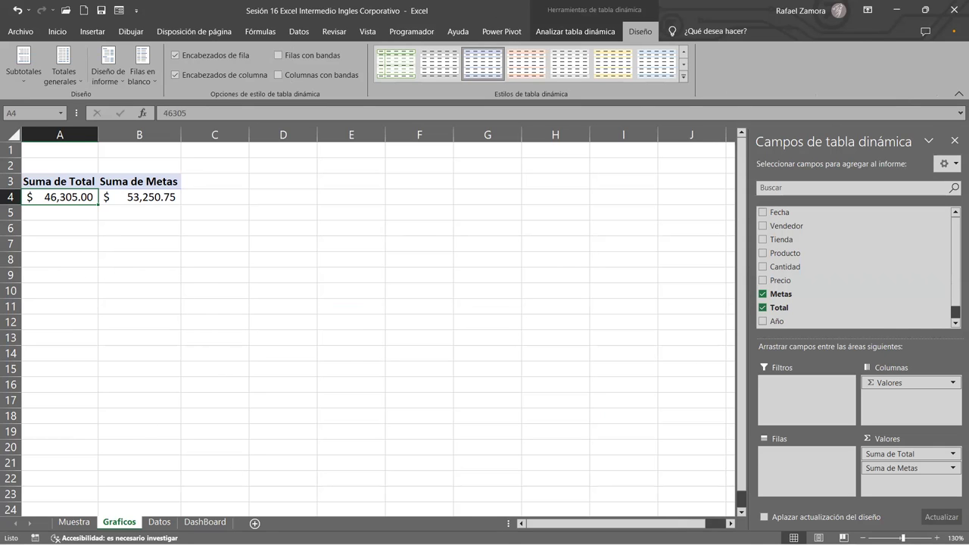
key(ctrl+Page_Down)
key(ctrl+Page_Down)
click(349, 353)
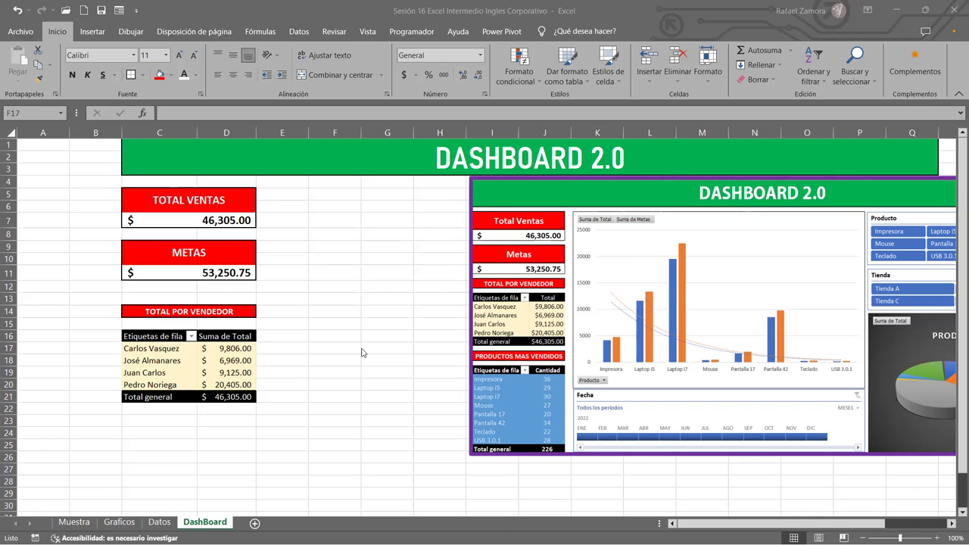
key(alt+Tab)
key(alt+Tab)
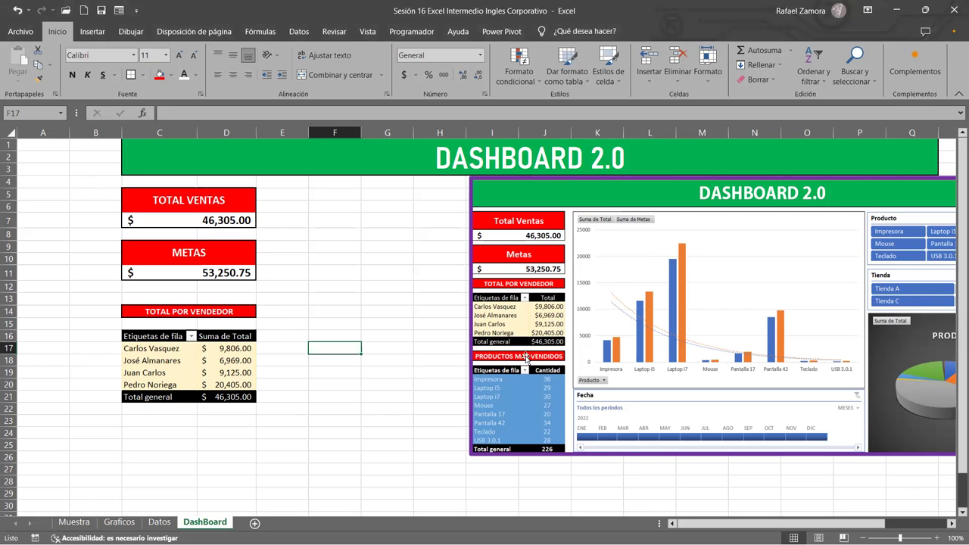
Copy the TOTAL POR VENDEDOR heading to cell C23 and change the copy's text to PRODUCTOS MAS VENDIDOS.
click(188, 309)
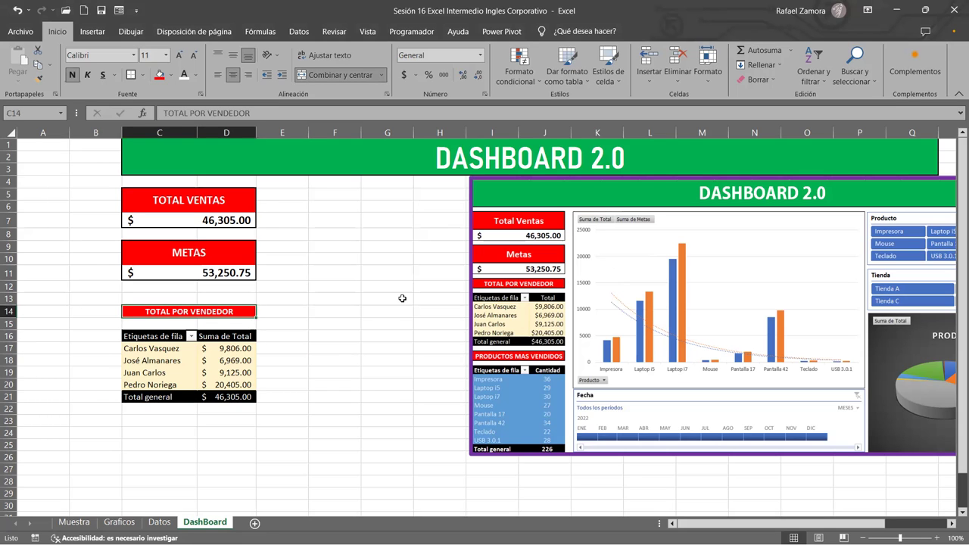
key(ctrl+c)
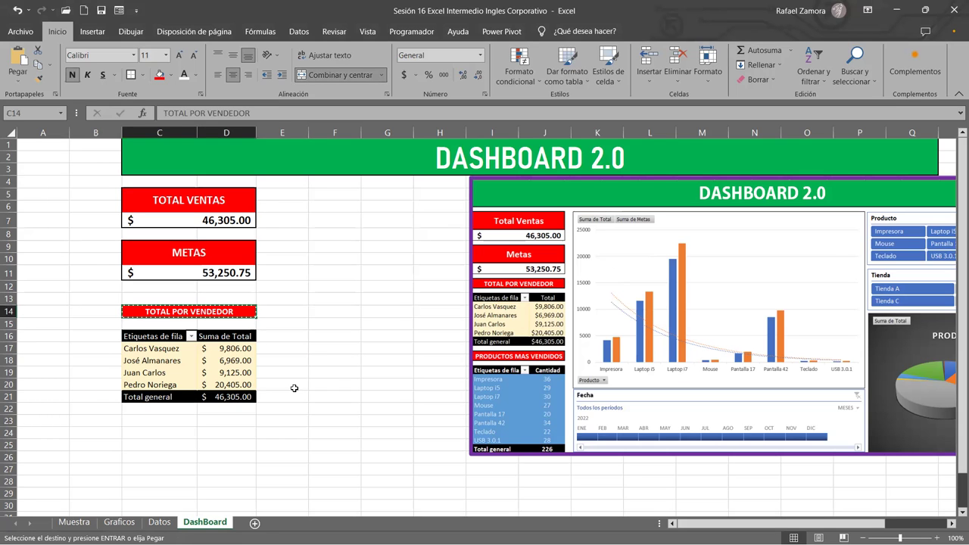
click(156, 422)
key(ctrl+v)
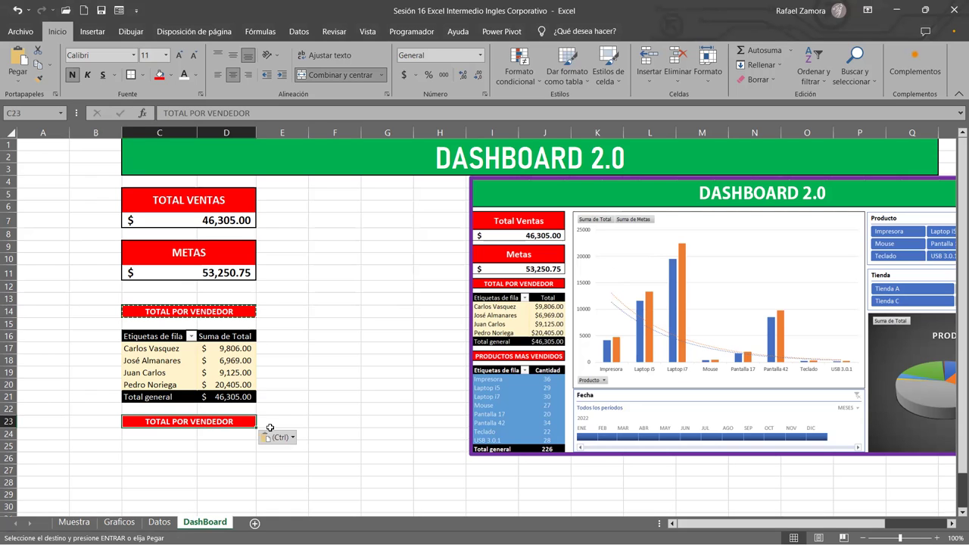
double_click(209, 422)
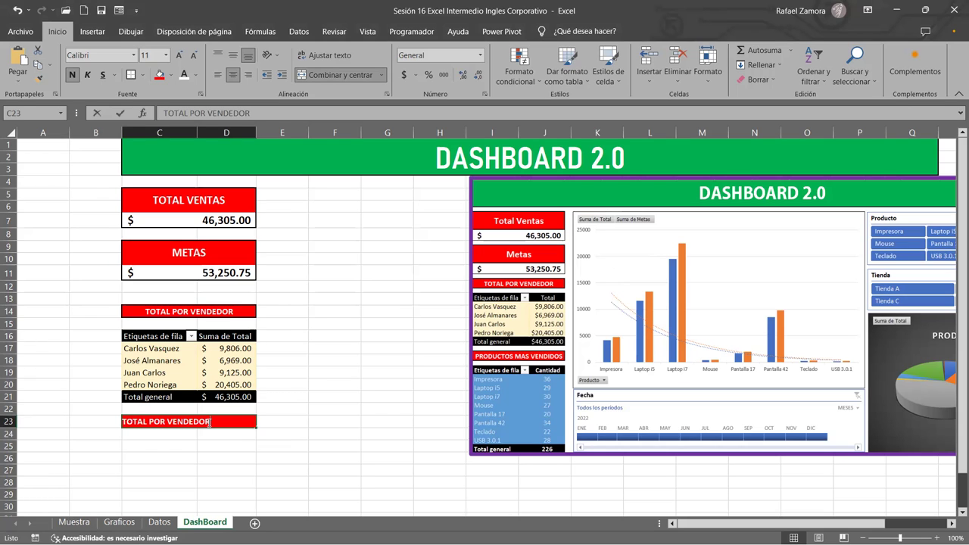
text(PRODUCTOS MAS )
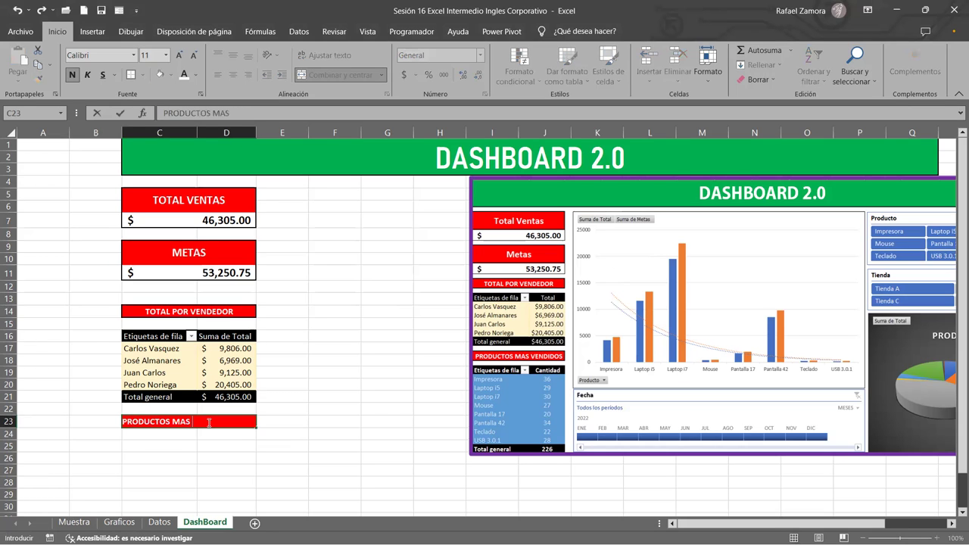
text(VENDIDOS)
click(216, 447)
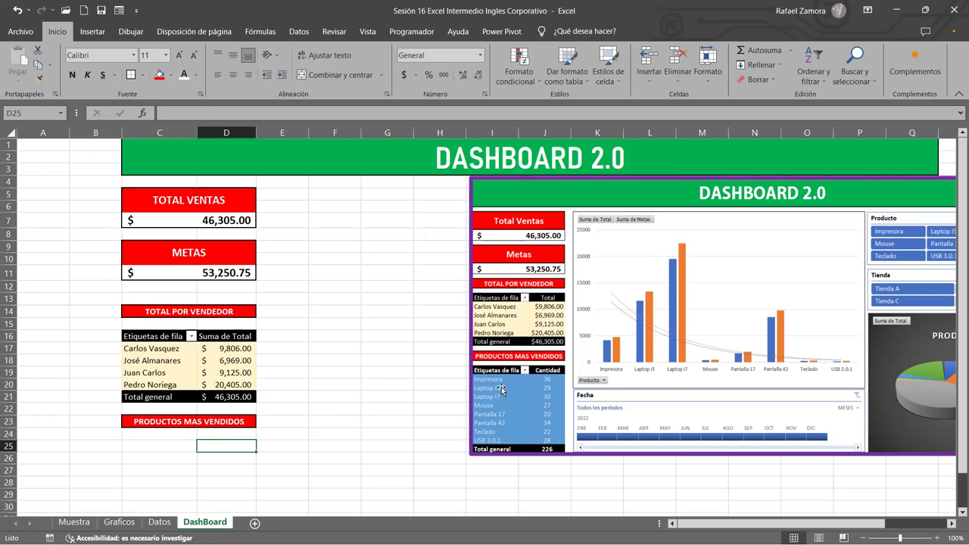
Insert another pivot table from the Datos range B2:J61, placing it at cell C25 of the DashBoard sheet.
scroll(363, 376, down, 1)
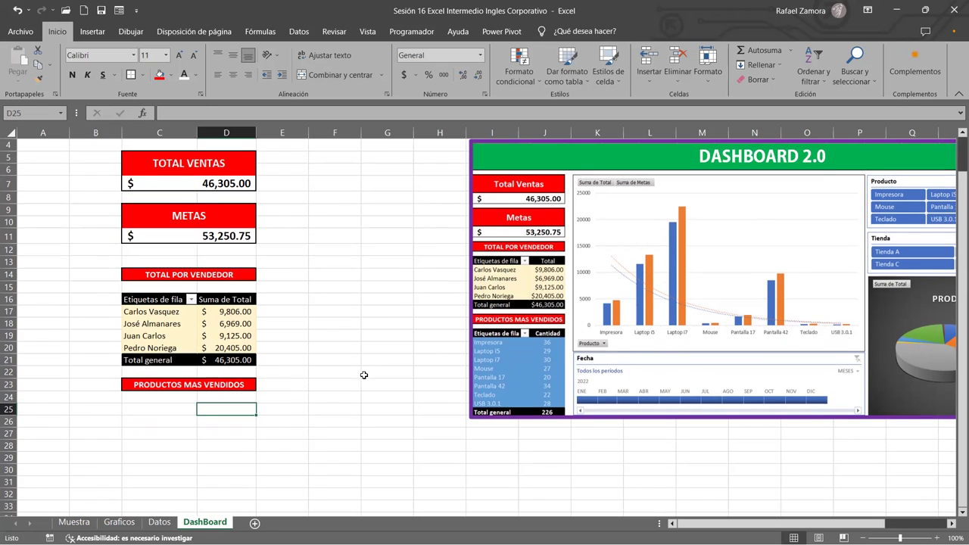
click(160, 522)
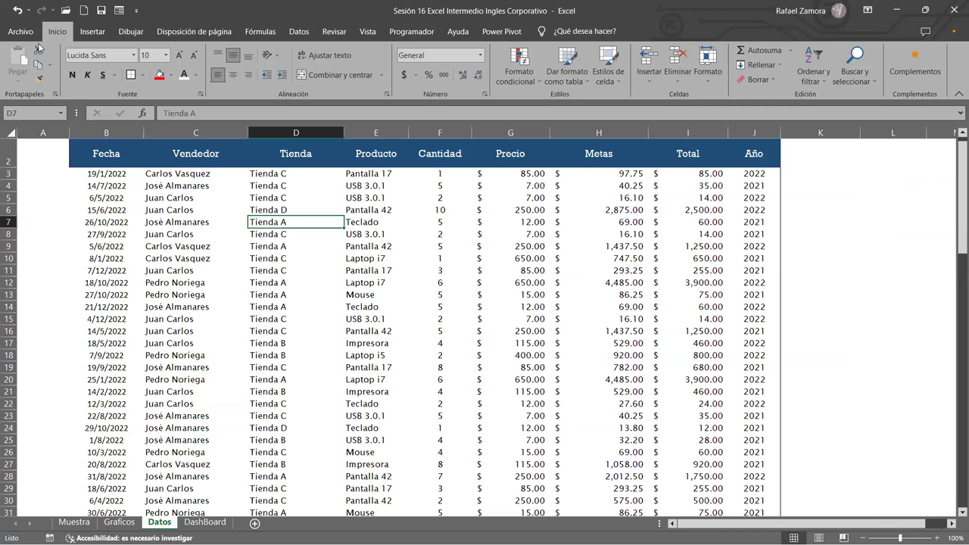
click(101, 34)
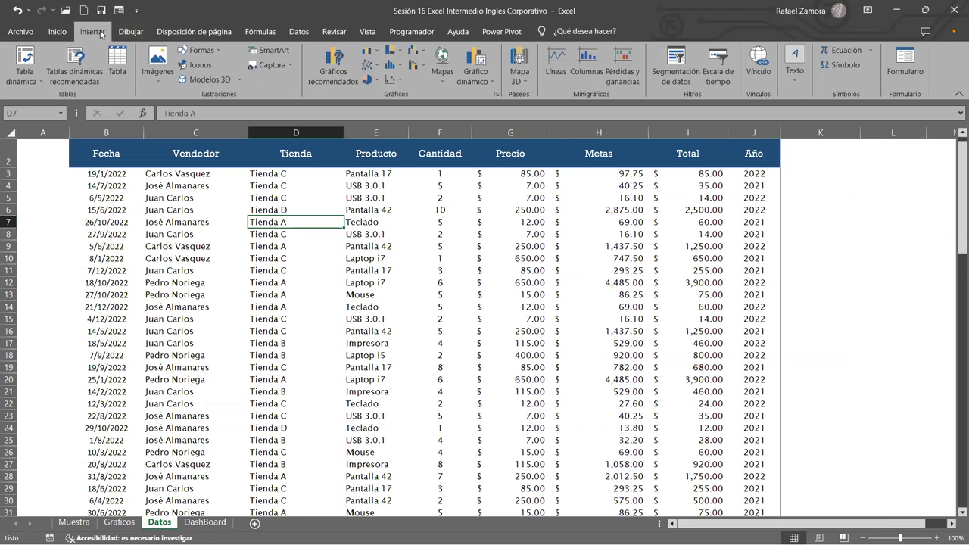
click(26, 59)
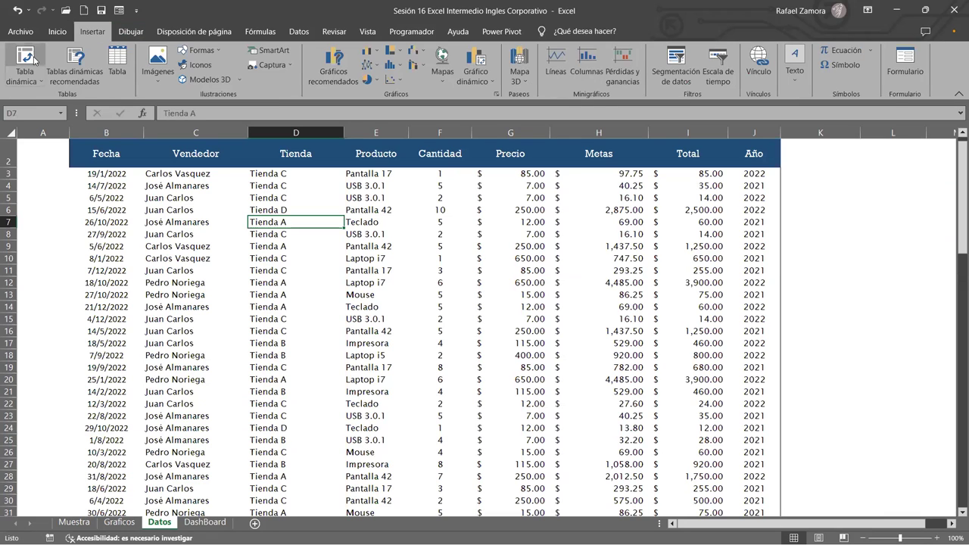
click(659, 204)
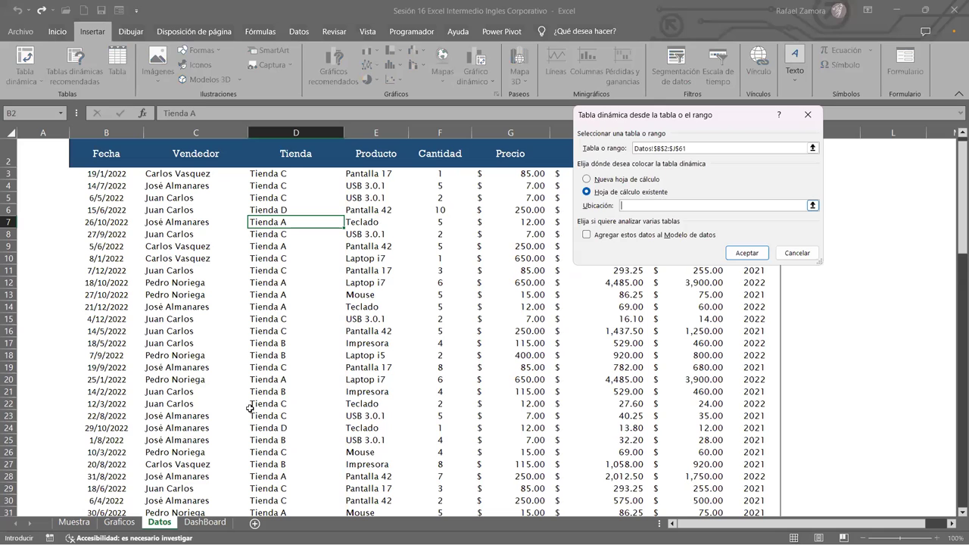
key(ctrl+Page_Down)
click(157, 408)
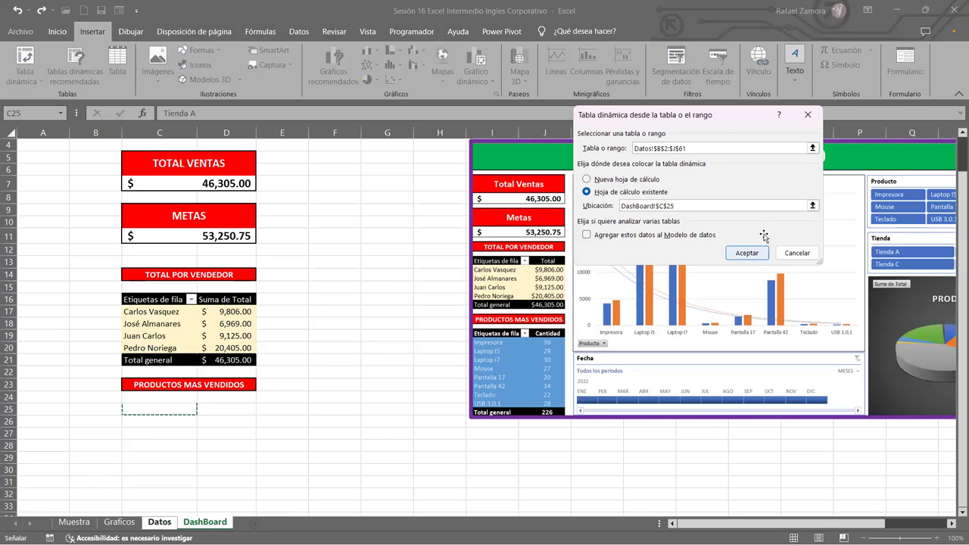
click(757, 258)
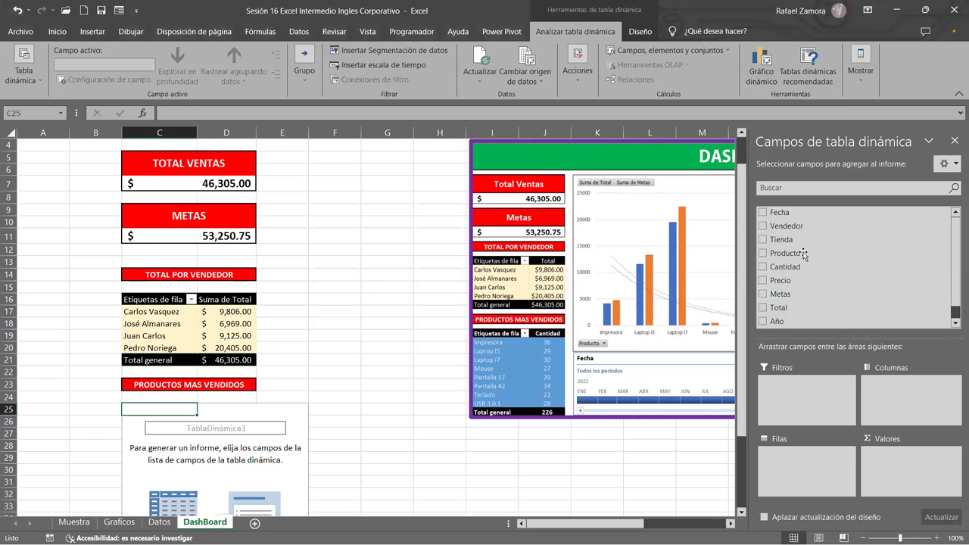
Set up the product pivot table with Producto as the rows and the sum of Cantidad as the values.
drag(804, 255, 800, 459)
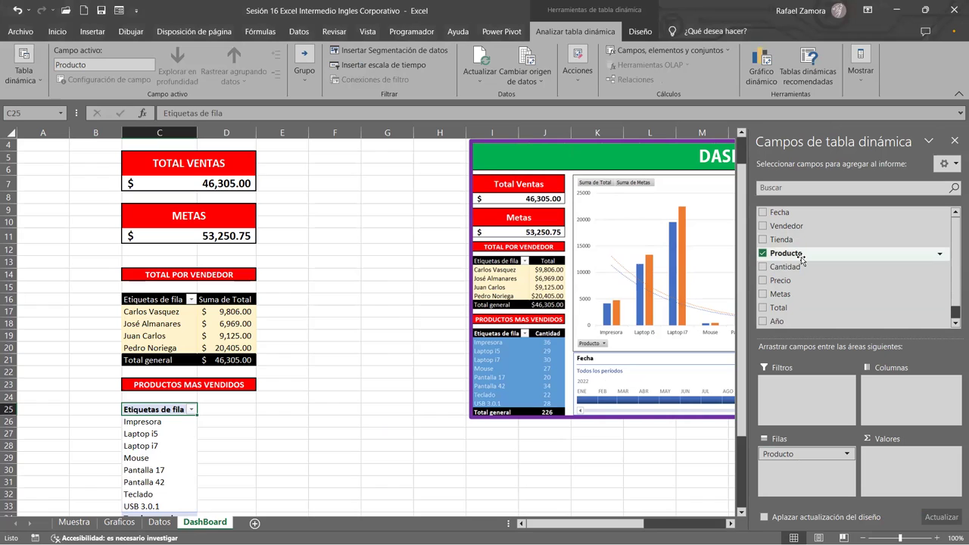
drag(801, 259, 897, 470)
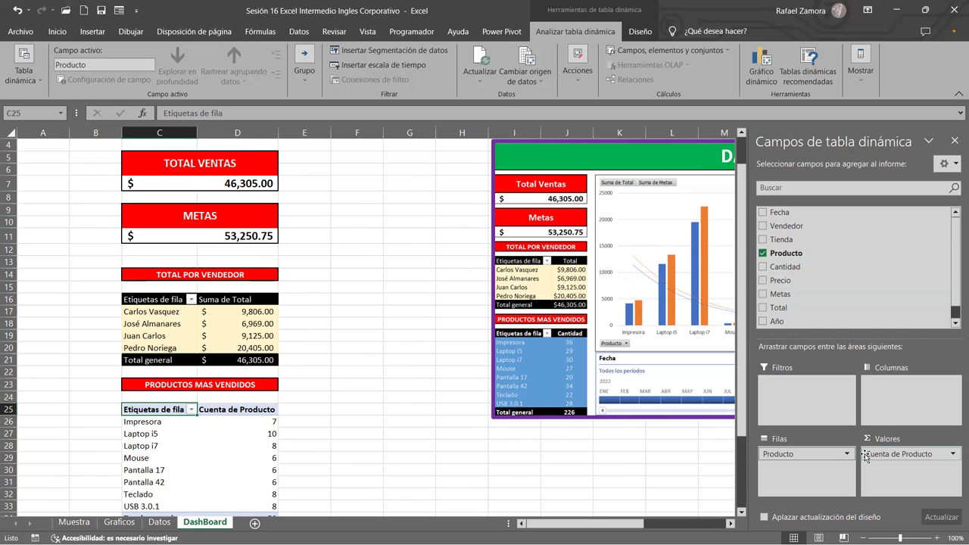
drag(887, 455, 875, 247)
drag(787, 267, 905, 467)
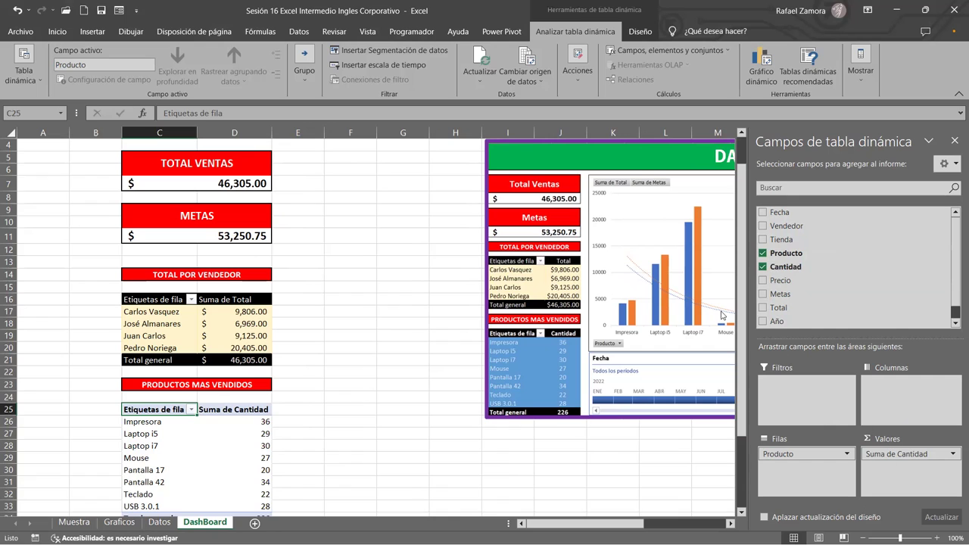
Apply the dark light-blue pivot table style with black header and total rows to the product table.
click(175, 459)
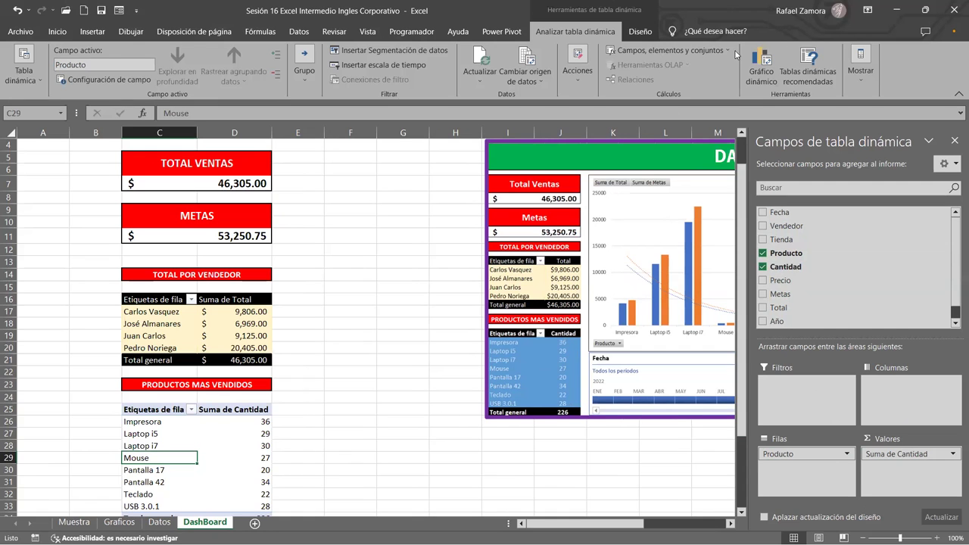
click(641, 33)
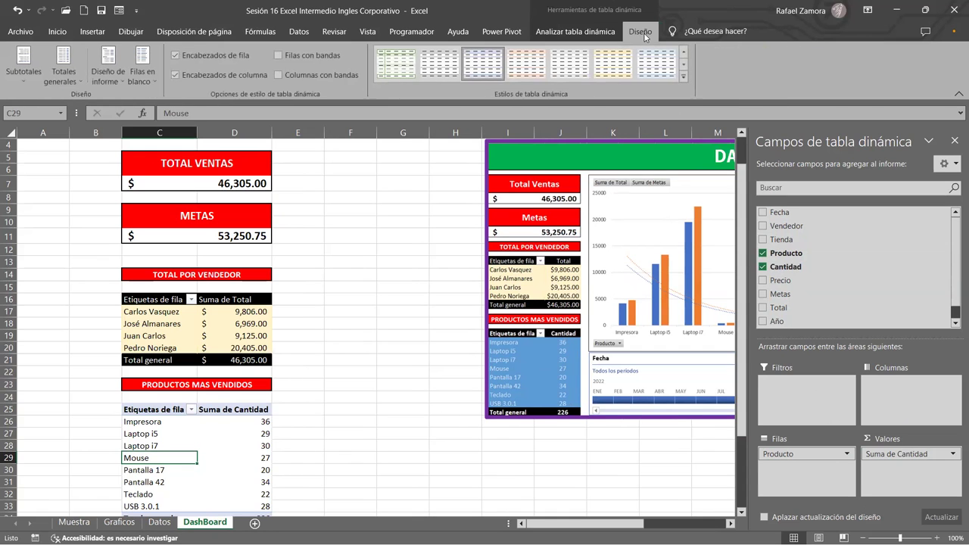
click(683, 76)
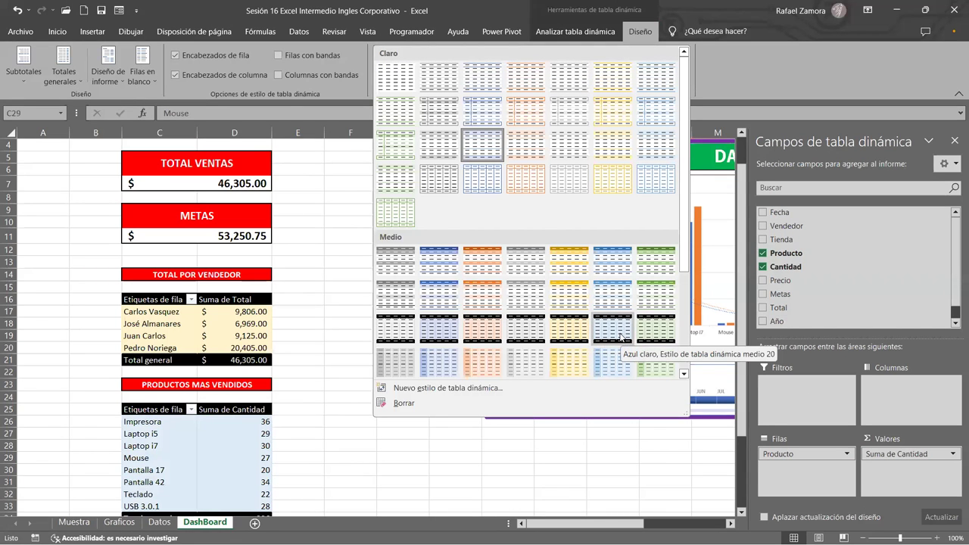
scroll(626, 341, down, 2)
scroll(628, 284, down, 2)
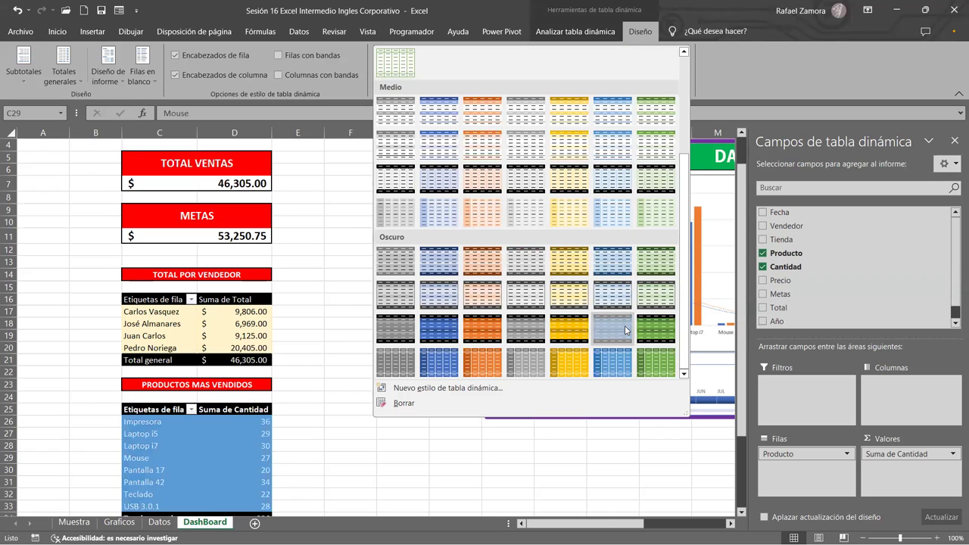
click(352, 471)
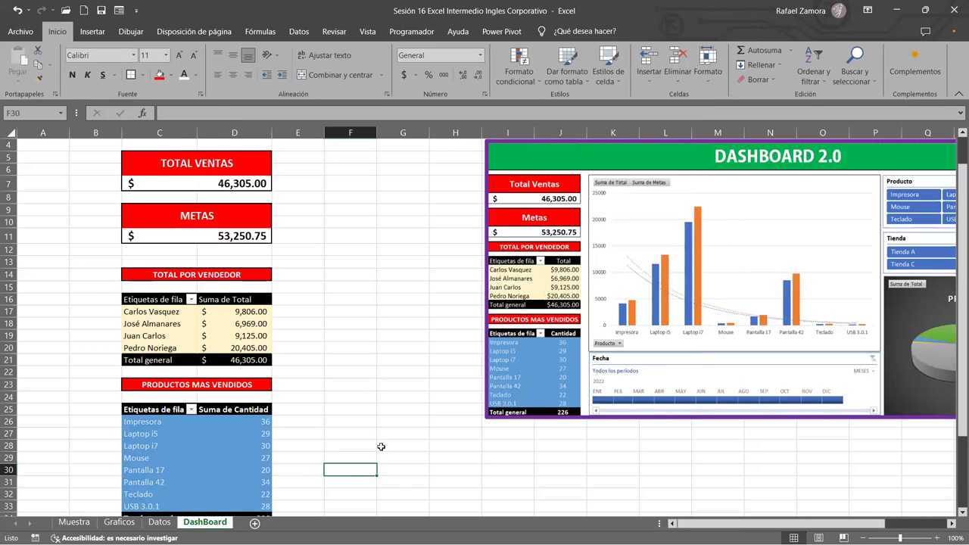
Center the quantity values of the product pivot table, including its grand total.
scroll(381, 447, down, 2)
drag(233, 346, 231, 441)
click(236, 75)
click(454, 441)
scroll(485, 447, up, 3)
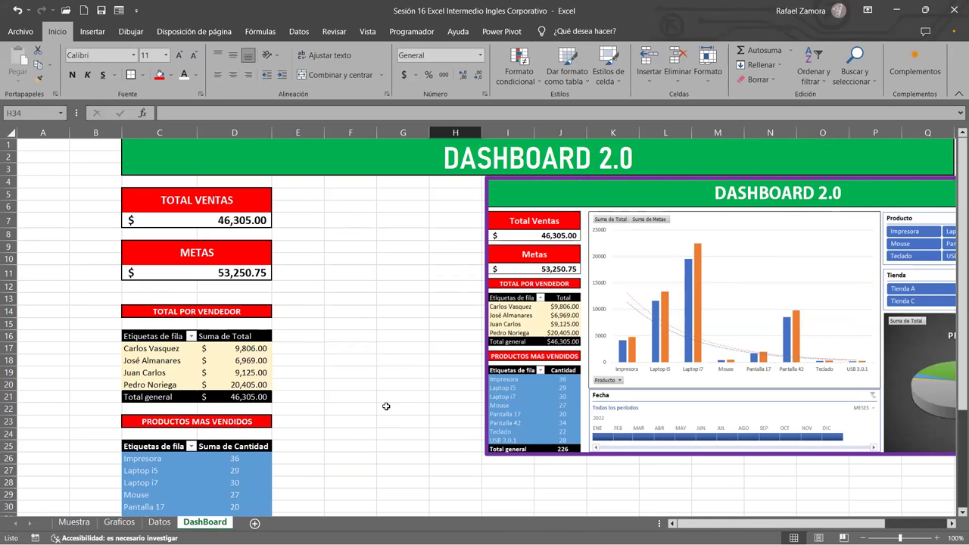
Move the DASHBOARD 2.0 sample picture aside so its edge starts at column K.
scroll(357, 349, down, 1)
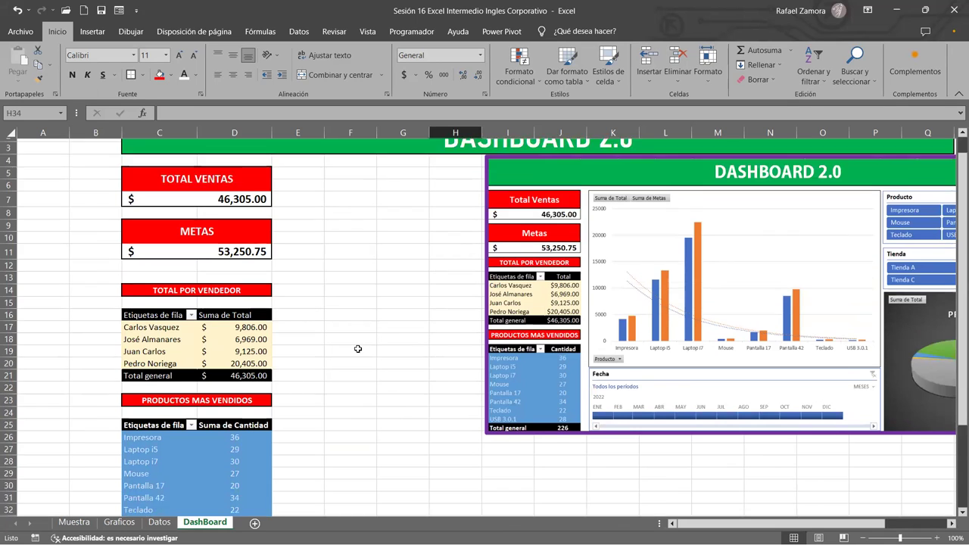
scroll(357, 349, down, 2)
scroll(375, 356, up, 3)
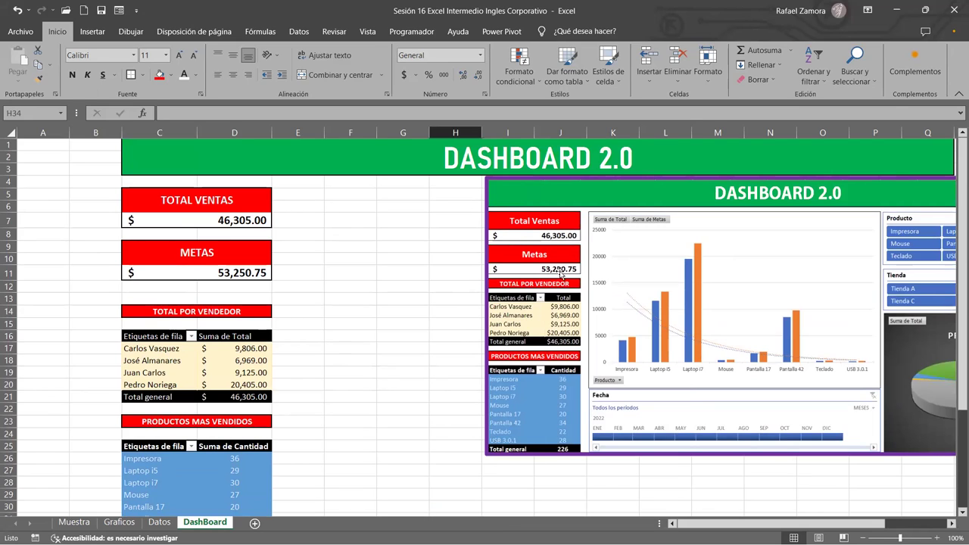
drag(700, 284, 605, 295)
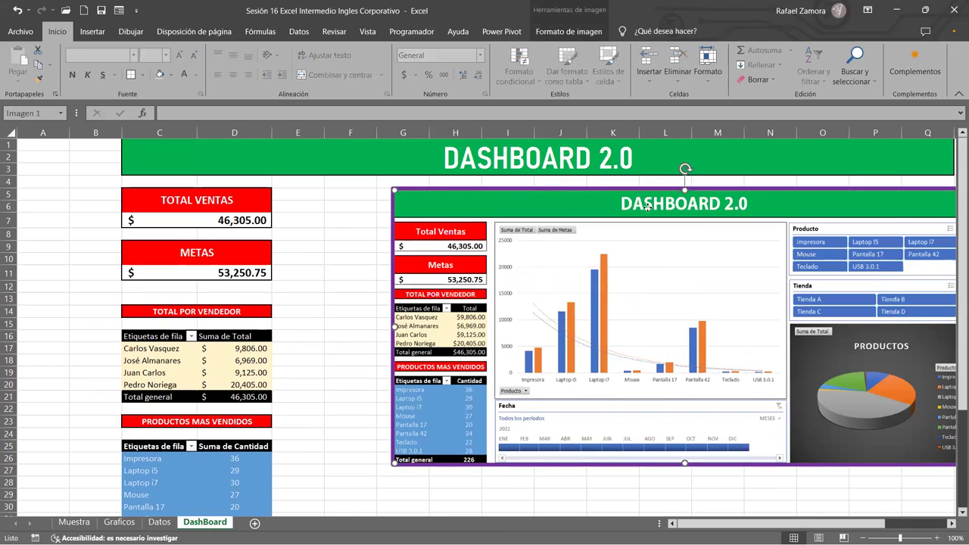
key(ctrl+z)
scroll(273, 305, down, 1)
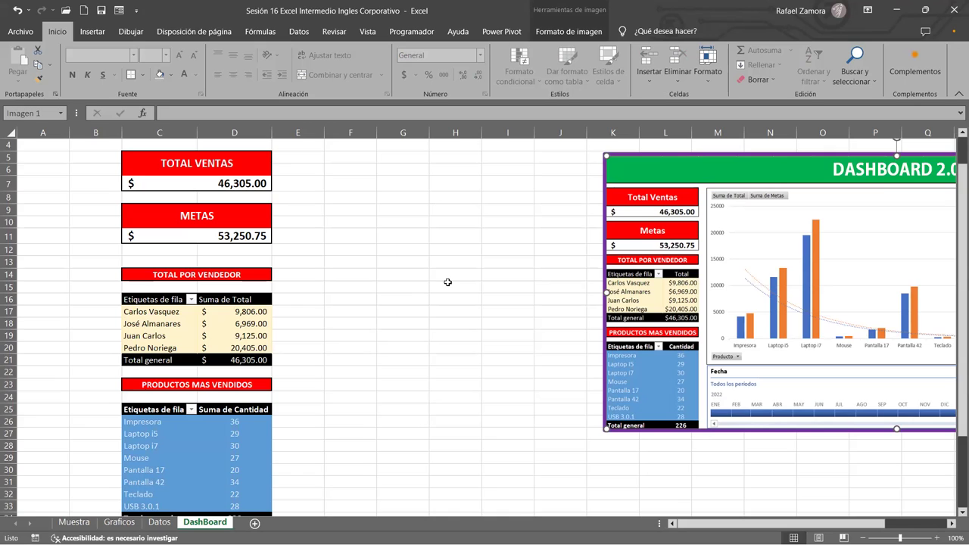
scroll(448, 286, up, 1)
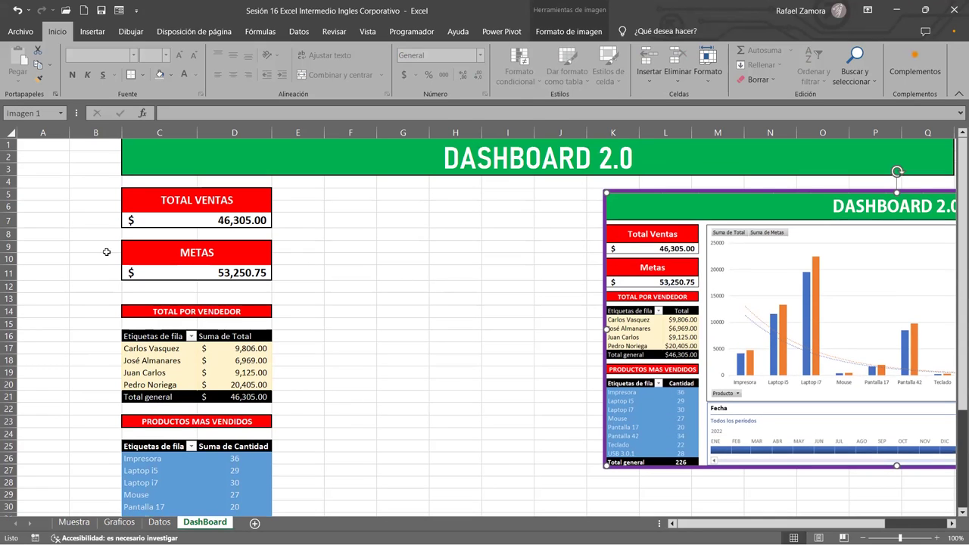
Shrink the spacer rows 4, 8, 15, 22 and 24 together to the same thin height.
click(8, 182)
ctrl+click(8, 234)
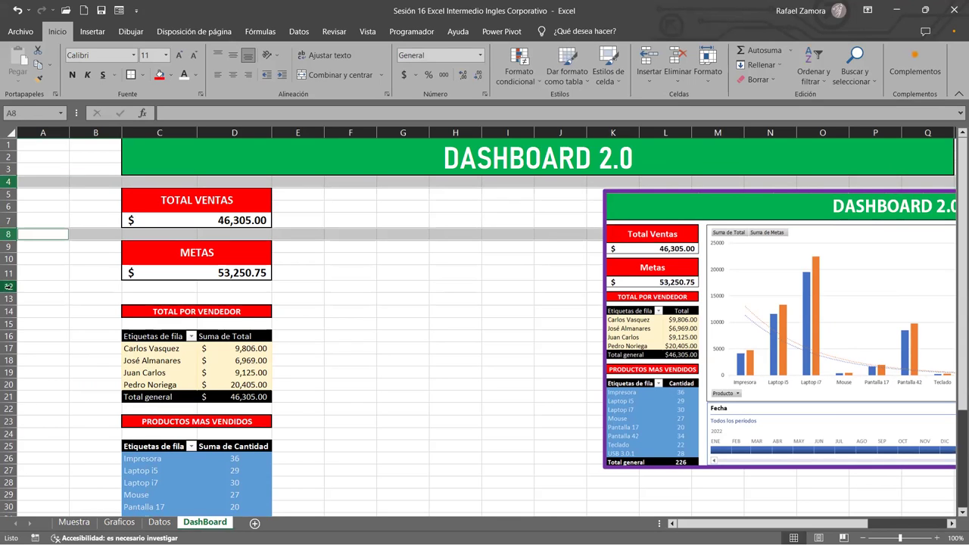
ctrl+click(9, 323)
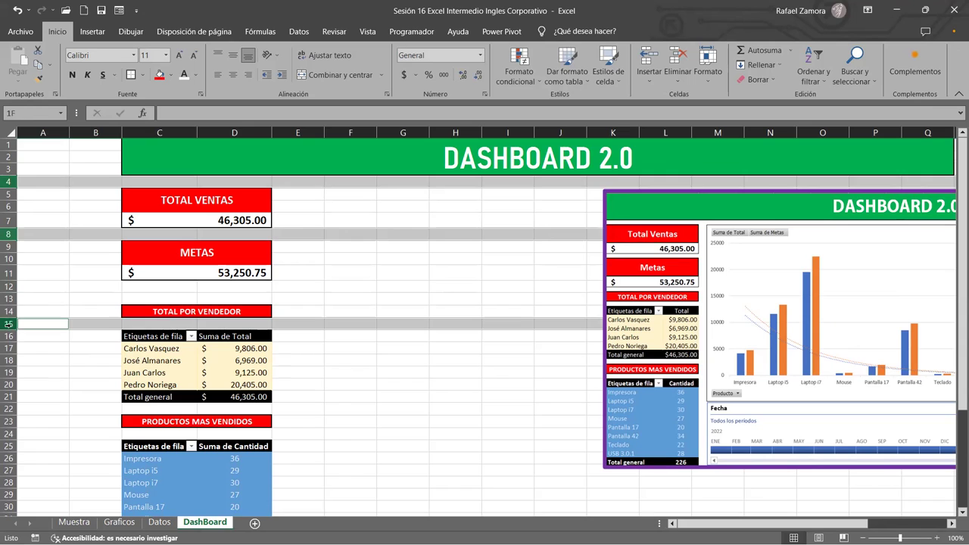
ctrl+click(8, 408)
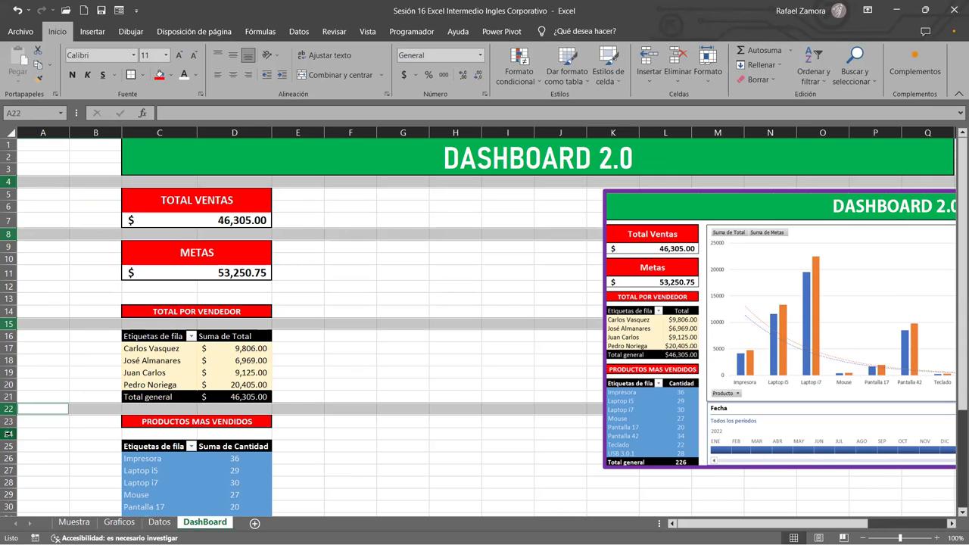
ctrl+click(9, 434)
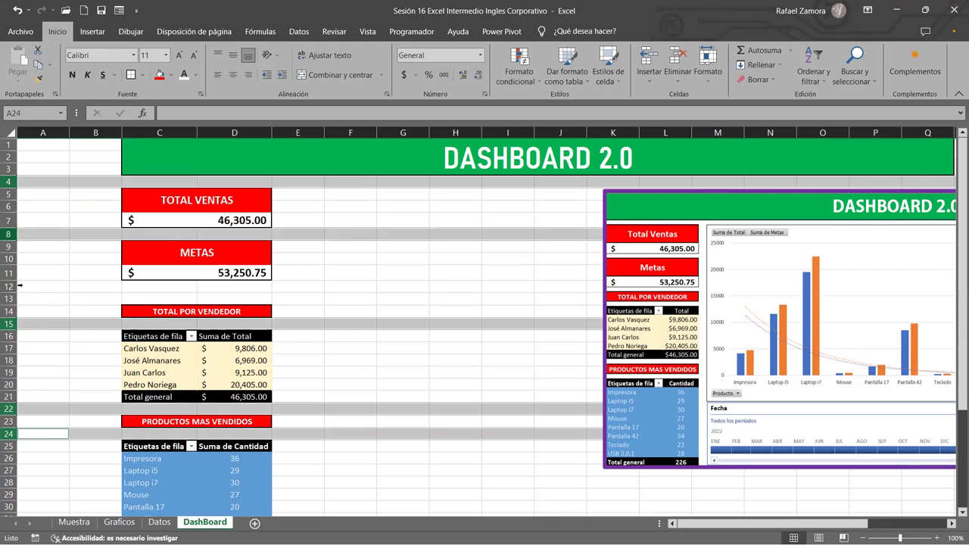
scroll(314, 392, down, 3)
drag(15, 241, 15, 235)
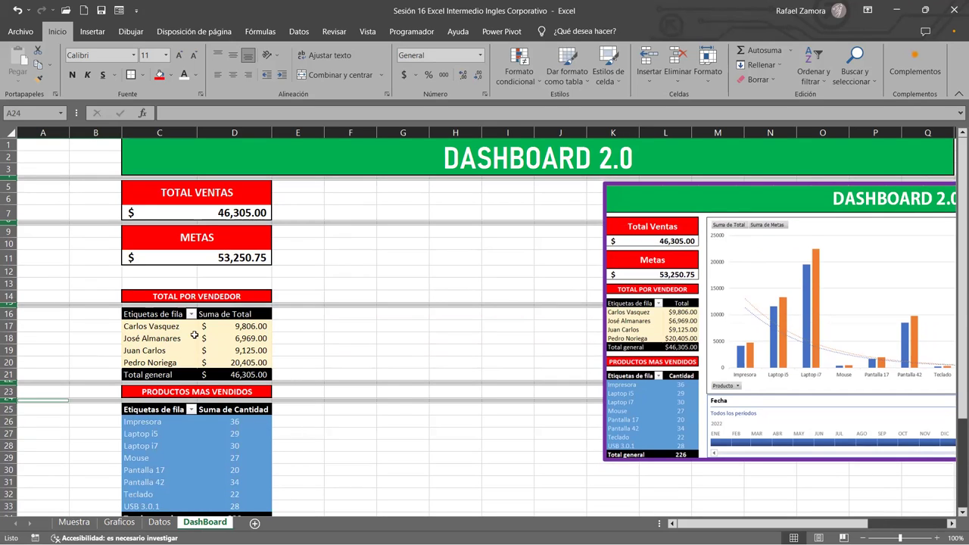
click(395, 360)
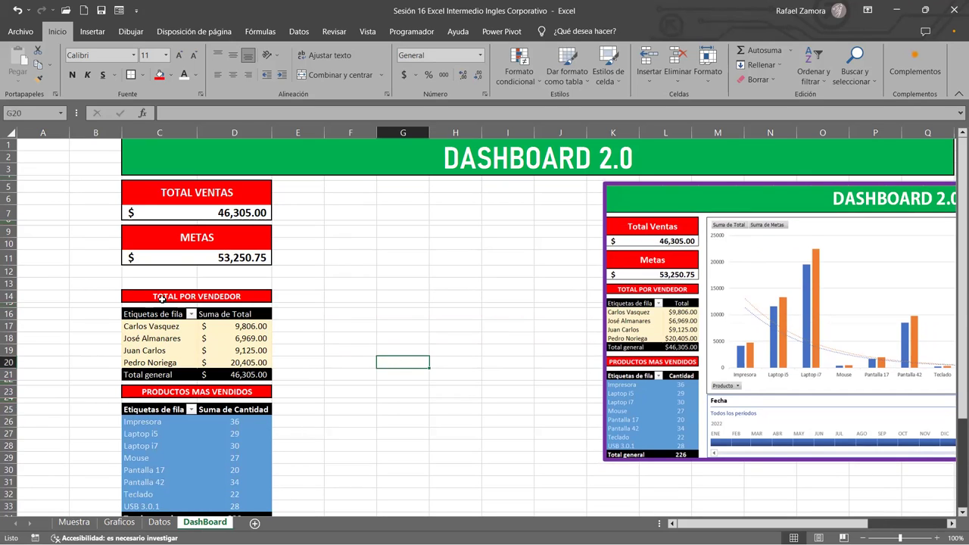
Reduce the height of the empty rows 12 and 13 between METAS and TOTAL POR VENDEDOR.
click(7, 272)
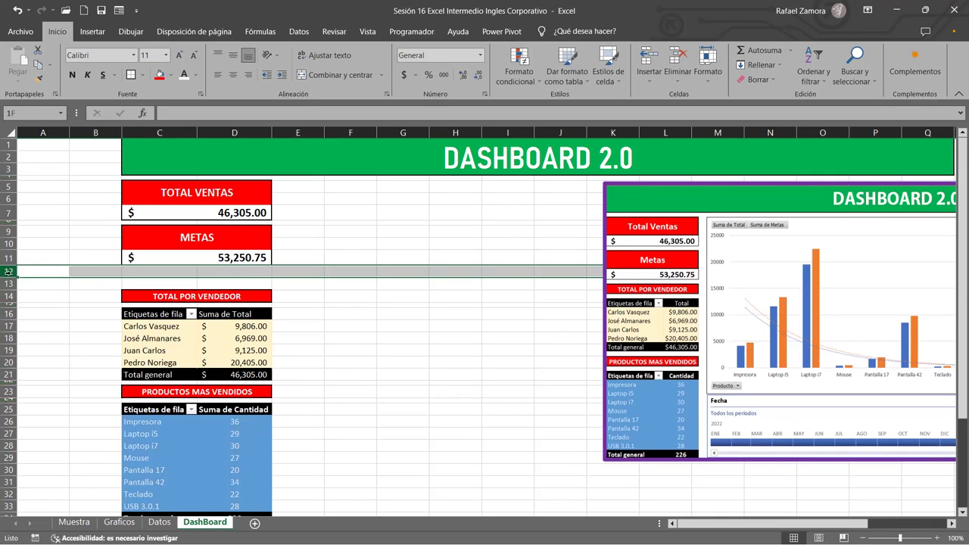
drag(6, 283, 8, 263)
click(356, 378)
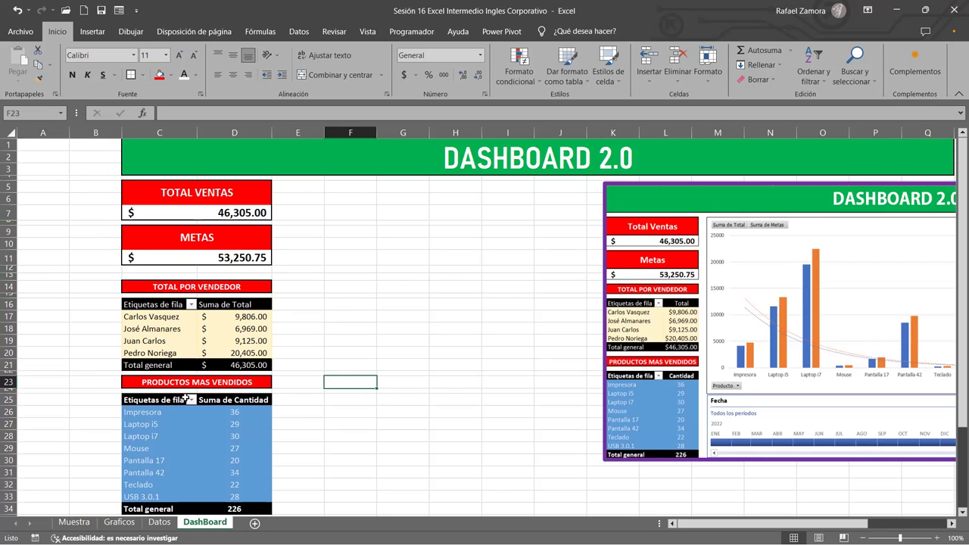
Insert one row above the PRODUCTOS MAS VENDIDOS heading in row 23.
click(10, 382)
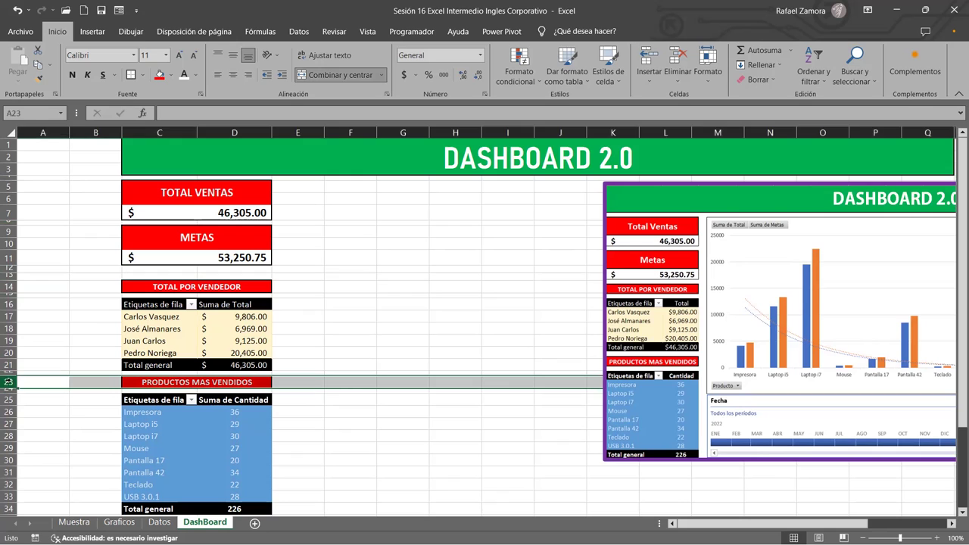
key(ctrl+plus)
click(340, 439)
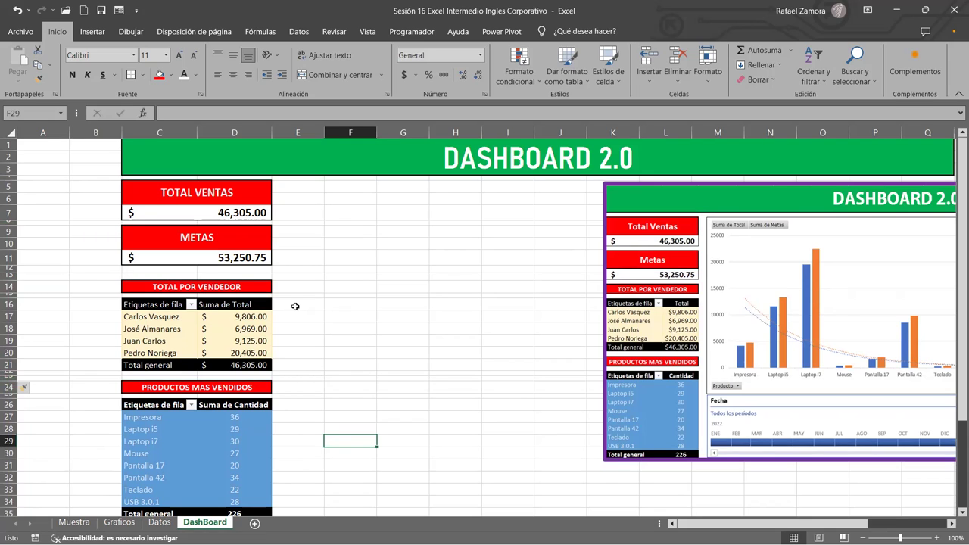
Shrink spacer rows 12, 13, 22 and 23 so the gaps above both pivot table headings match.
click(9, 272)
drag(9, 271, 9, 278)
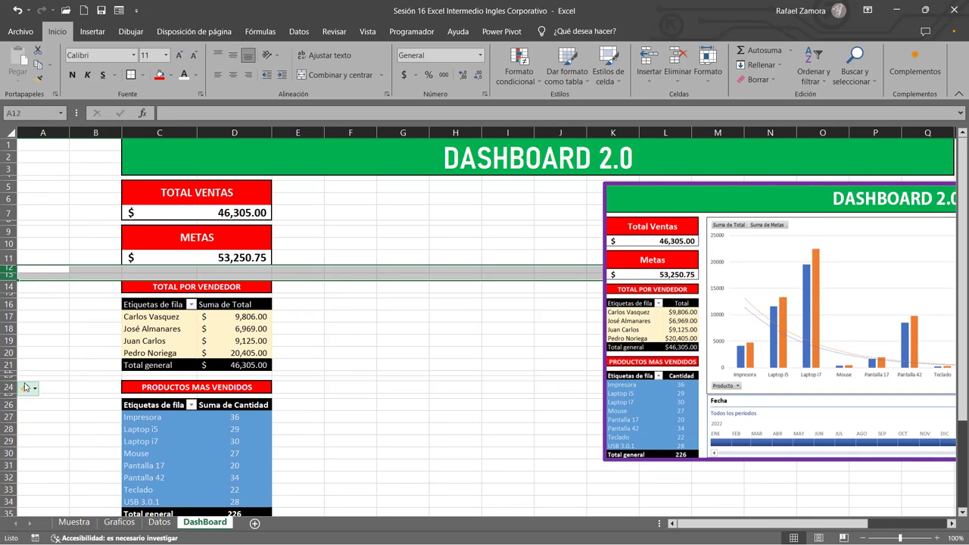
drag(8, 374, 9, 371)
click(433, 422)
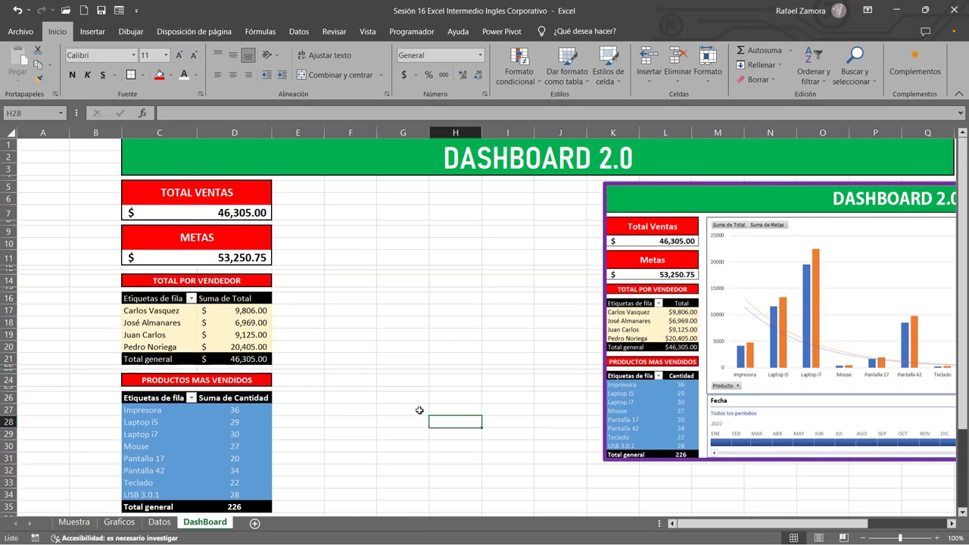
Move the sample dashboard picture down beside the product table, with its upper edge at row 30 near column E.
scroll(419, 411, down, 1)
scroll(419, 411, up, 1)
drag(661, 285, 353, 358)
scroll(526, 255, down, 1)
drag(526, 255, 560, 333)
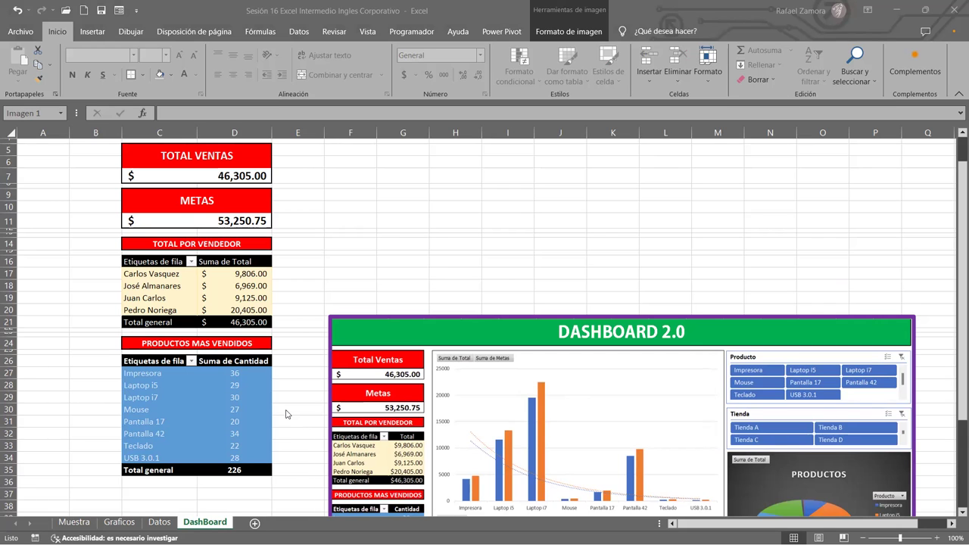
scroll(286, 414, down, 2)
drag(371, 251, 337, 348)
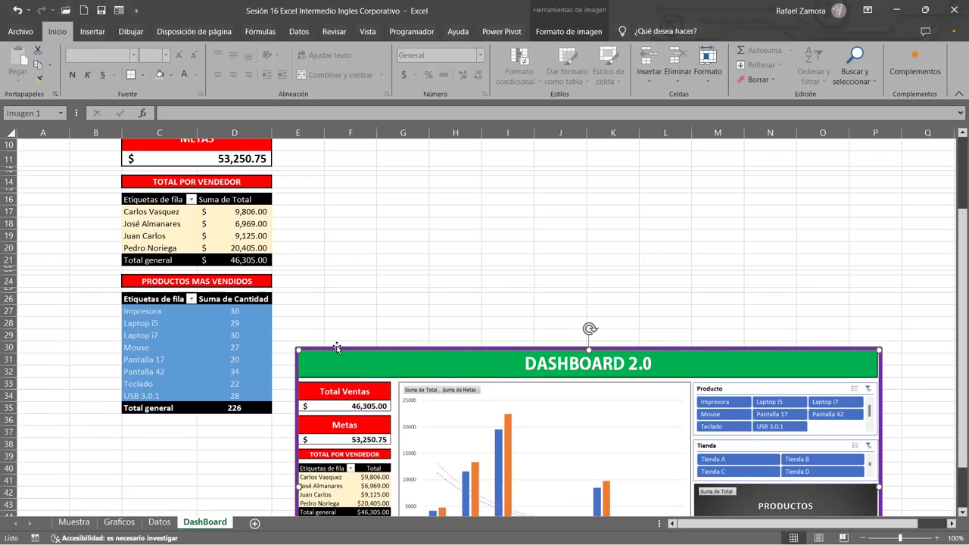
Create a pivot table from the Datos range B2:J61 on the existing Graficos sheet, located at cell A8.
click(120, 523)
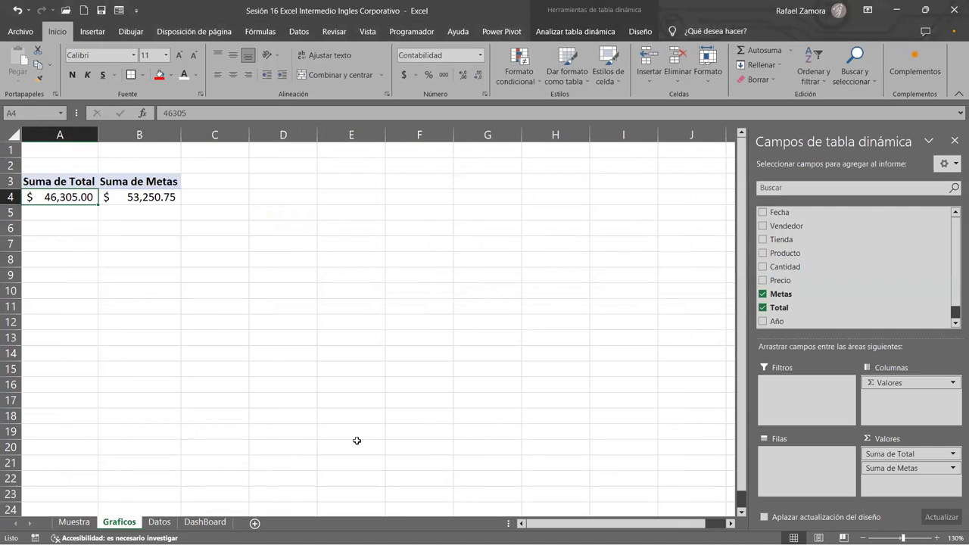
click(220, 291)
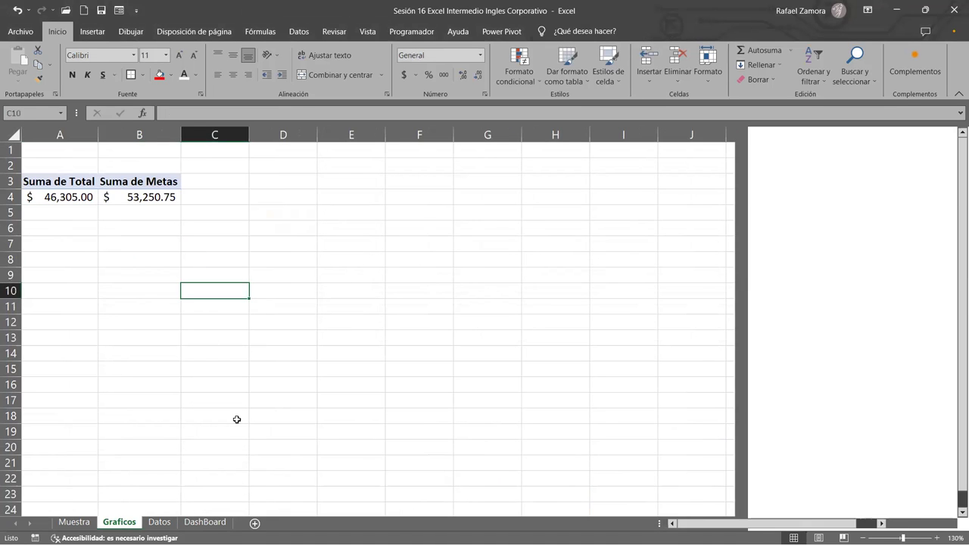
key(Left)
key(Left)
key(Up)
key(Up)
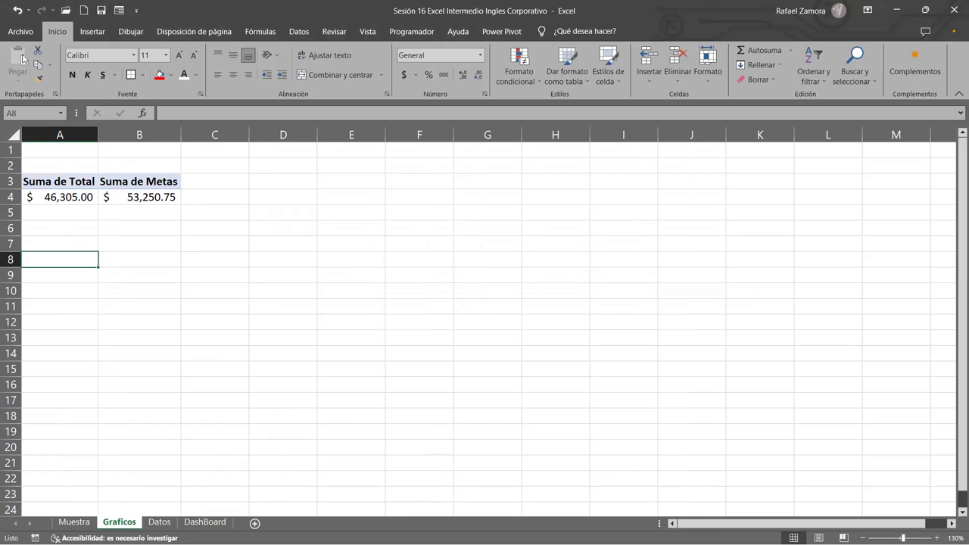
key(ctrl+Page_Down)
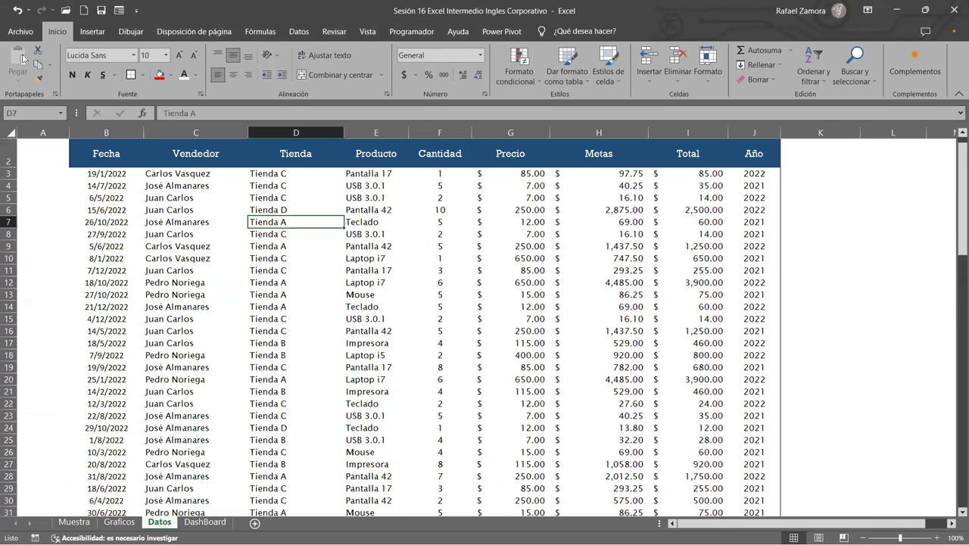
key(alt+b)
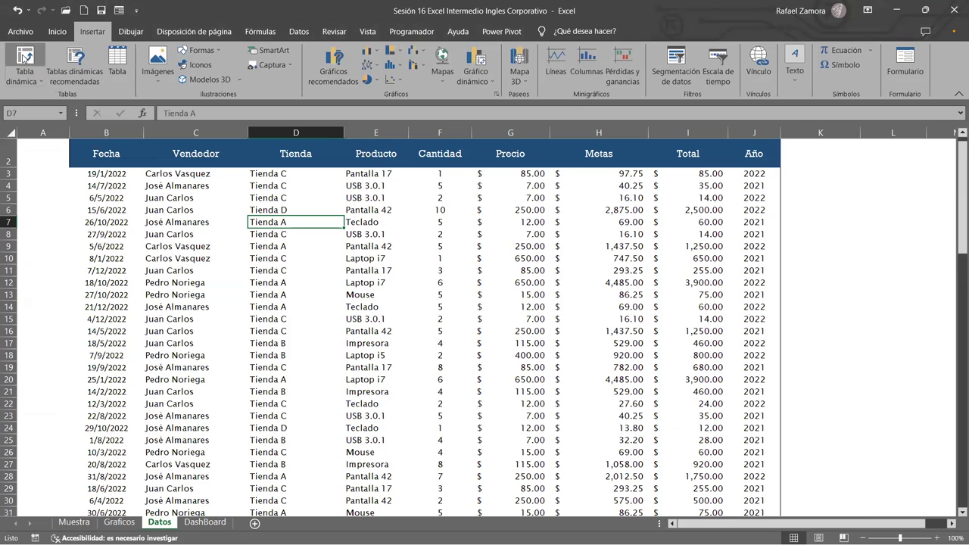
click(25, 57)
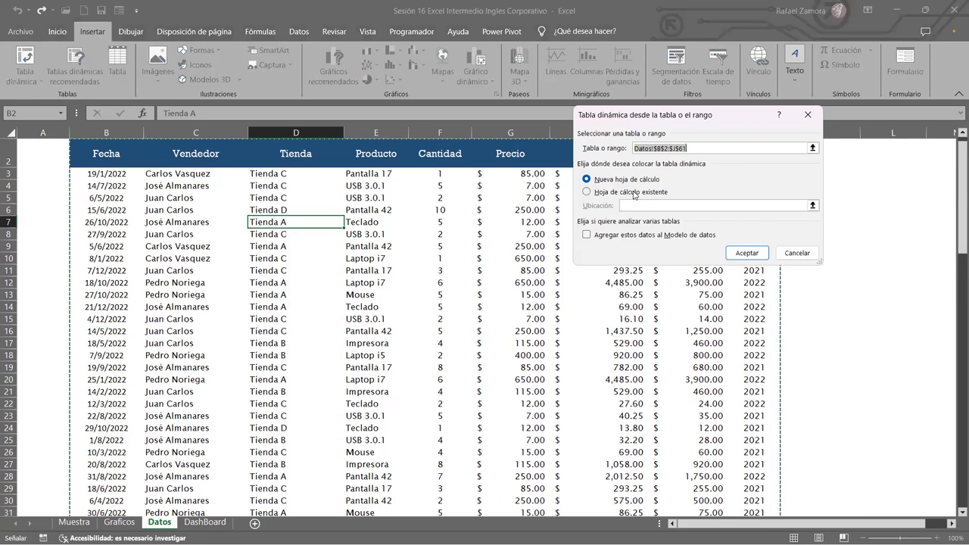
click(600, 196)
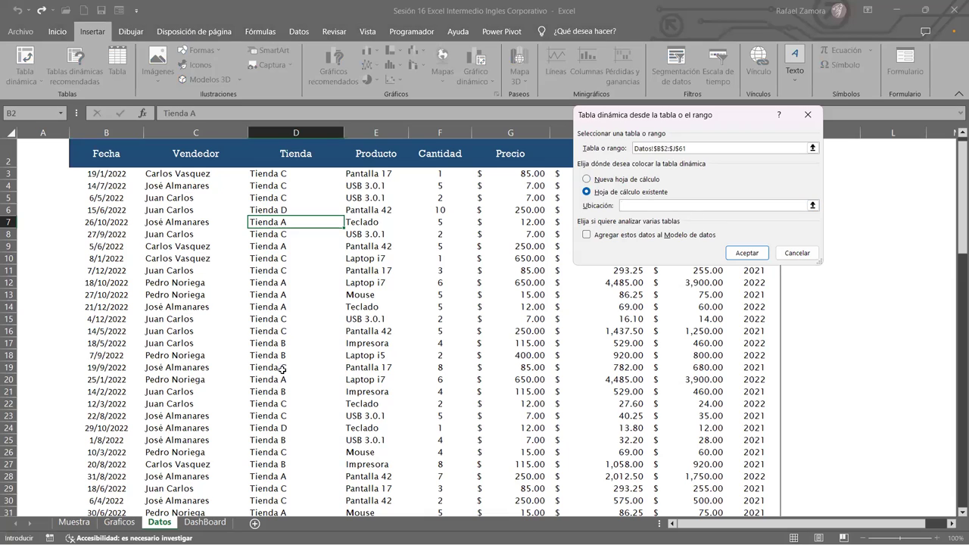
click(119, 522)
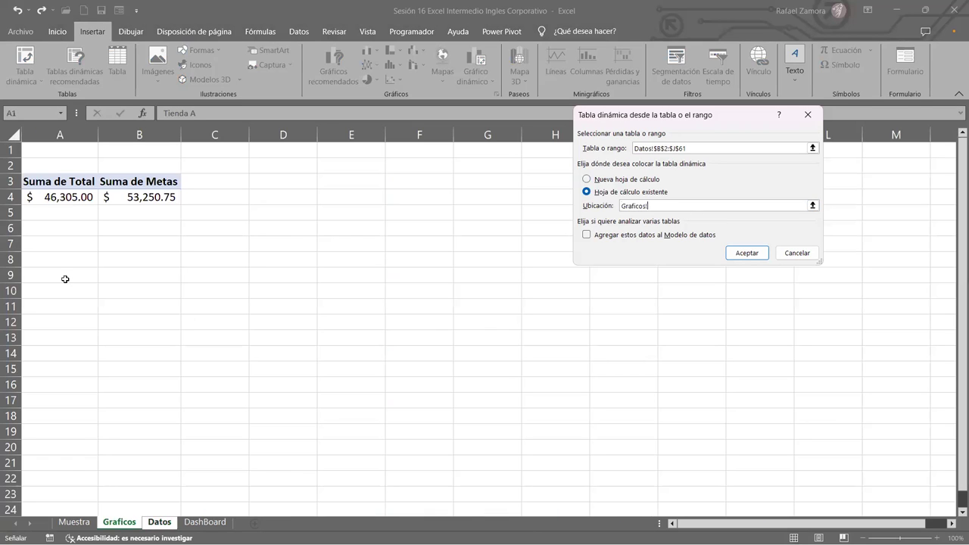
click(40, 263)
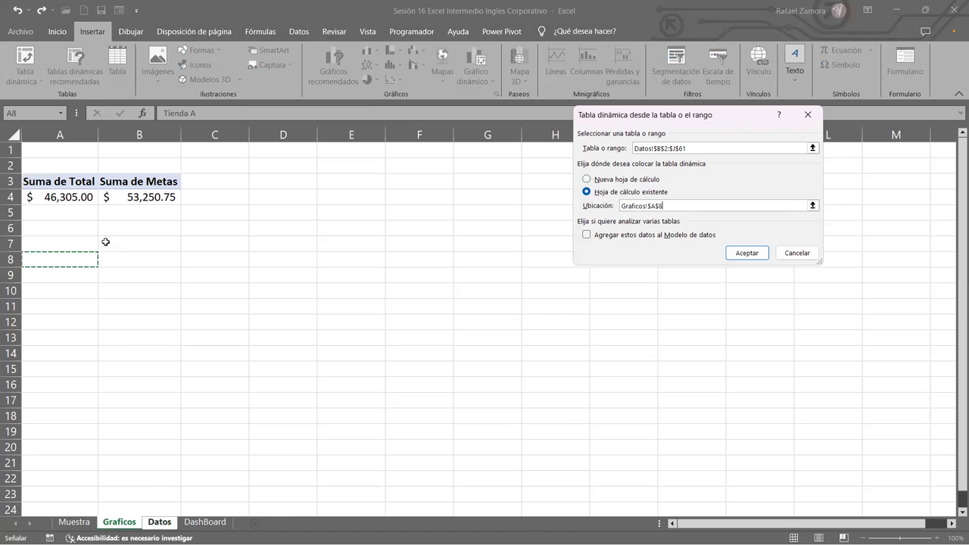
click(748, 258)
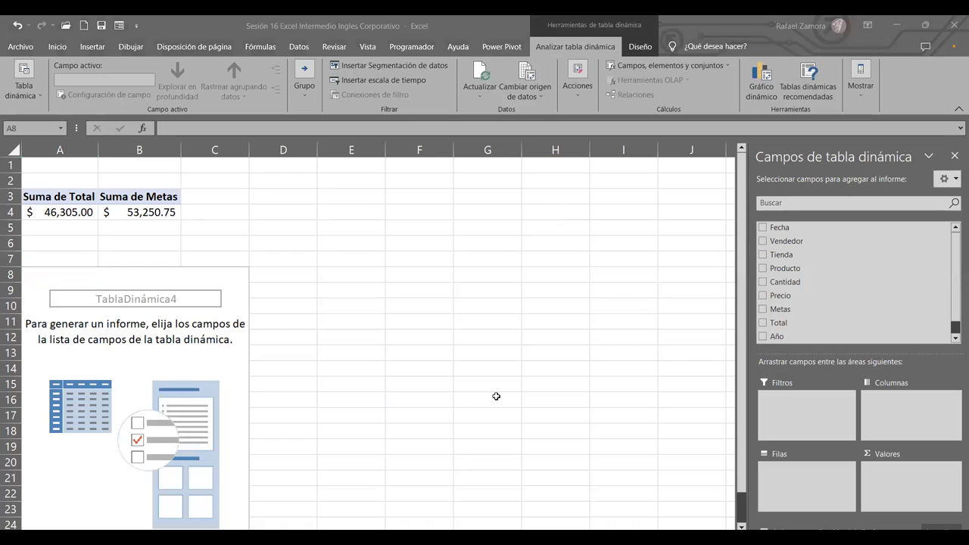
Lay out the new pivot table with Producto as rows and the sums of Total and Metas as values.
drag(787, 268, 804, 475)
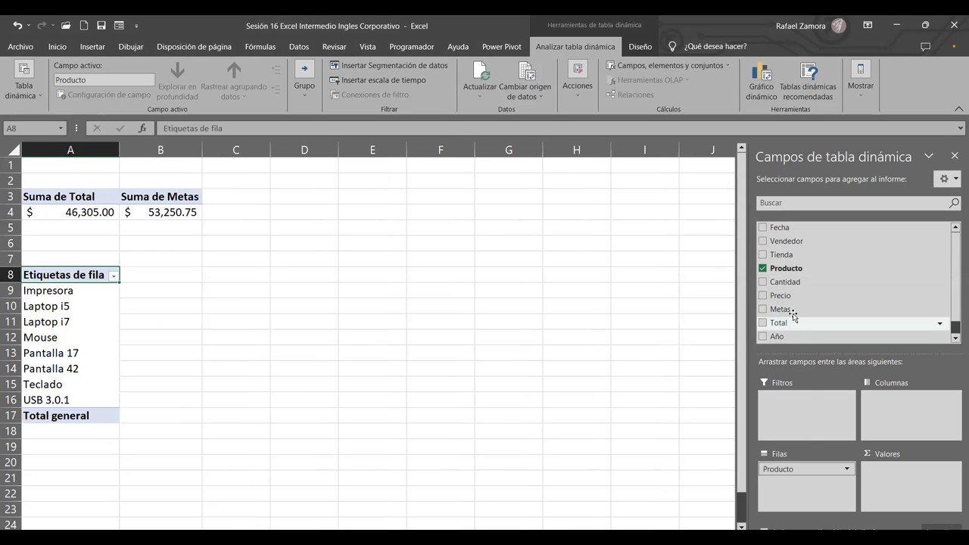
drag(791, 321, 912, 485)
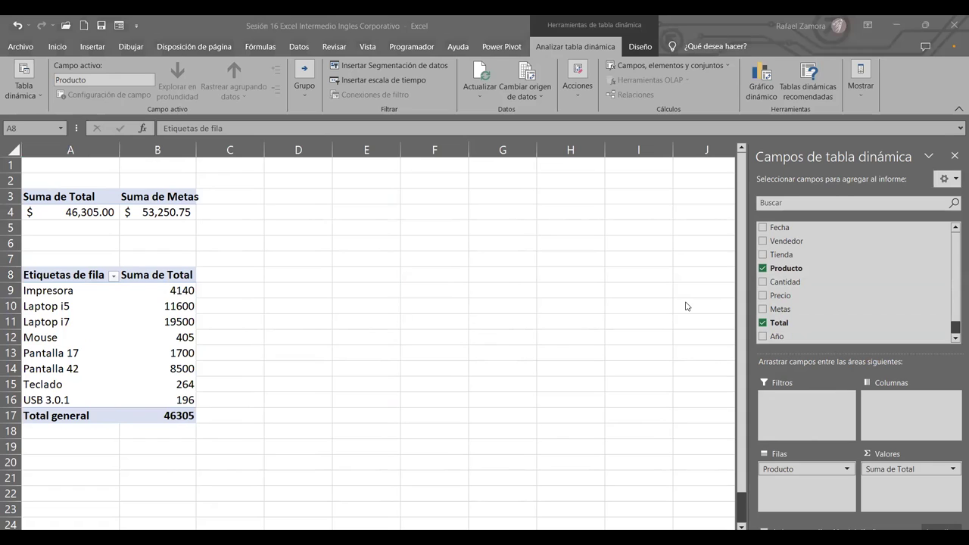
click(763, 309)
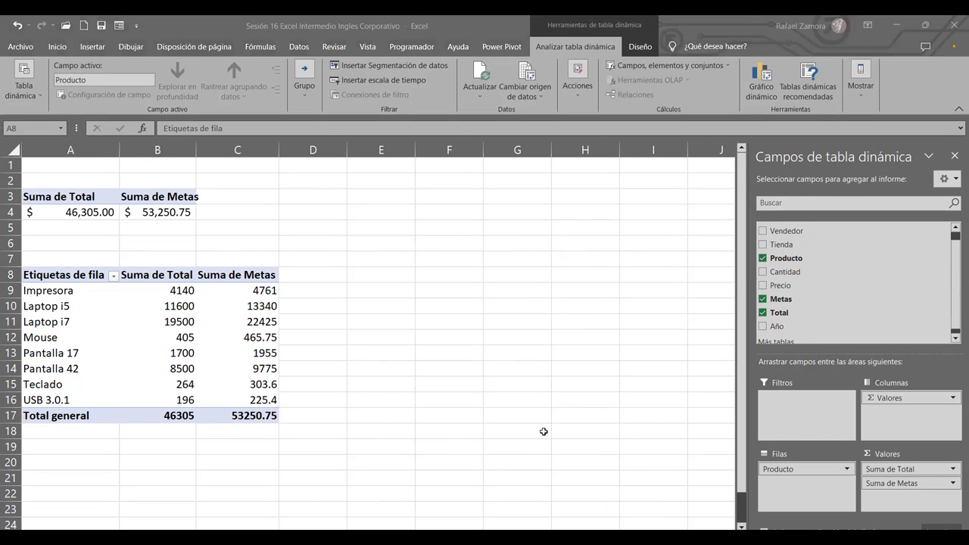
Format the Suma de Metas values as Contabilidad with the $ symbol and two decimals.
click(381, 369)
click(226, 350)
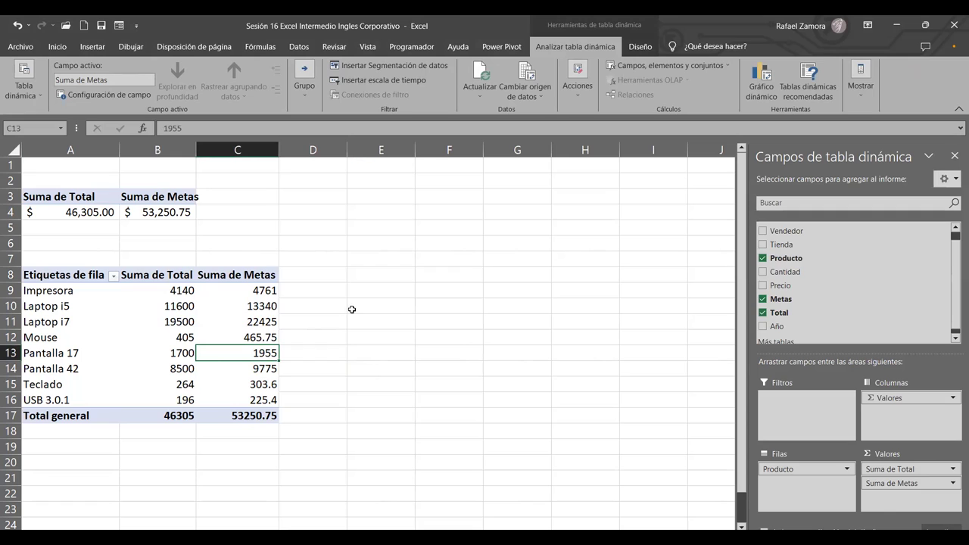
click(271, 307)
right_click(272, 307)
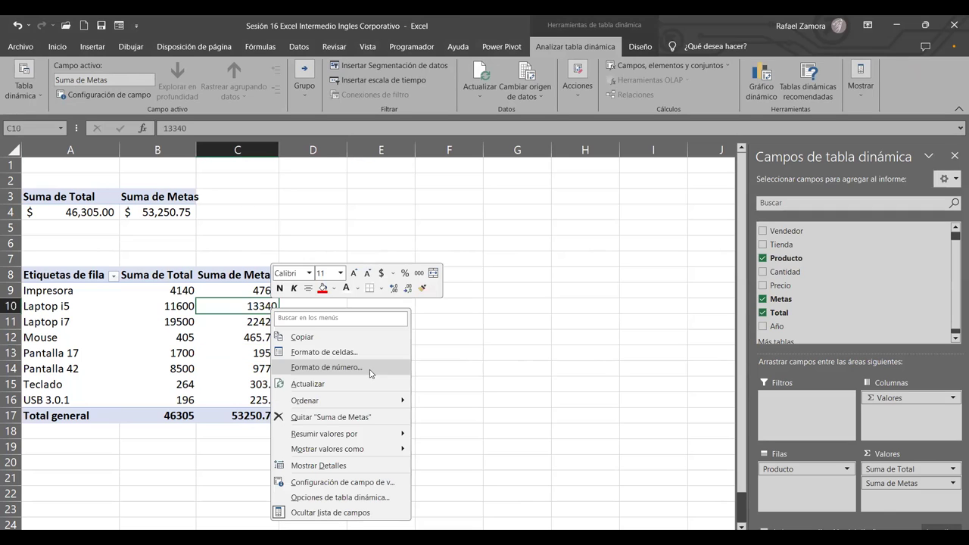
click(370, 368)
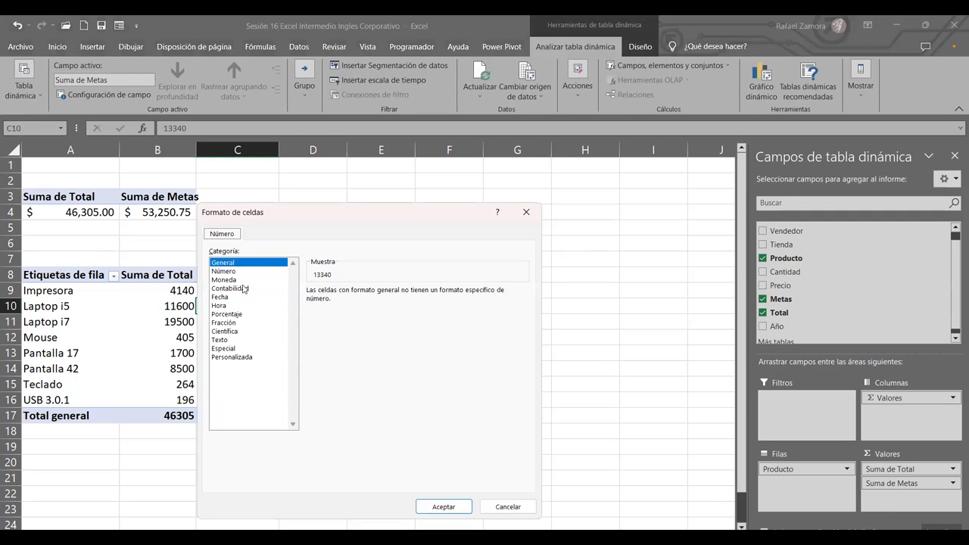
click(241, 297)
click(256, 289)
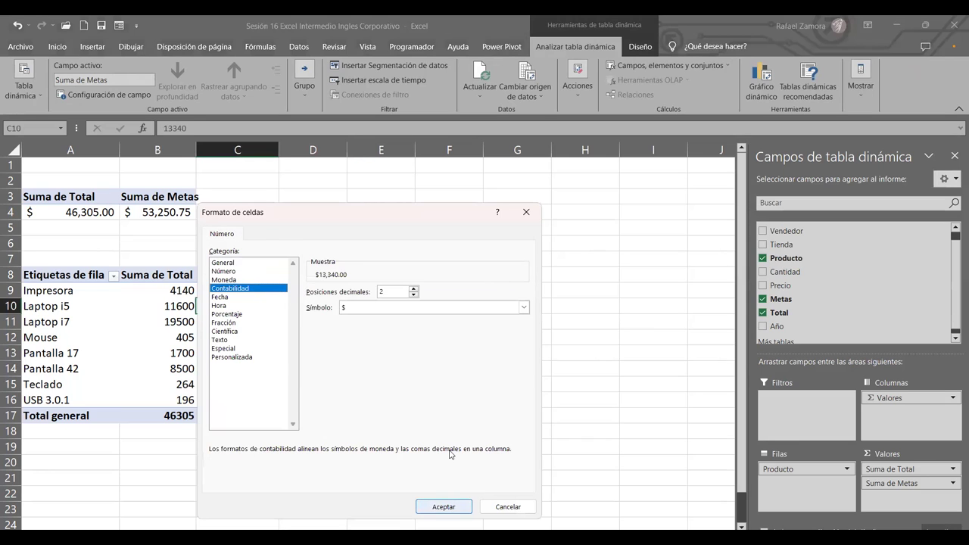
click(444, 507)
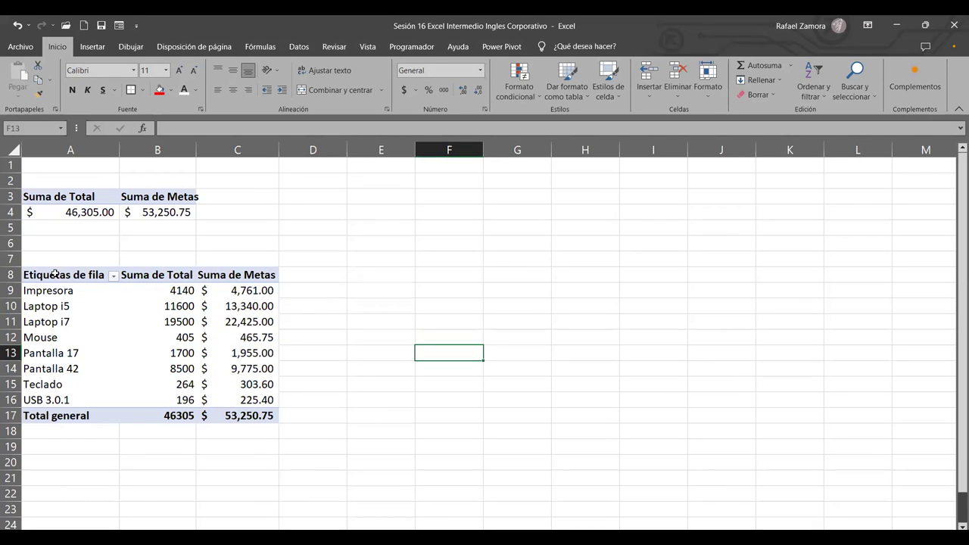
Insert a 2-D clustered column chart from the product pivot table A8:C17.
drag(53, 260, 239, 411)
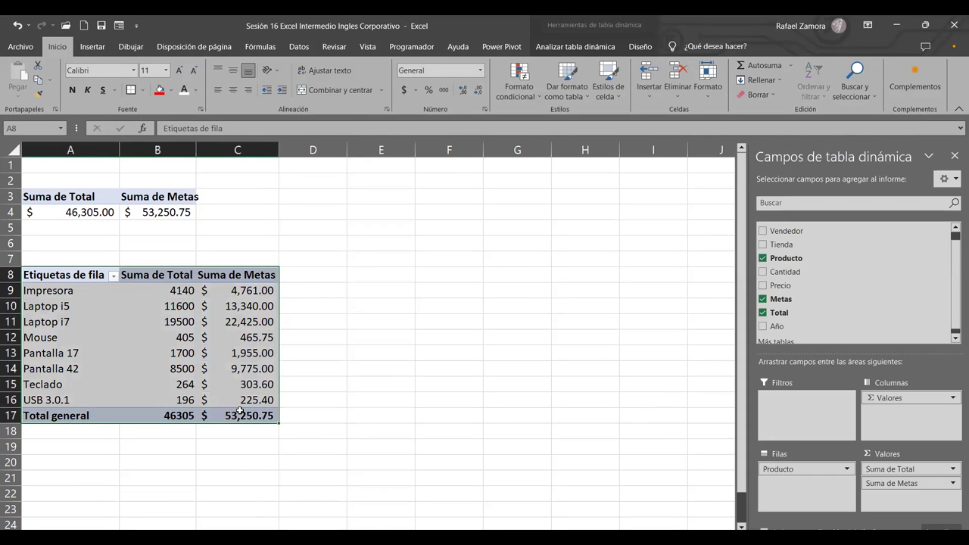
mouse_move(240, 412)
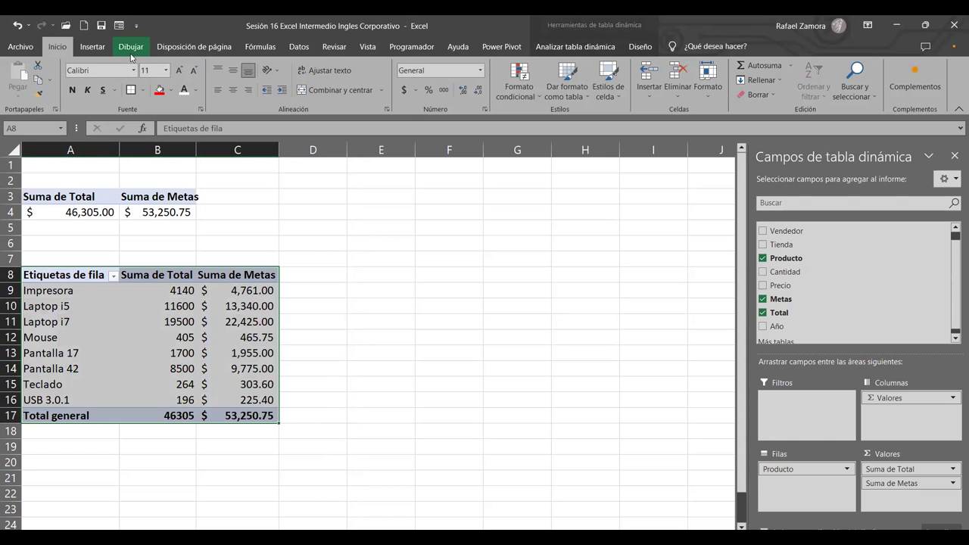
click(98, 48)
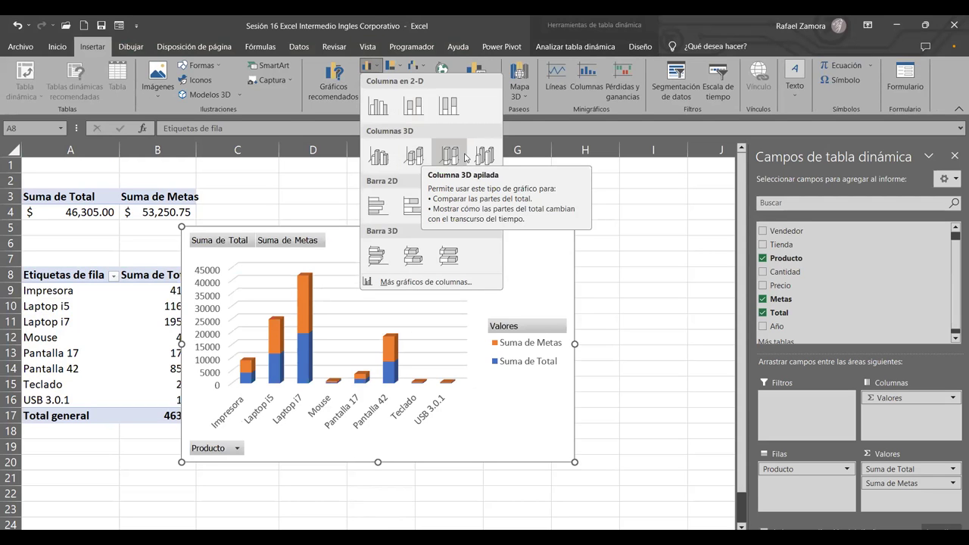
click(389, 113)
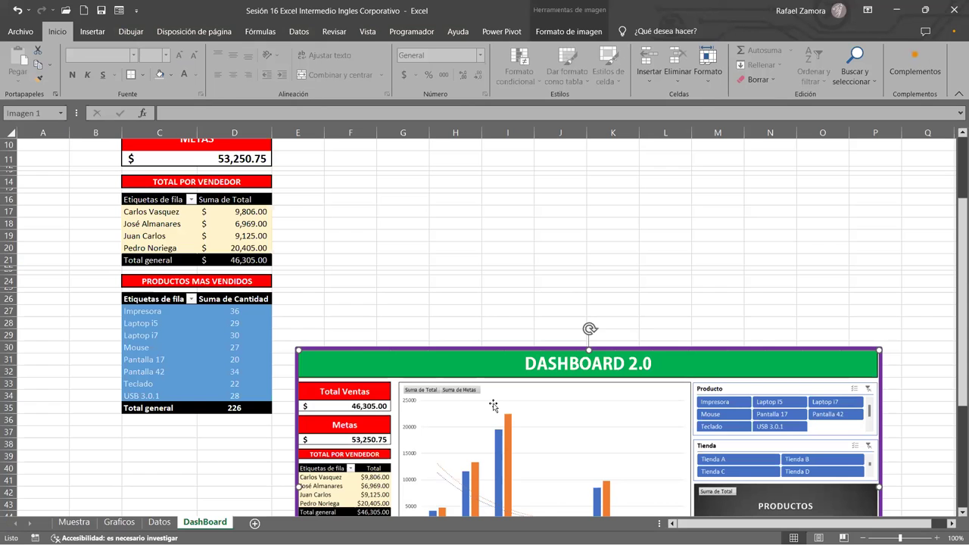
Compare the chart with the dashboard sample and place it beside the product pivot table on Graficos, starting at column D.
scroll(495, 406, down, 2)
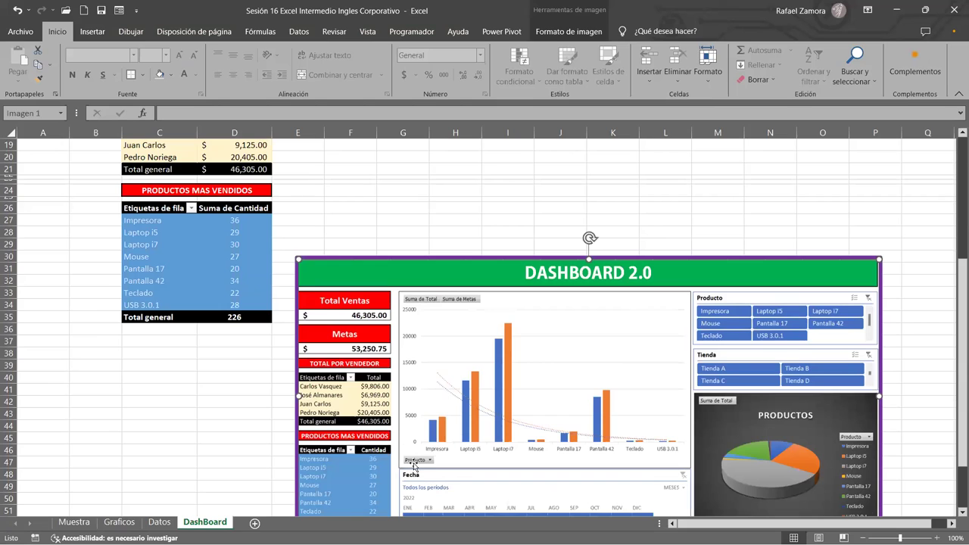
click(128, 522)
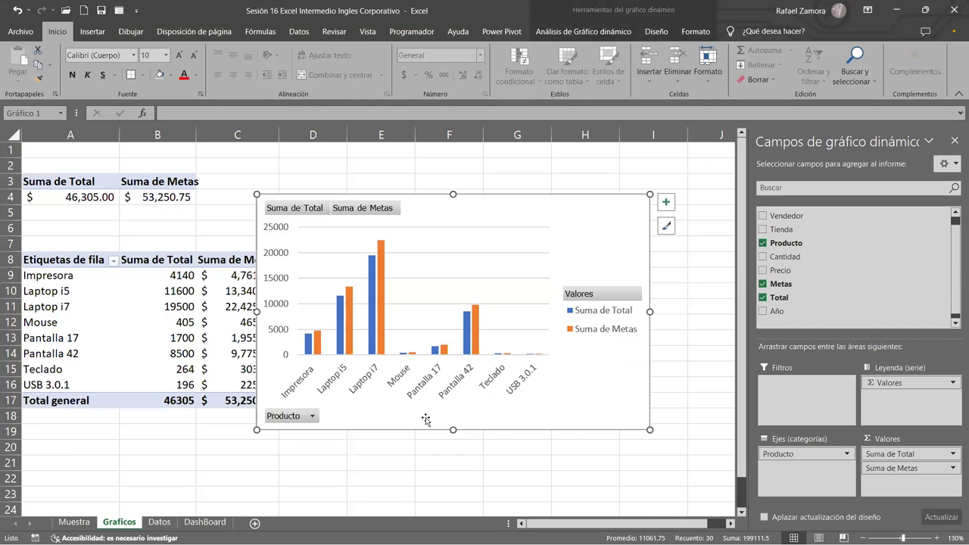
drag(407, 418, 445, 406)
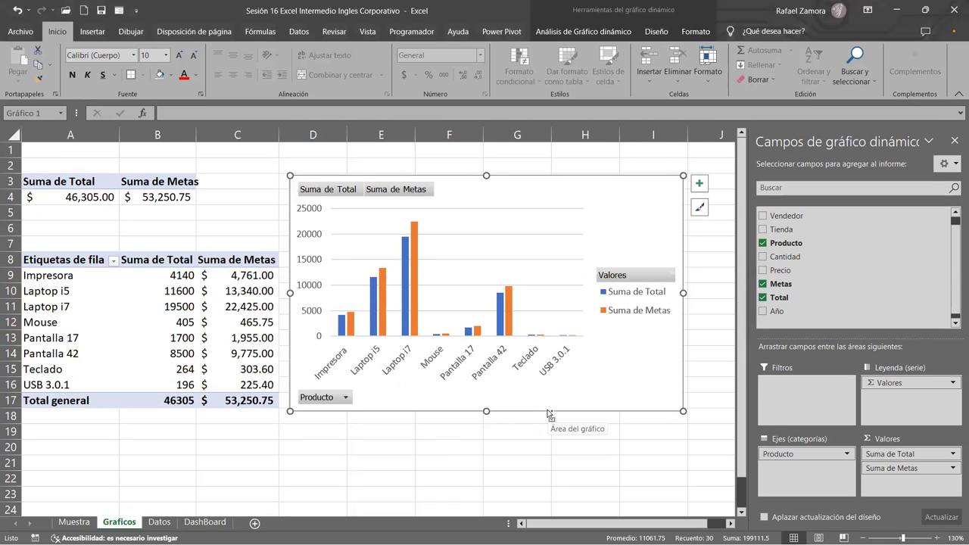
Cut the column chart from Graficos and paste it into the DashBoard sheet at cell F5.
key(Delete)
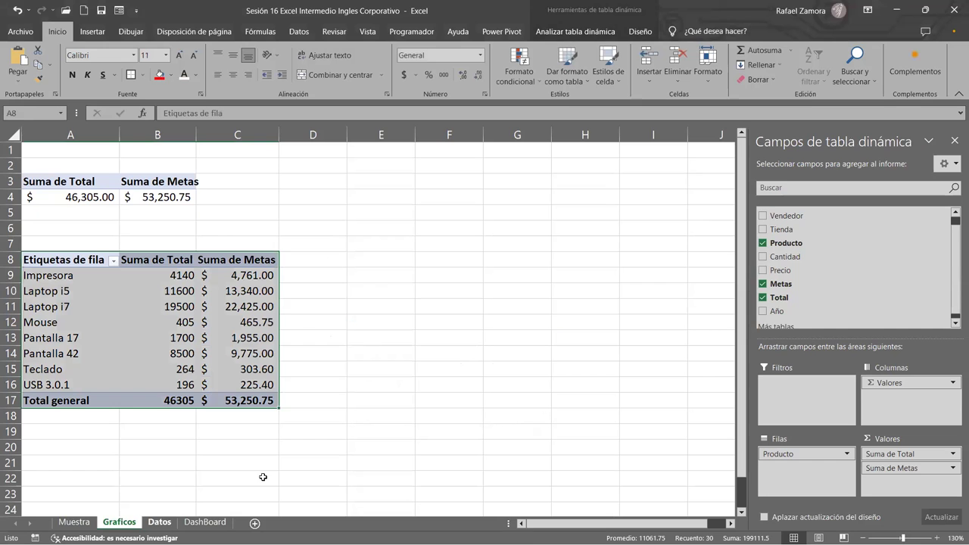
key(ctrl+Page_Down)
key(ctrl+Page_Down)
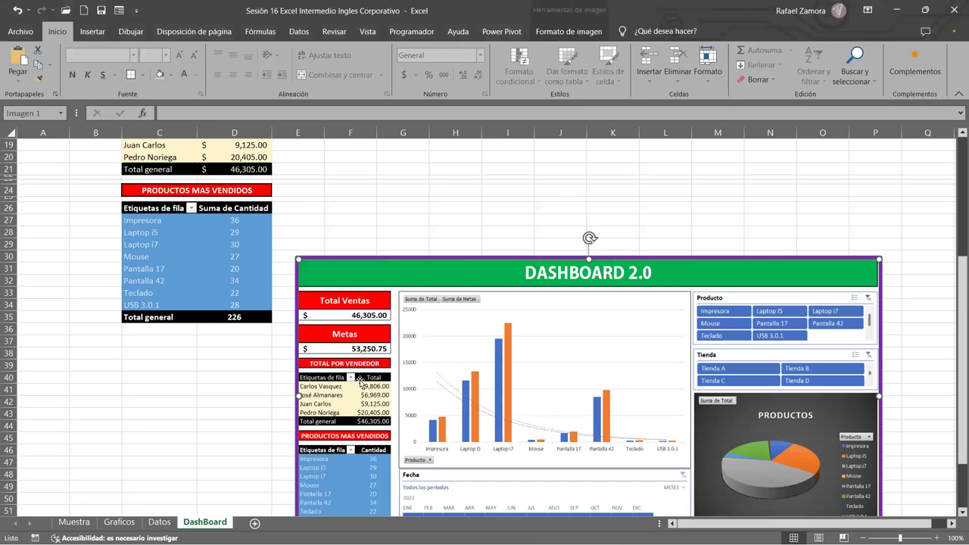
click(500, 193)
scroll(387, 229, up, 6)
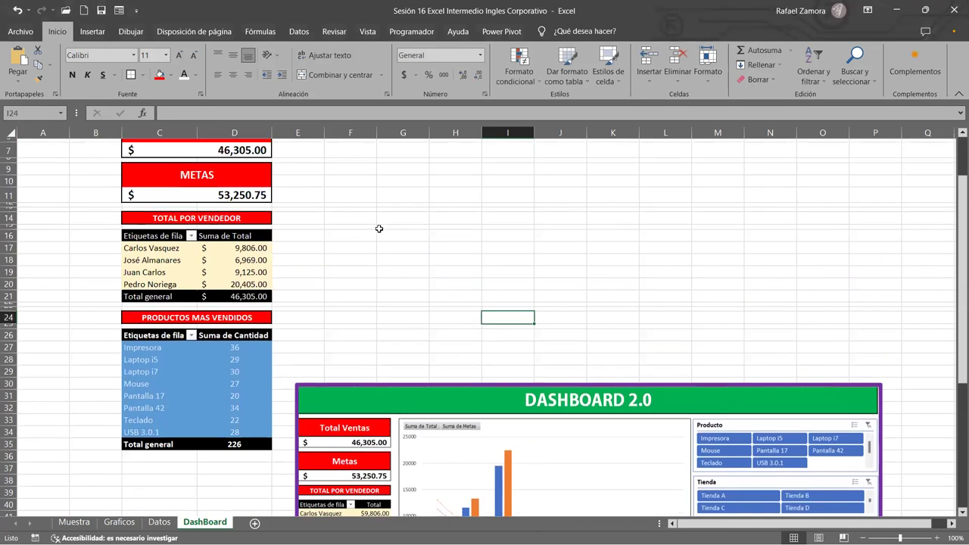
click(343, 186)
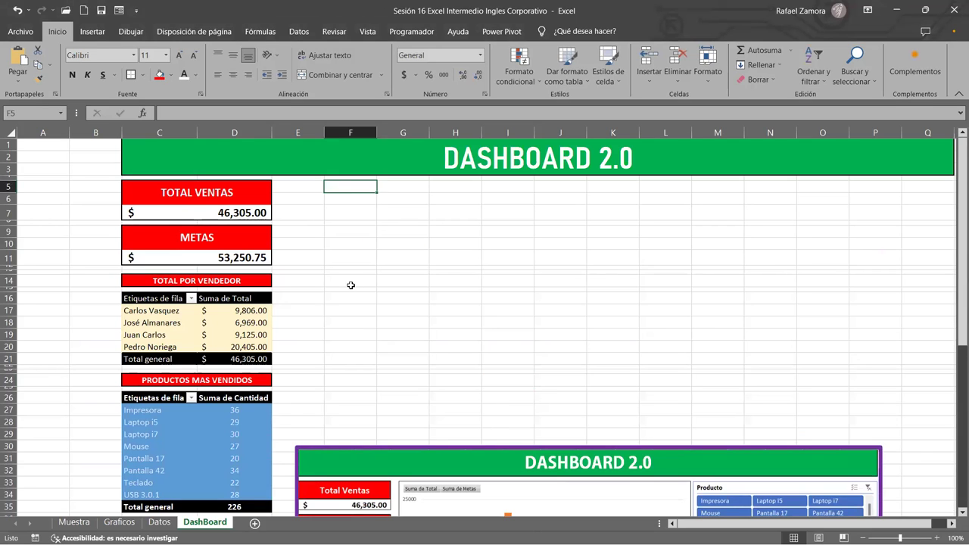
key(ctrl+v)
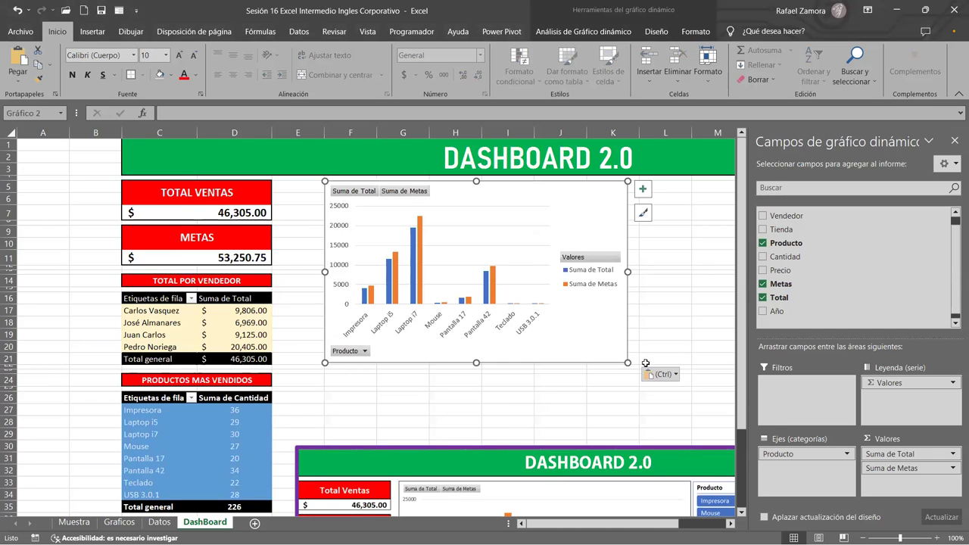
Move the sample dashboard picture further down, with its upper edge at about row 35.
scroll(646, 363, down, 3)
click(582, 345)
drag(583, 345, 558, 455)
scroll(599, 318, up, 3)
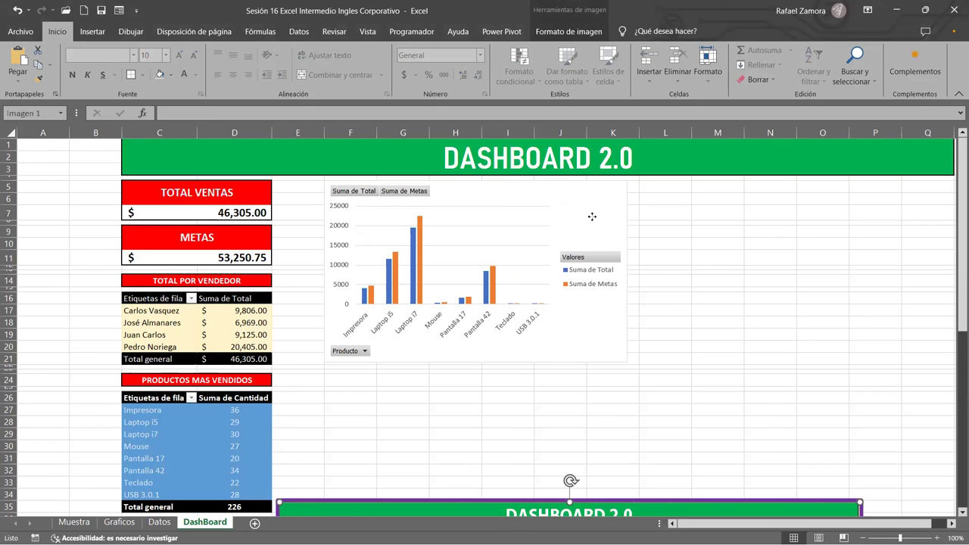
Shift the pasted column chart left so that it starts at column E, close to the totals blocks.
click(592, 217)
key(Left)
key(Left)
key(Left)
key(Left)
key(Left)
key(Left)
key(Left)
key(Left)
key(Left)
key(Left)
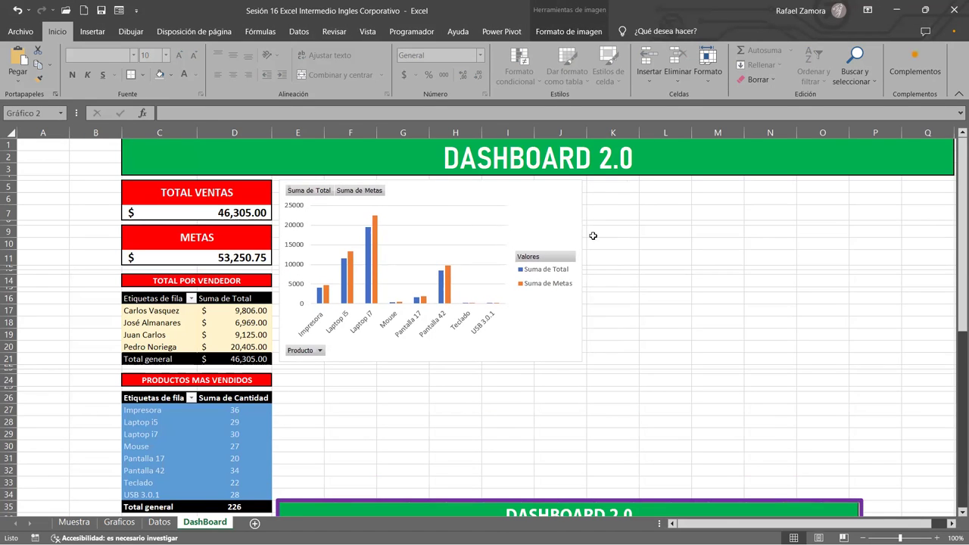
Enlarge the column chart on DashBoard so that it extends to the end of column M and down to row 31.
drag(581, 363, 694, 428)
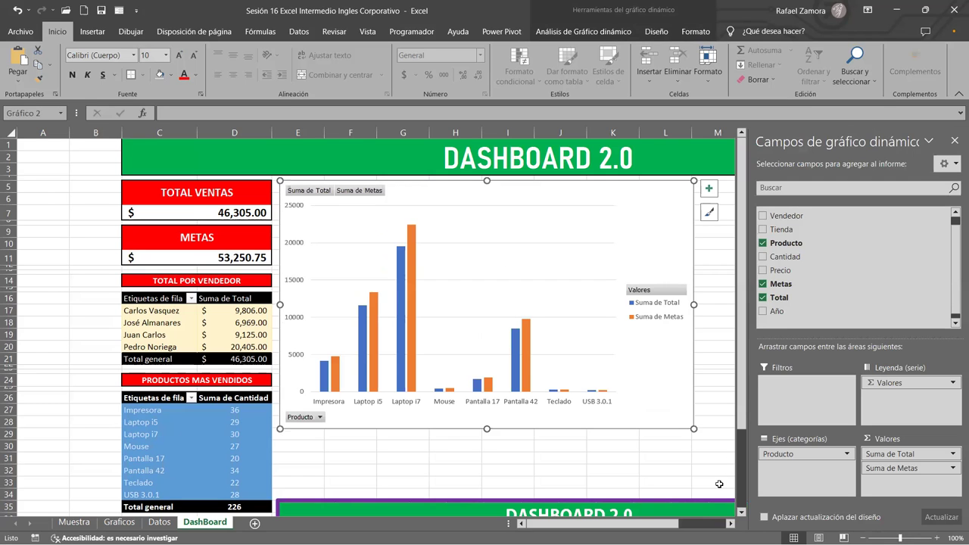
click(731, 524)
click(731, 523)
click(731, 523)
click(731, 524)
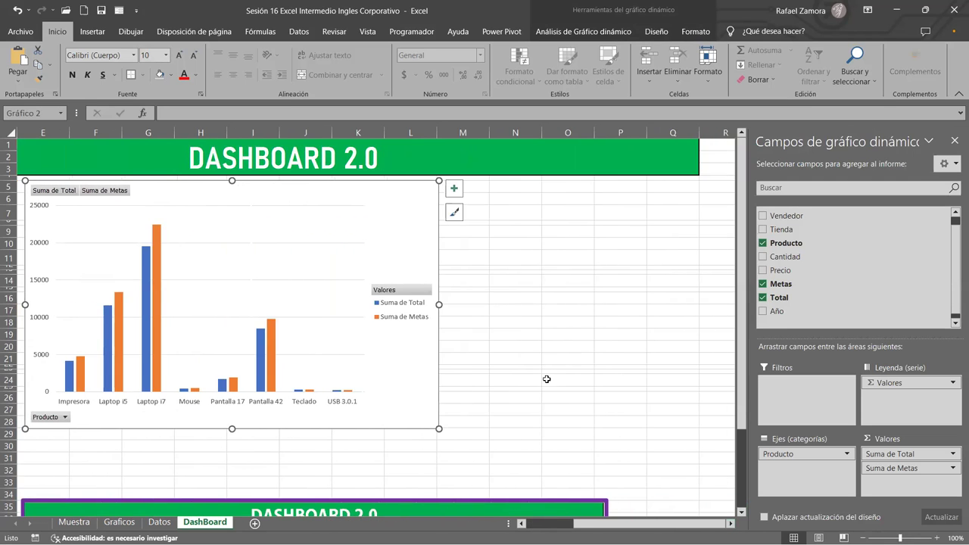
scroll(550, 401, down, 1)
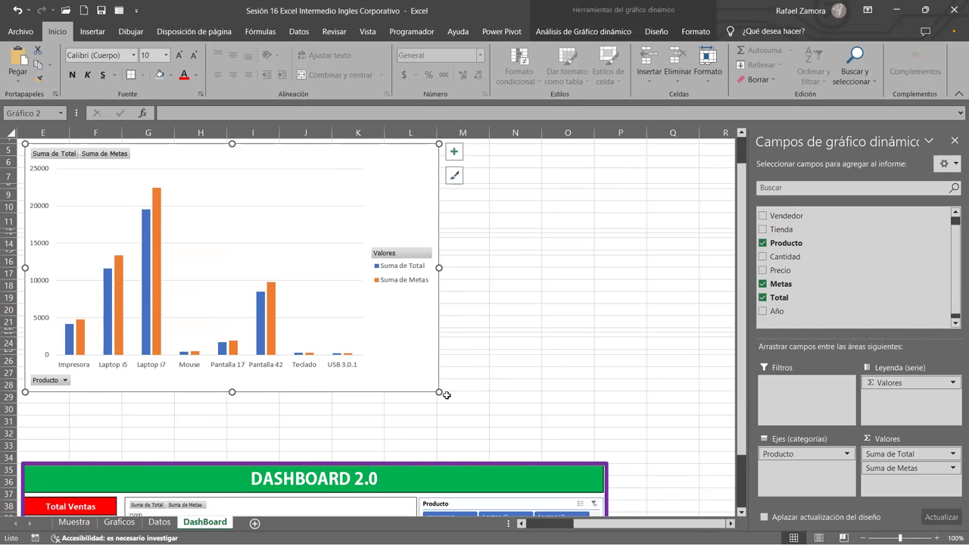
drag(438, 391, 486, 420)
click(620, 343)
scroll(598, 371, up, 1)
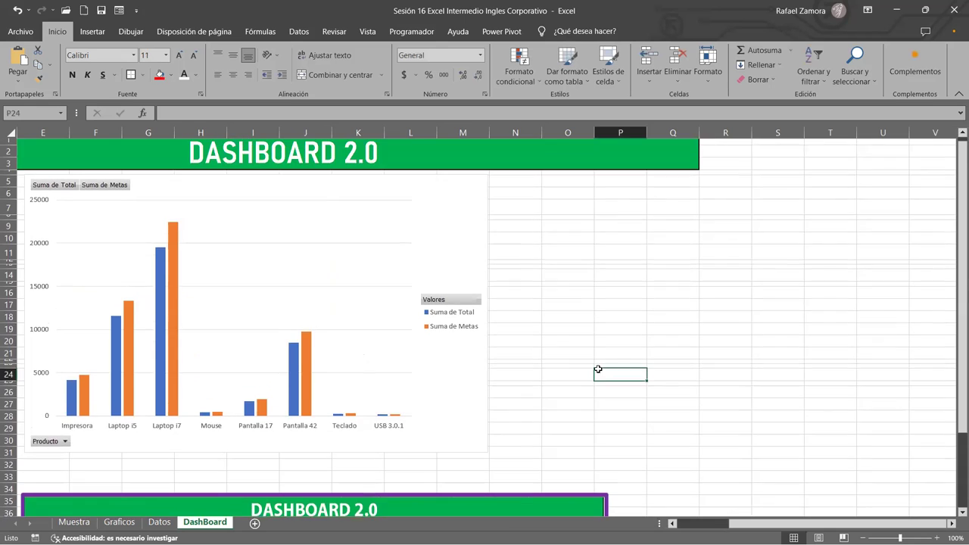
Compare the column chart with the sample dashboard and reduce it to about 18.3 cm wide by 11 cm high.
scroll(605, 393, down, 1)
scroll(569, 451, down, 3)
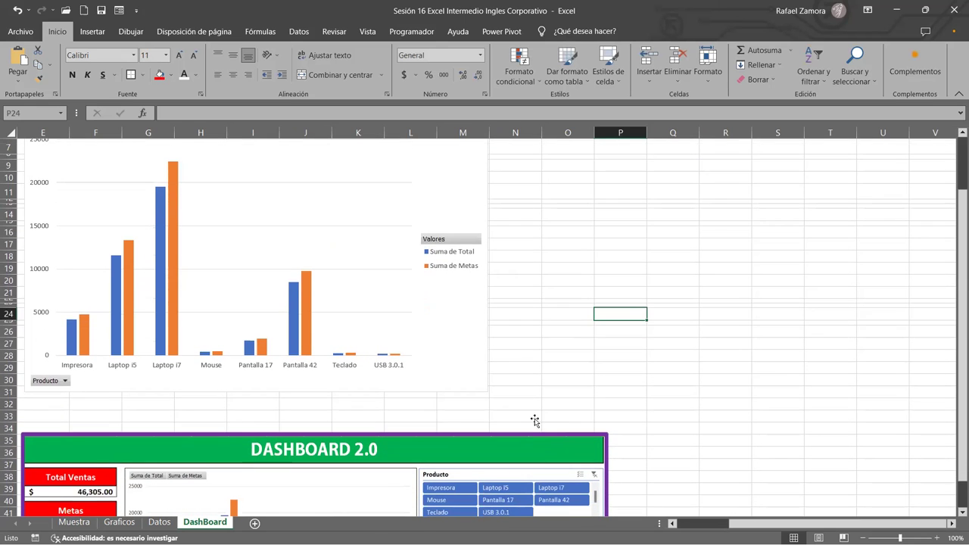
scroll(655, 483, left, 4)
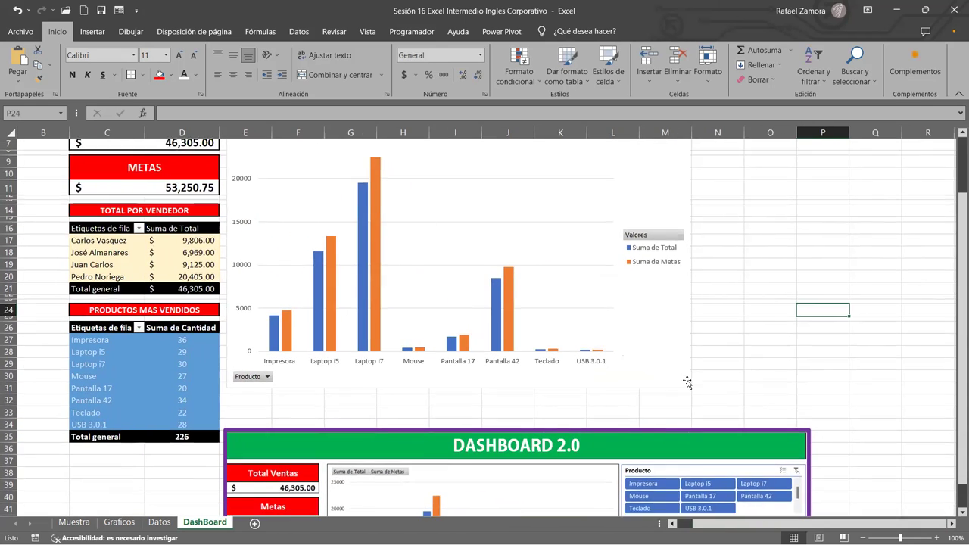
scroll(619, 371, down, 7)
scroll(618, 372, up, 2)
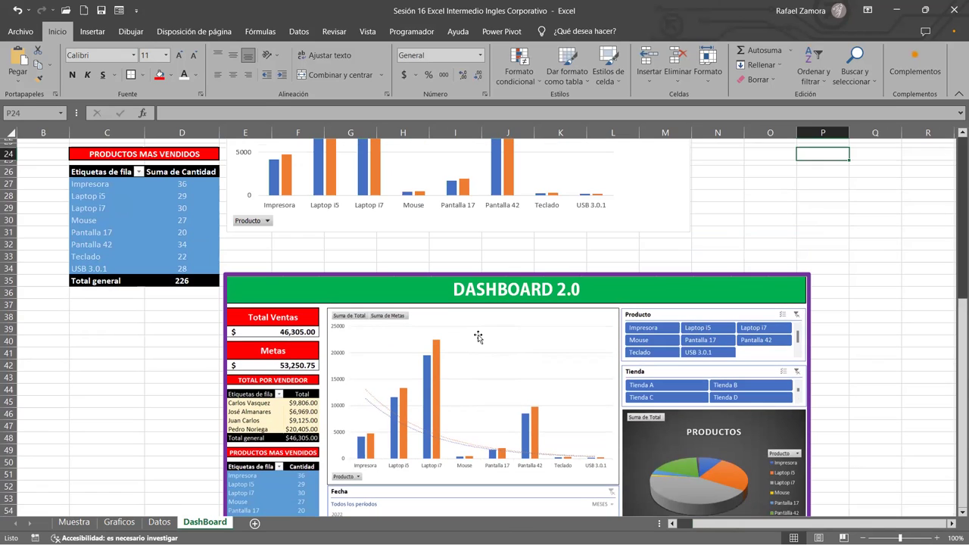
click(659, 227)
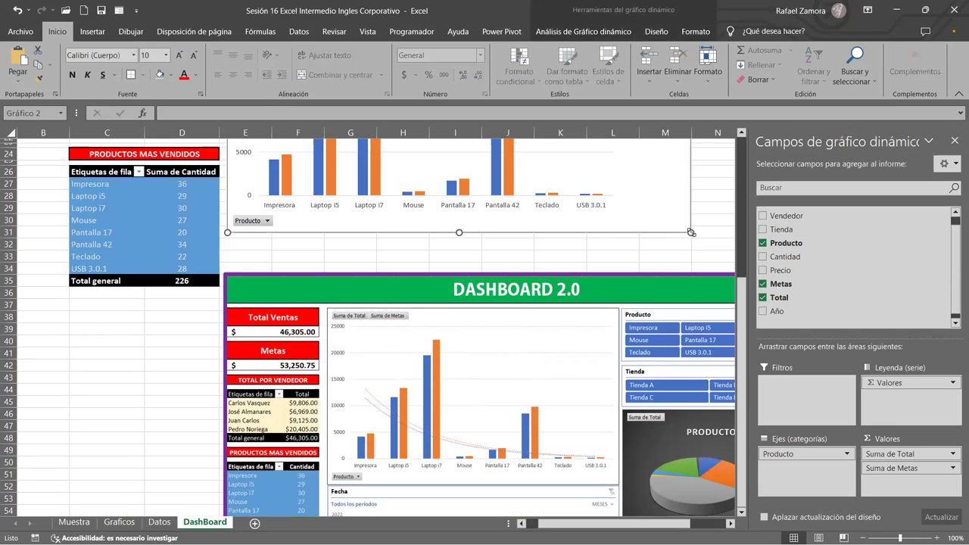
drag(691, 232, 664, 217)
scroll(736, 242, up, 7)
click(686, 281)
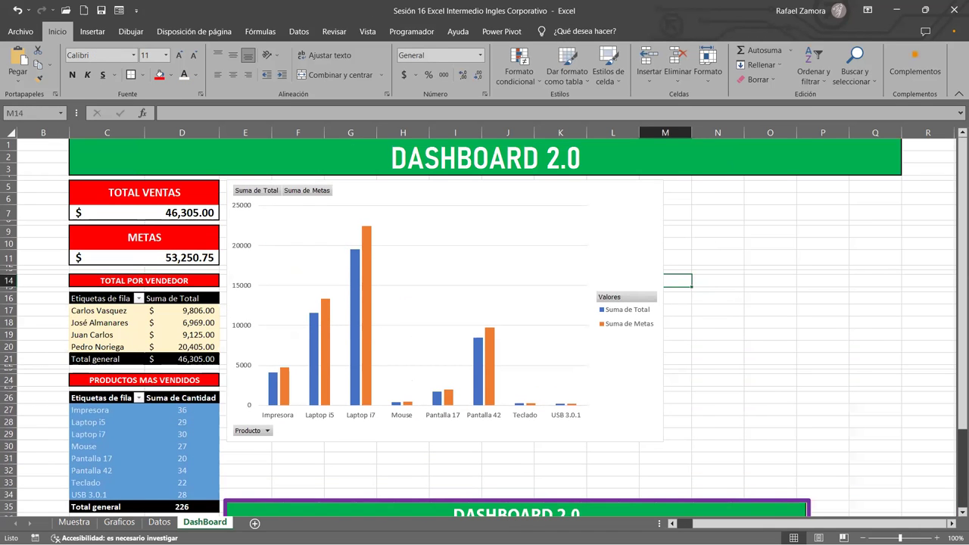
Compare the column chart's elements with the chart in the sample dashboard and remove the legend from the column chart.
scroll(742, 370, down, 5)
scroll(742, 369, up, 5)
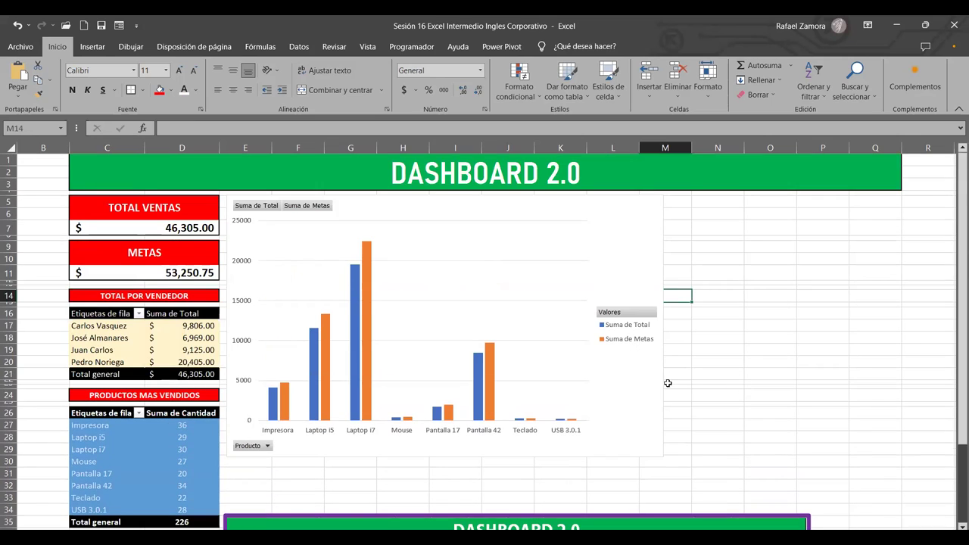
click(662, 236)
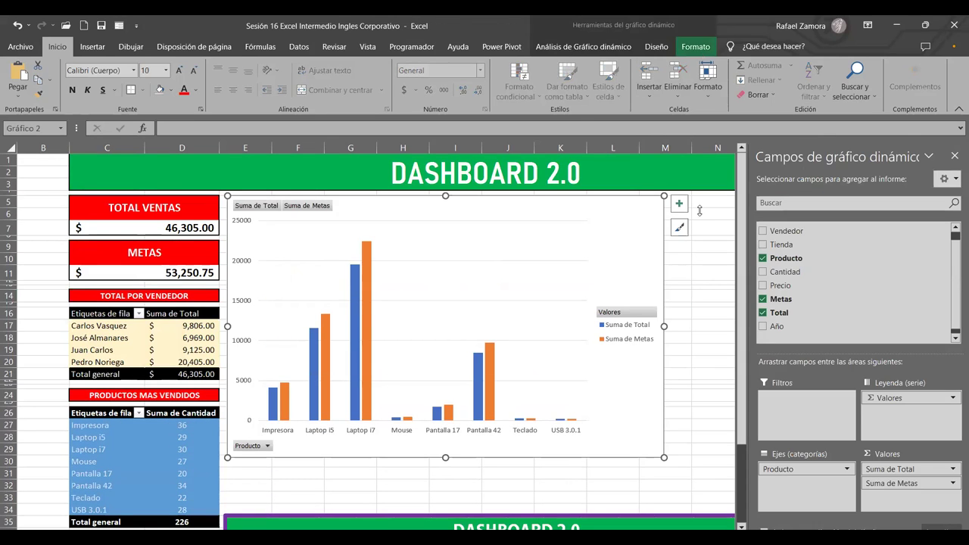
scroll(684, 342, down, 11)
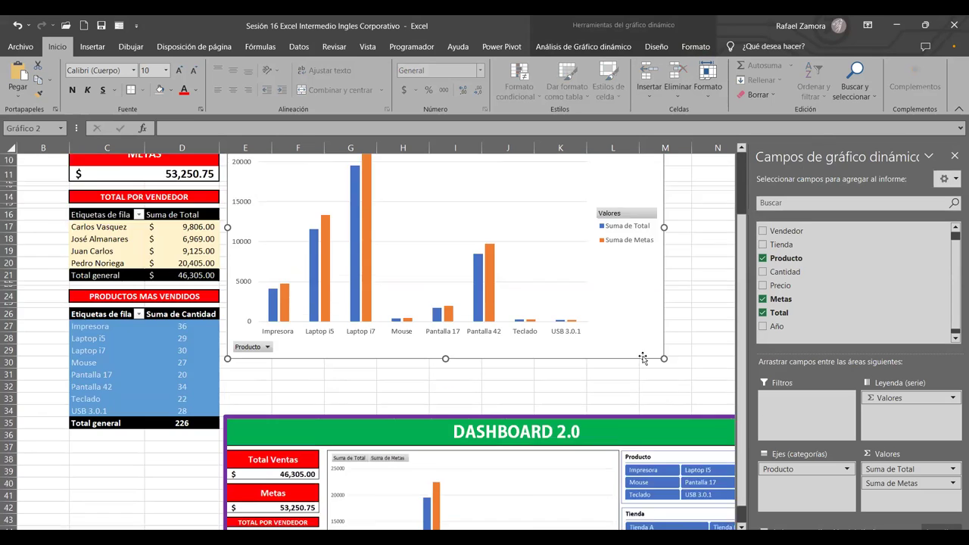
scroll(649, 353, up, 11)
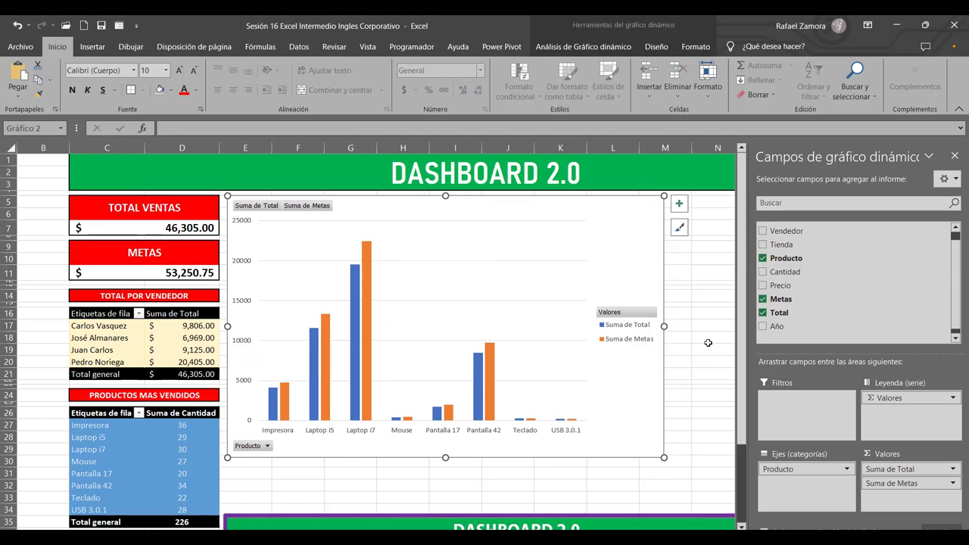
scroll(708, 344, down, 9)
scroll(708, 343, up, 6)
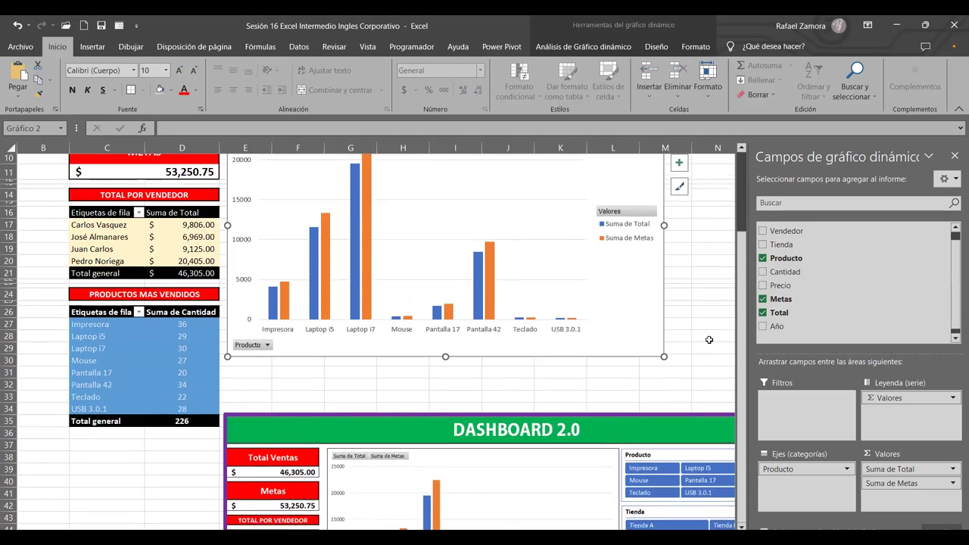
scroll(709, 340, down, 5)
scroll(709, 335, up, 2)
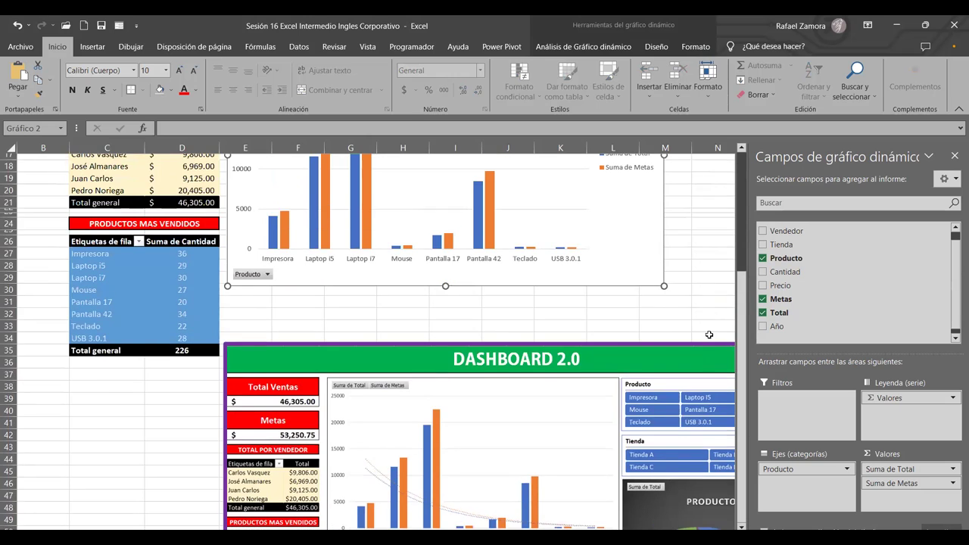
scroll(709, 334, up, 4)
click(680, 168)
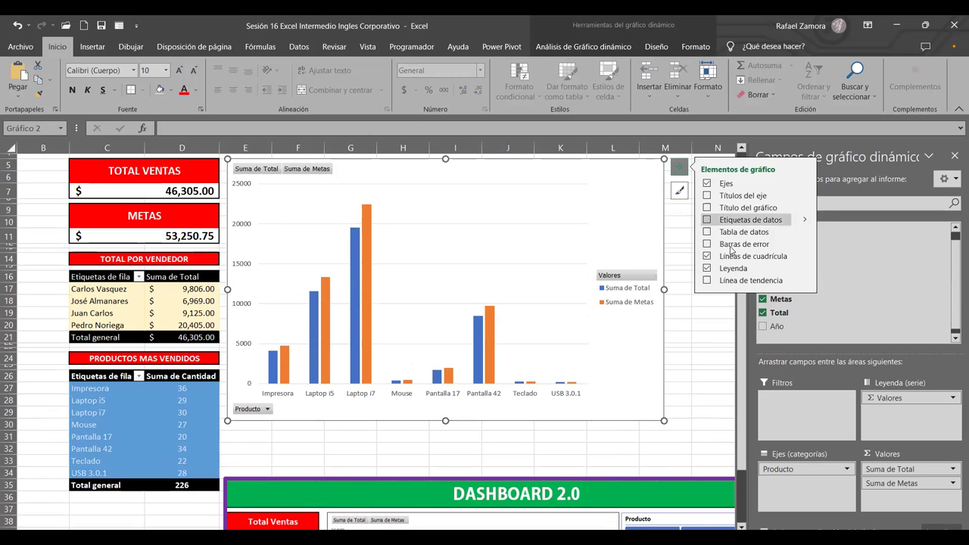
click(708, 268)
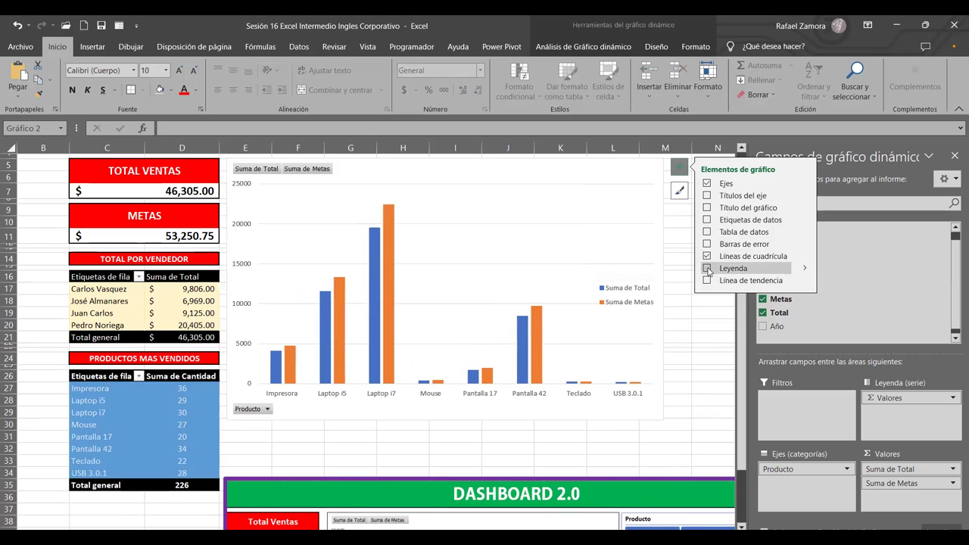
Compare the column chart without its legend against the chart in the sample dashboard picture.
scroll(646, 378, down, 6)
scroll(647, 343, down, 3)
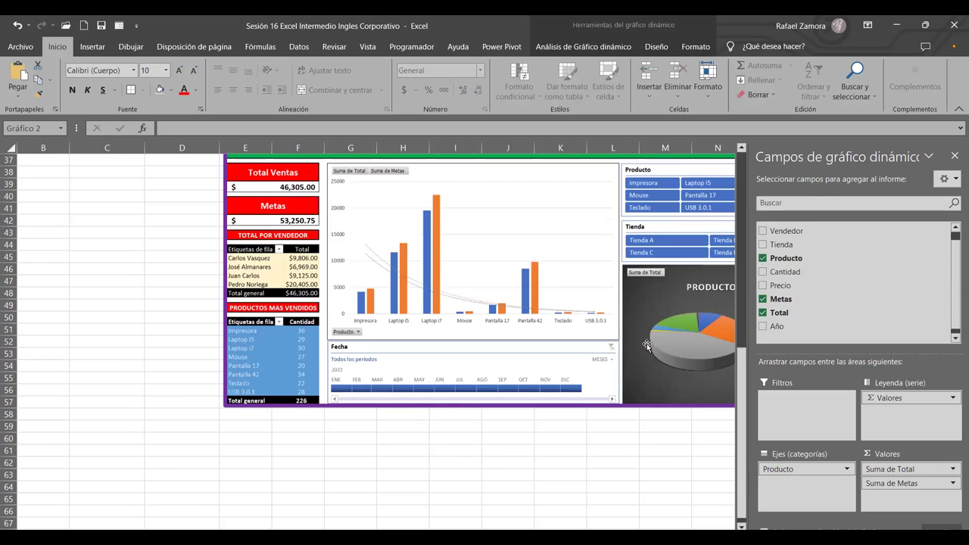
scroll(647, 343, up, 4)
scroll(648, 346, up, 4)
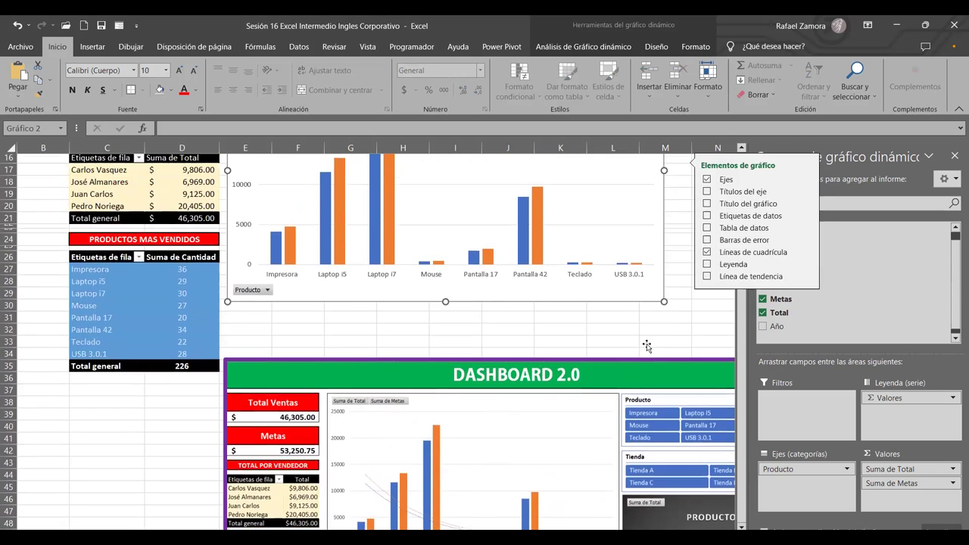
scroll(652, 342, up, 2)
scroll(658, 340, down, 6)
scroll(658, 338, up, 1)
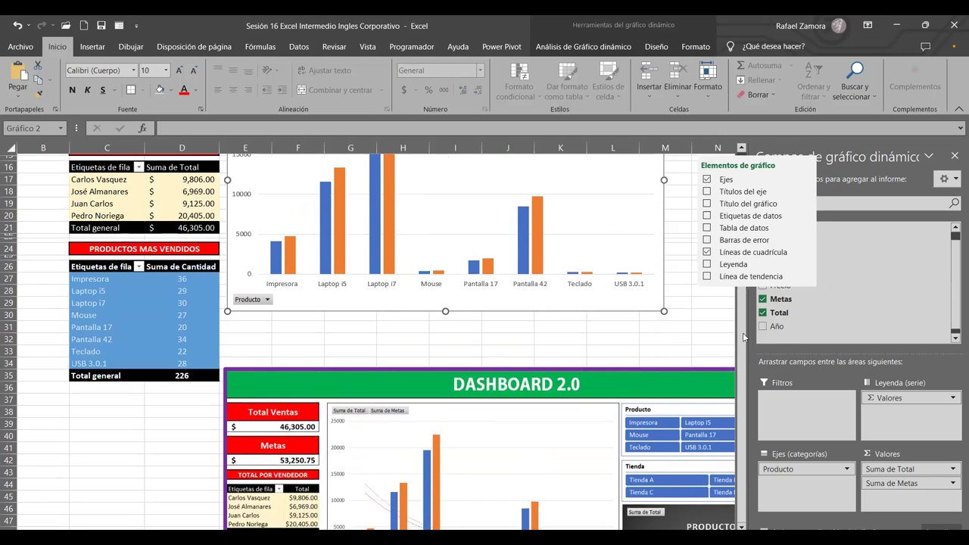
scroll(744, 338, up, 5)
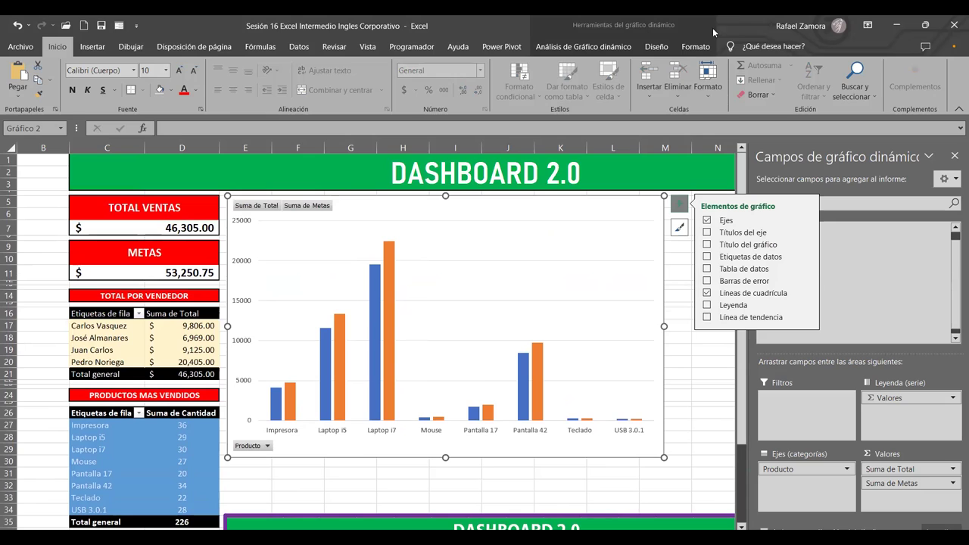
Give the column chart's area a black outline and increase the outline's thickness.
click(695, 47)
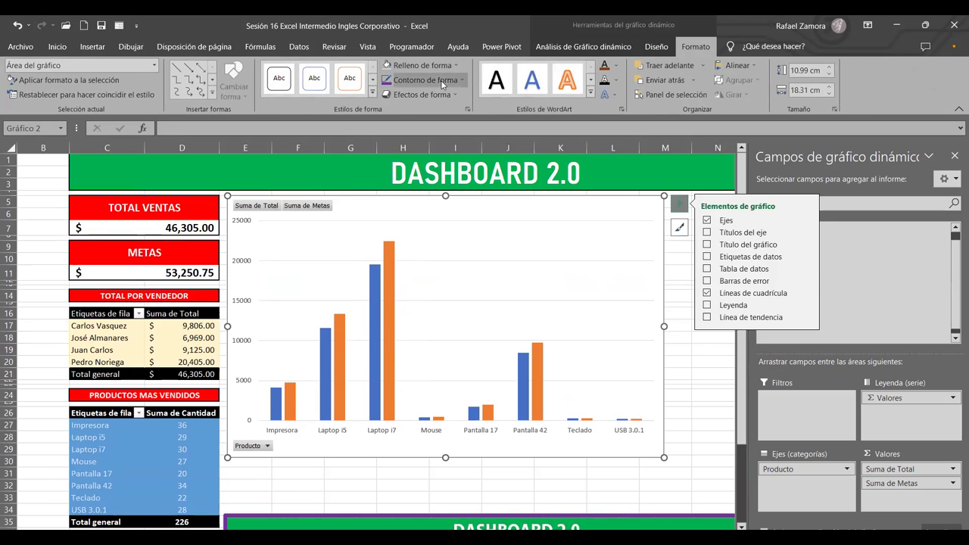
click(455, 80)
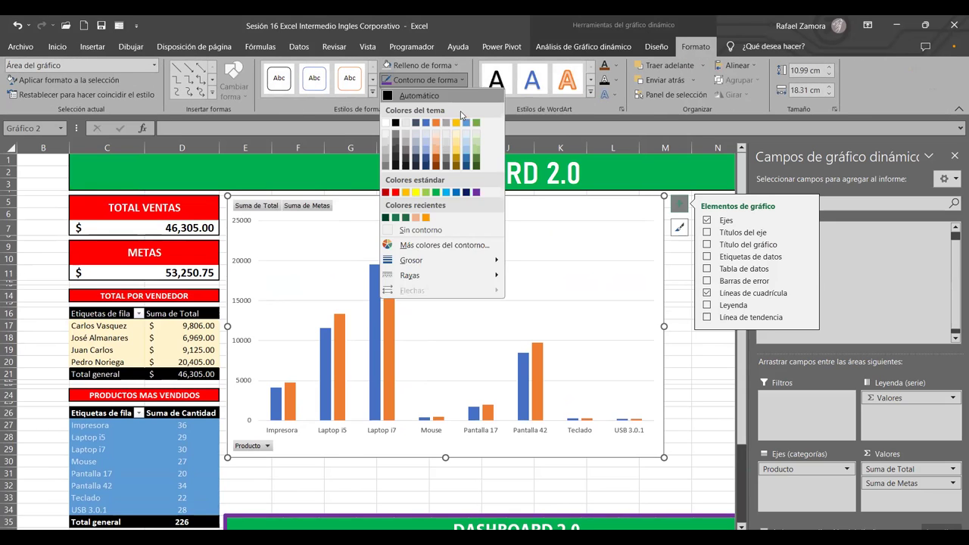
click(395, 122)
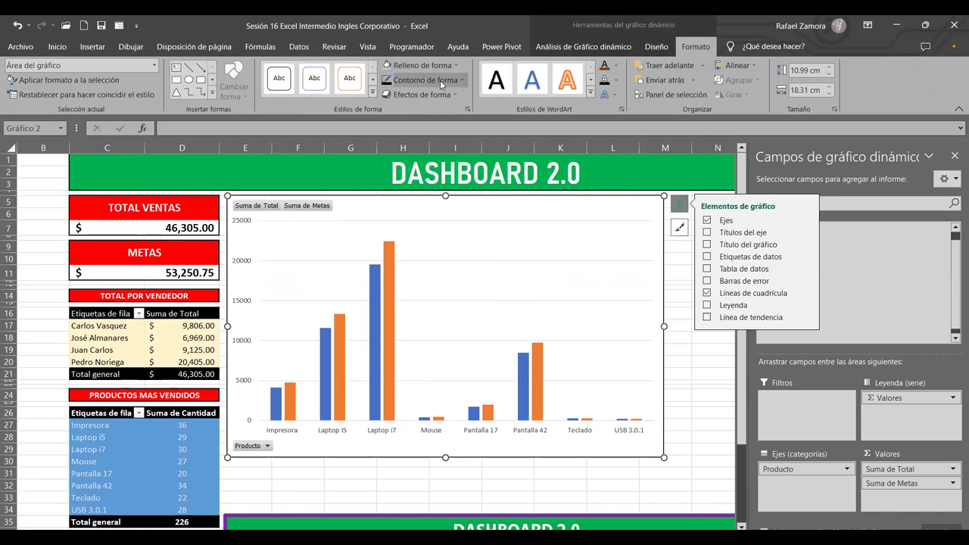
click(440, 81)
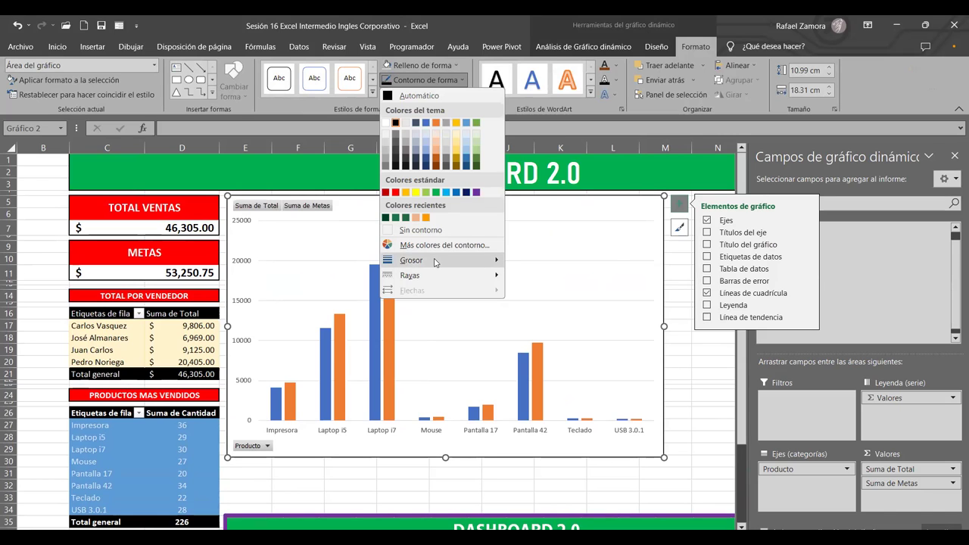
mouse_move(435, 262)
click(552, 300)
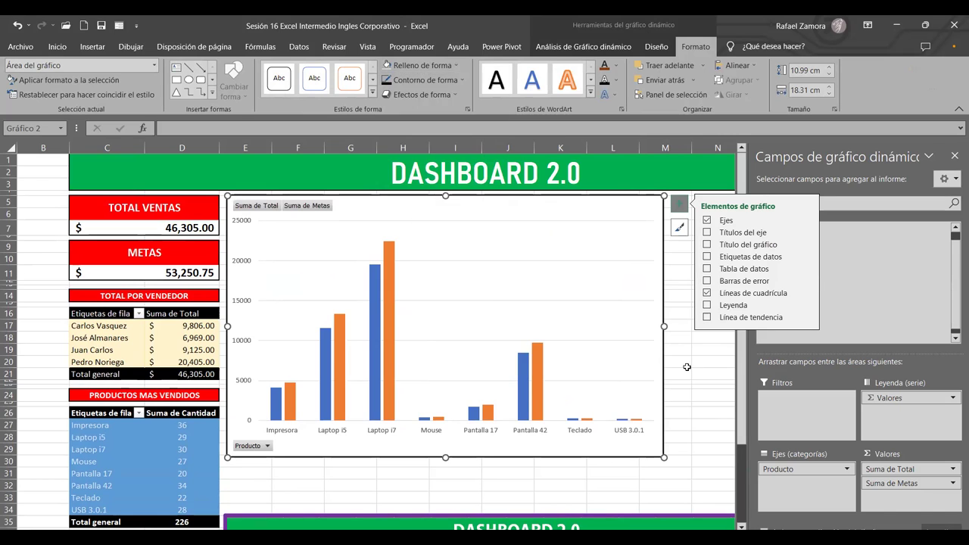
click(687, 365)
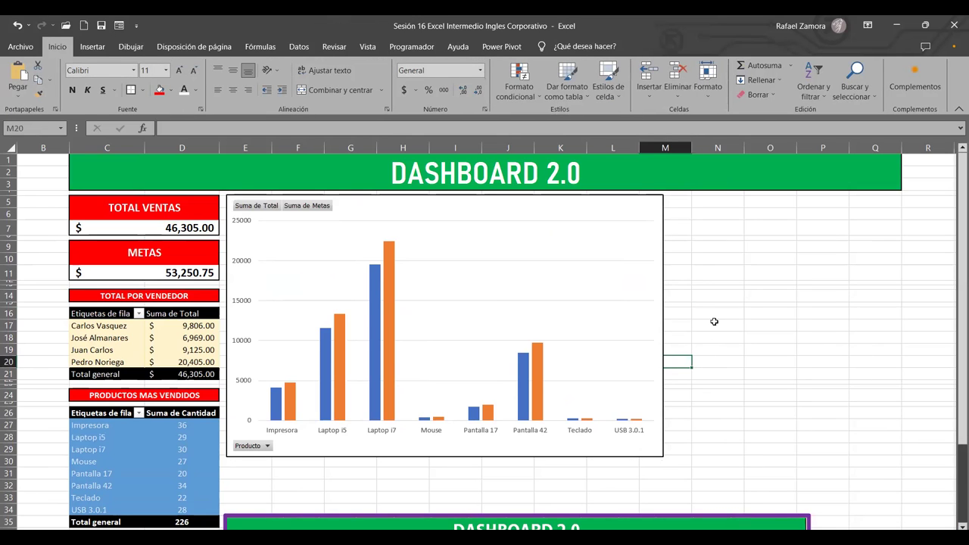
click(663, 329)
click(712, 327)
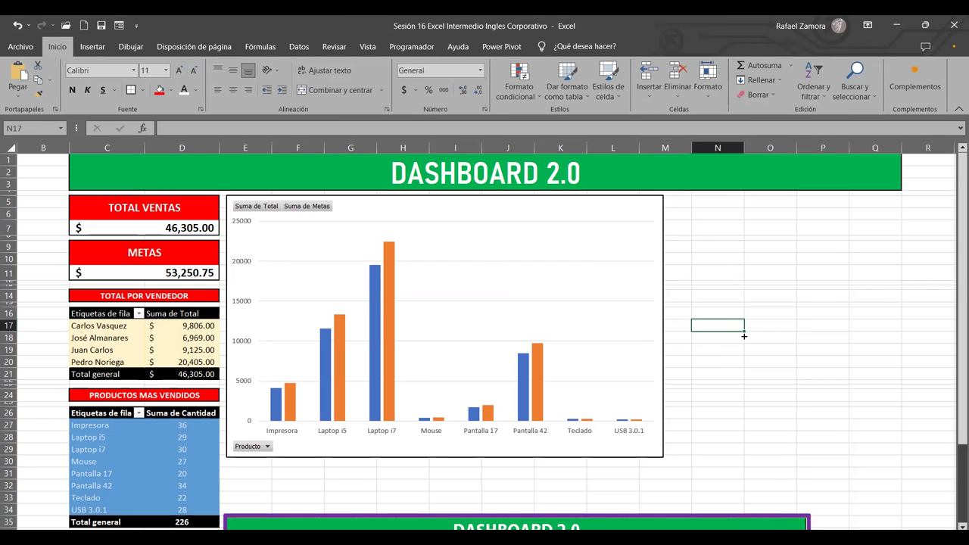
Examine the slicers, timeline and pie chart in the sample dashboard and compare their layout with the dashboard's free area.
scroll(743, 337, down, 10)
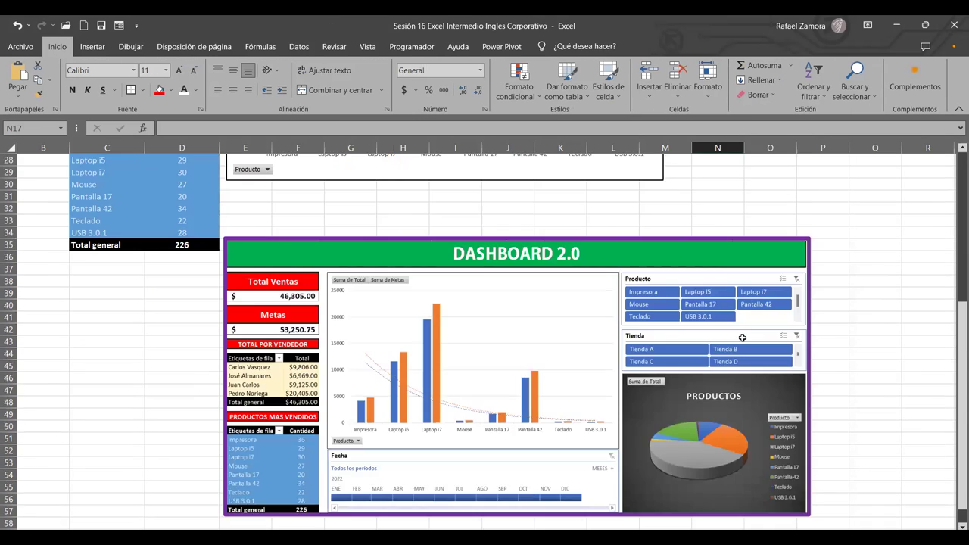
scroll(742, 341, up, 6)
scroll(742, 337, up, 3)
scroll(743, 337, down, 9)
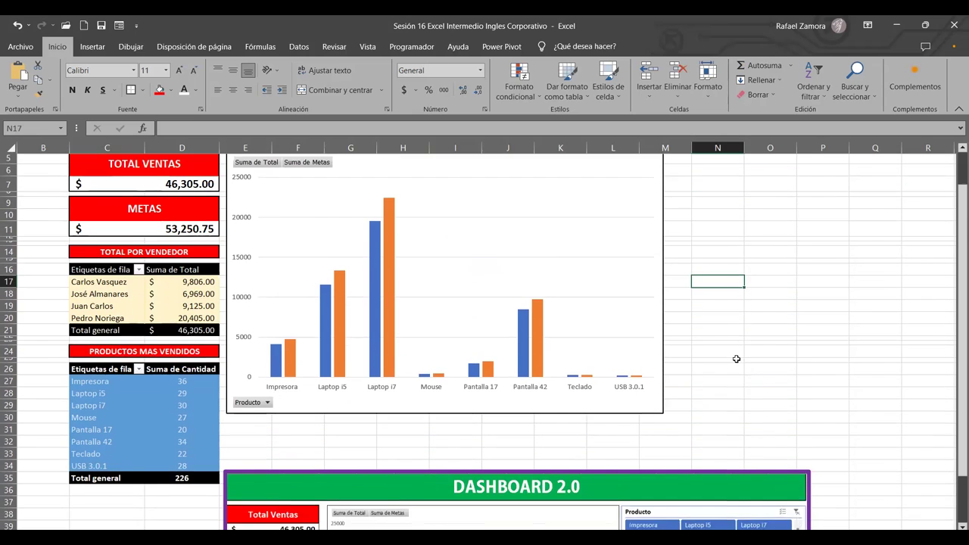
scroll(587, 402, up, 8)
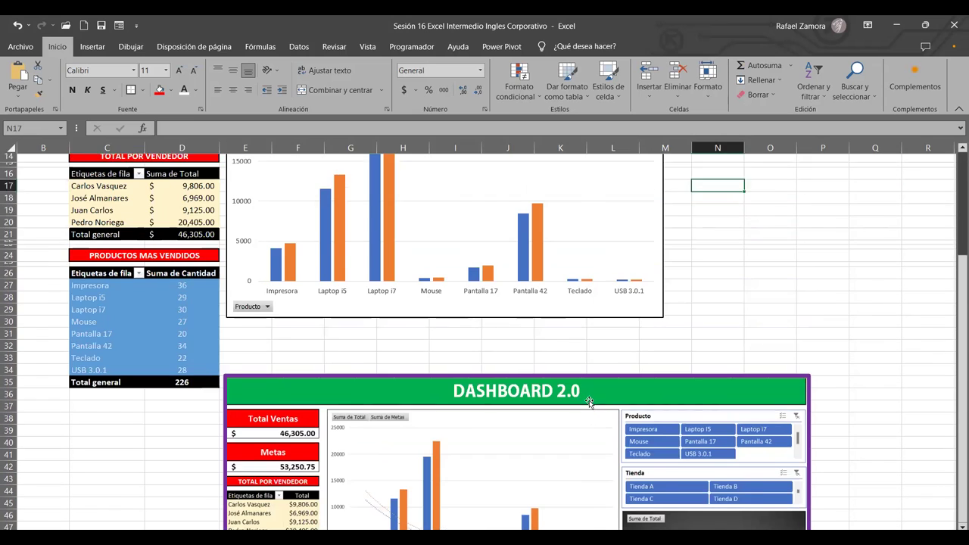
scroll(629, 398, down, 3)
scroll(645, 396, down, 6)
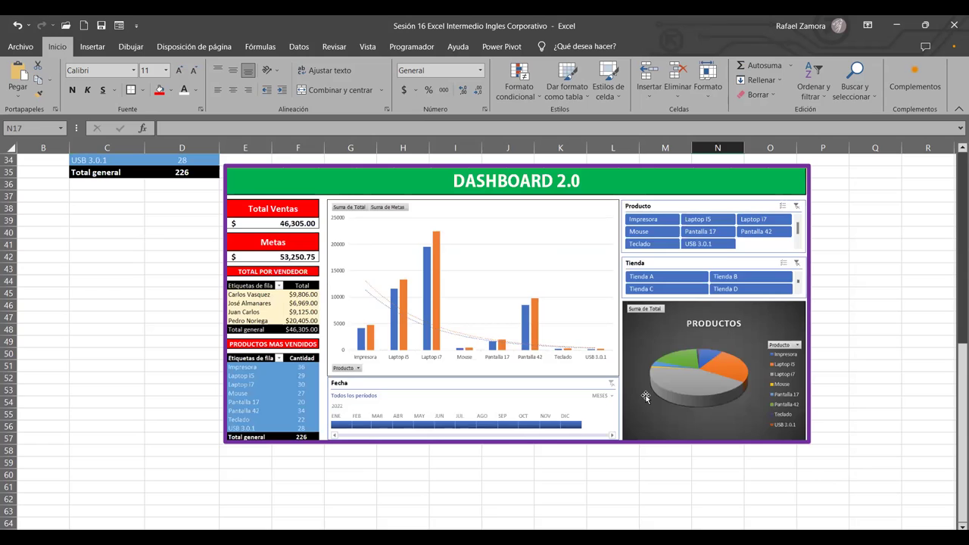
scroll(645, 397, up, 11)
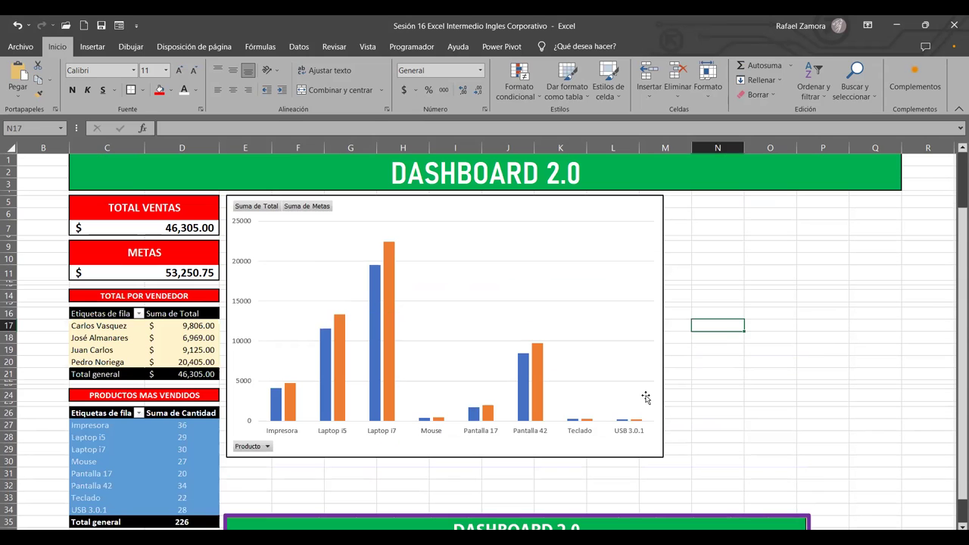
click(748, 260)
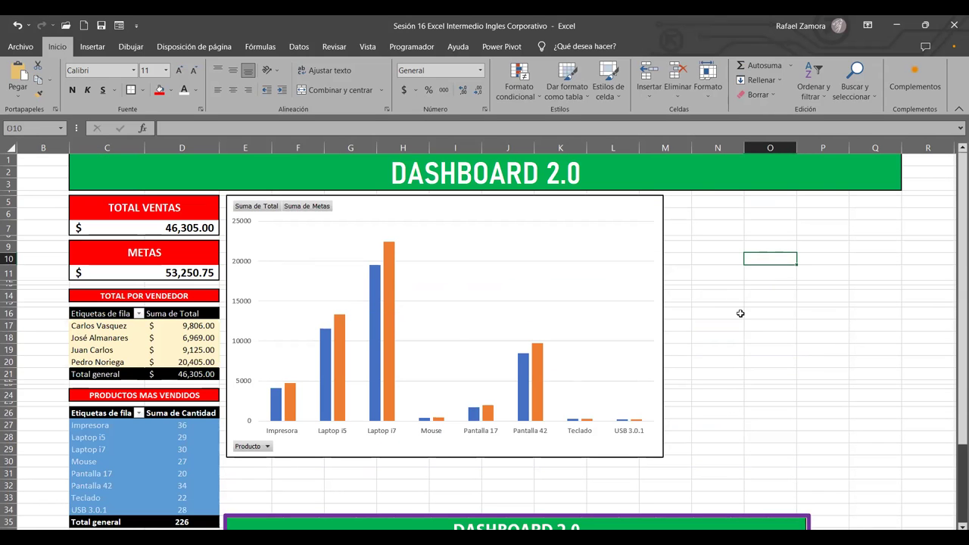
scroll(727, 363, down, 6)
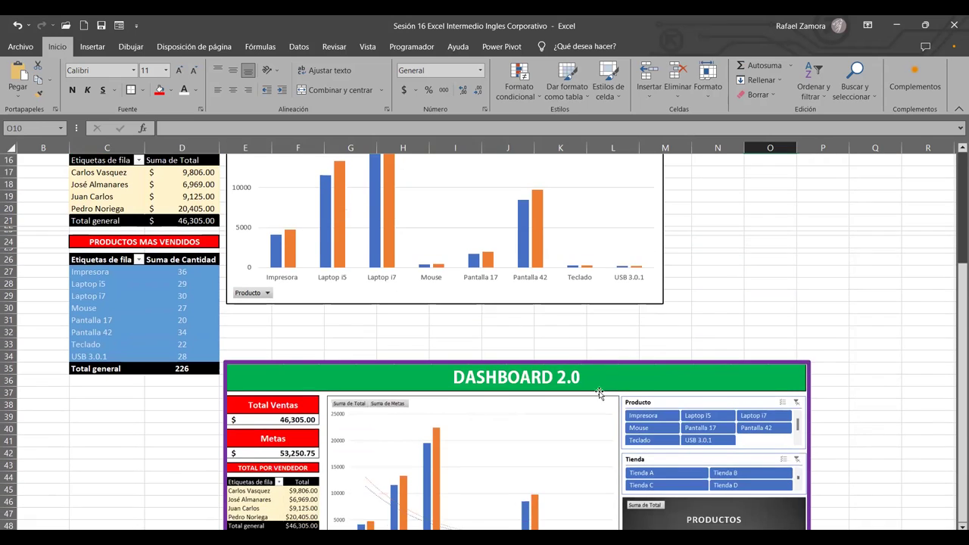
Move the sample dashboard picture lower on the sheet so it starts at about row 43, clear of the dashboard.
click(561, 426)
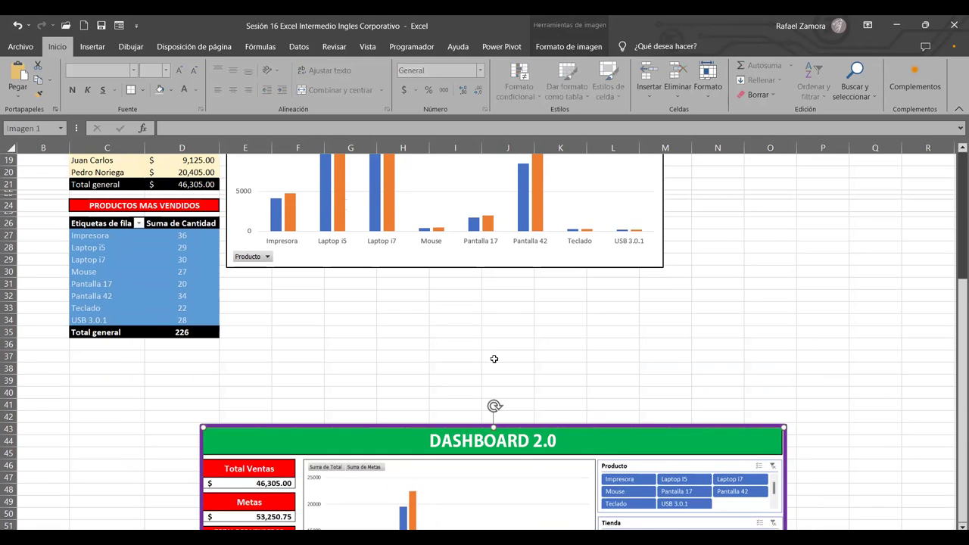
scroll(493, 404, up, 6)
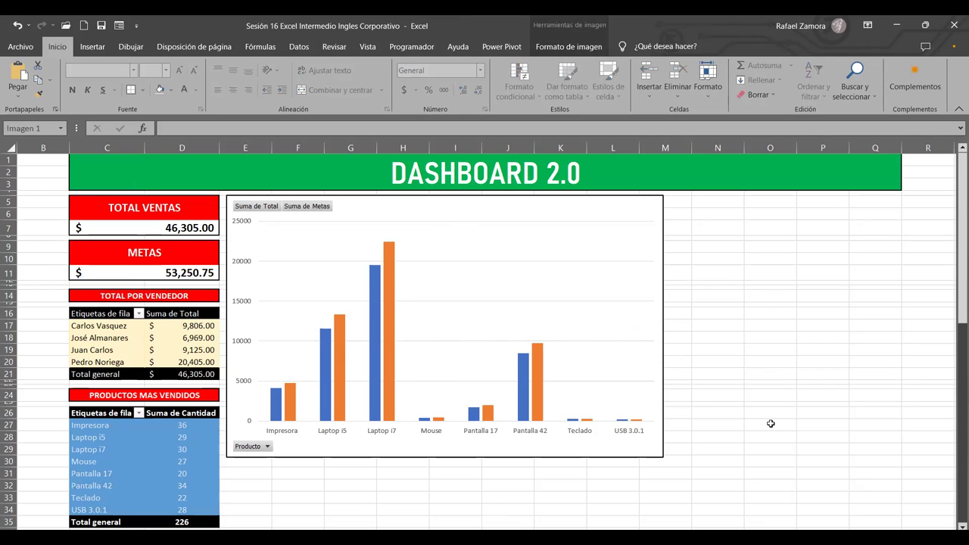
click(772, 455)
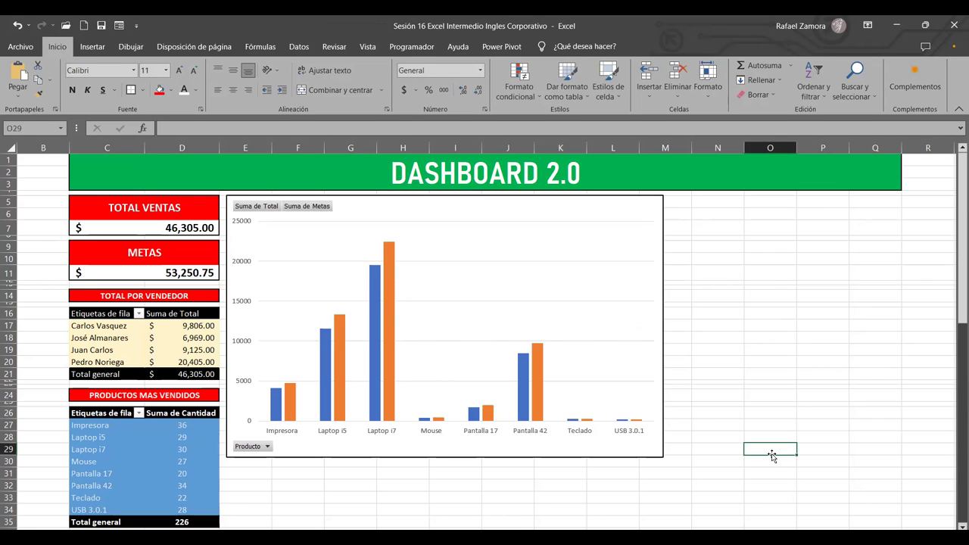
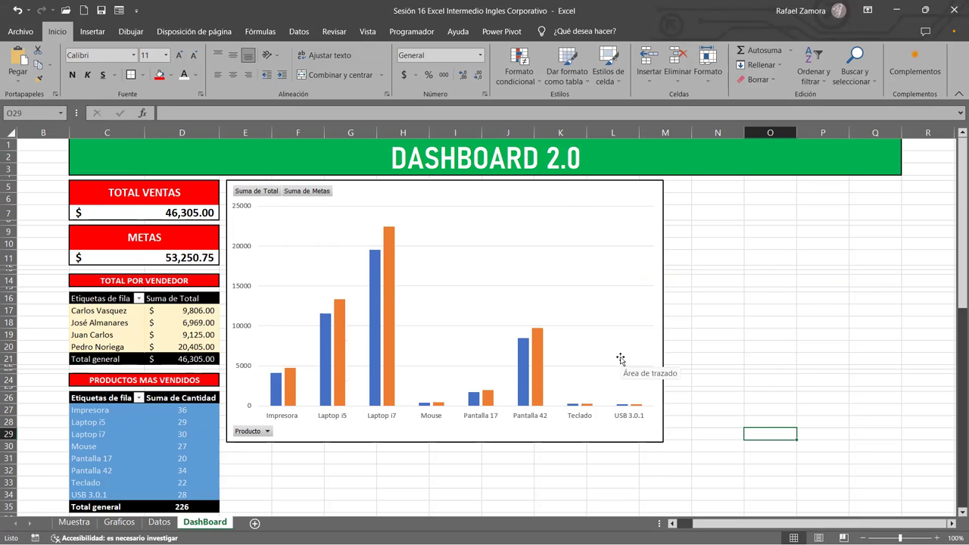
Review the outline thickness options for the column chart's area.
click(664, 264)
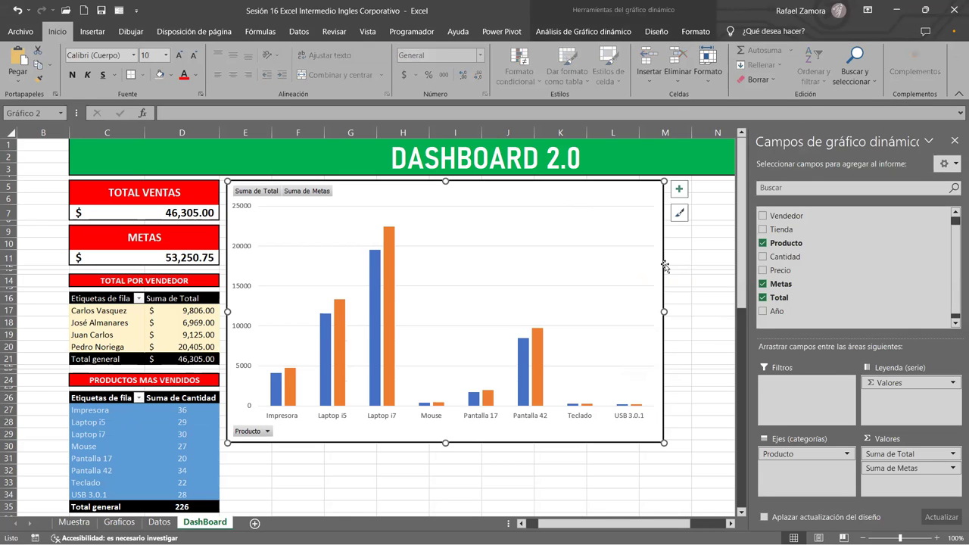
click(696, 31)
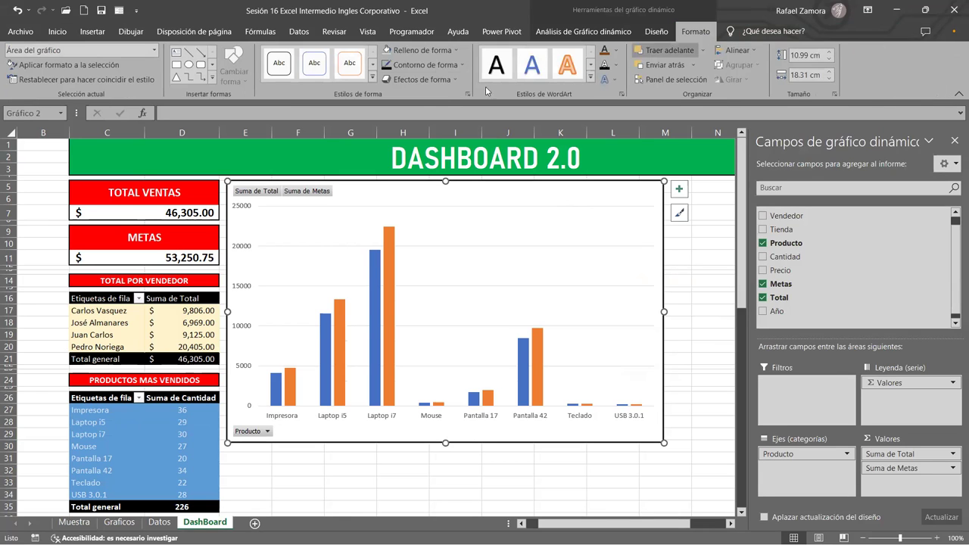
click(432, 66)
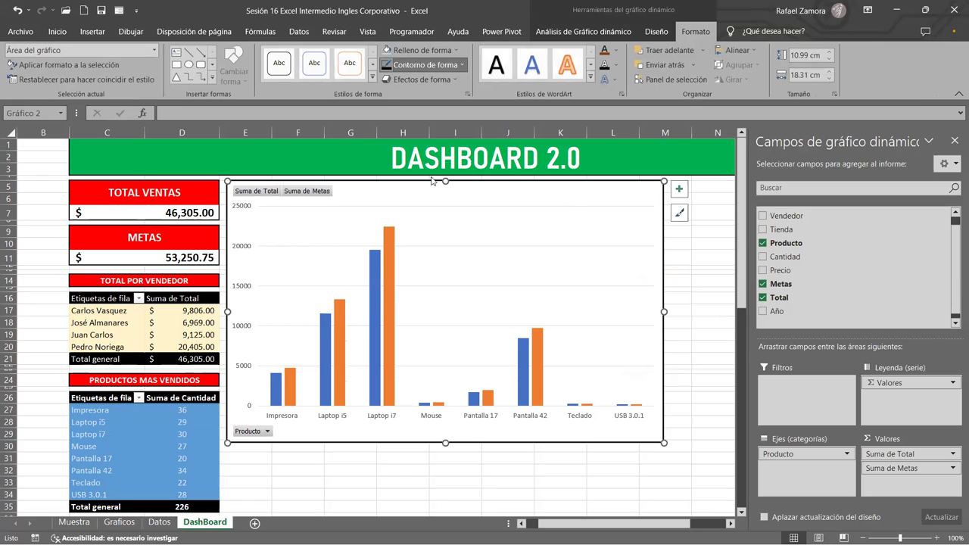
mouse_move(428, 246)
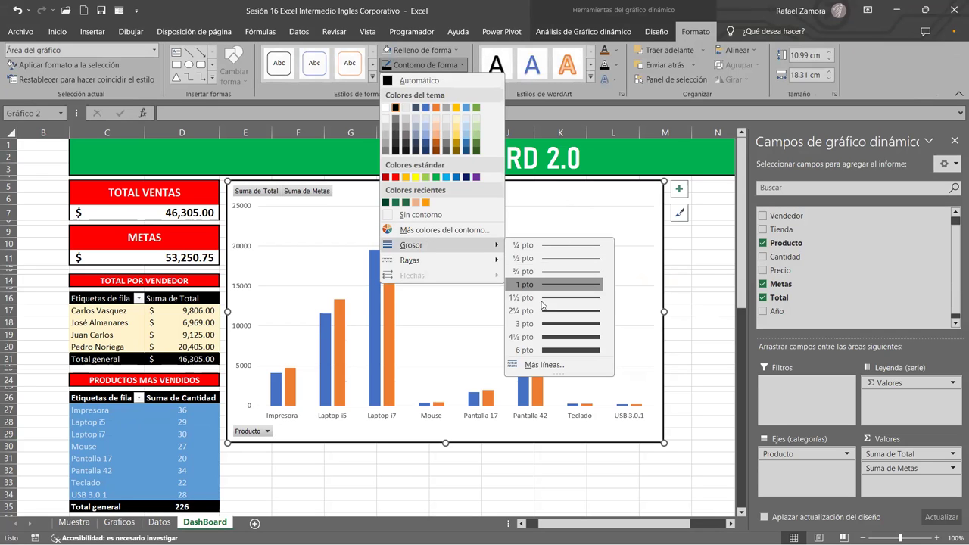
click(714, 280)
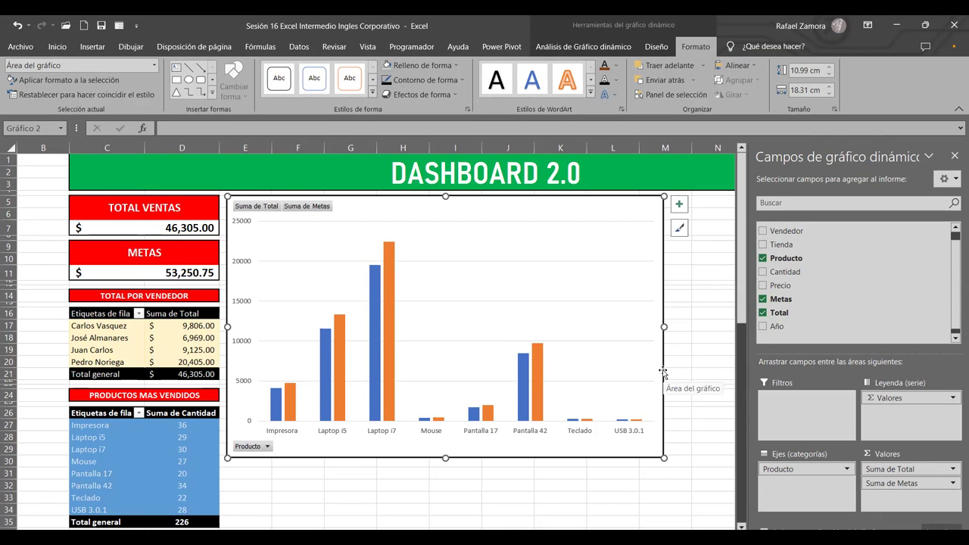
click(709, 282)
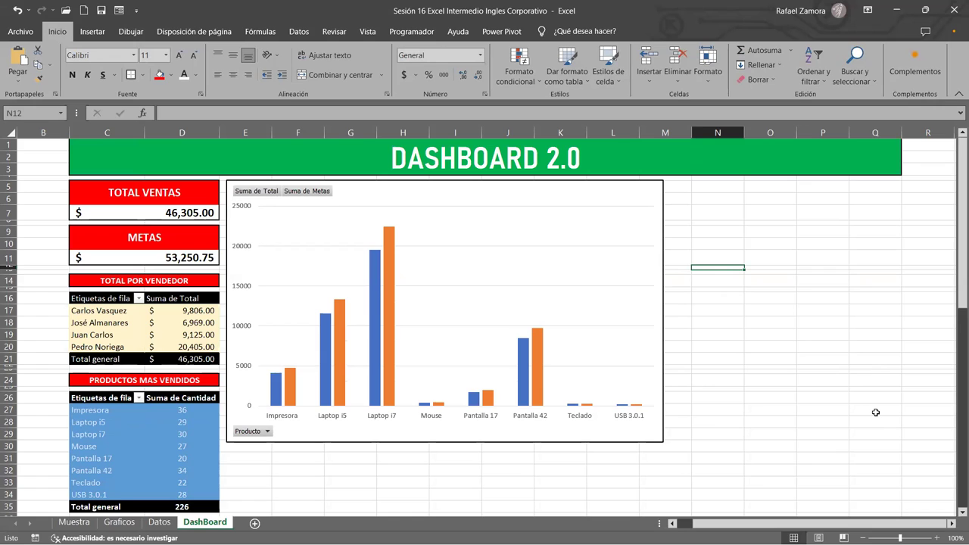
Compare the column chart with the chart in the sample picture and check the legend option among its chart elements.
click(663, 199)
scroll(659, 288, down, 9)
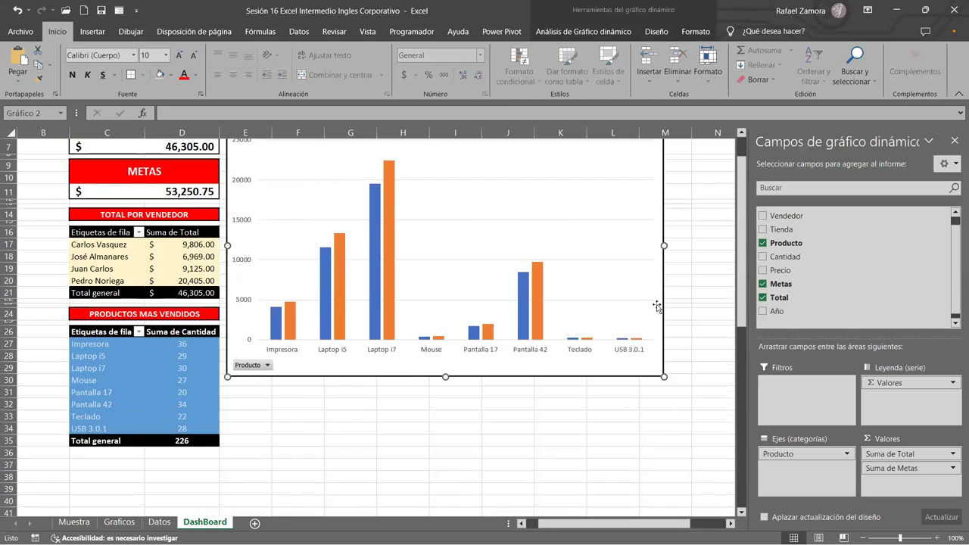
scroll(658, 313, down, 5)
scroll(658, 287, up, 12)
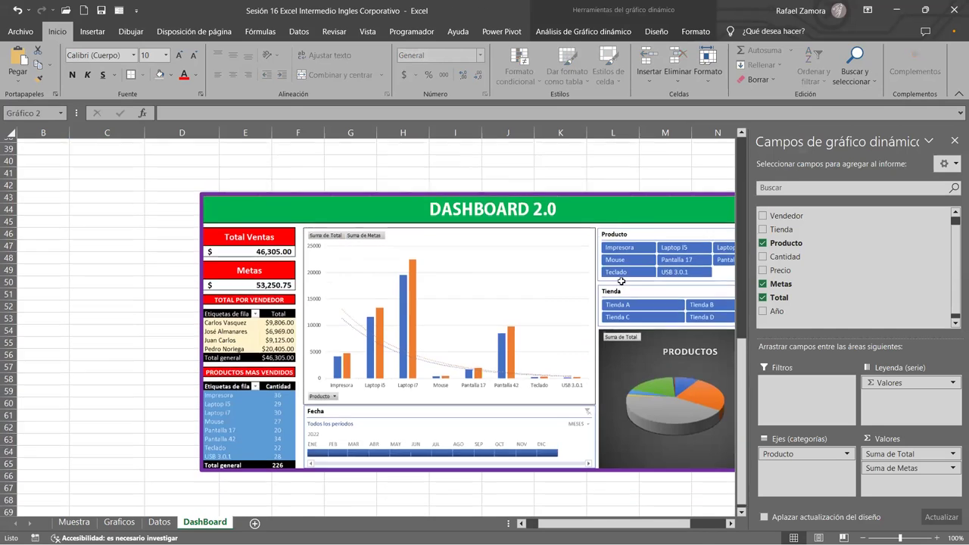
scroll(657, 218, up, 2)
click(680, 188)
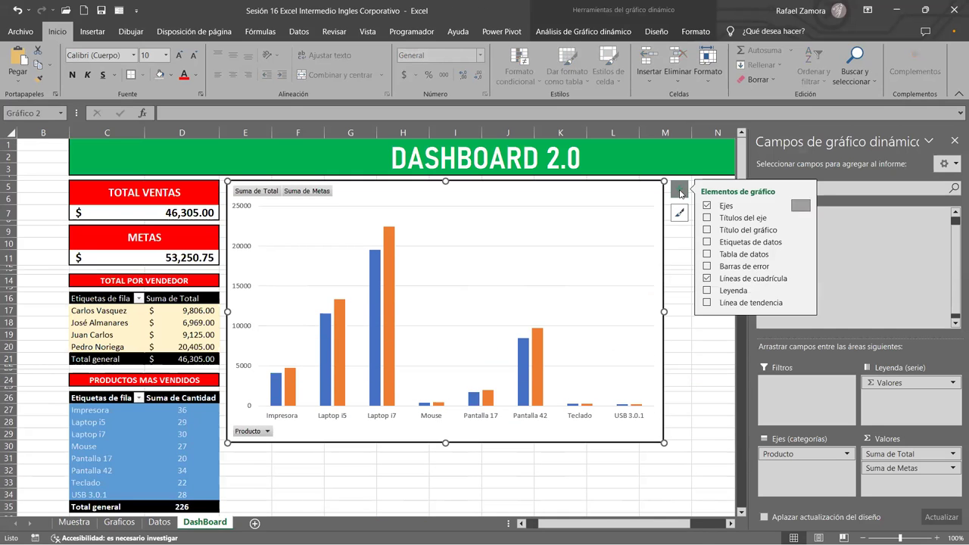
click(707, 291)
click(711, 383)
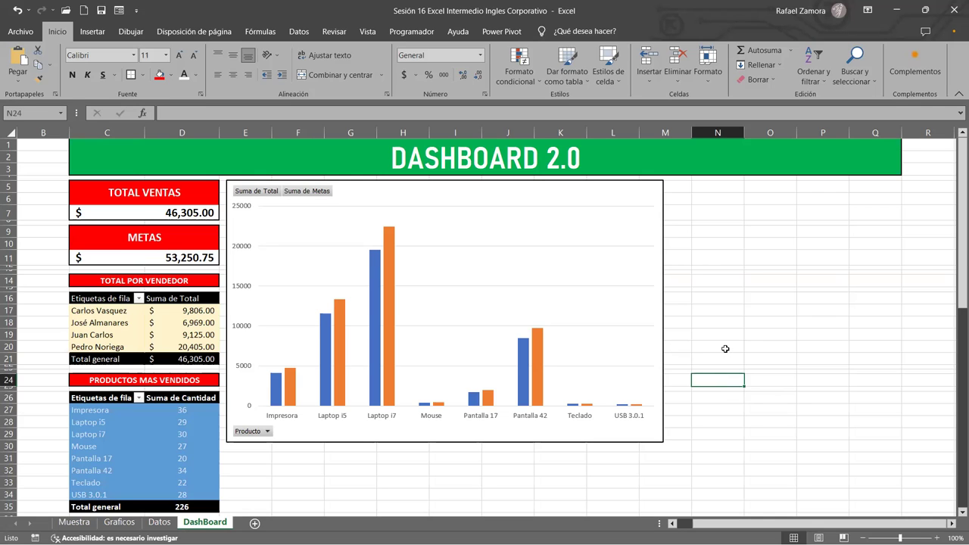
Examine the Fecha timeline in the sample dashboard picture and the matching free area below the column chart.
scroll(726, 350, down, 4)
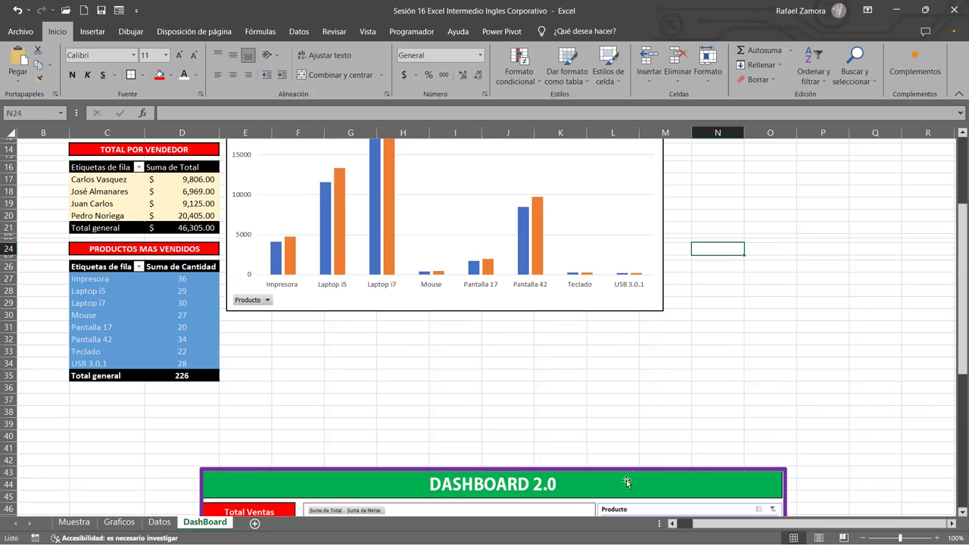
scroll(626, 480, down, 1)
scroll(763, 255, down, 4)
scroll(763, 255, down, 4)
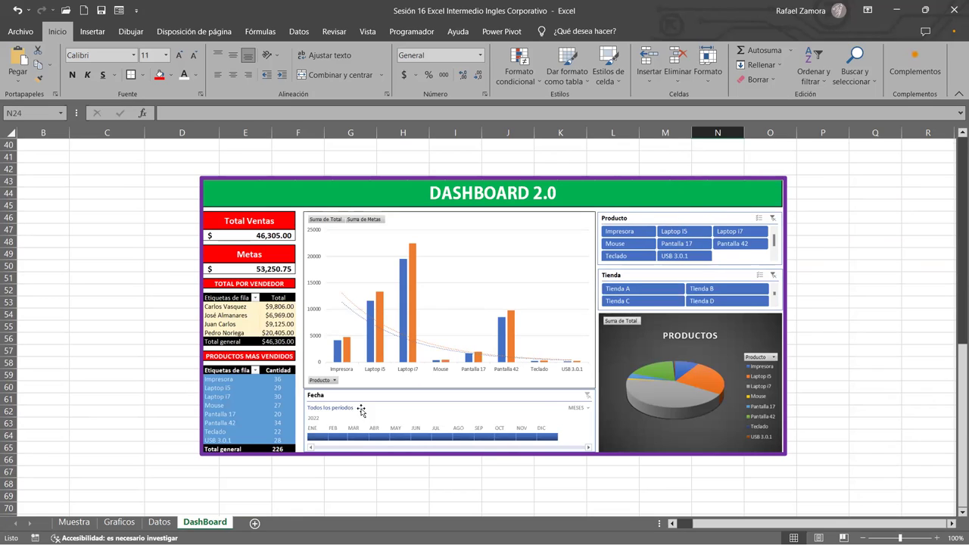
scroll(406, 329, up, 8)
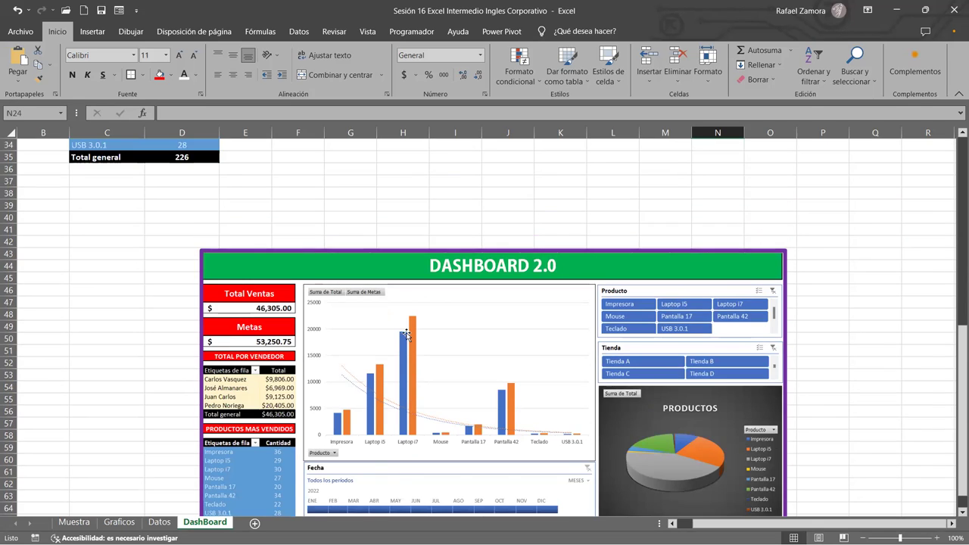
scroll(406, 329, up, 2)
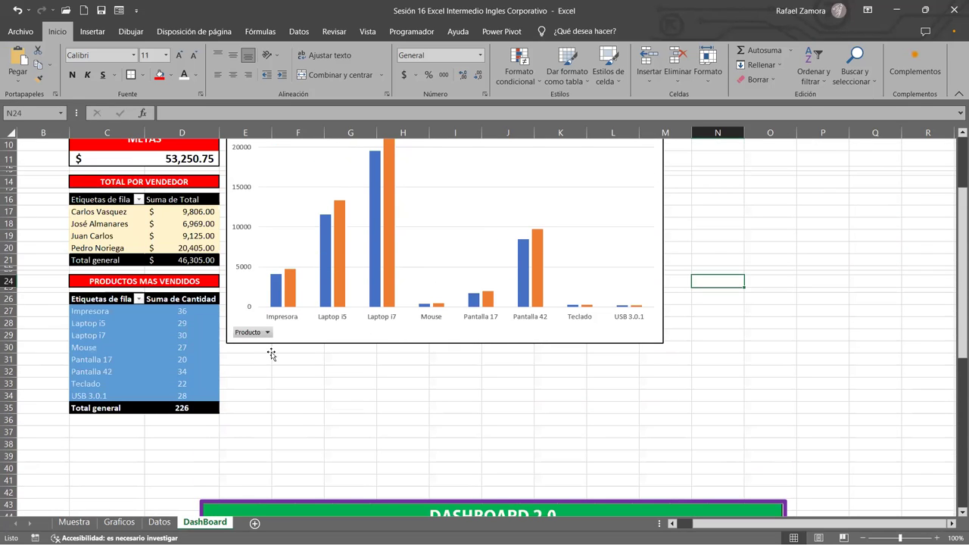
Check the slicer and timeline commands available for the PRODUCTOS MAS VENDIDOS pivot table.
click(214, 360)
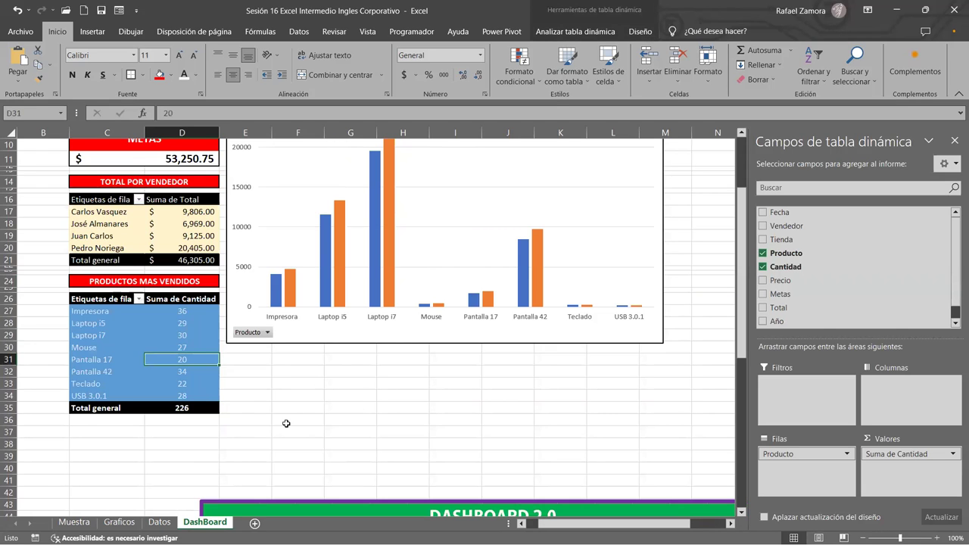
click(604, 34)
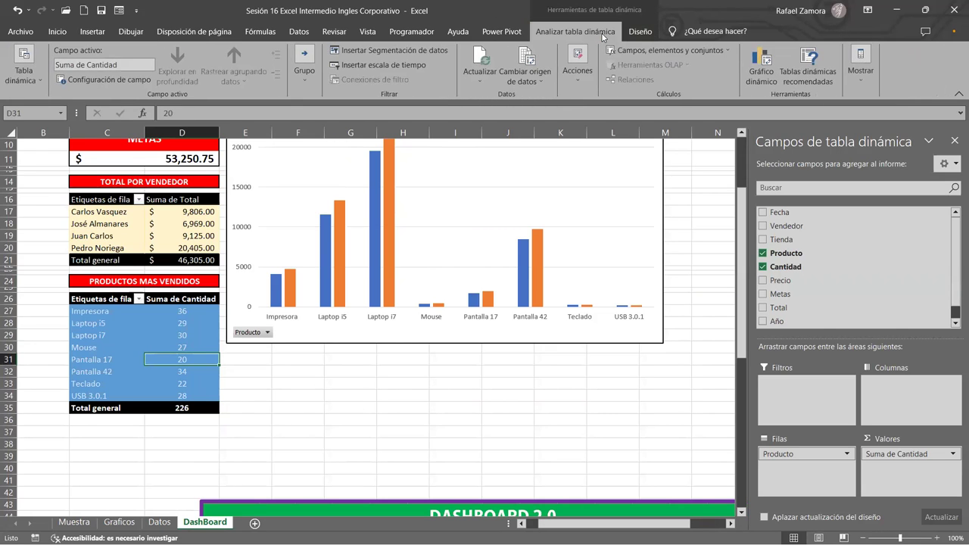
scroll(672, 265, up, 3)
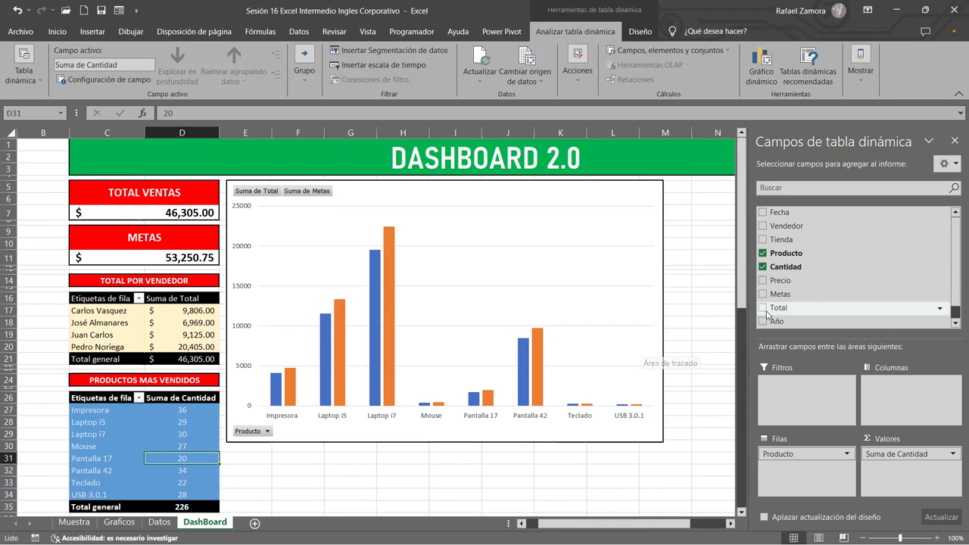
scroll(697, 333, down, 1)
scroll(696, 335, down, 1)
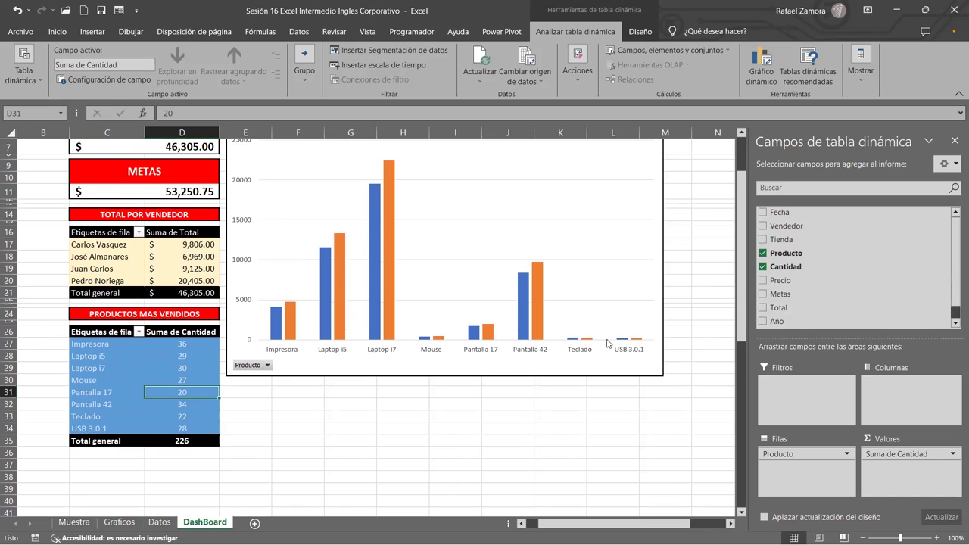
click(321, 429)
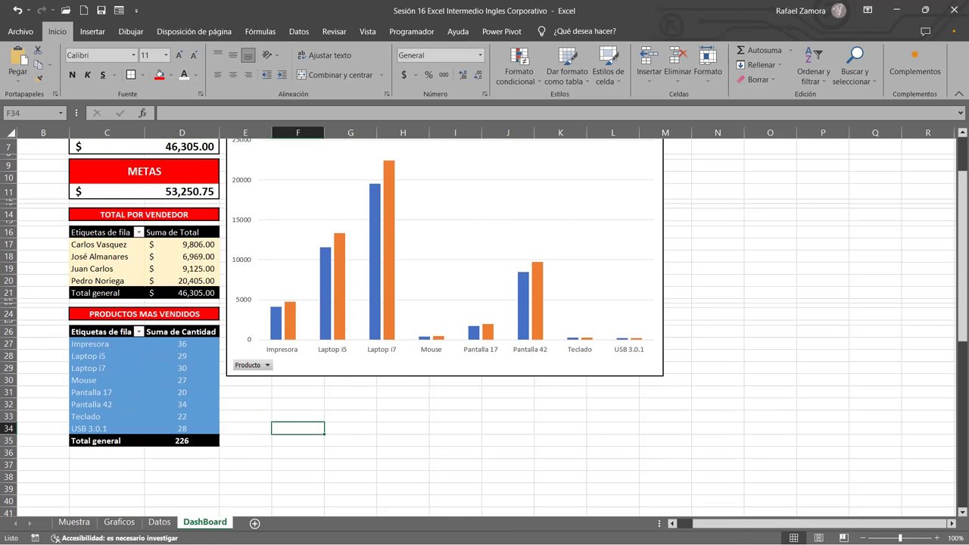
Inspect the product pivot table on the Graficos sheet and the source table on the Datos sheet.
scroll(206, 334, up, 2)
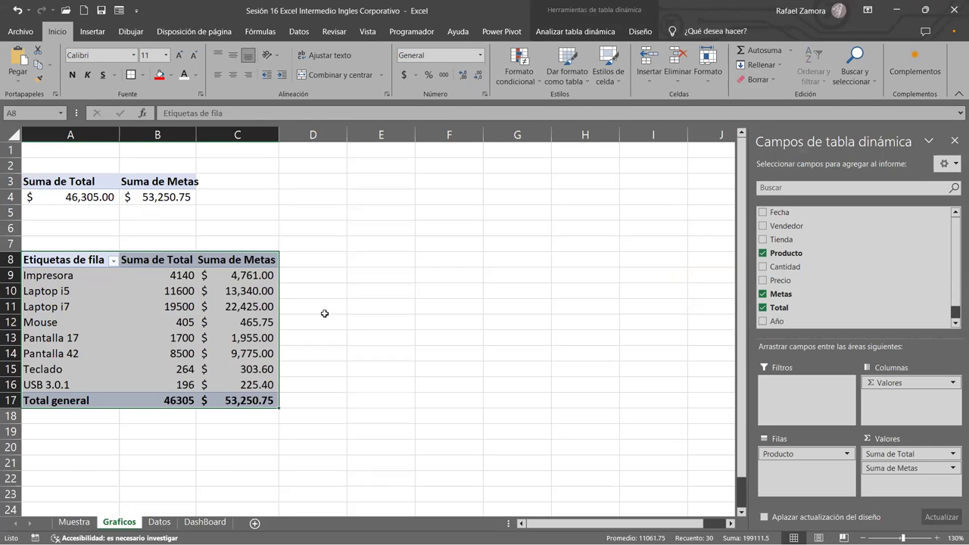
click(368, 323)
click(159, 521)
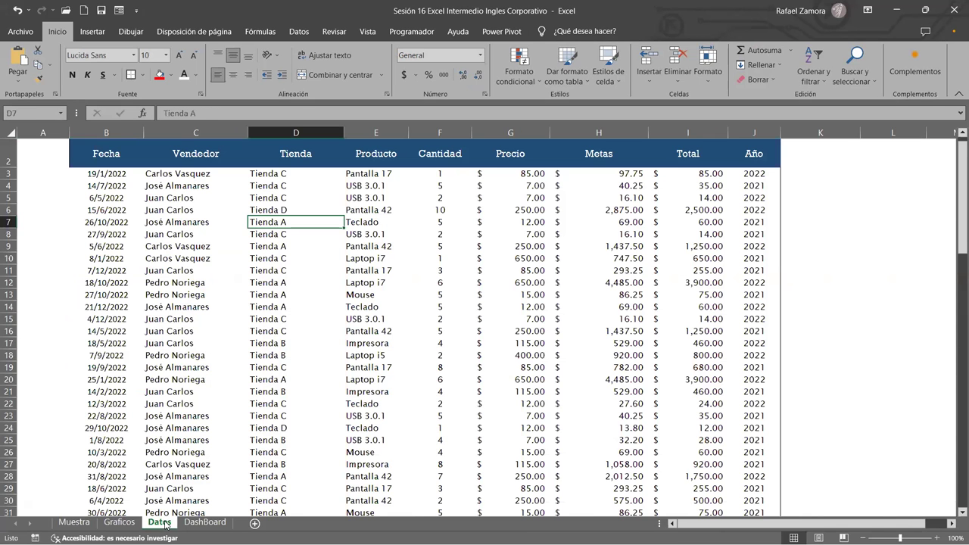
Return to the DashBoard sheet and examine the slicers and pie chart in the sample dashboard picture.
key(ctrl+Page_Down)
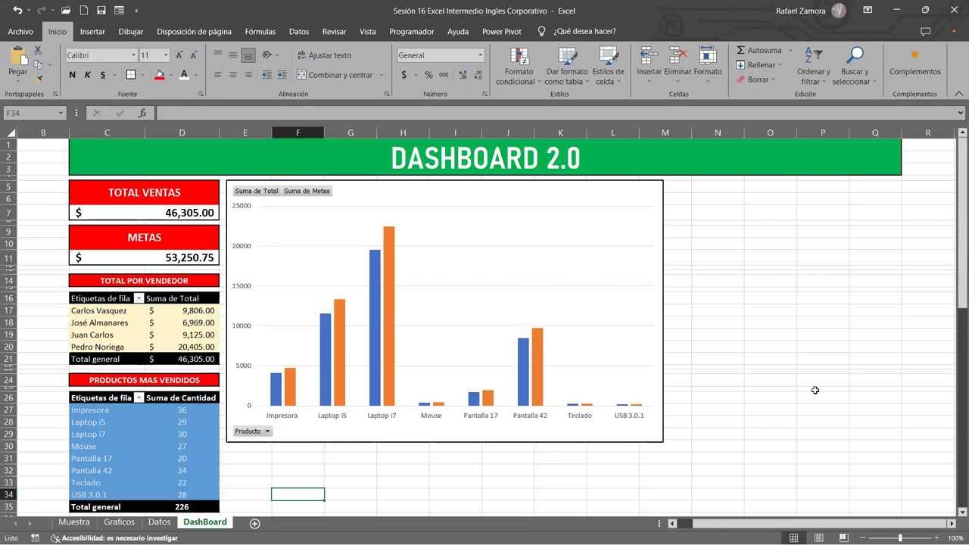
scroll(712, 425, up, 10)
scroll(718, 414, down, 11)
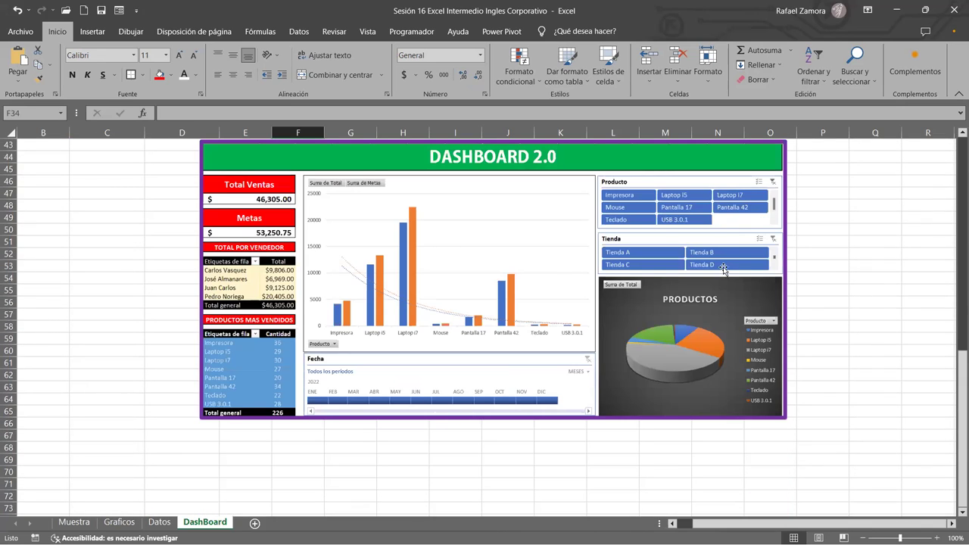
scroll(505, 298, up, 13)
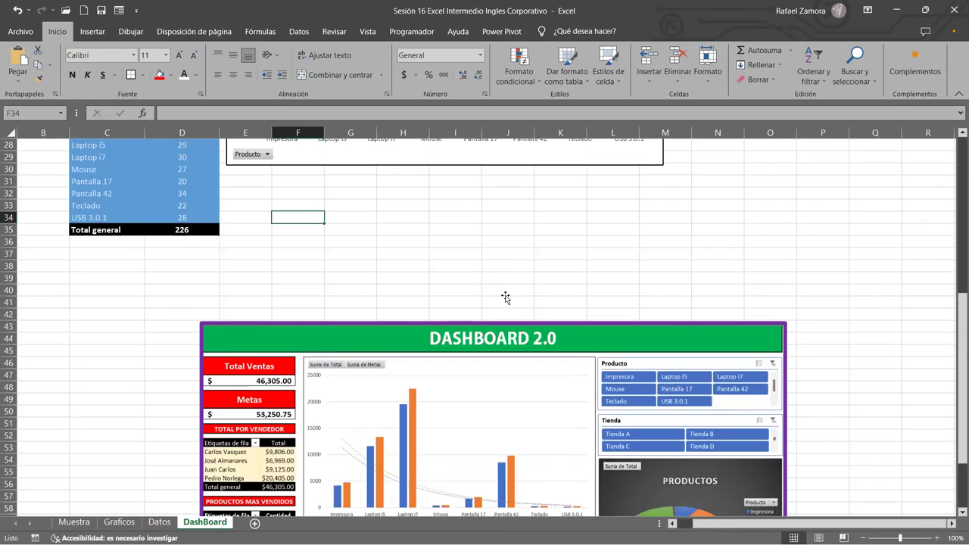
Insert a Fecha timeline for the PRODUCTOS MAS VENDIDOS pivot table on the DashBoard sheet.
click(213, 387)
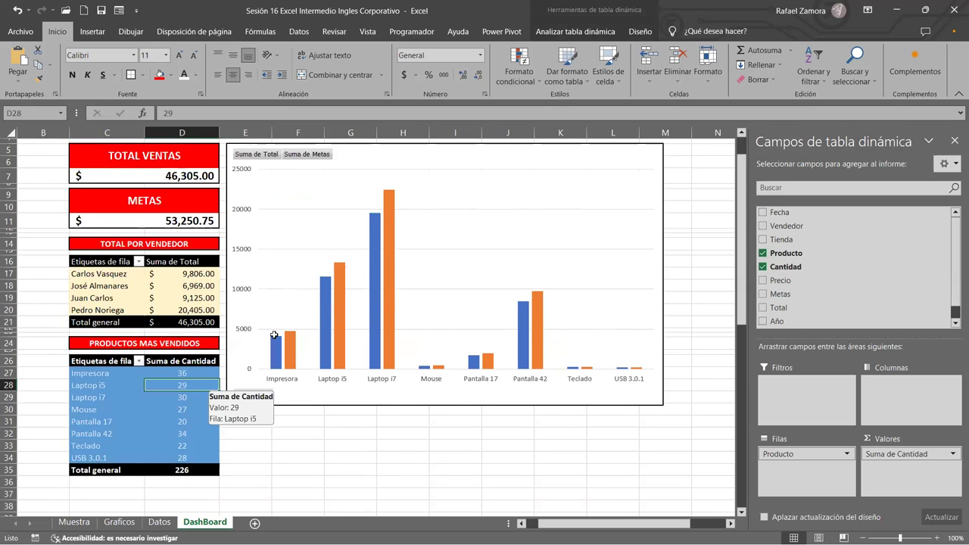
click(581, 33)
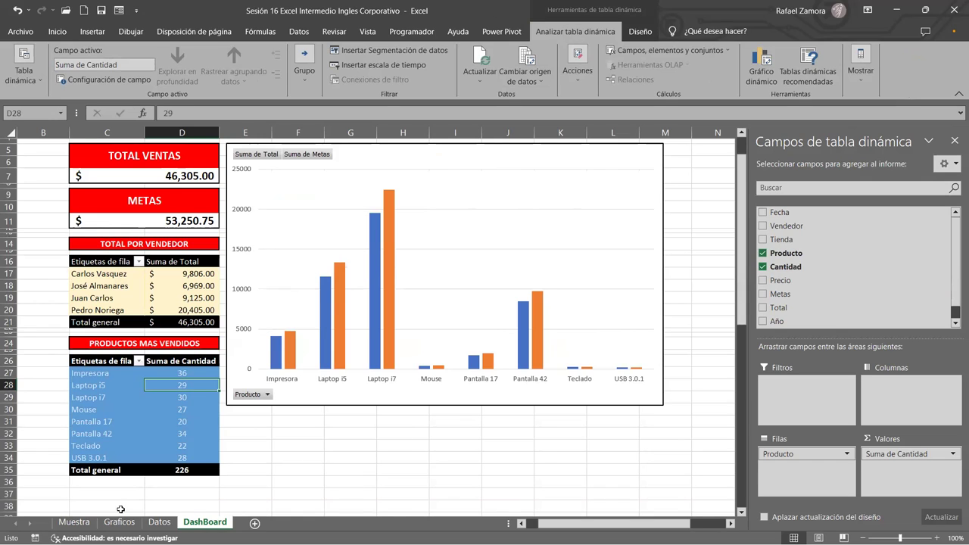
click(156, 522)
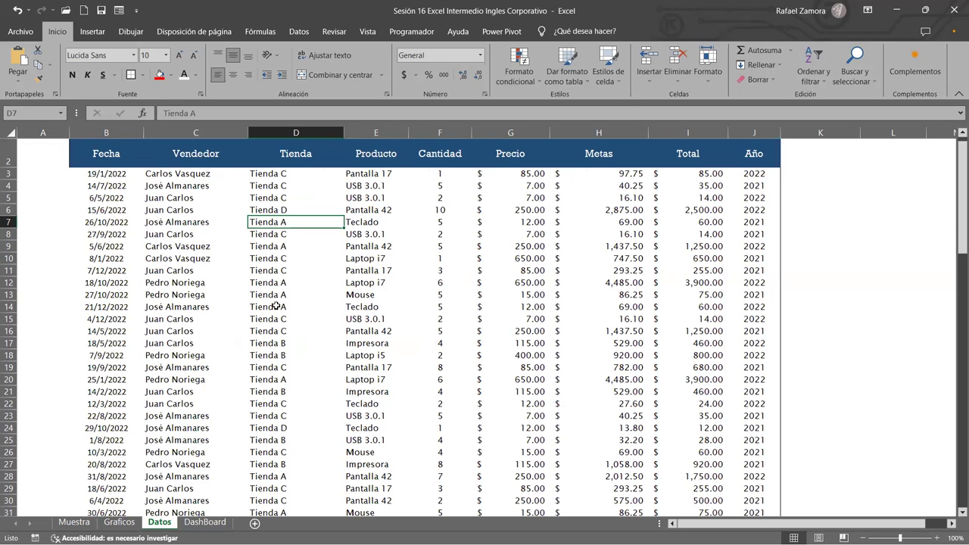
click(204, 522)
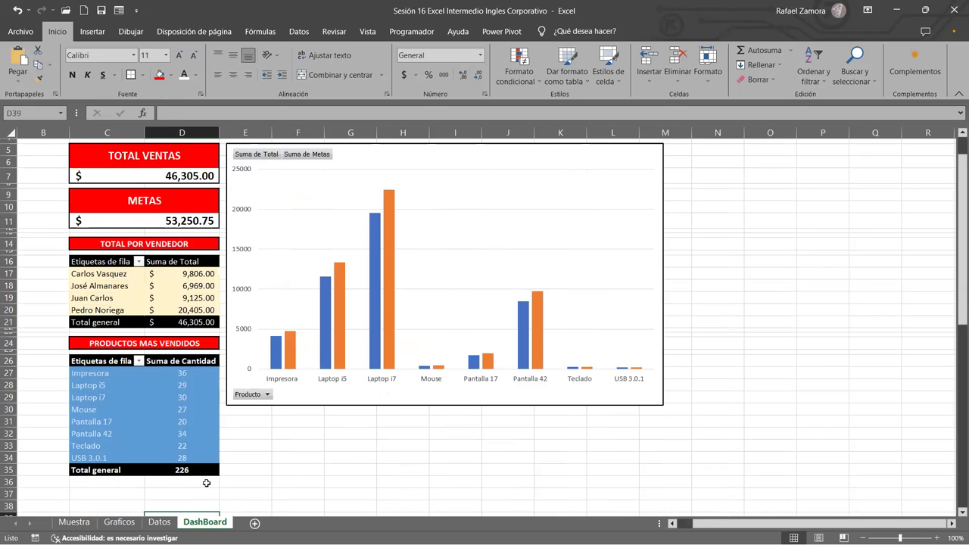
click(195, 430)
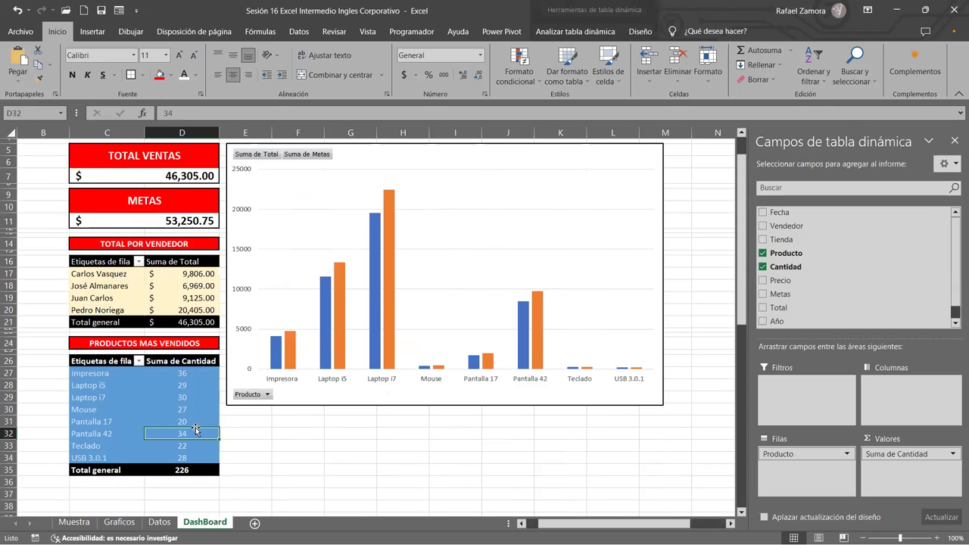
click(589, 36)
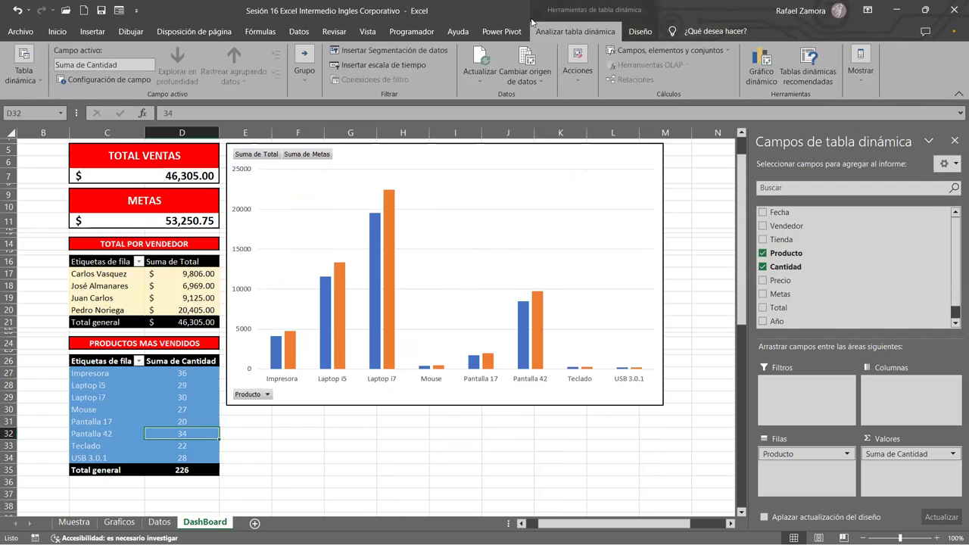
click(414, 66)
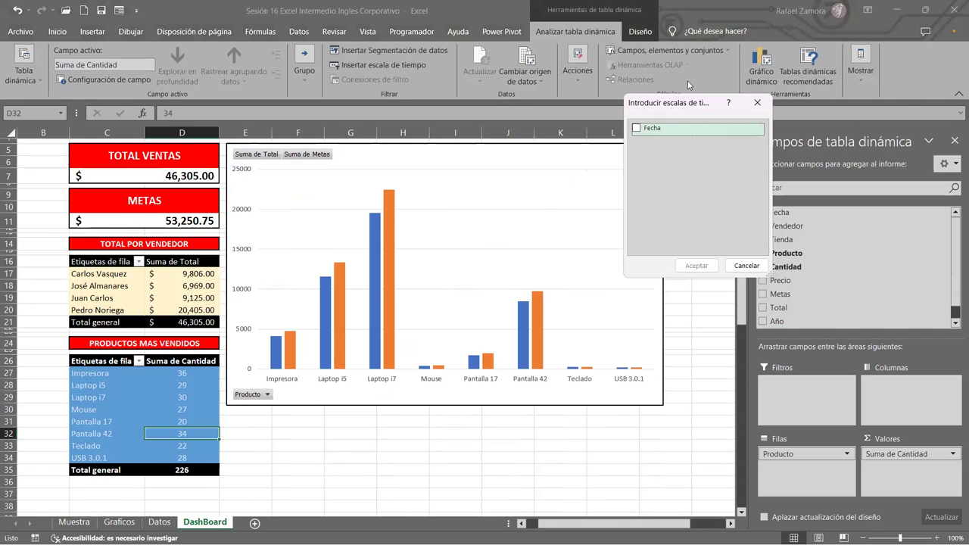
drag(658, 110, 659, 113)
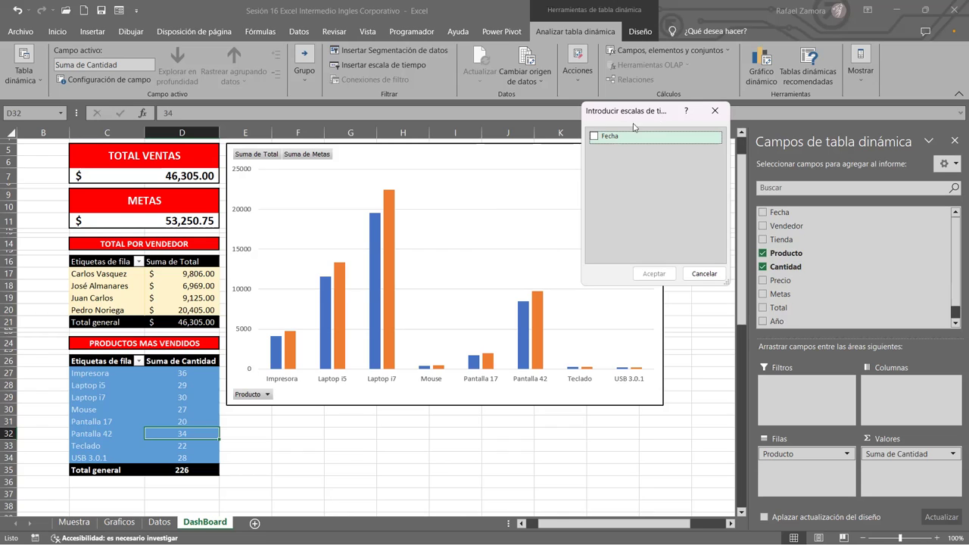
click(595, 138)
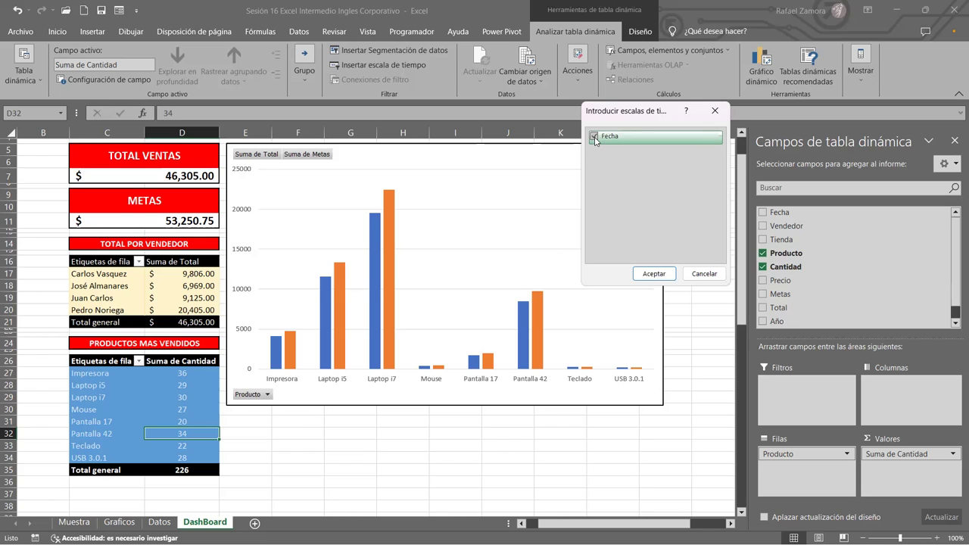
click(654, 274)
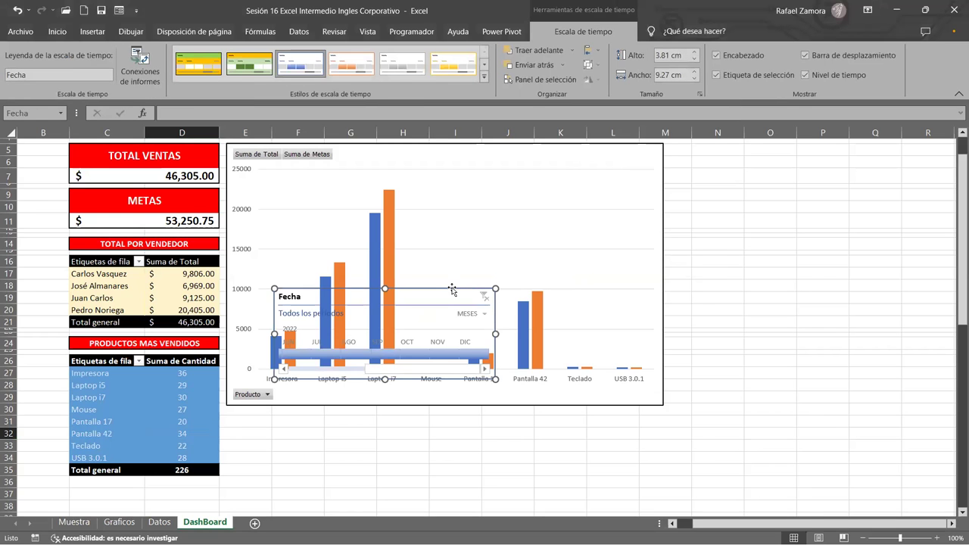
Place the Fecha timeline directly below the column chart and resize it to about 18.27 cm wide and 2.86 cm high.
drag(447, 303, 398, 409)
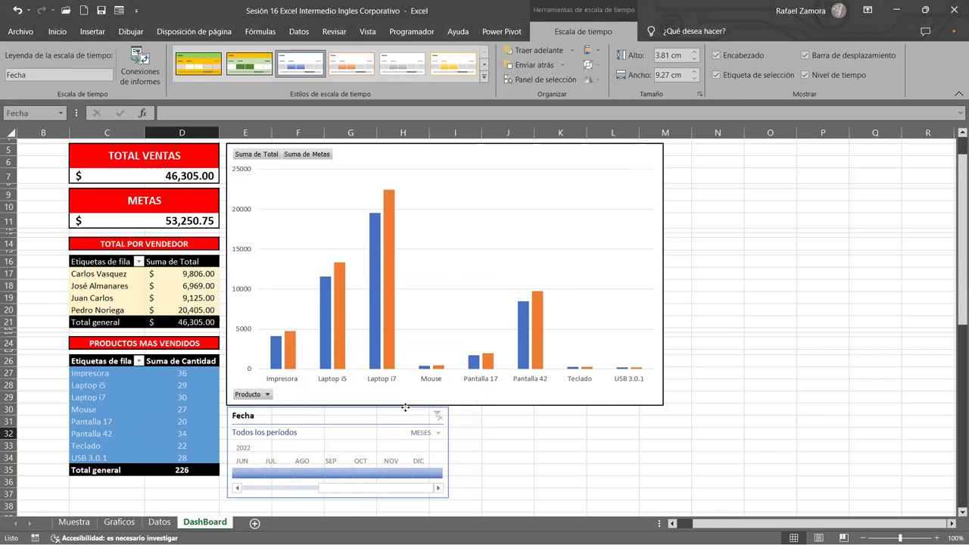
drag(448, 455, 662, 444)
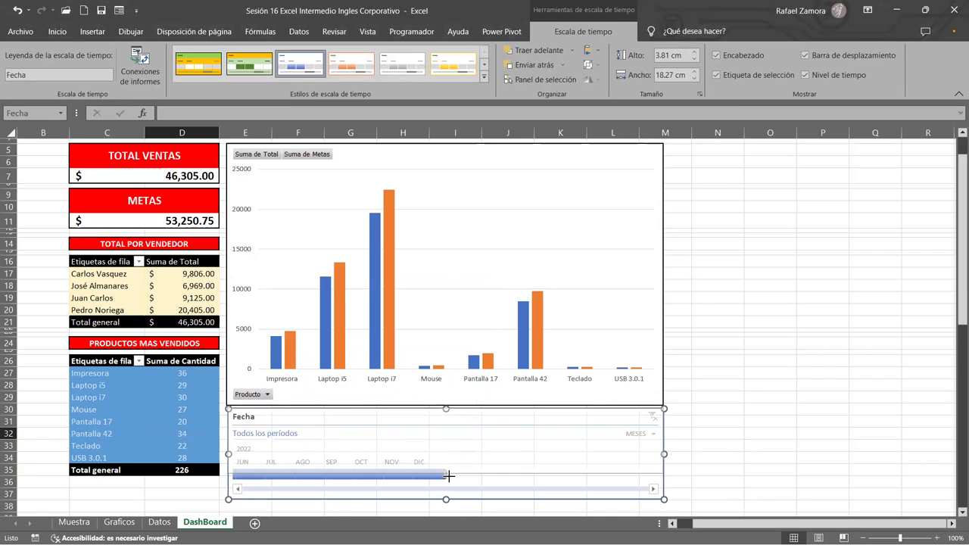
drag(448, 475, 452, 477)
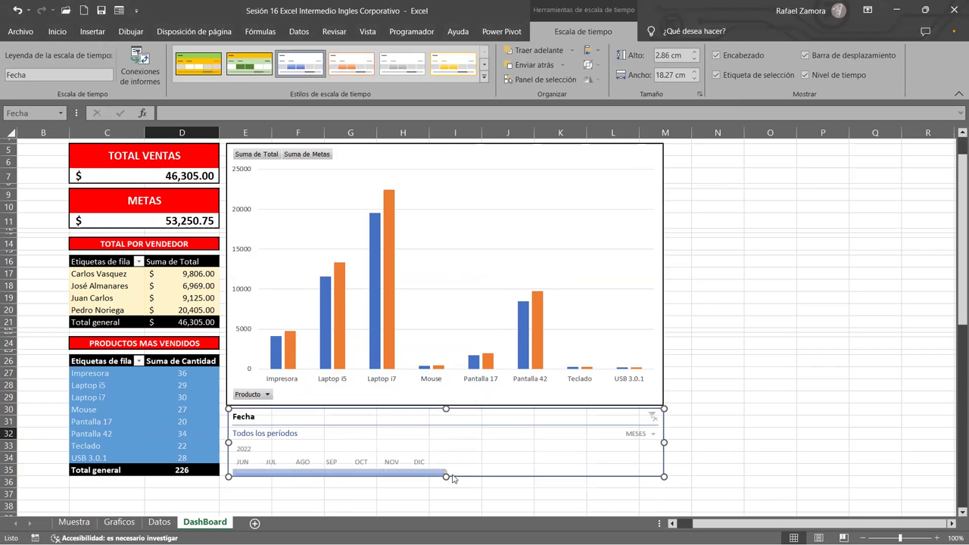
key(Escape)
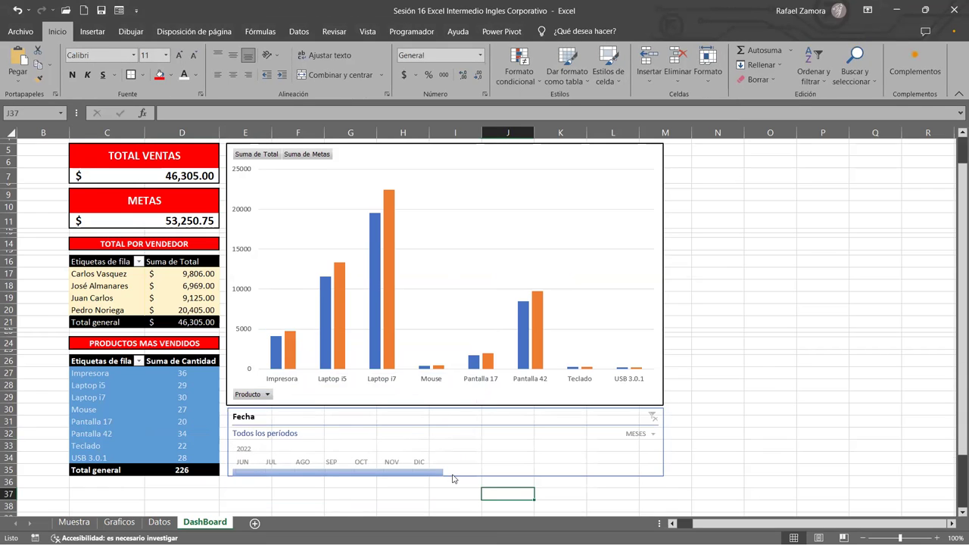
Fine-tune the Fecha timeline's width to about 18.35 cm to match the column chart above it.
click(664, 452)
drag(665, 443, 666, 446)
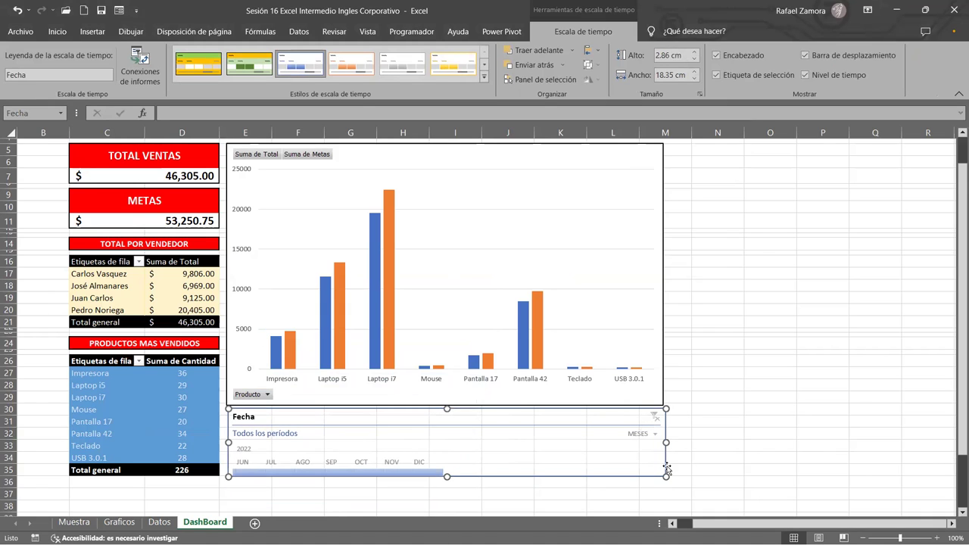
click(721, 464)
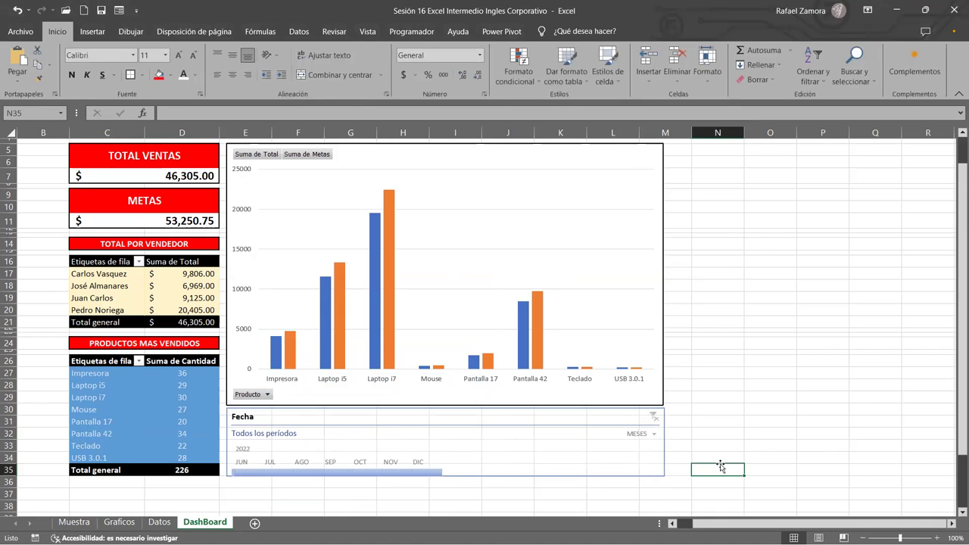
click(665, 442)
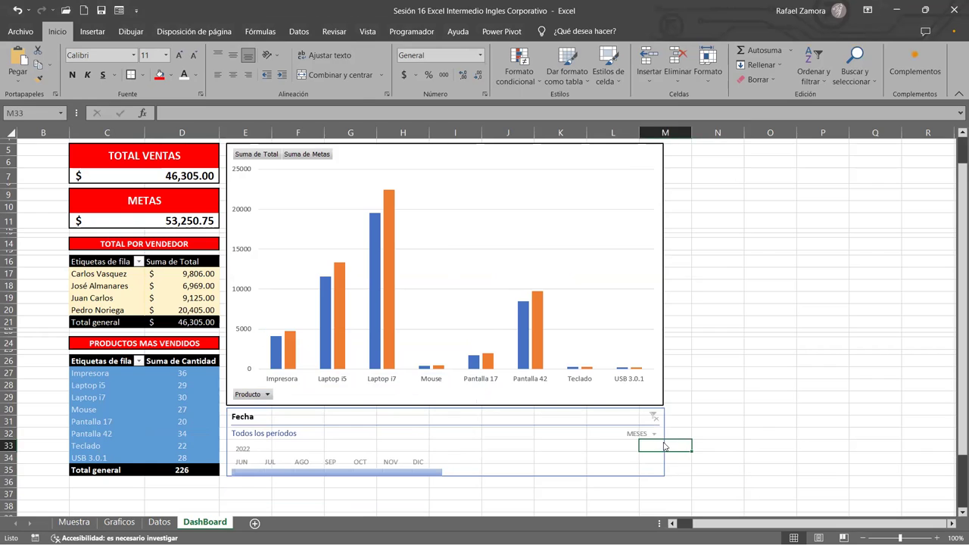
click(664, 434)
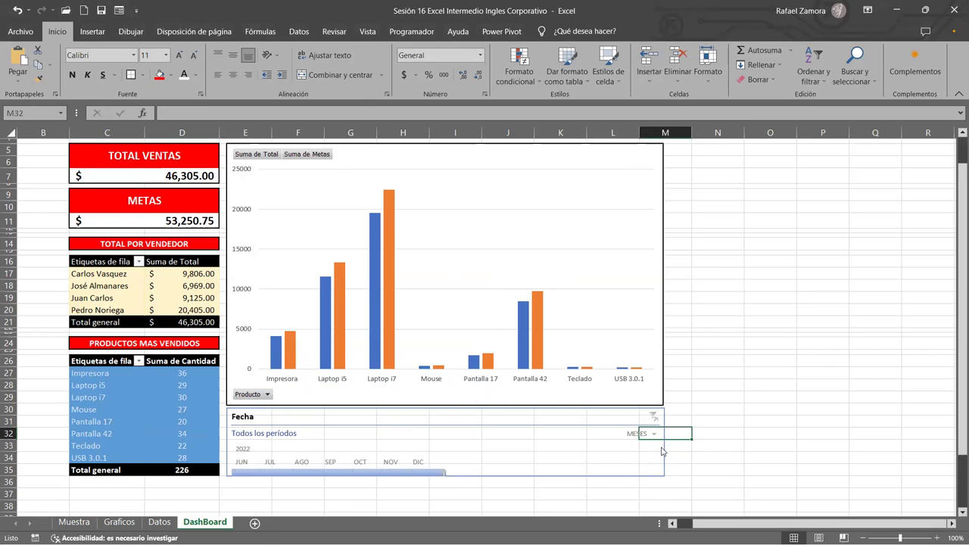
click(662, 452)
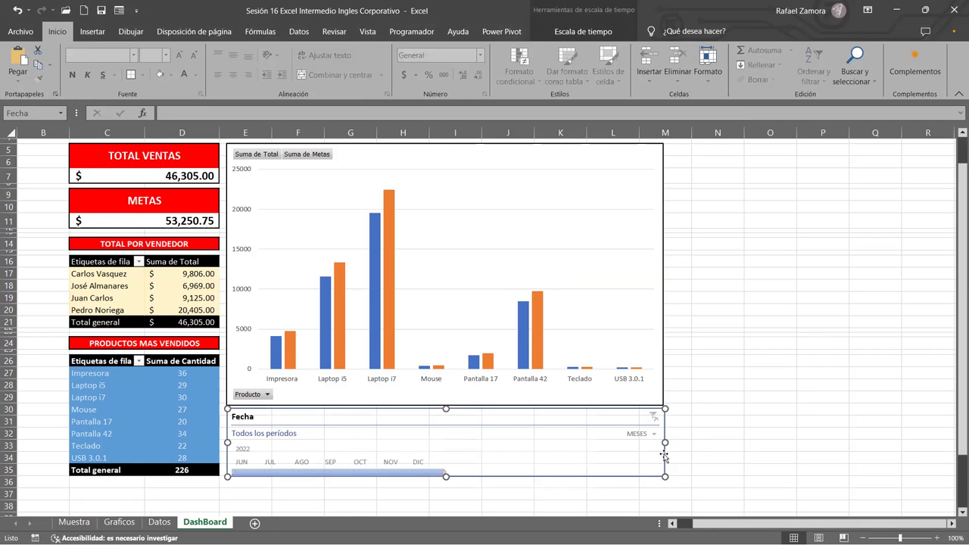
click(704, 443)
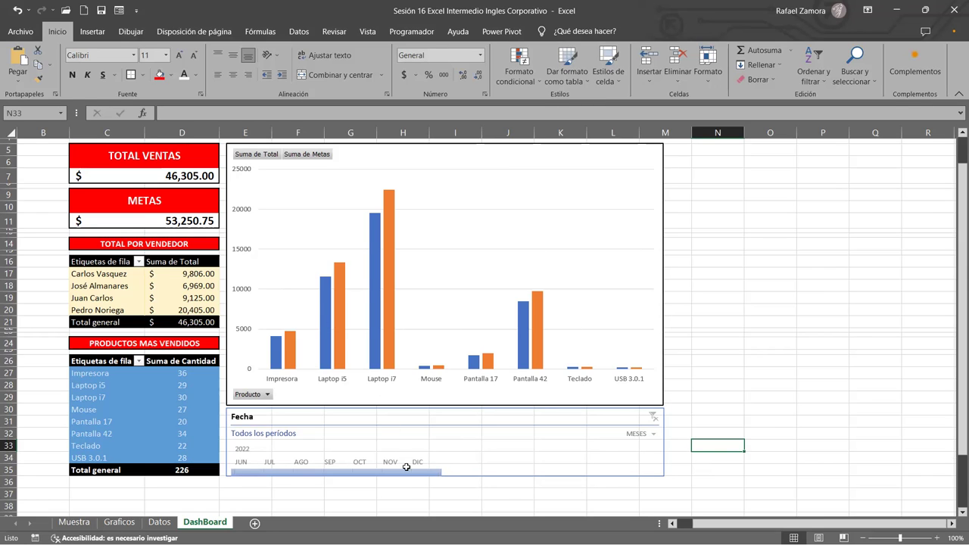
Increase the Fecha timeline's height to reach about row 37, leaving room for its scroll bar.
click(196, 384)
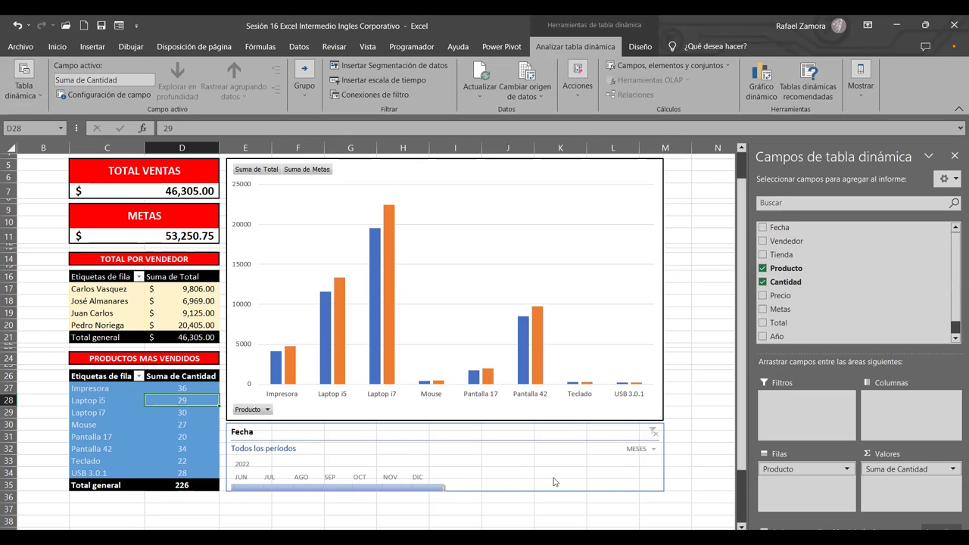
click(664, 462)
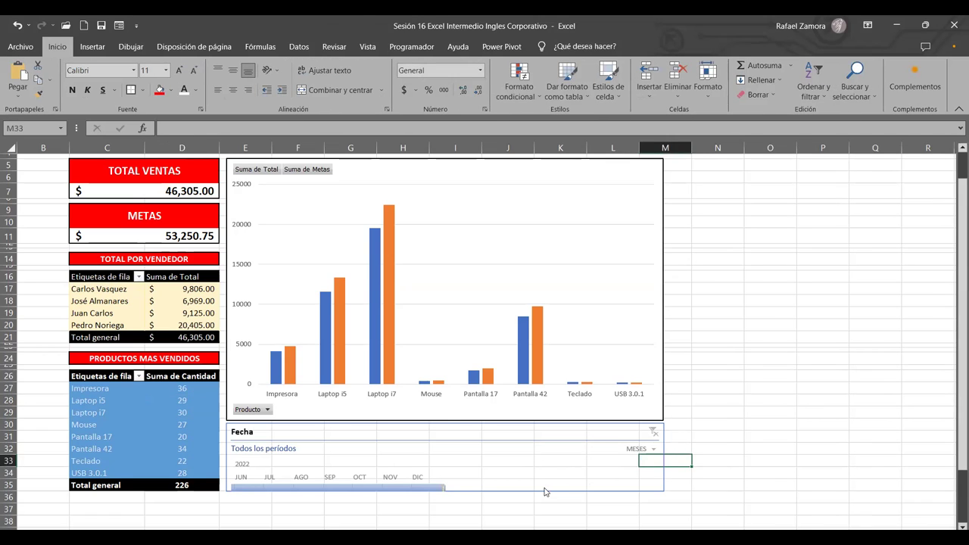
click(545, 492)
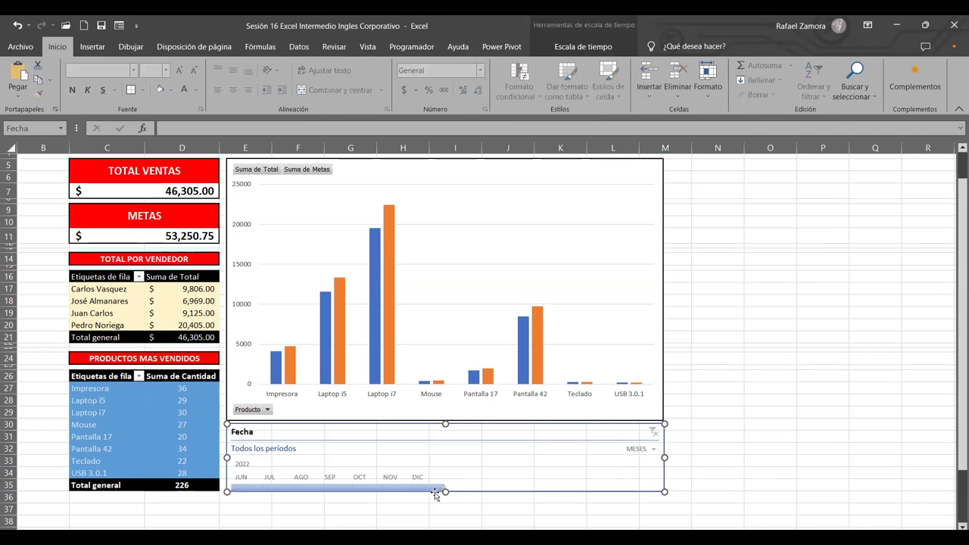
drag(446, 493, 443, 502)
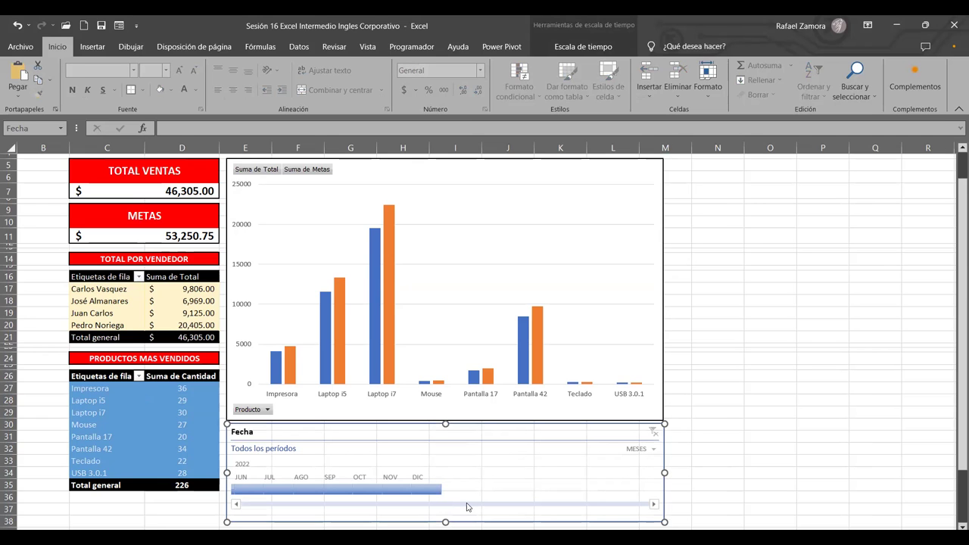
scroll(613, 494, down, 4)
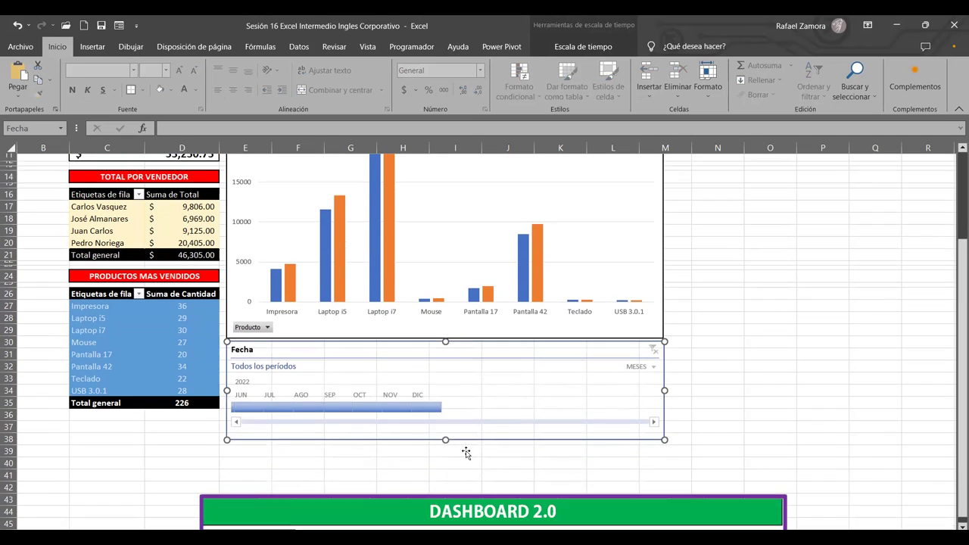
drag(443, 408, 443, 436)
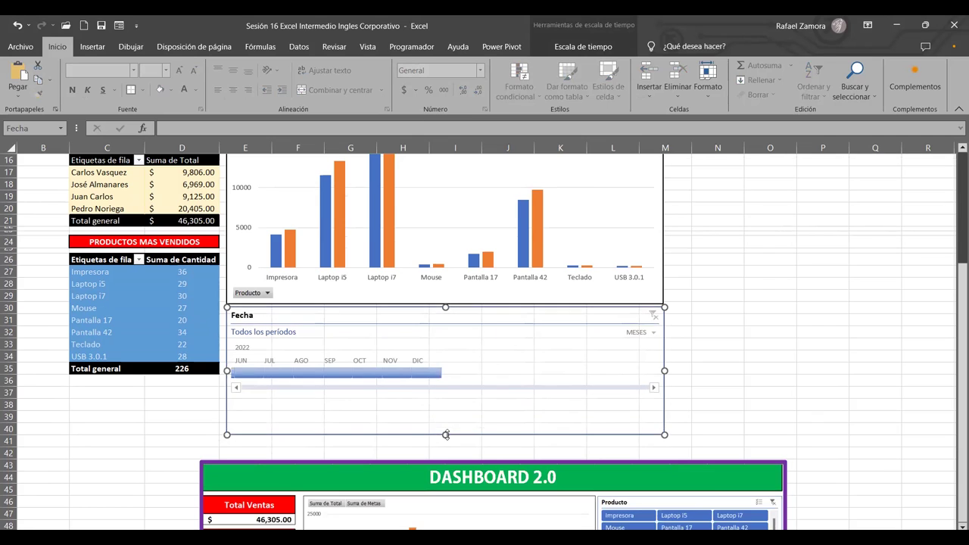
drag(456, 398, 455, 399)
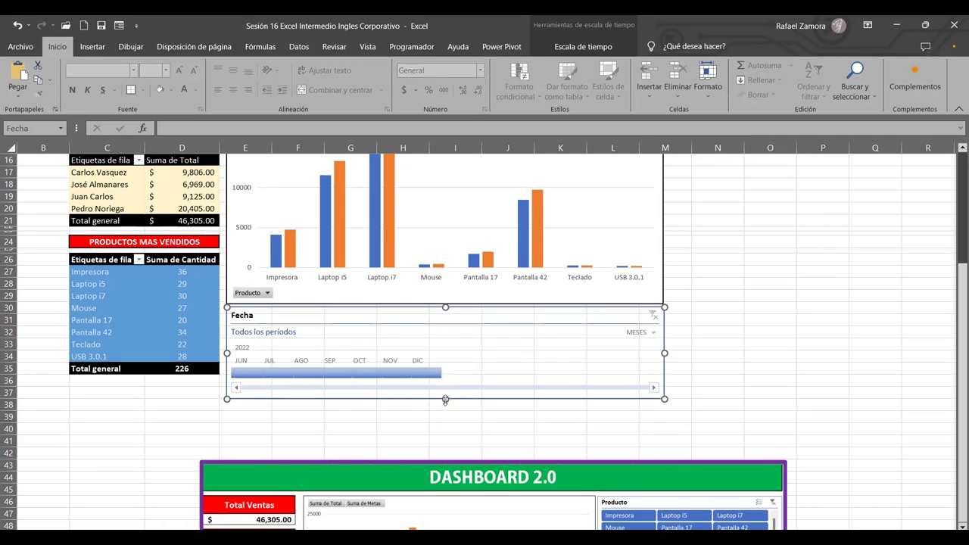
drag(446, 398, 445, 397)
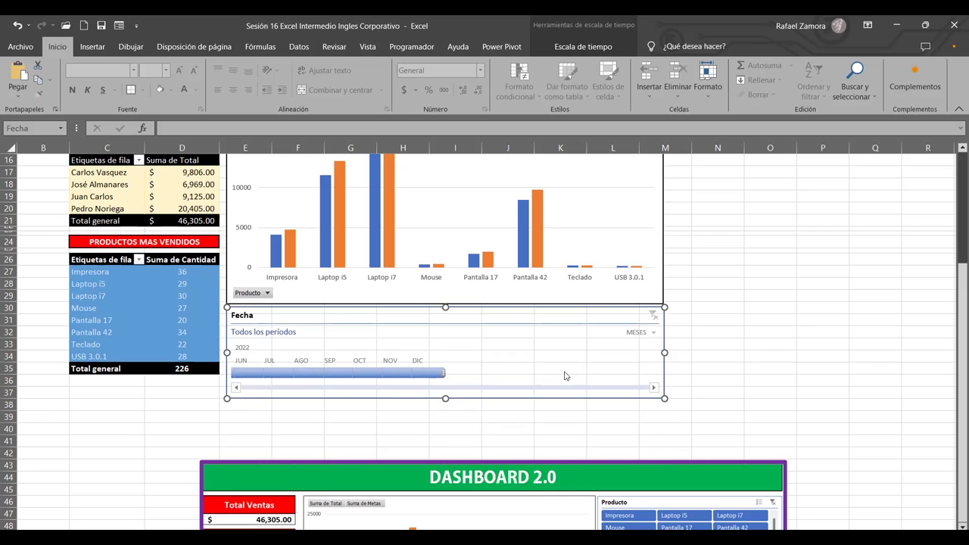
Nudge the Fecha timeline upward until its lower edge lines up with the pivot table's Total general row.
key(Up)
key(Up)
key(Up)
key(Up)
key(Up)
key(Up)
key(Up)
key(Up)
key(Up)
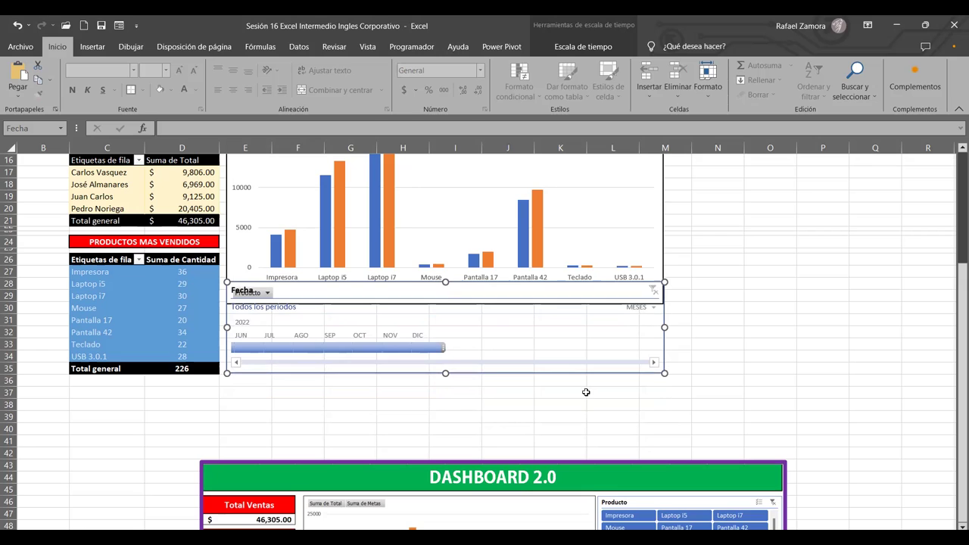
click(530, 402)
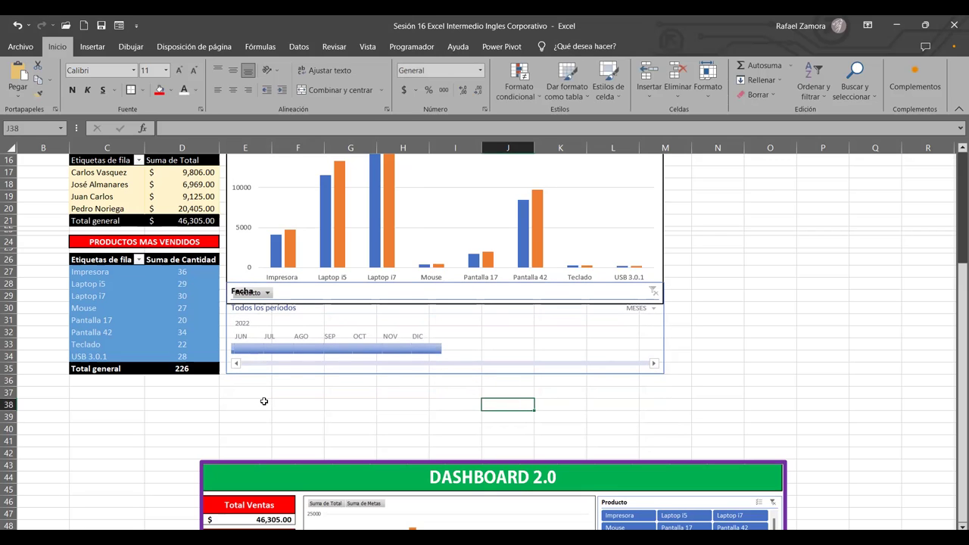
click(283, 372)
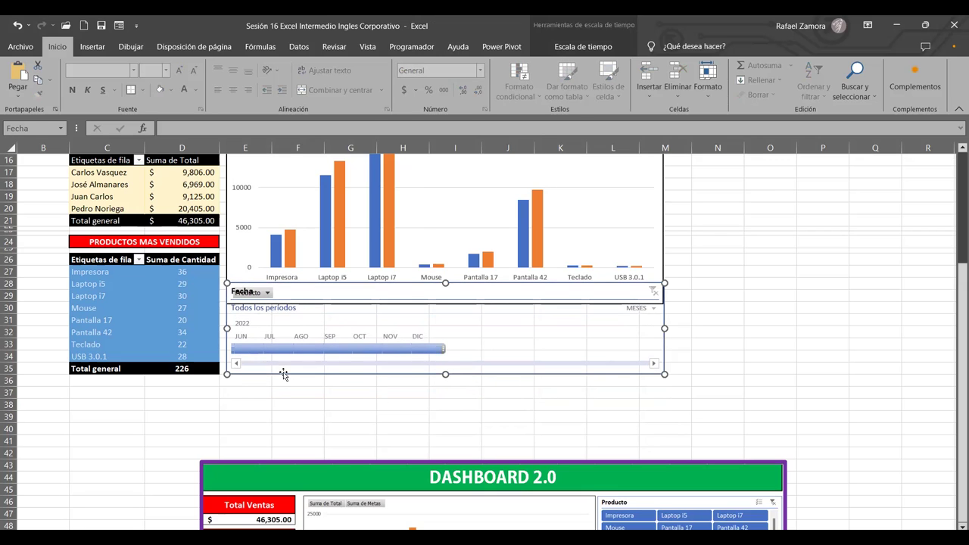
click(268, 403)
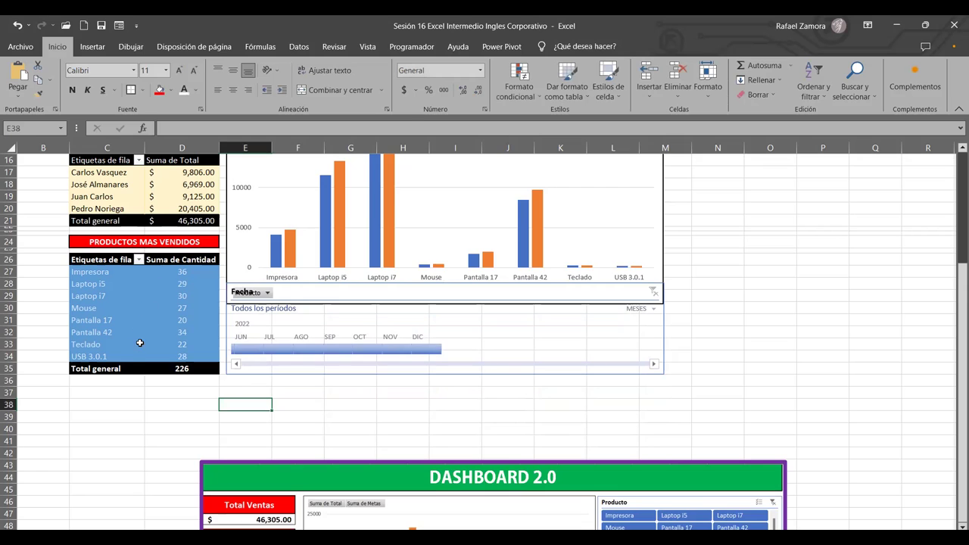
Shorten the column chart from its lower edge so it ends just above the Fecha timeline's header.
scroll(158, 257, up, 5)
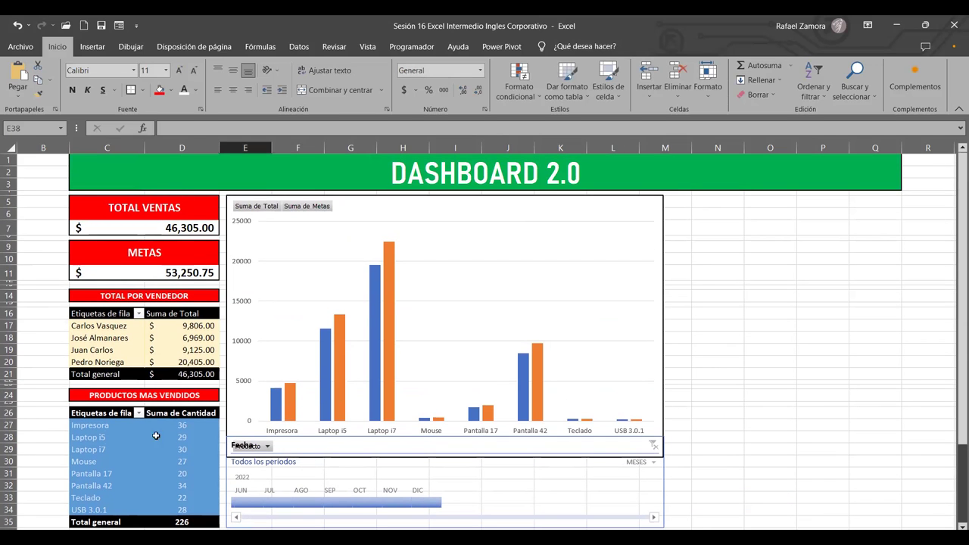
click(810, 439)
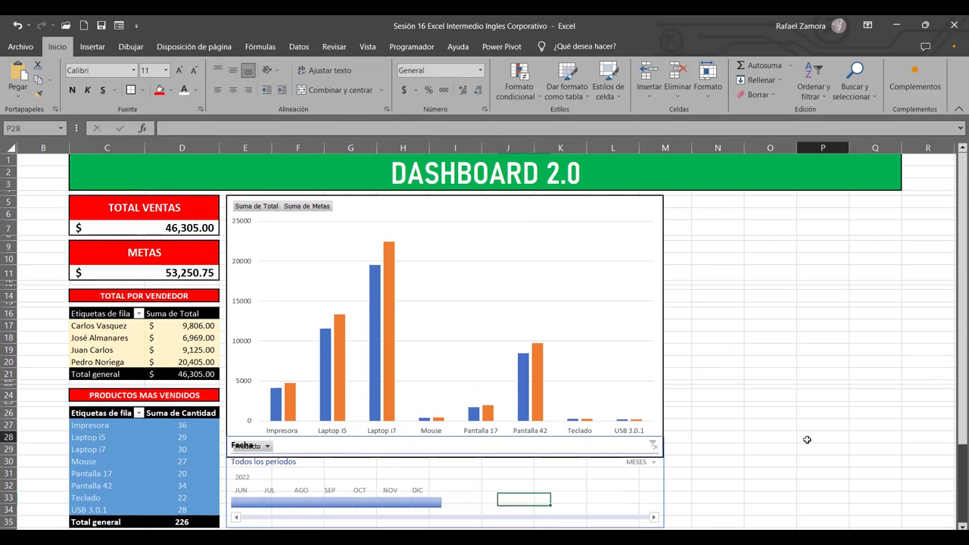
click(664, 400)
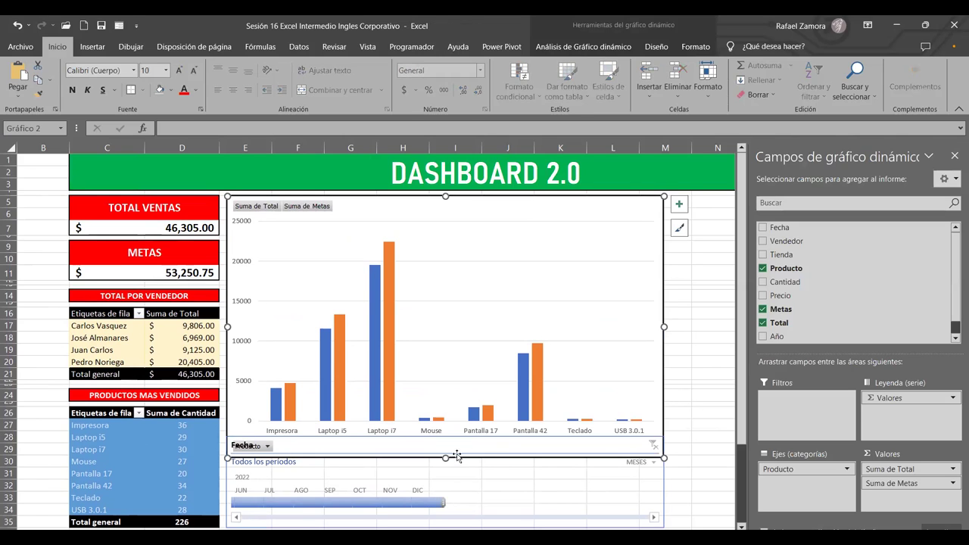
drag(445, 458, 446, 433)
click(708, 472)
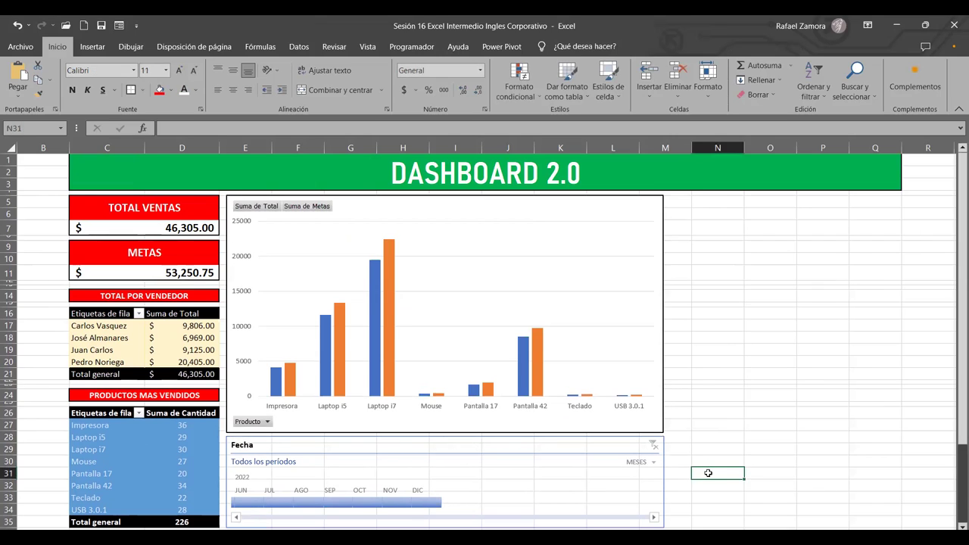
click(662, 391)
click(684, 396)
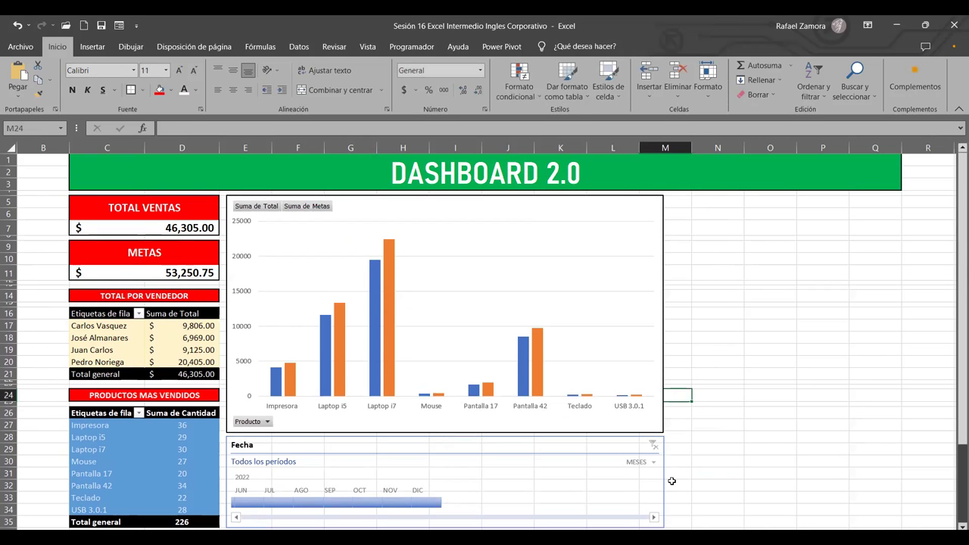
scroll(709, 489, down, 1)
scroll(710, 490, up, 1)
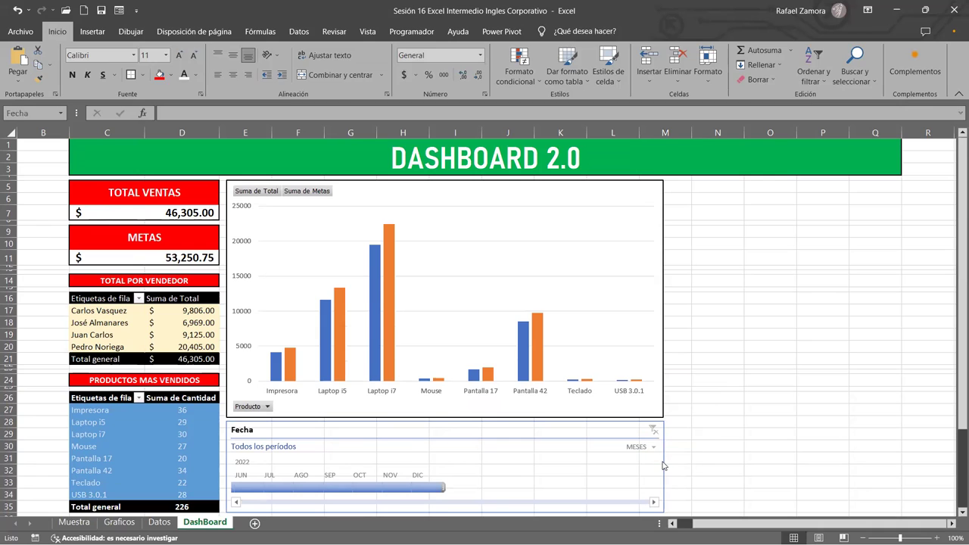
Apply the dark blue style, the first in the Oscuro group, to the Fecha timeline.
click(662, 454)
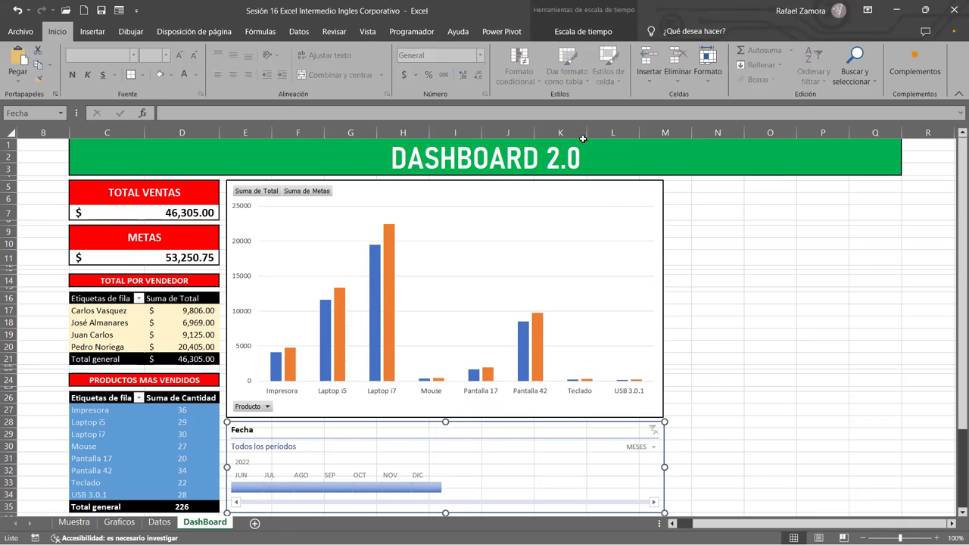
click(602, 32)
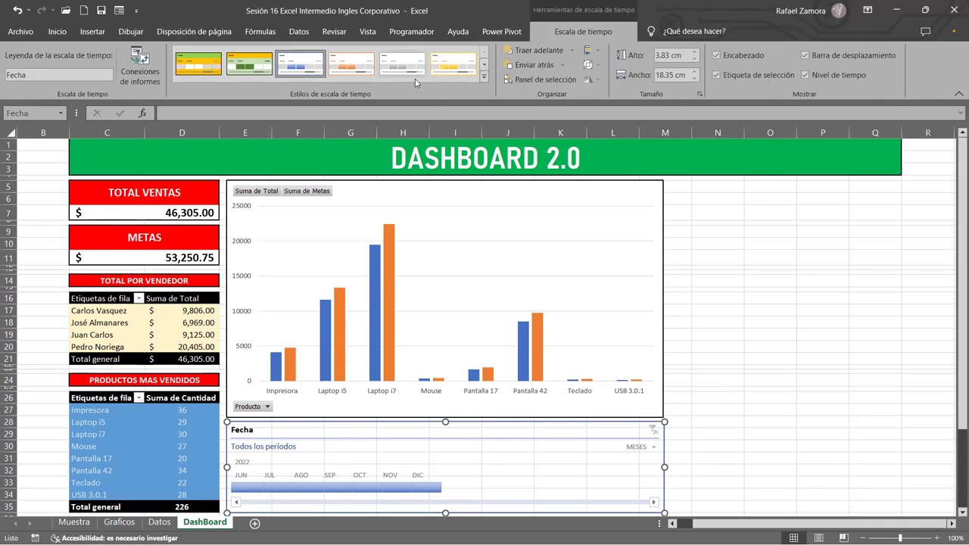
click(484, 76)
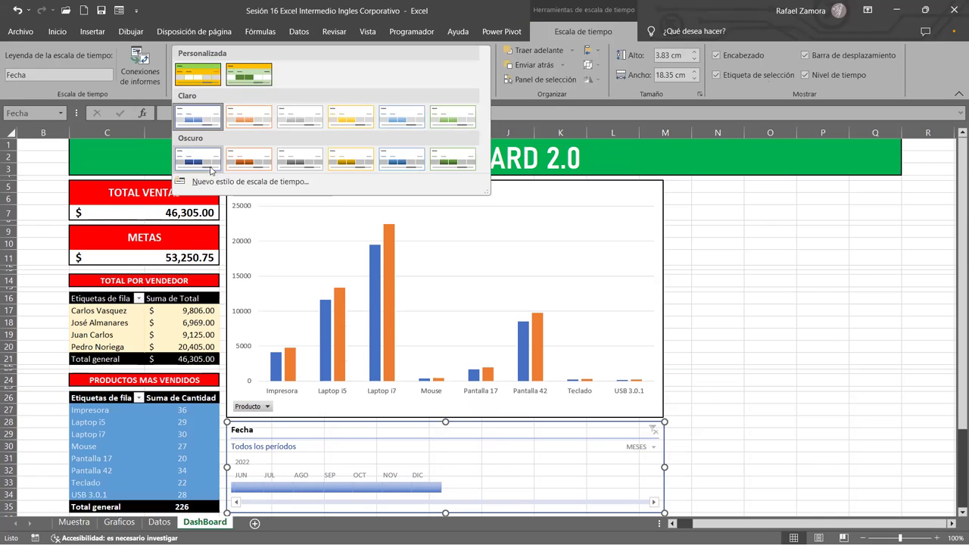
click(202, 160)
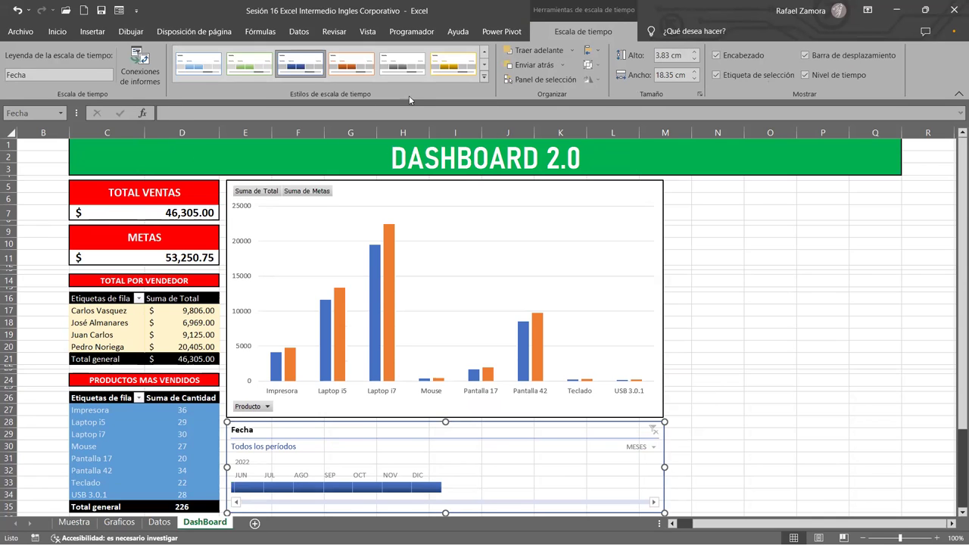
click(723, 453)
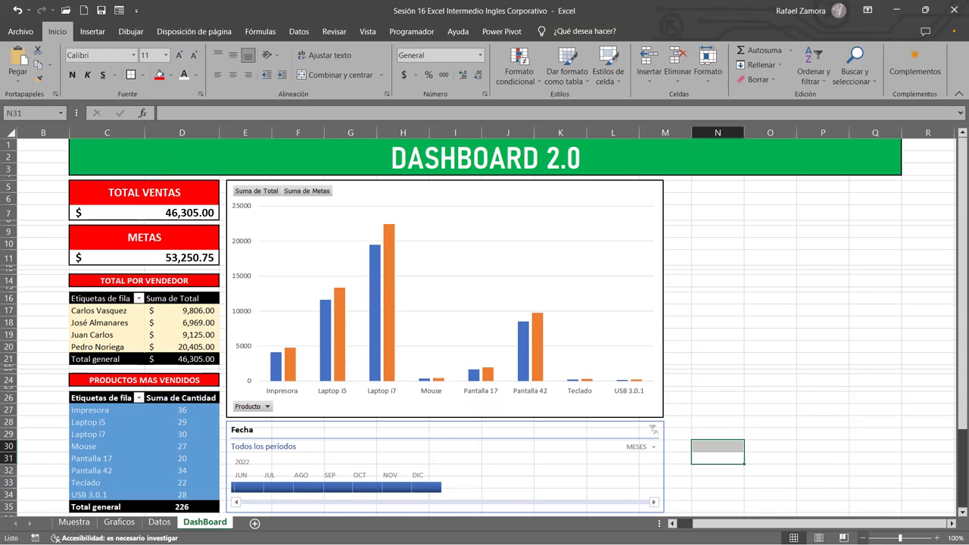
Set the worksheet's zoom to a custom 90%.
click(956, 539)
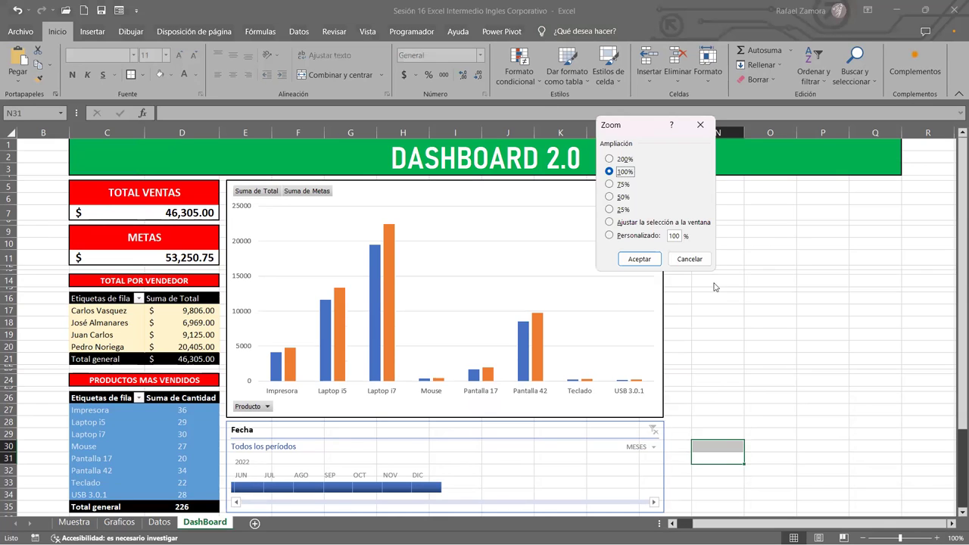
double_click(674, 236)
text(90)
key(Return)
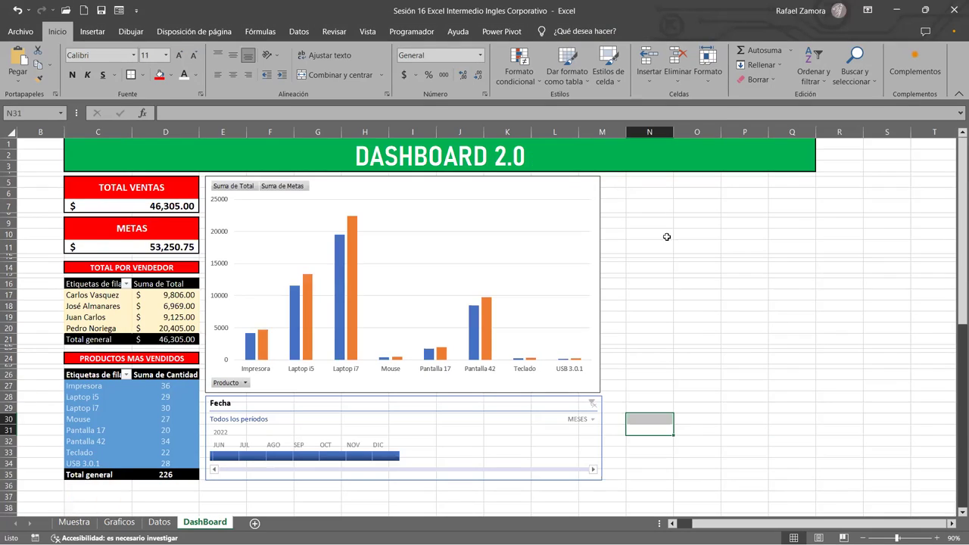
Set the worksheet's zoom to a custom 95% so the whole dashboard fits in view.
click(953, 538)
key(Tab)
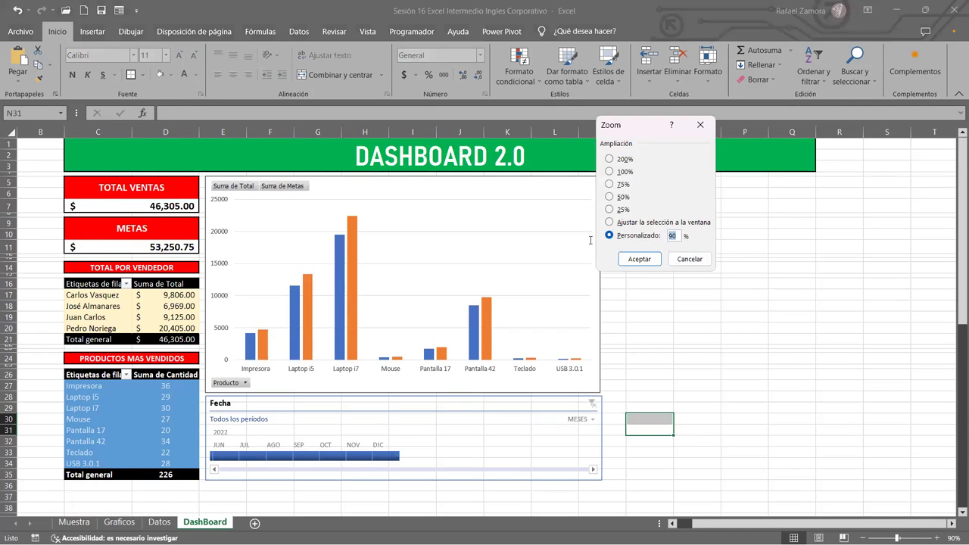
text(95)
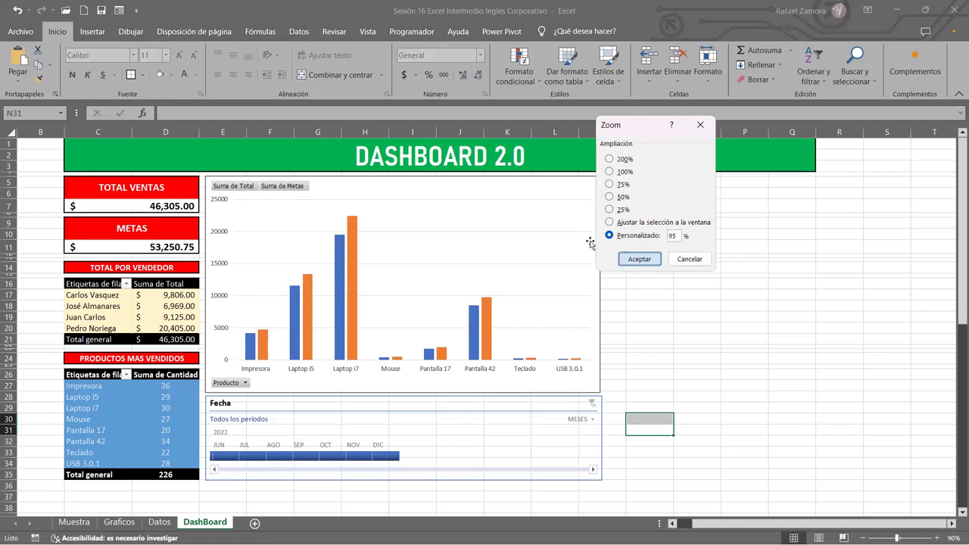
key(Return)
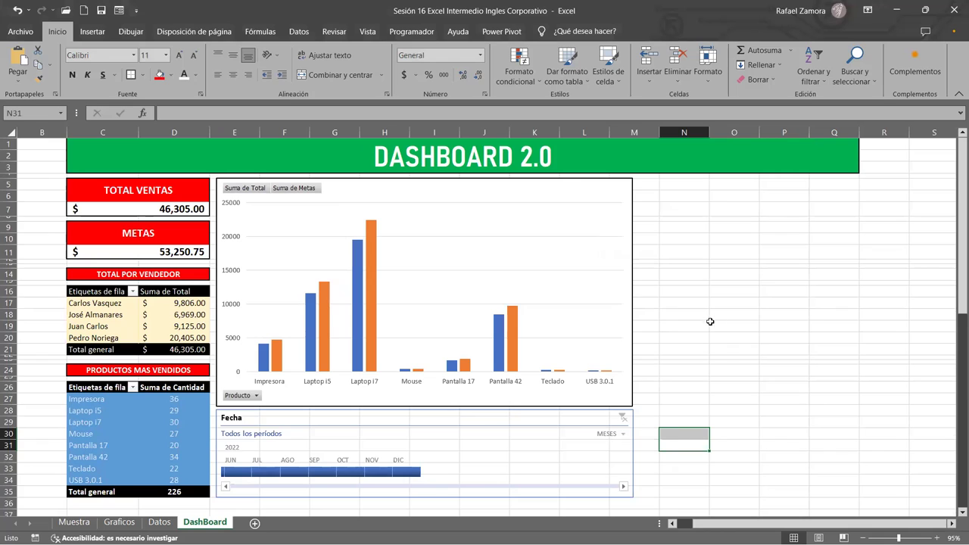
click(767, 430)
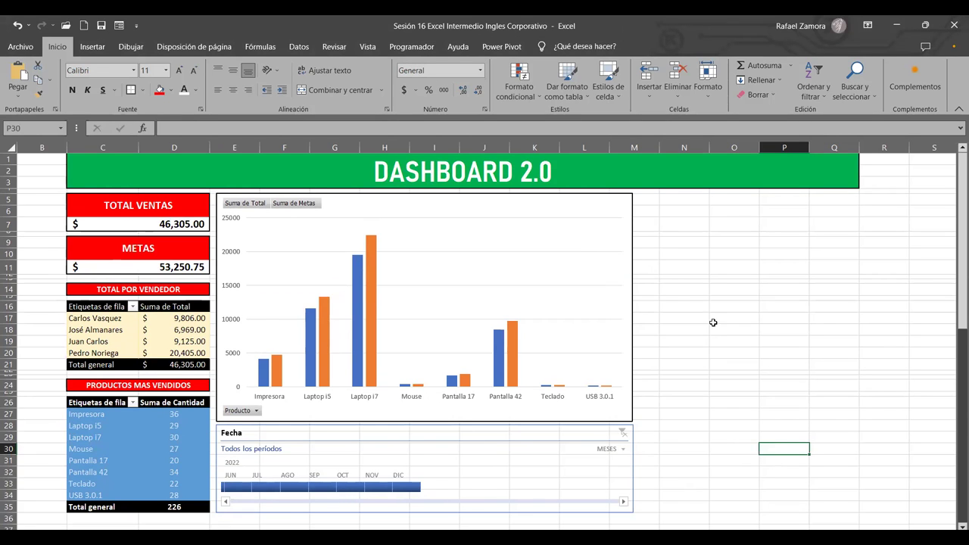
click(713, 323)
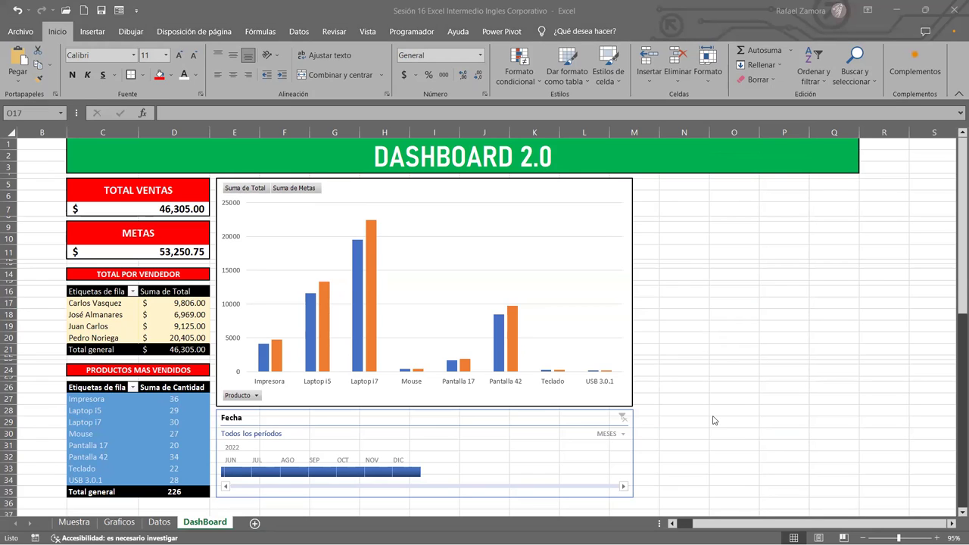
Review the custom, Claro and Oscuro styles available for the Fecha timeline without applying another one.
click(632, 453)
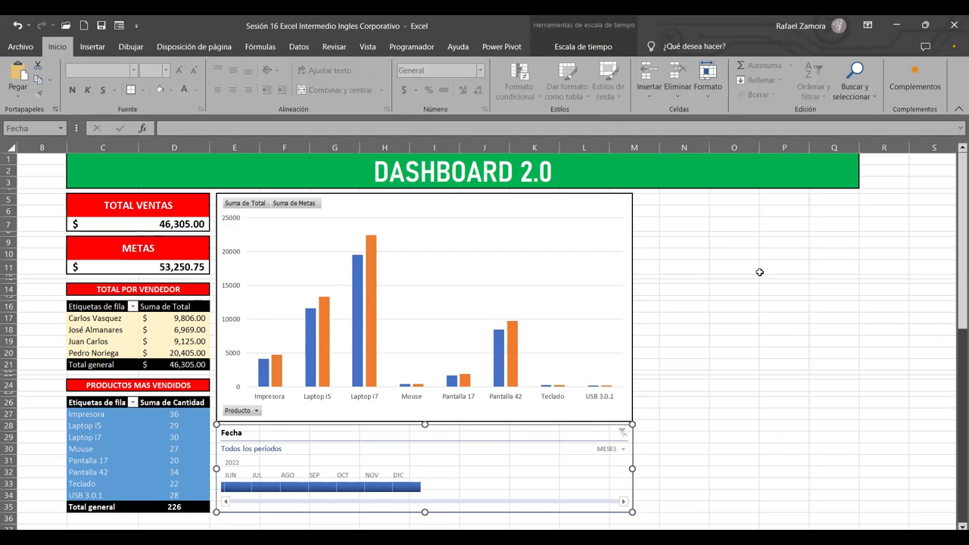
click(584, 46)
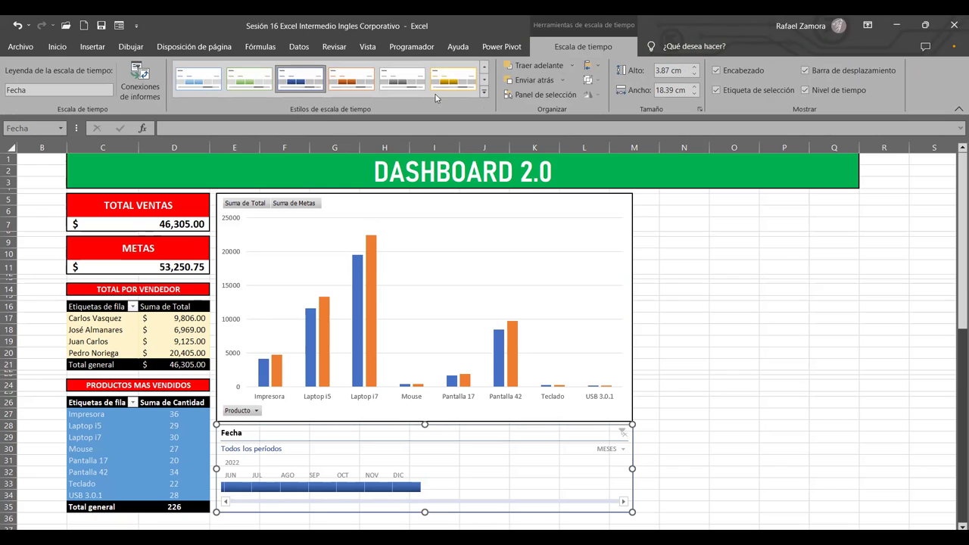
click(483, 91)
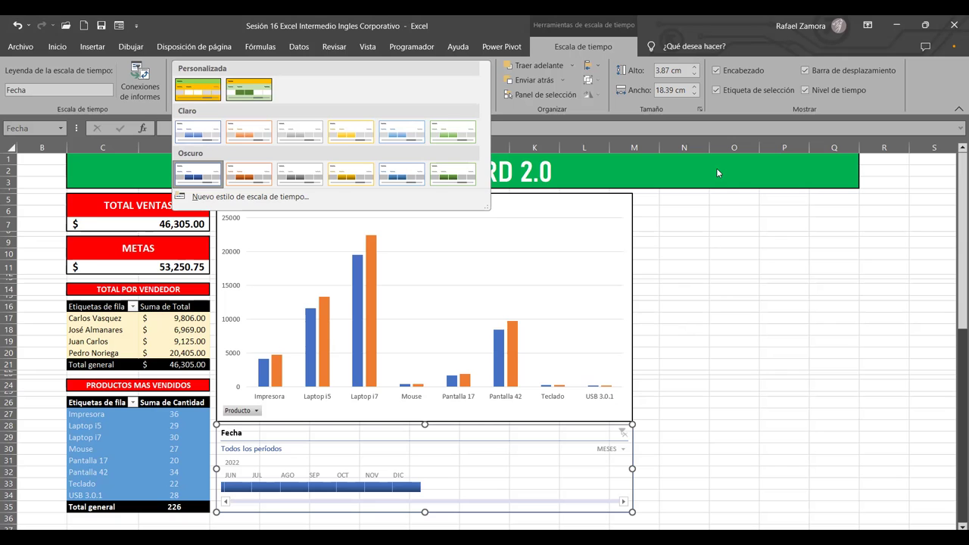
click(638, 418)
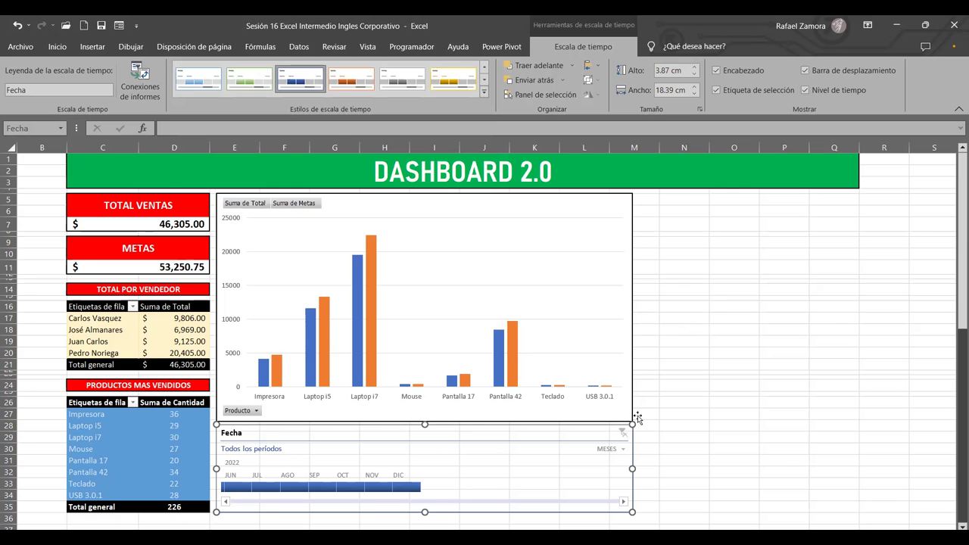
click(707, 393)
click(628, 455)
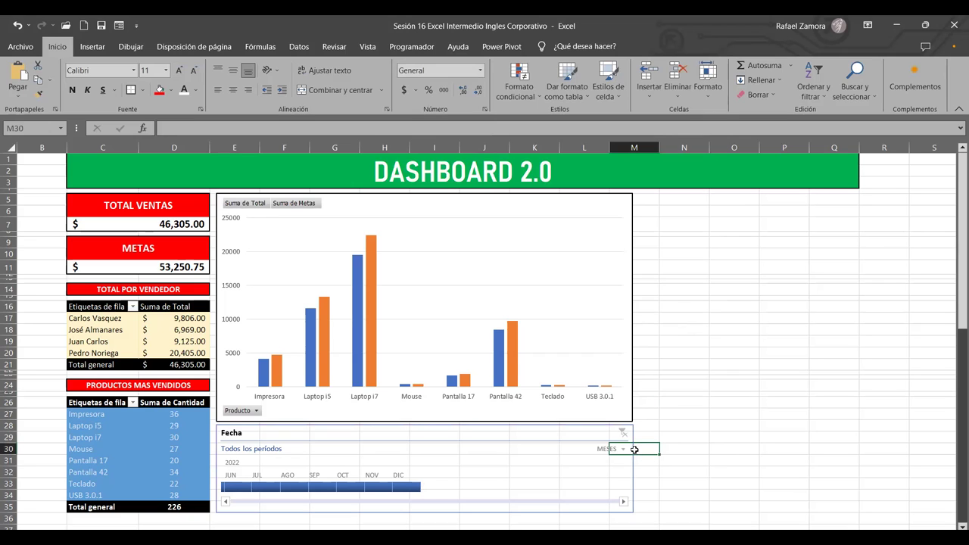
click(633, 465)
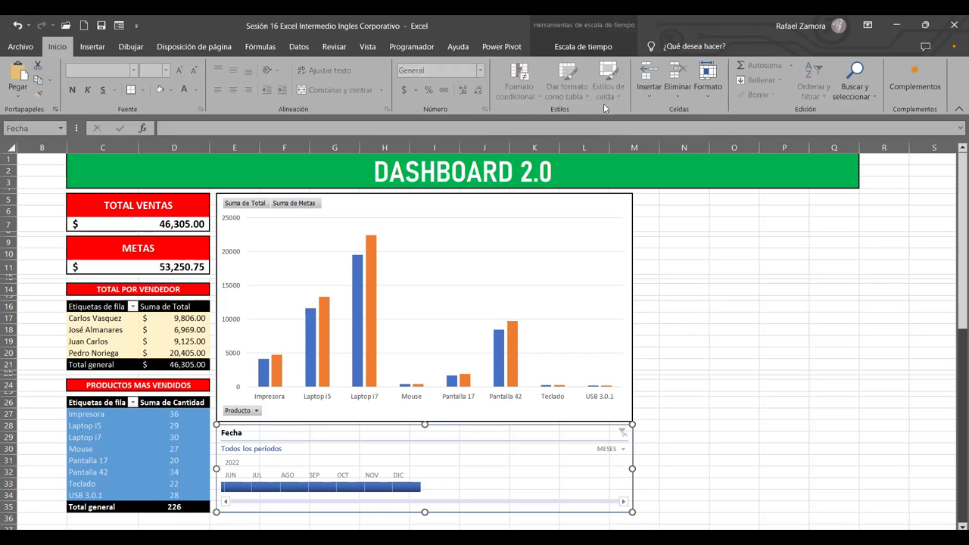
click(602, 49)
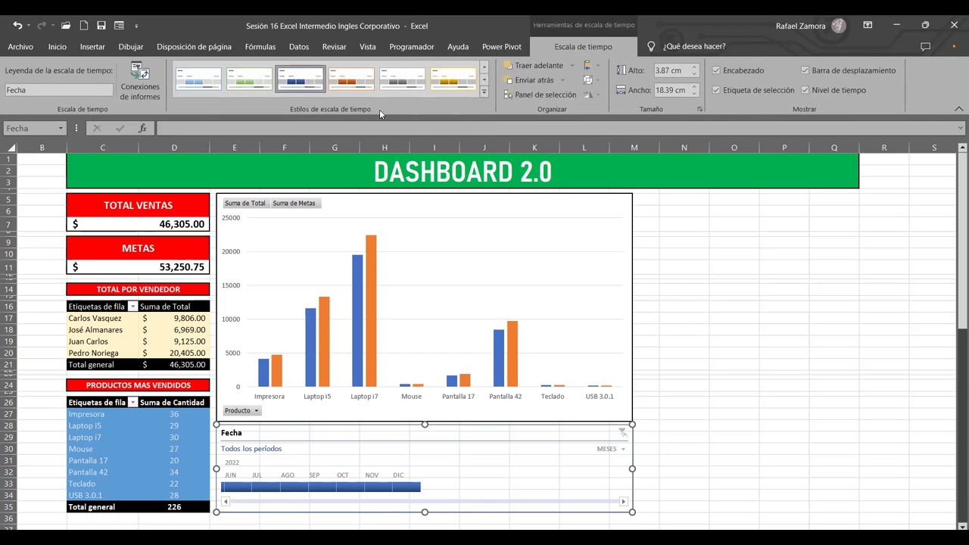
click(484, 91)
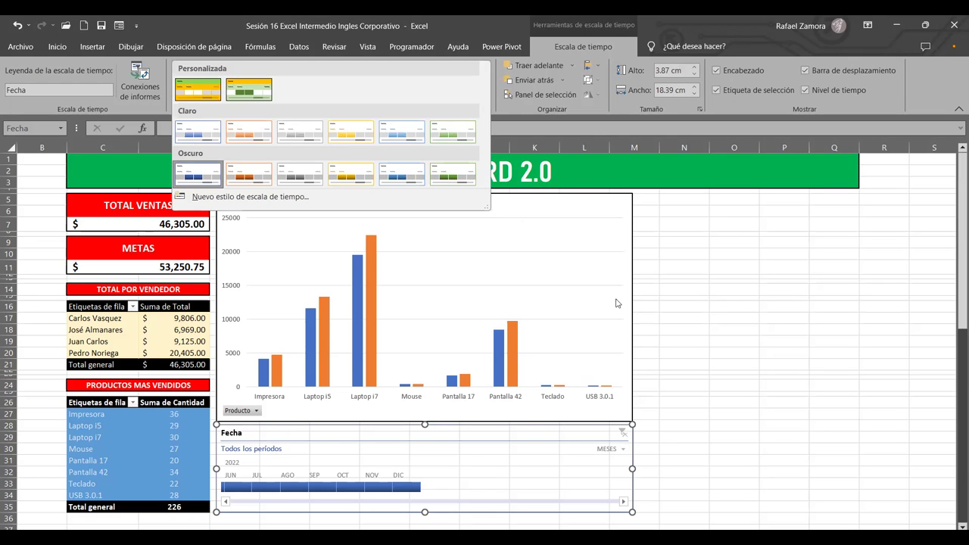
click(688, 306)
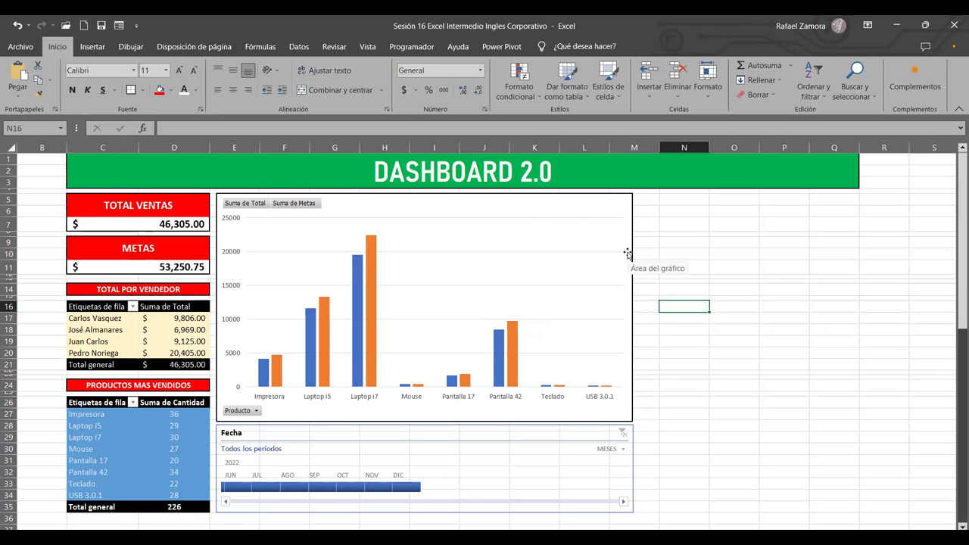
Compare the dashboard in progress with the finished DASHBOARD 2.0 reference image starting at row 43.
scroll(733, 334, down, 12)
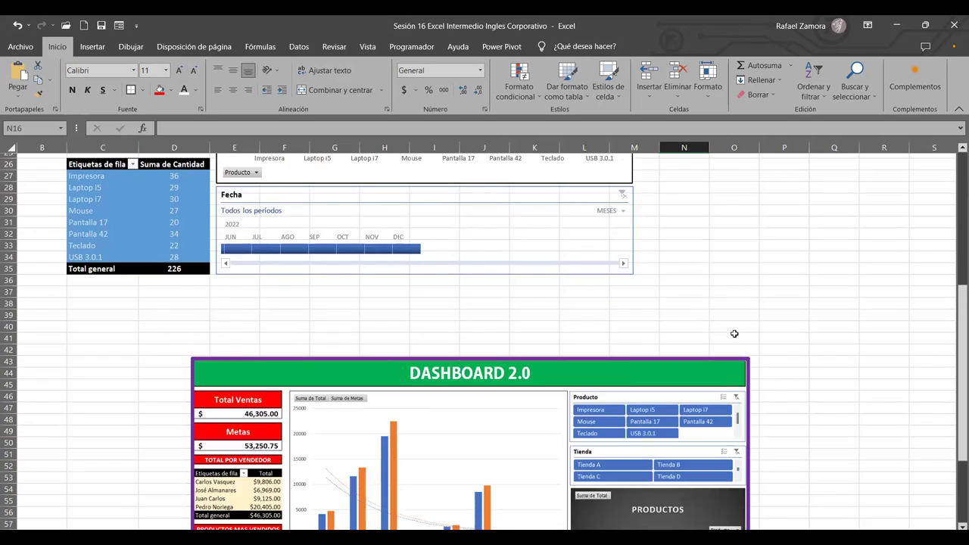
scroll(734, 334, down, 1)
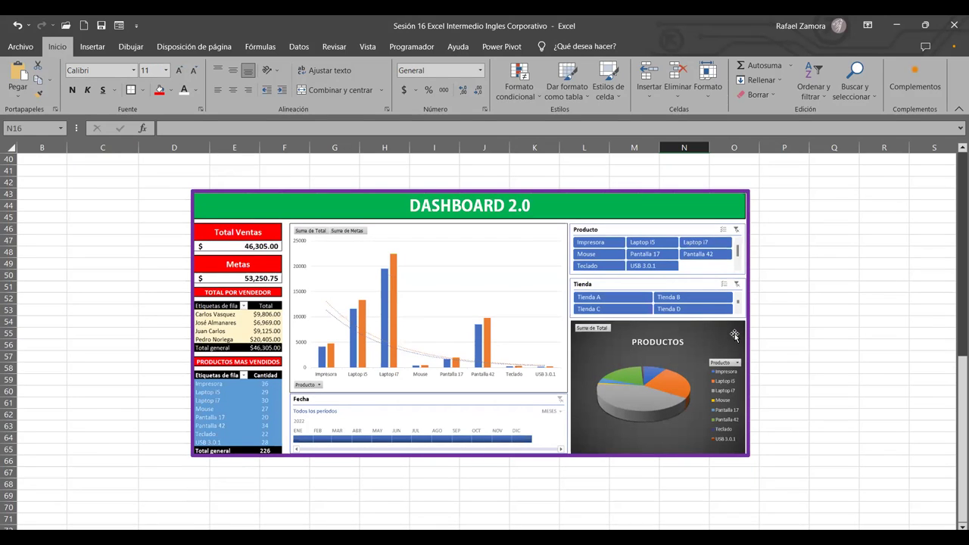
scroll(735, 334, up, 8)
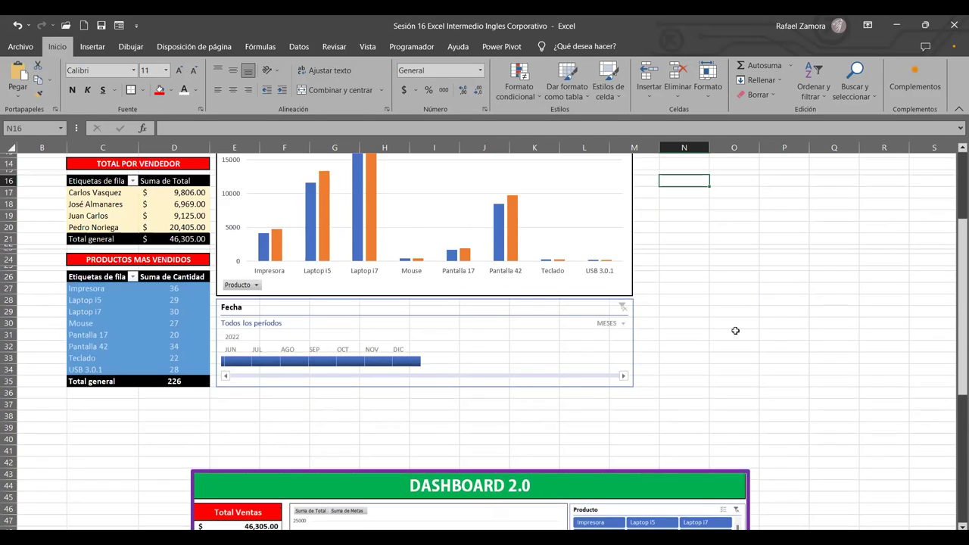
scroll(736, 335, down, 9)
scroll(736, 334, up, 8)
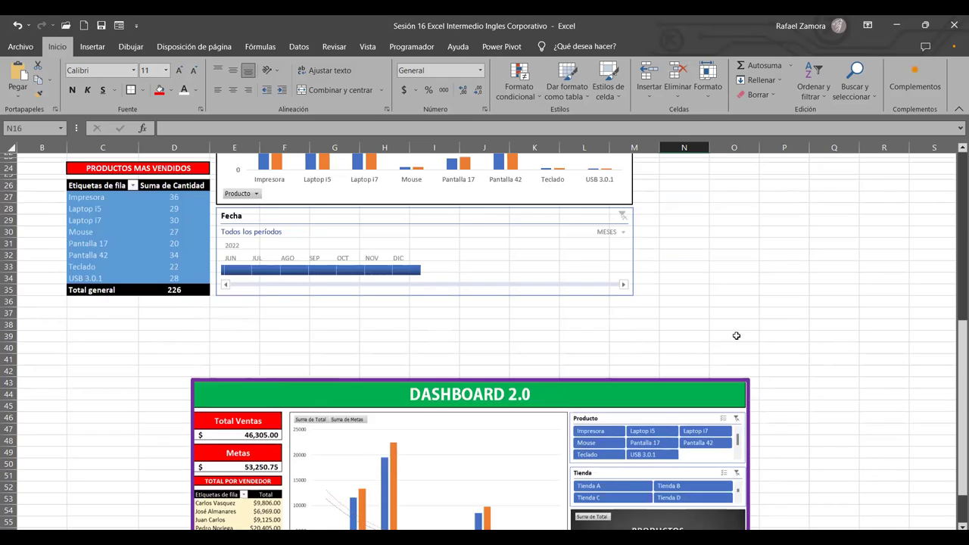
scroll(737, 336, down, 8)
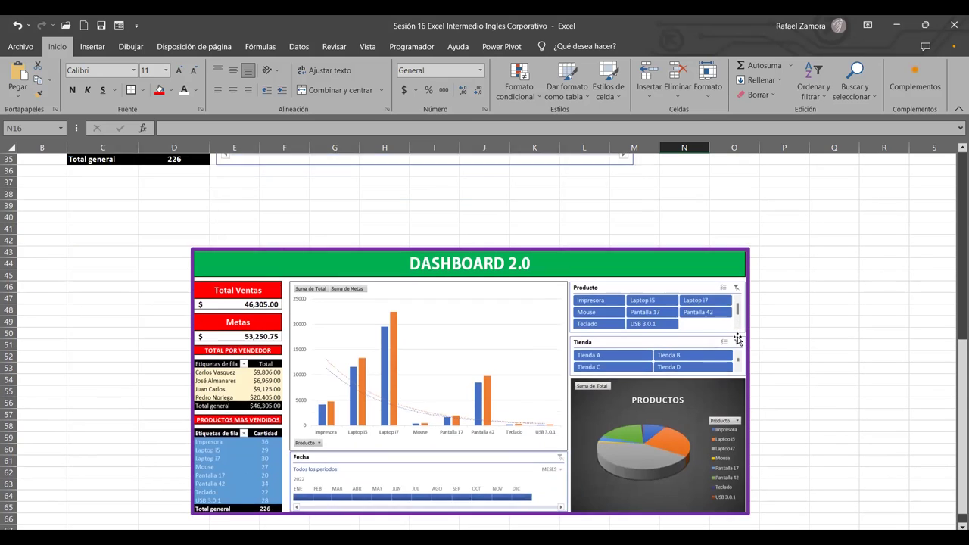
scroll(739, 338, up, 7)
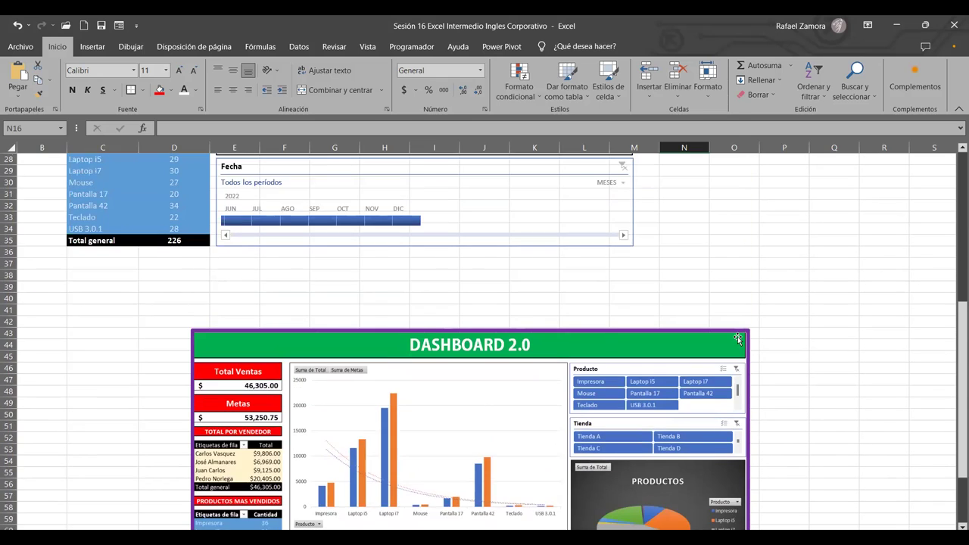
scroll(736, 340, down, 8)
scroll(729, 350, up, 5)
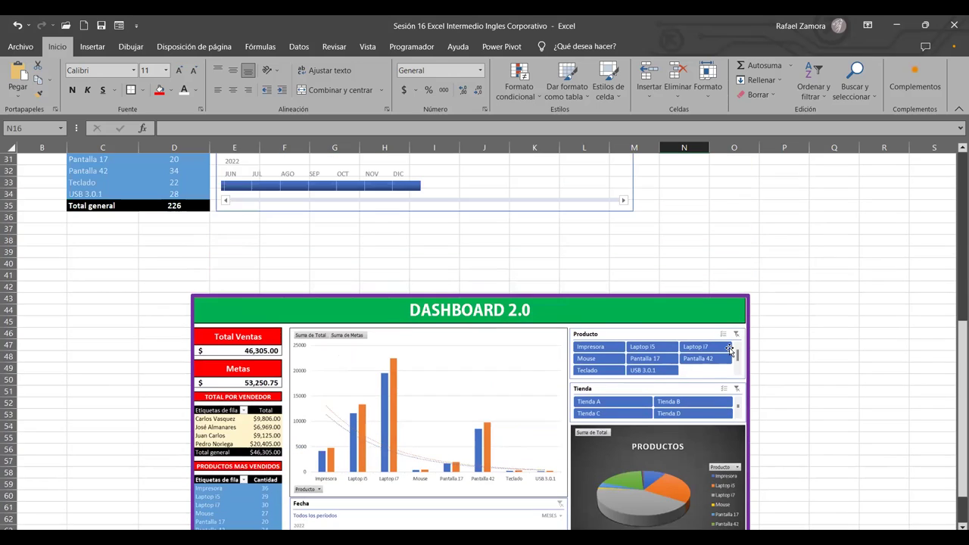
scroll(729, 348, up, 6)
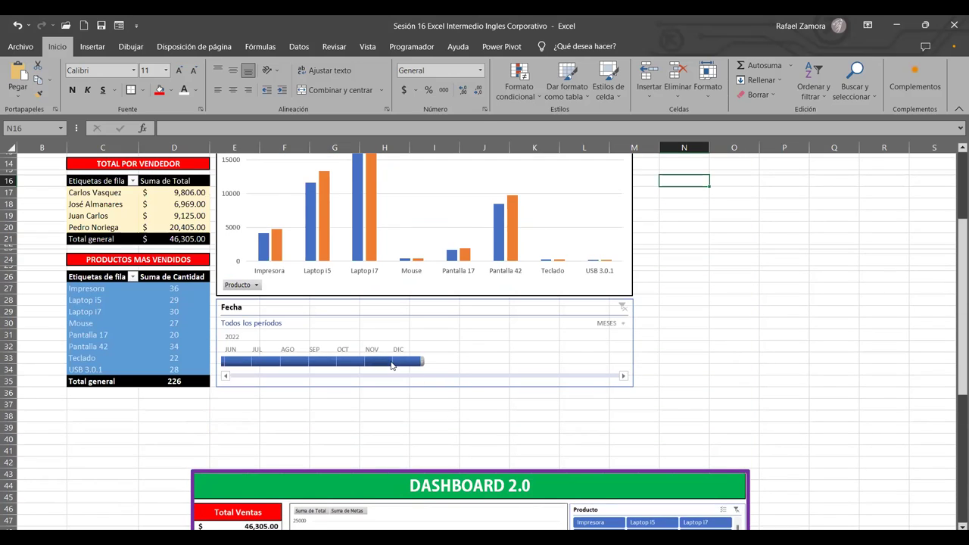
Filter the Fecha timeline by months to cover the whole period from January to December 2022.
click(392, 363)
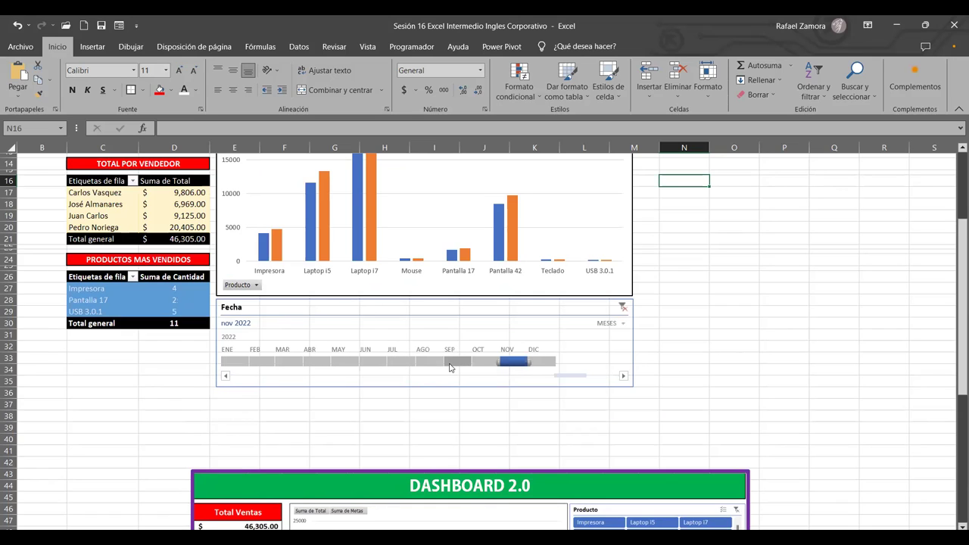
drag(500, 362, 220, 362)
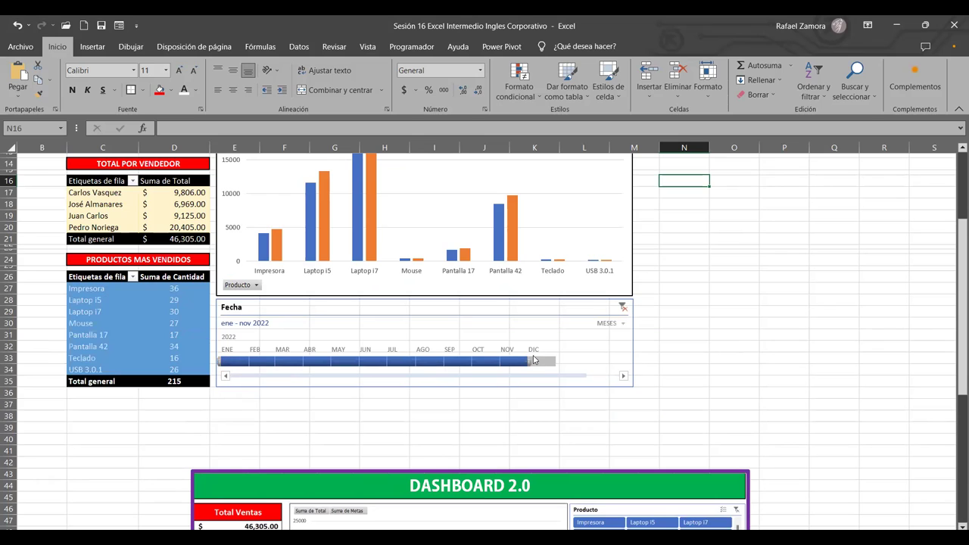
drag(527, 364, 561, 362)
click(714, 369)
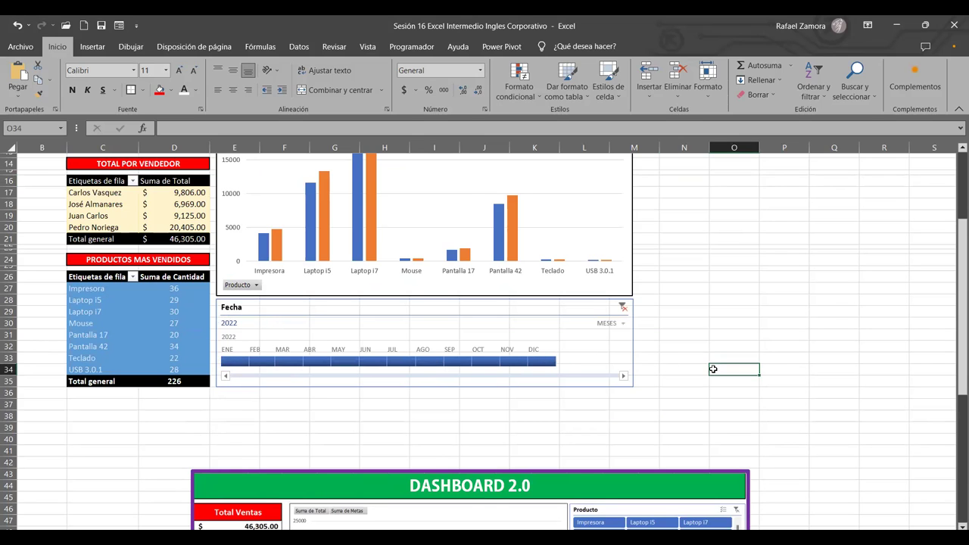
scroll(713, 369, up, 4)
scroll(714, 368, down, 1)
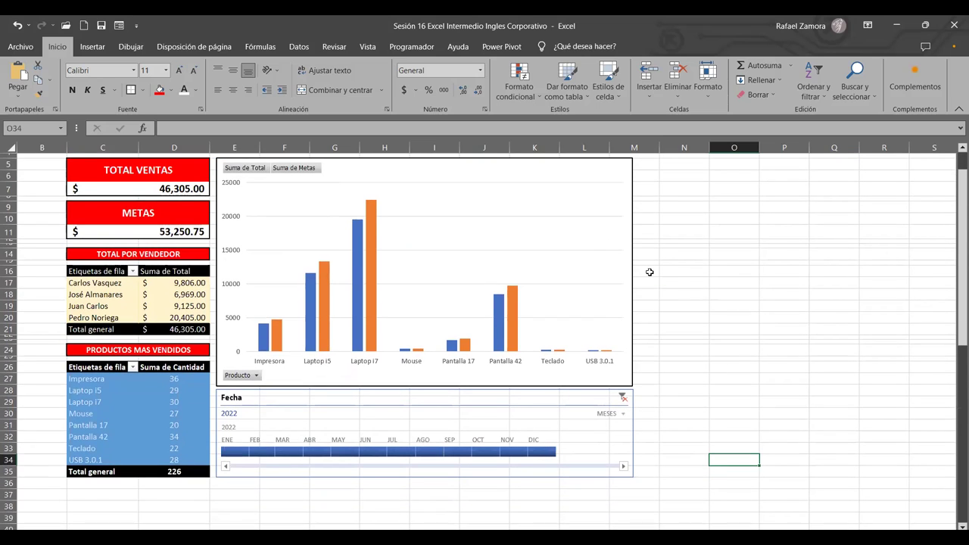
Examine the commands available for the column chart's chart area and plot area without applying any.
click(631, 248)
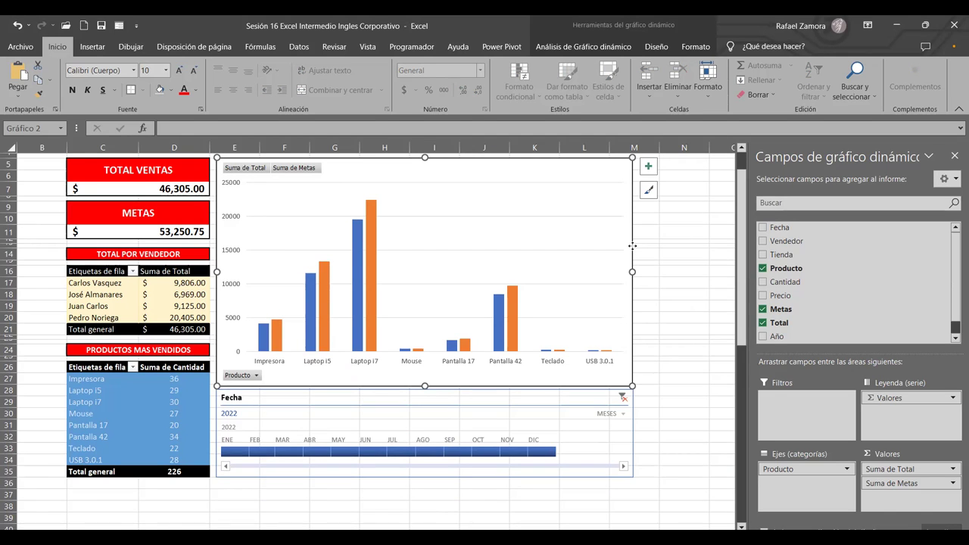
right_click(632, 246)
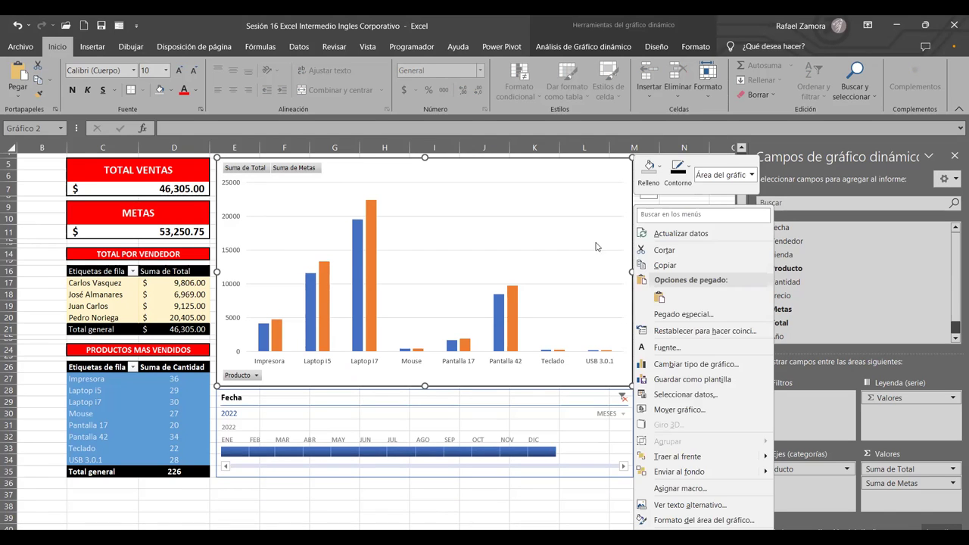
click(471, 273)
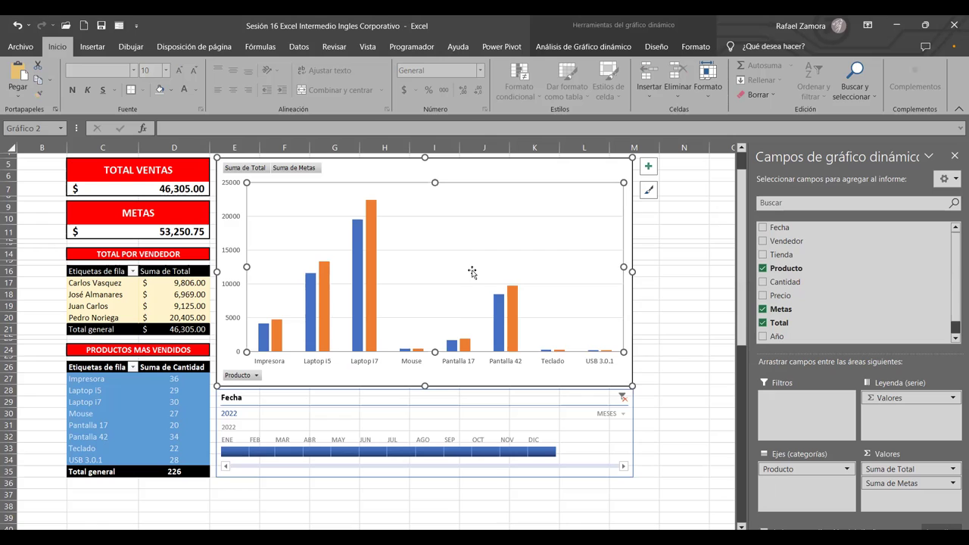
right_click(471, 272)
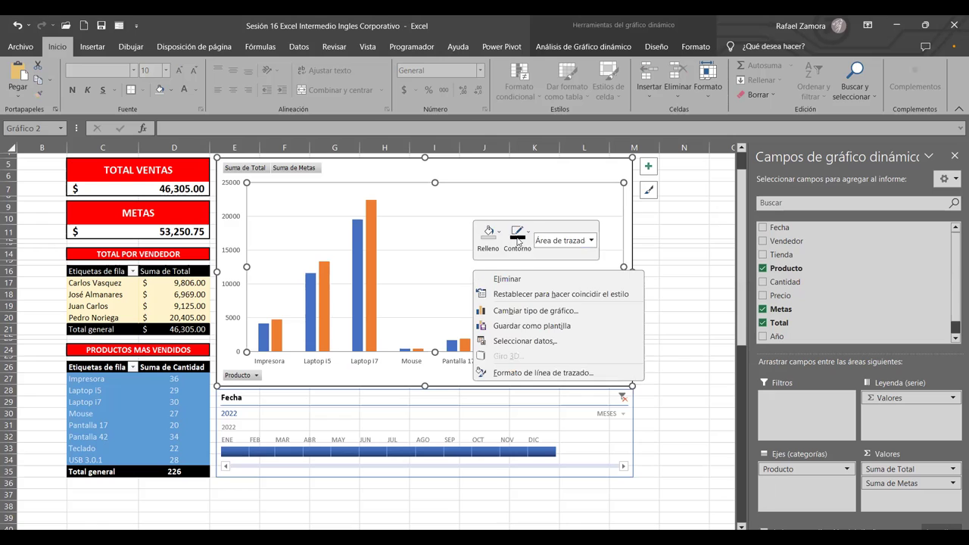
click(679, 244)
click(686, 230)
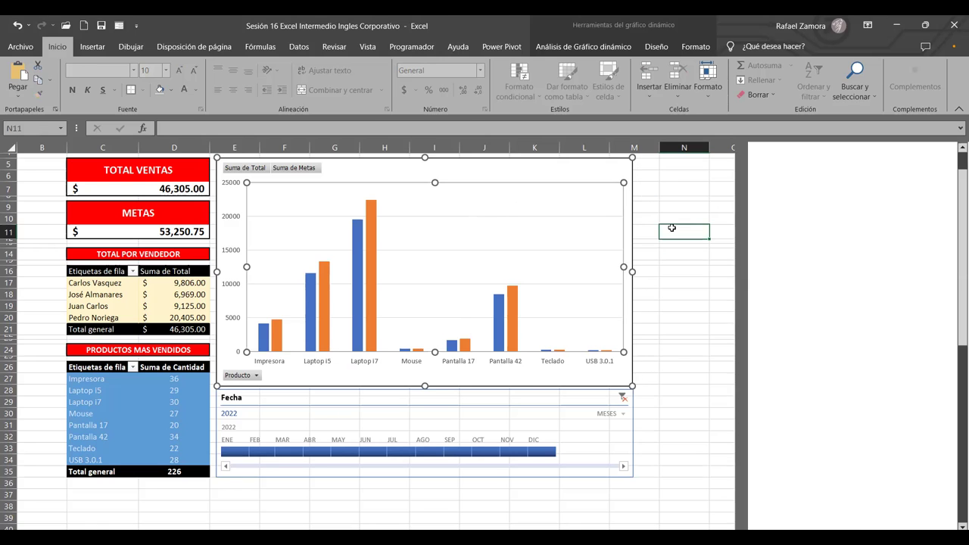
click(621, 165)
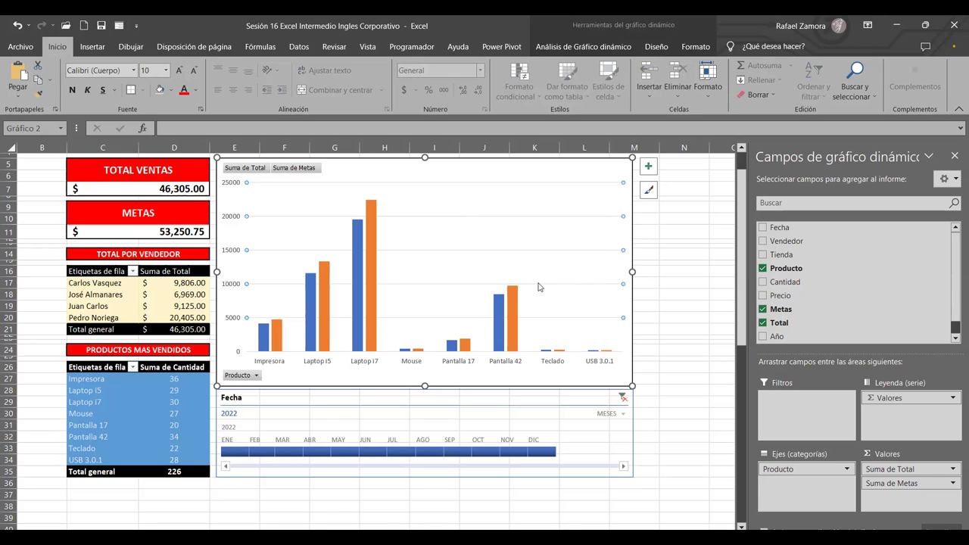
click(518, 301)
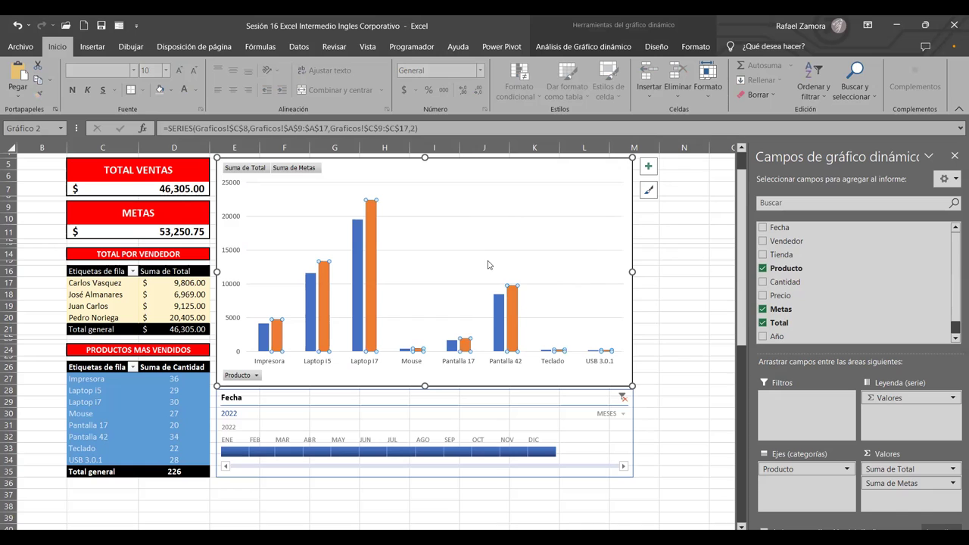
click(686, 231)
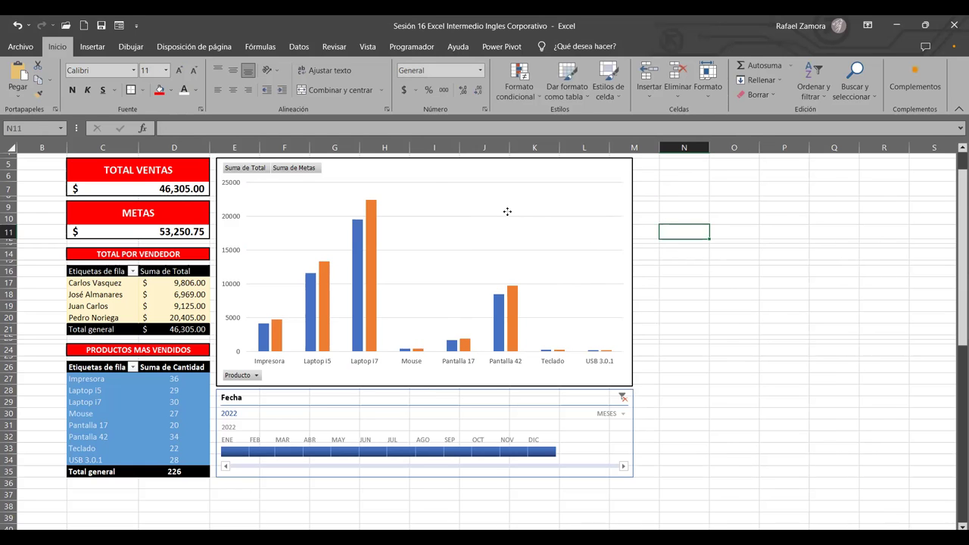
Open the column chart's plot area formatting options, and close them together with the pivot chart field list.
click(596, 213)
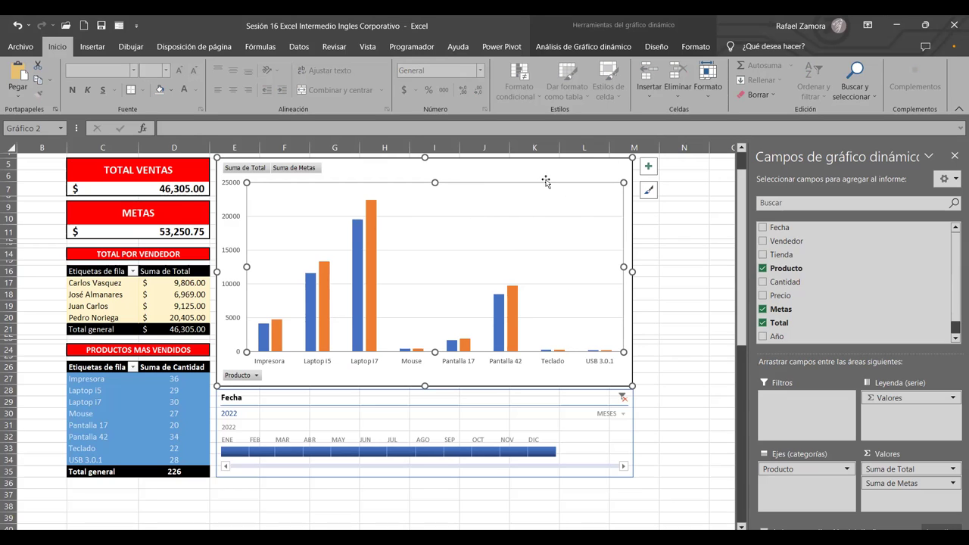
right_click(576, 191)
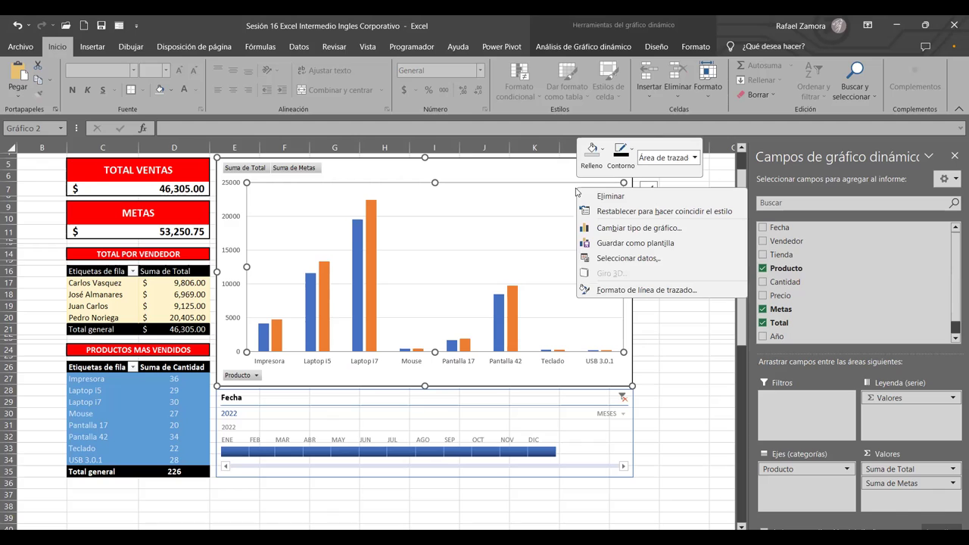
click(662, 293)
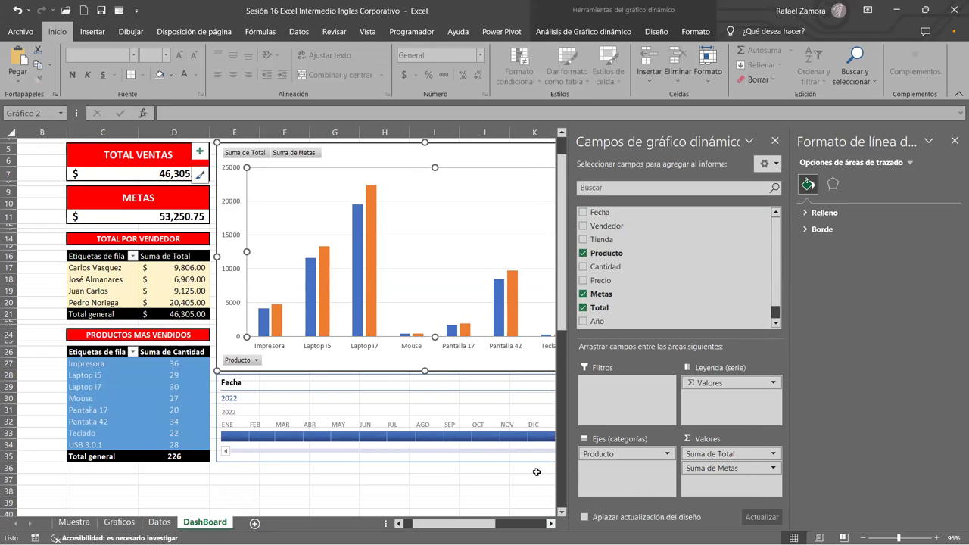
scroll(536, 472, right, 3)
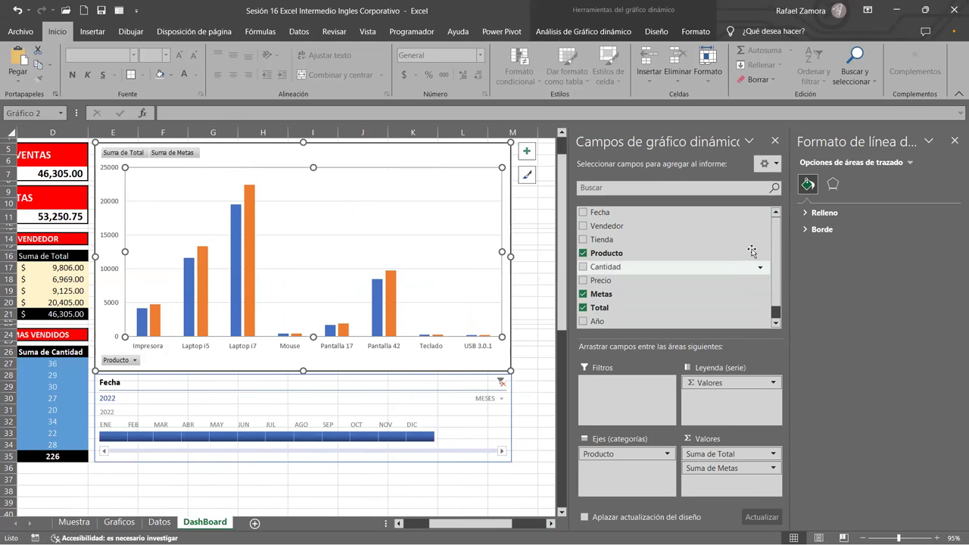
click(955, 141)
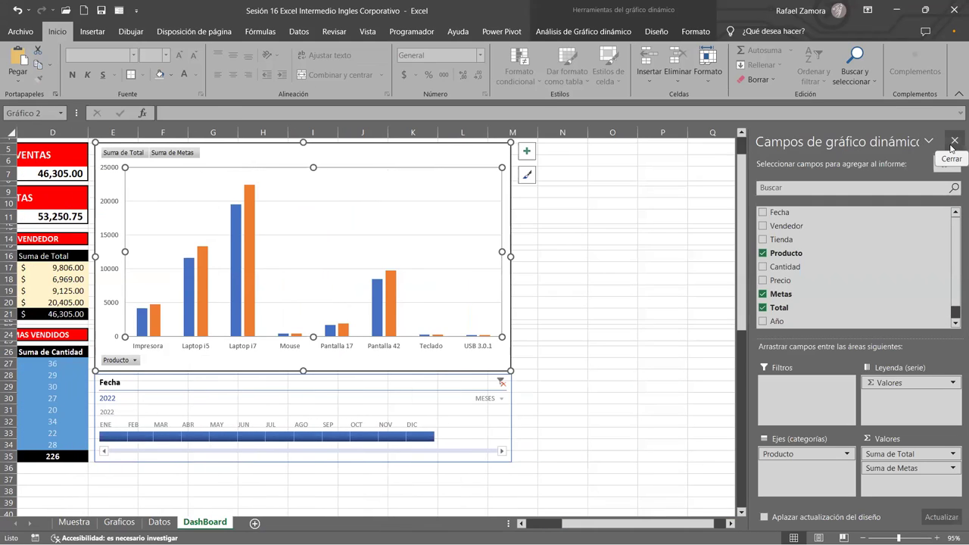
click(953, 142)
click(723, 326)
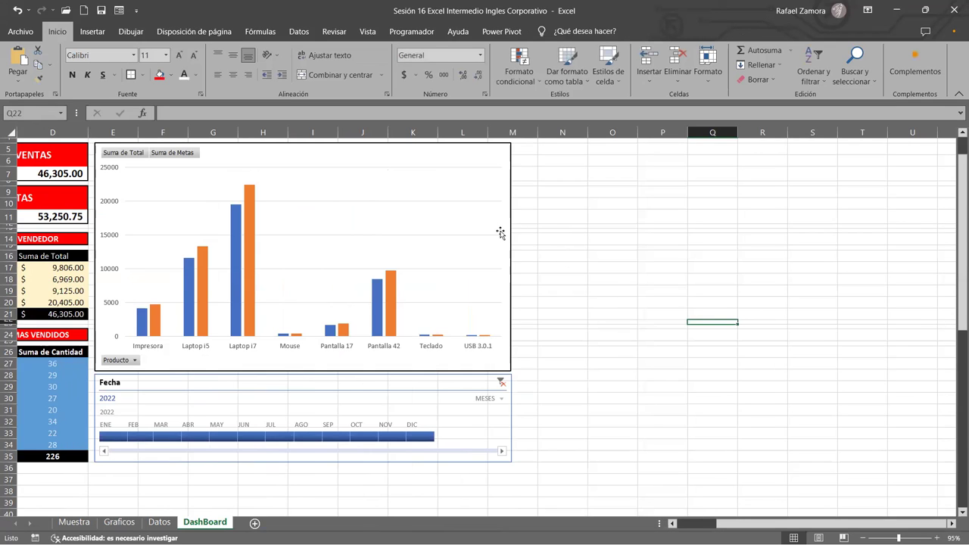
Review the formatting options of the chart's plot area, major gridlines and Suma de Metas series.
click(469, 229)
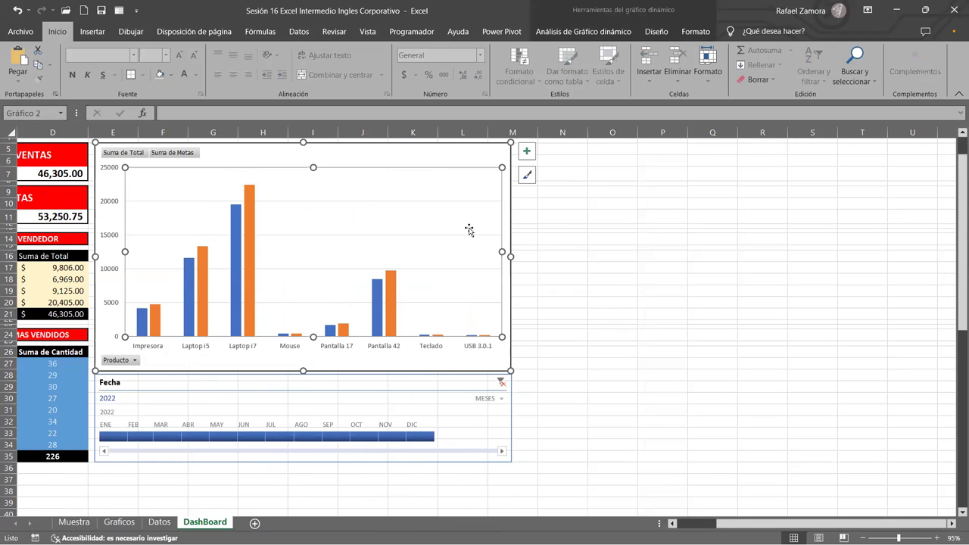
right_click(470, 230)
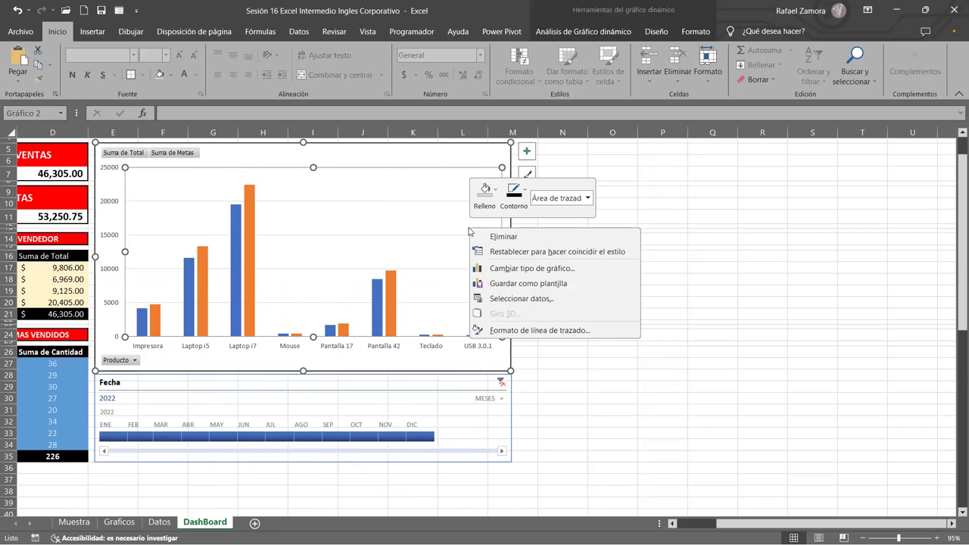
click(580, 328)
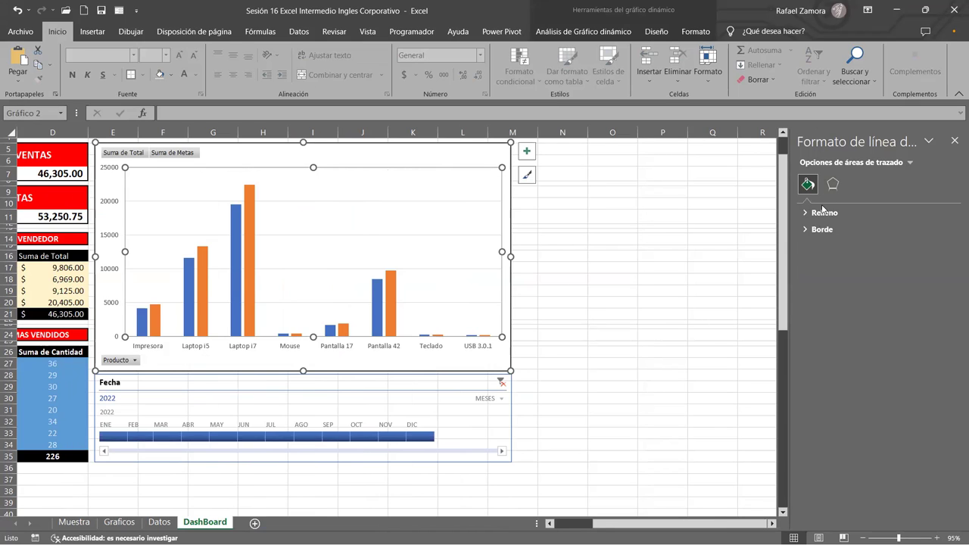
click(493, 304)
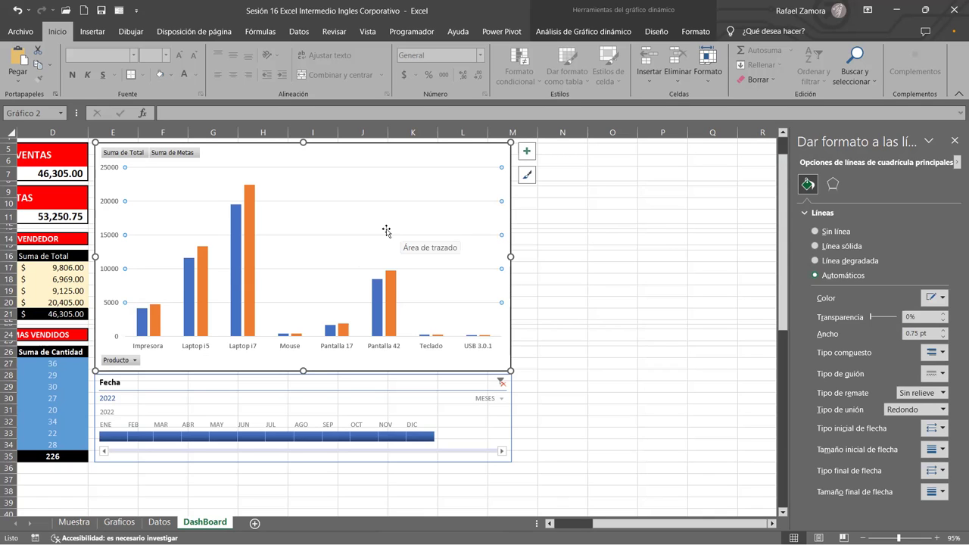
click(388, 284)
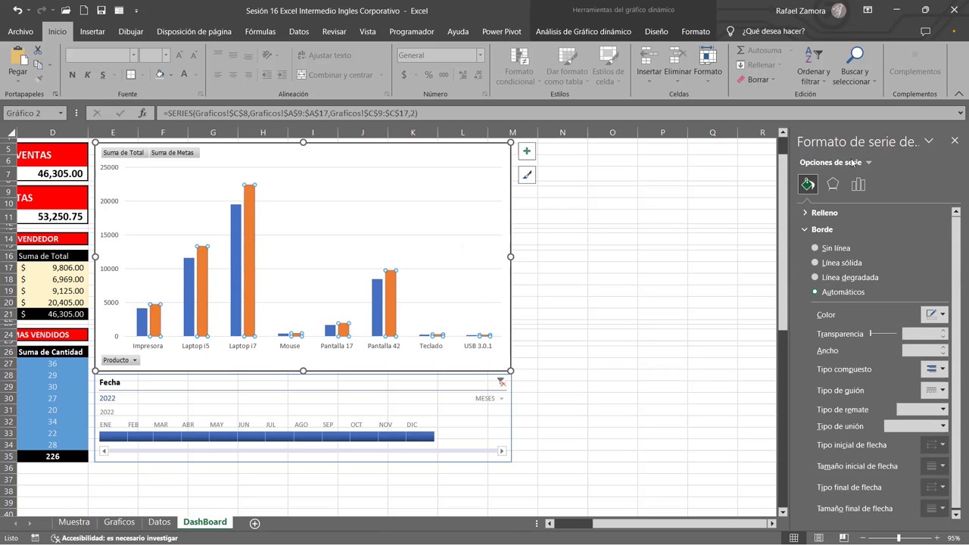
click(854, 186)
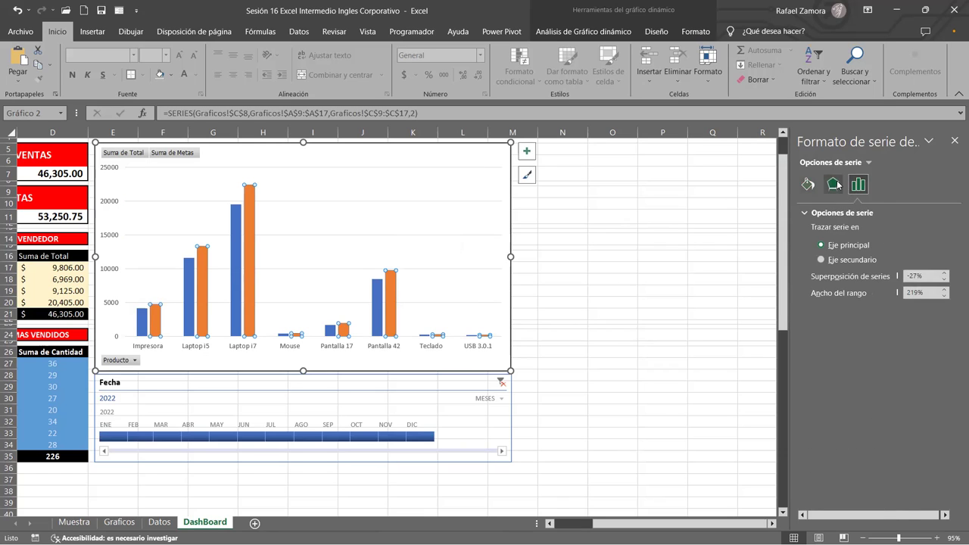
click(835, 185)
click(808, 184)
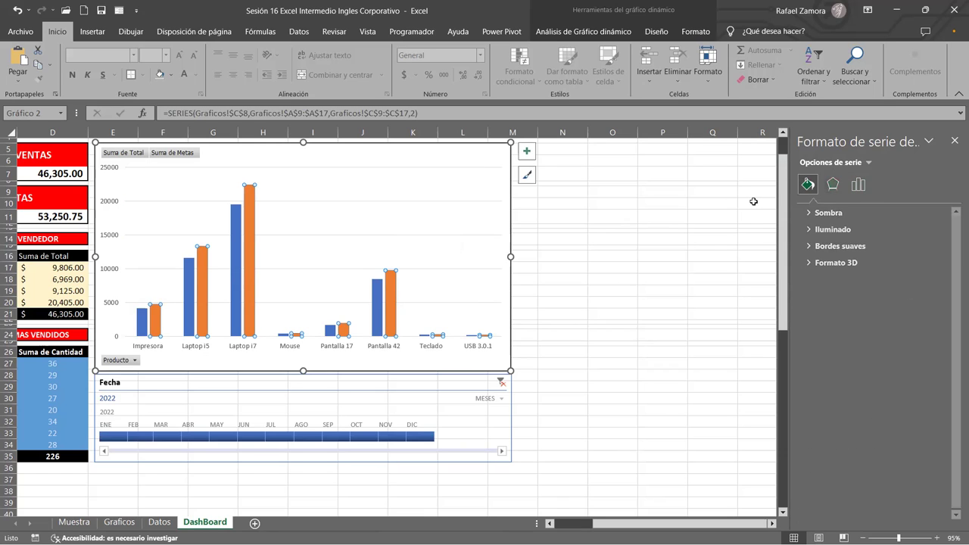
click(594, 256)
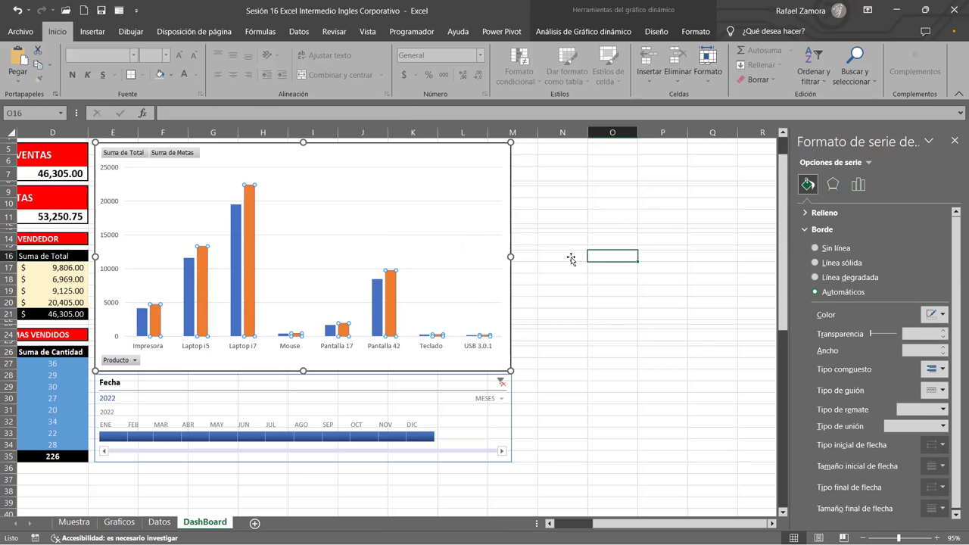
Check the chart's list of formattable elements and its plot area formatting options without changing them.
right_click(443, 280)
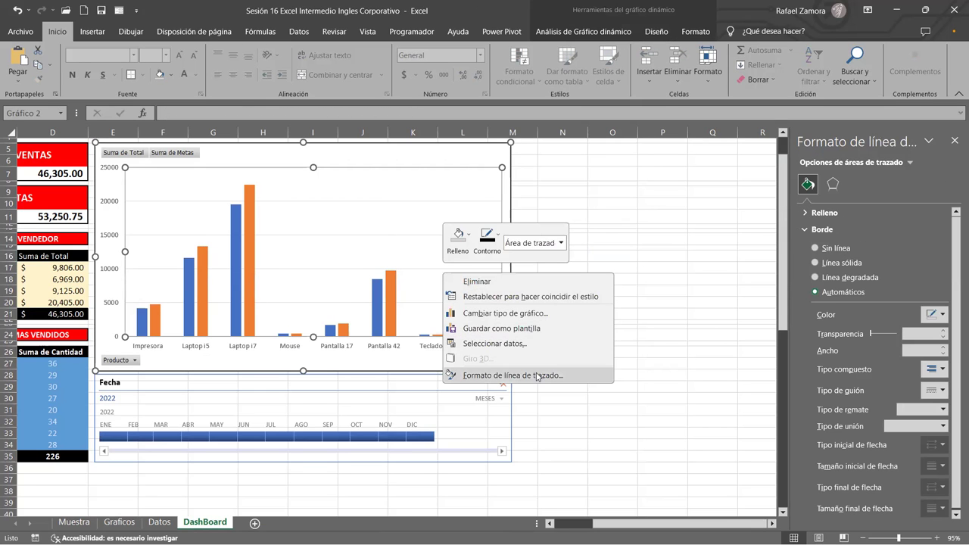
click(562, 243)
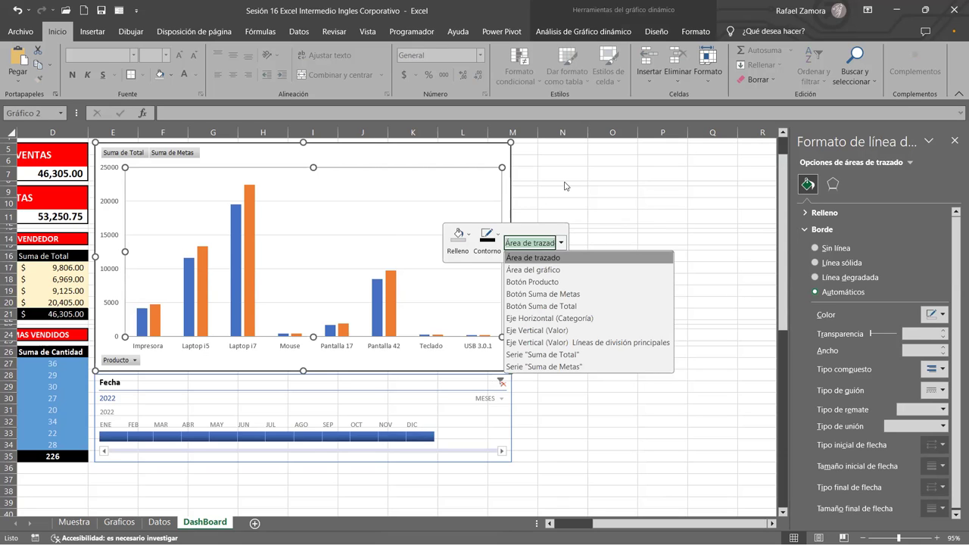
click(564, 186)
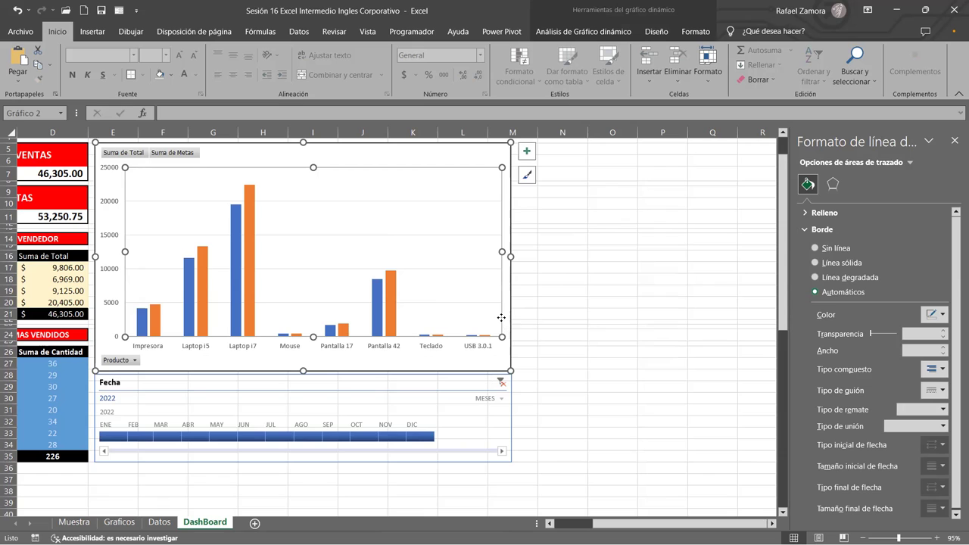
right_click(503, 322)
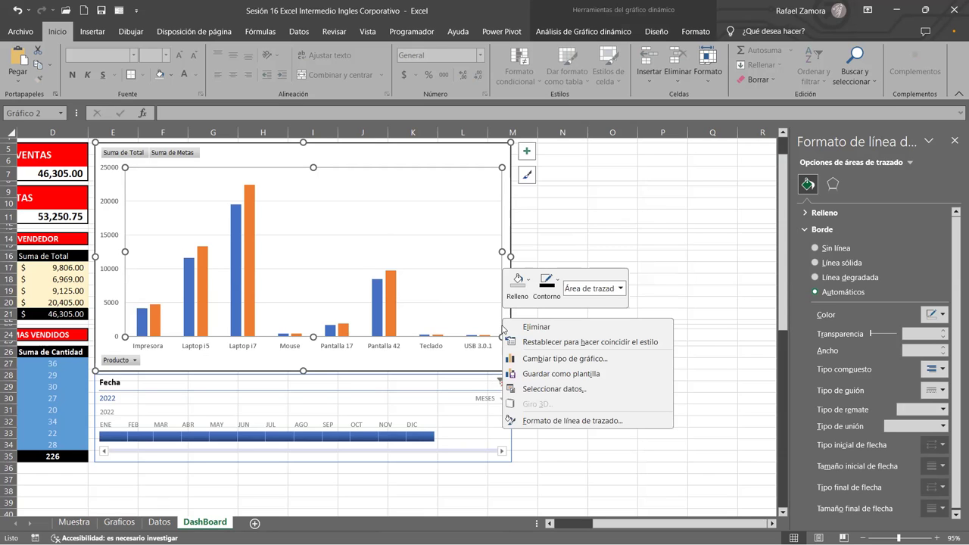
click(547, 421)
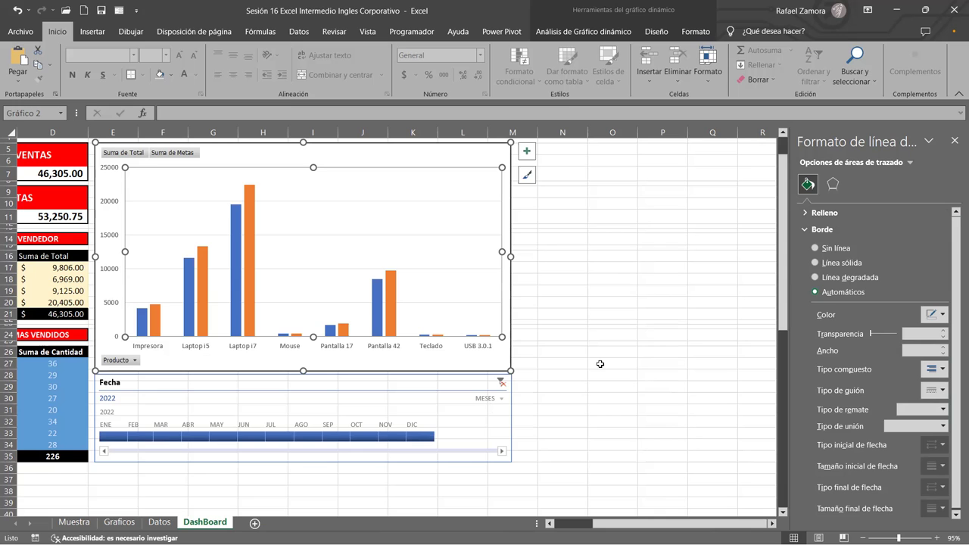
Close the shape formatting options and select the column chart without moving or copying it.
drag(575, 523, 588, 488)
click(684, 278)
scroll(696, 278, up, 2)
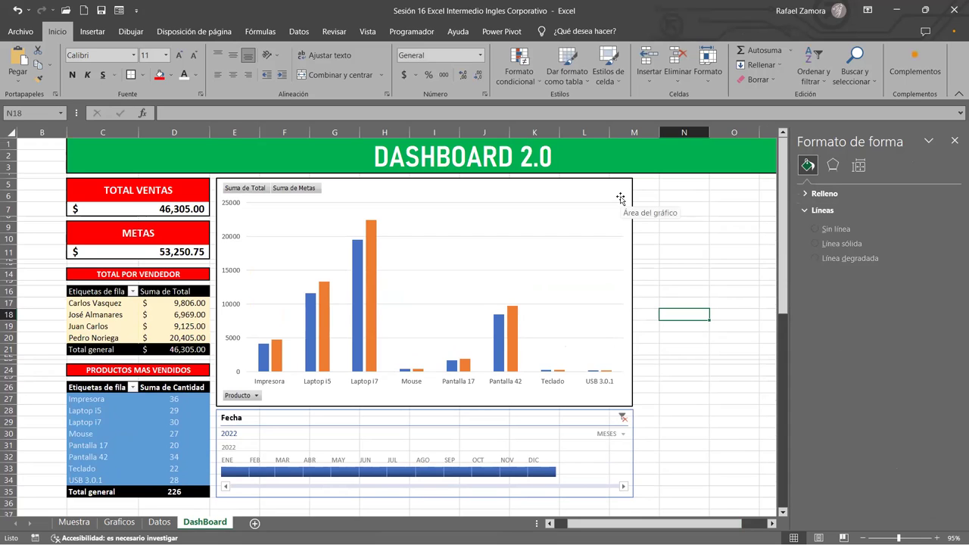
click(955, 138)
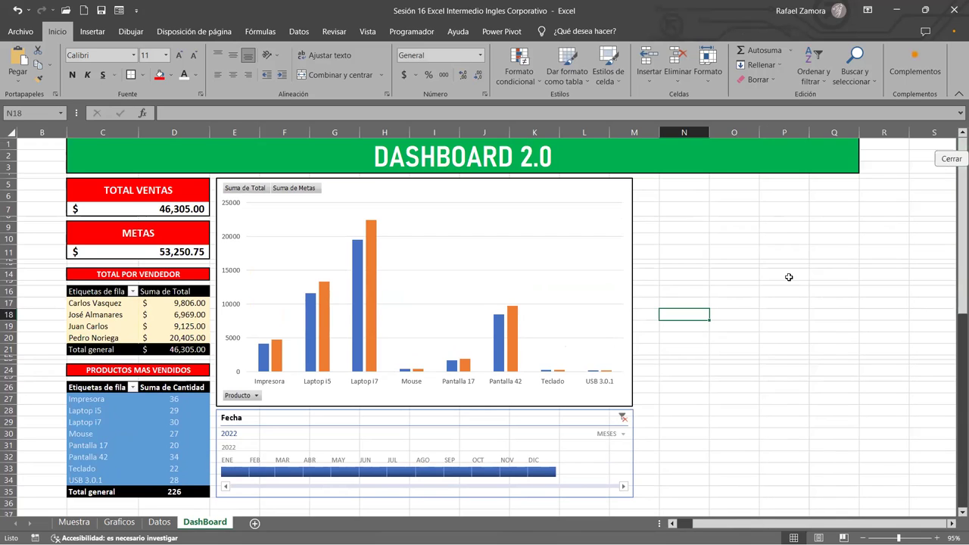
right_click(631, 220)
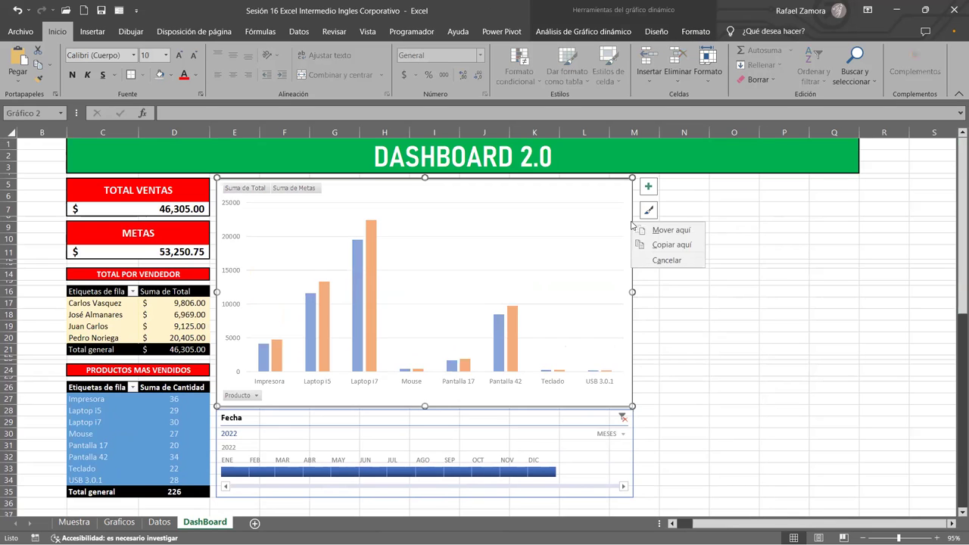
key(Escape)
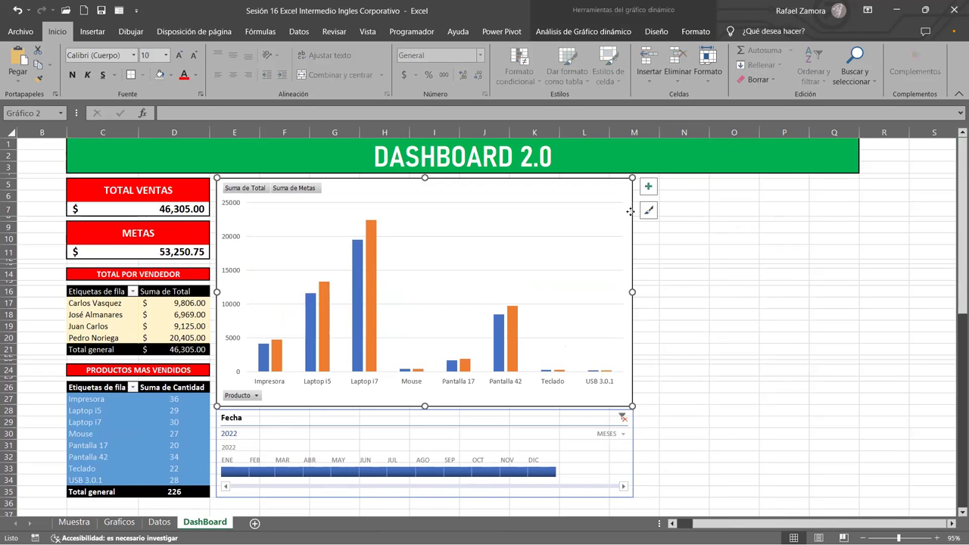
Open the formatting options of the Laptop i7 data point in the Suma de Metas series, and deselect the chart.
right_click(630, 212)
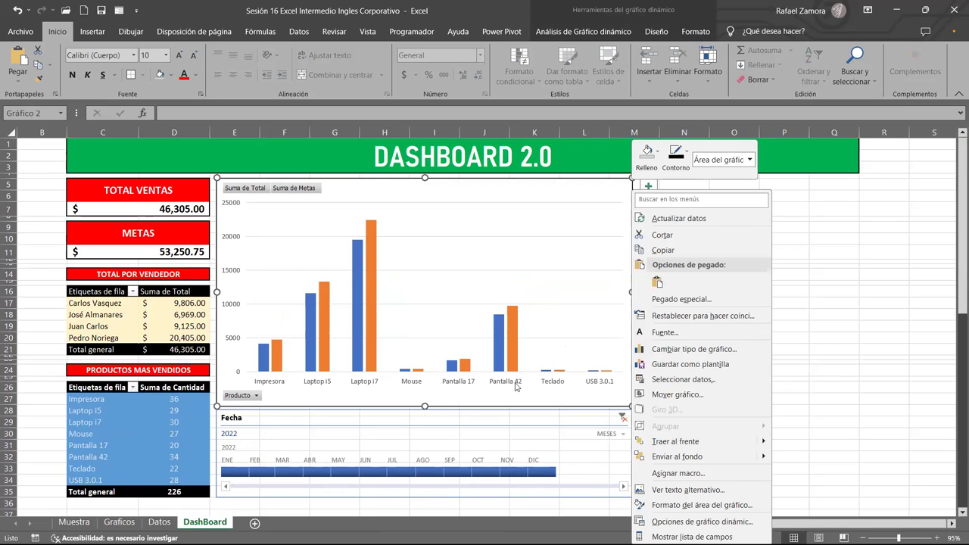
click(370, 233)
double_click(371, 235)
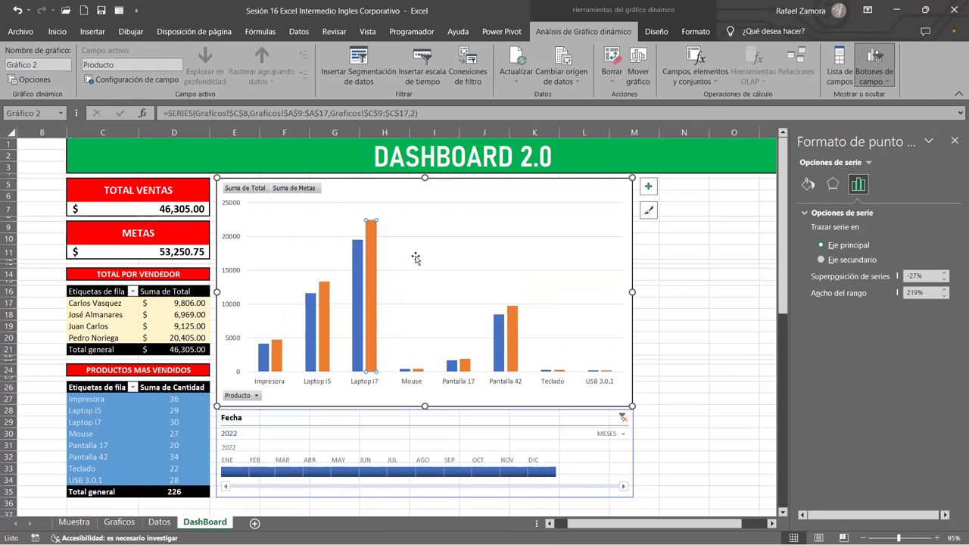
click(734, 313)
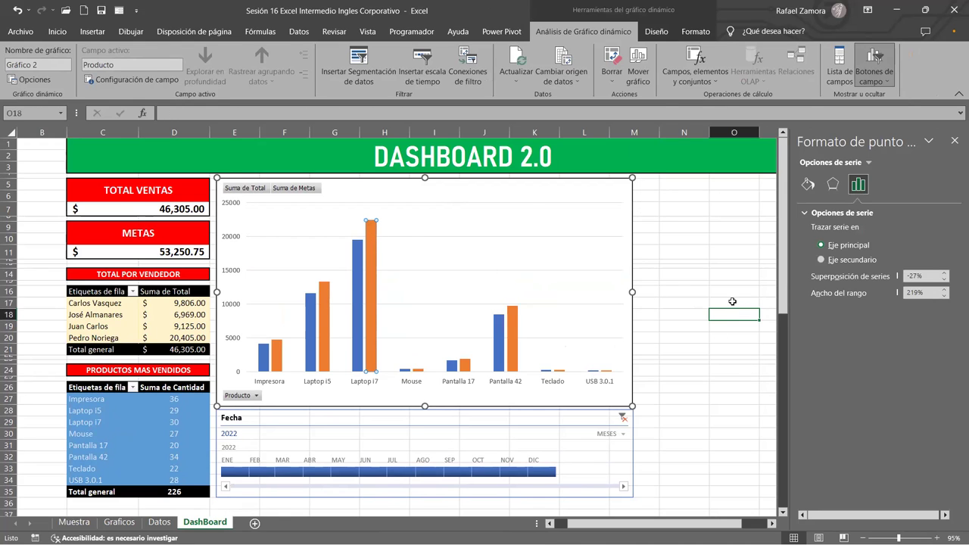
Open the chart's vertical axis formatting and review its fill and line, effects, alignment and axis options.
click(389, 237)
right_click(391, 240)
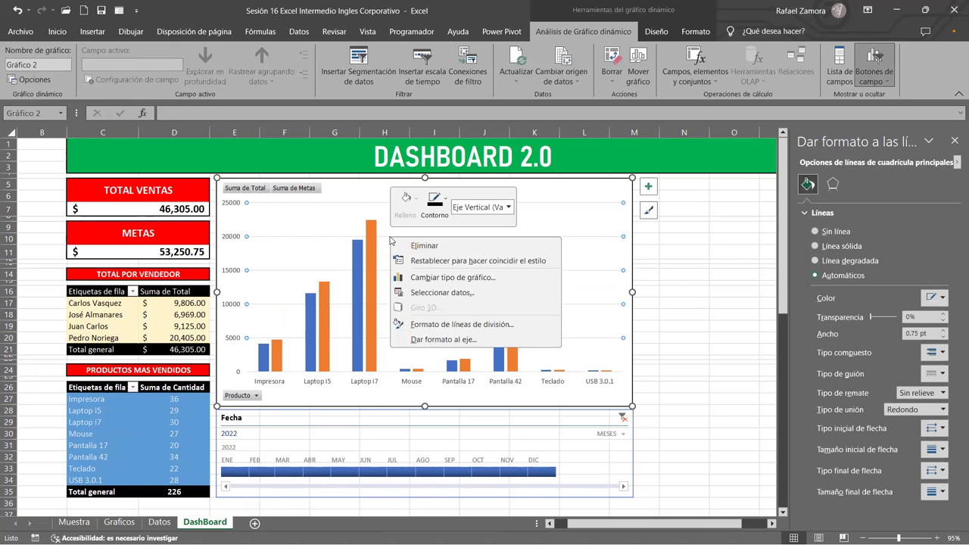
click(459, 340)
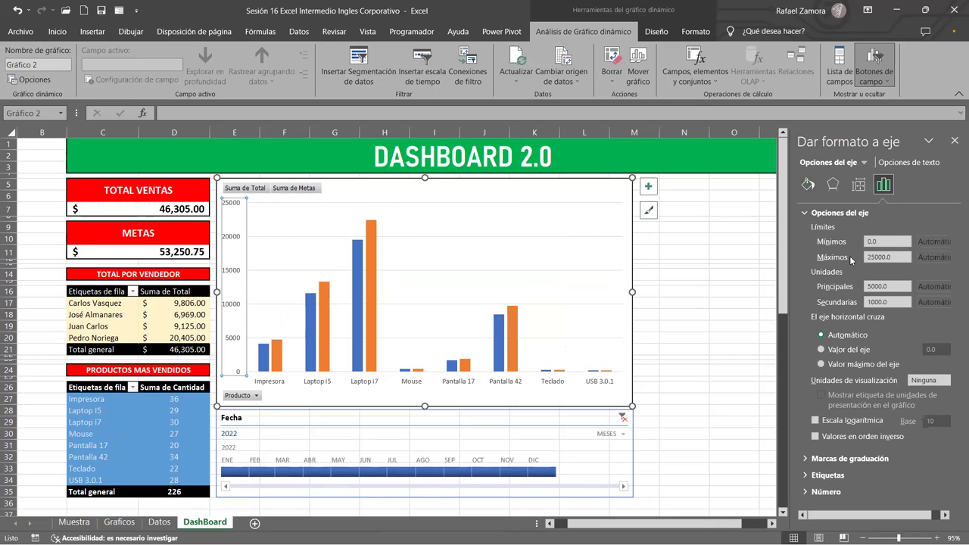
click(928, 164)
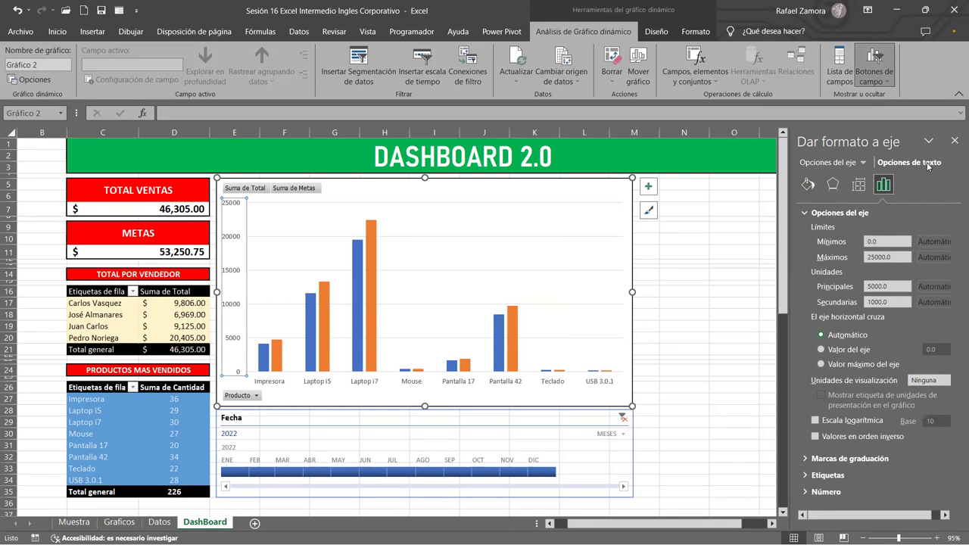
click(859, 184)
click(833, 184)
click(821, 163)
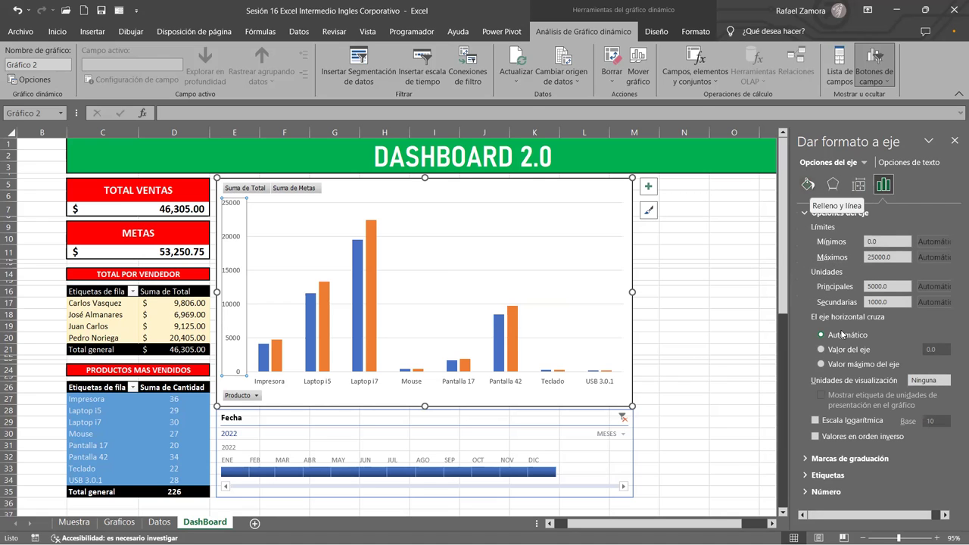
click(813, 188)
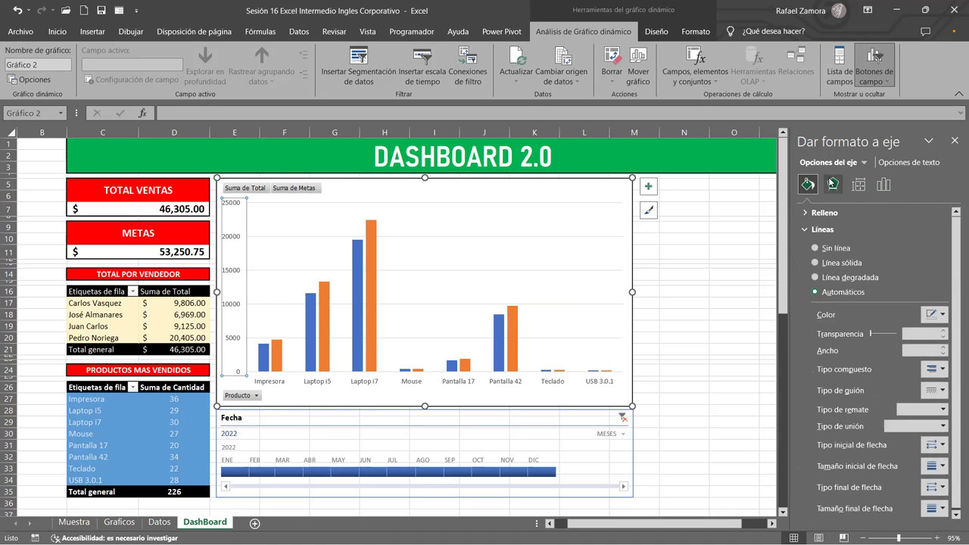
click(833, 183)
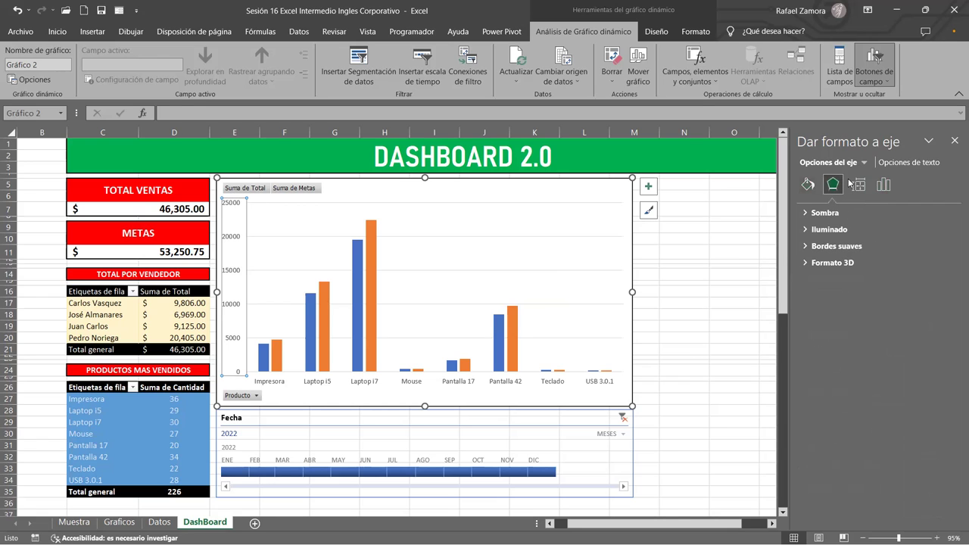
click(862, 186)
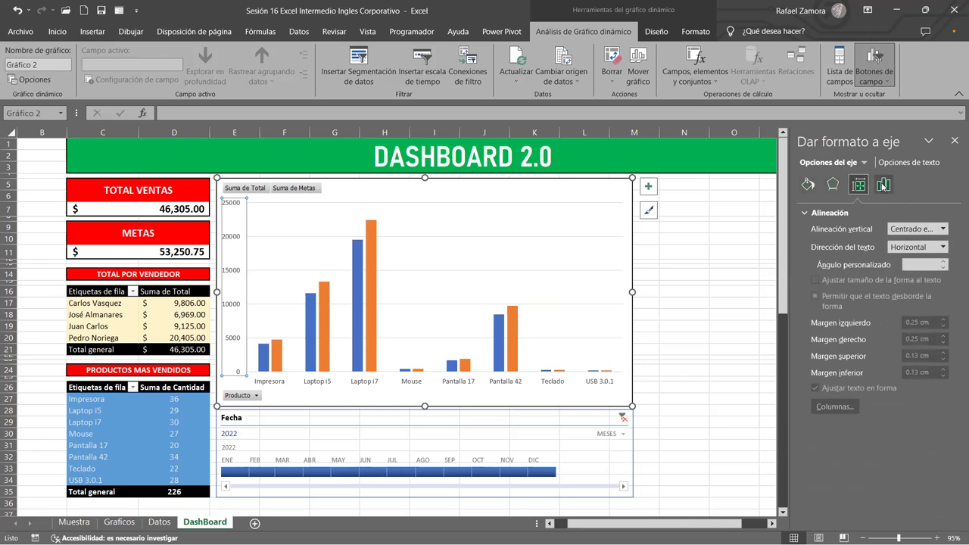
click(883, 186)
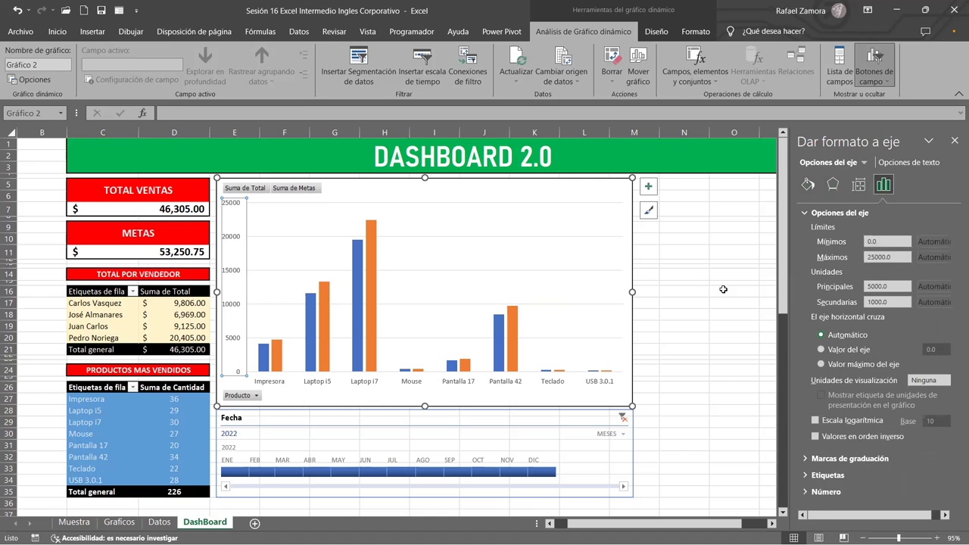
click(720, 324)
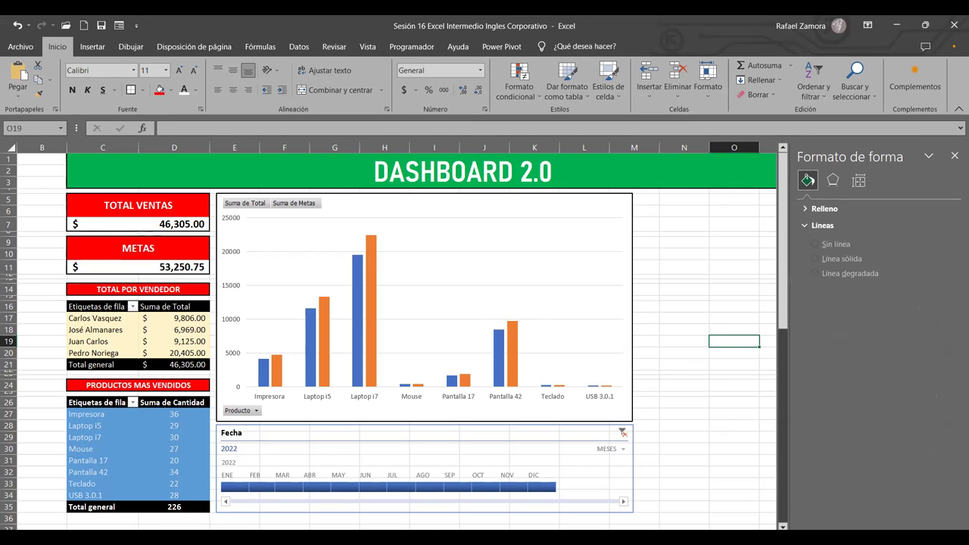
Select a value in the TOTAL POR VENDEDOR pivot table and close the shape formatting options.
scroll(726, 470, down, 9)
scroll(726, 469, up, 9)
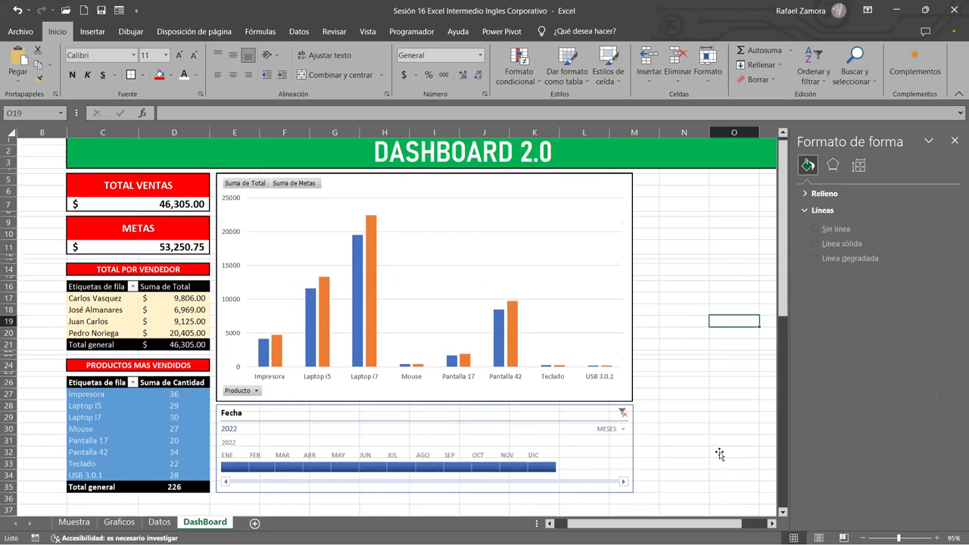
click(195, 314)
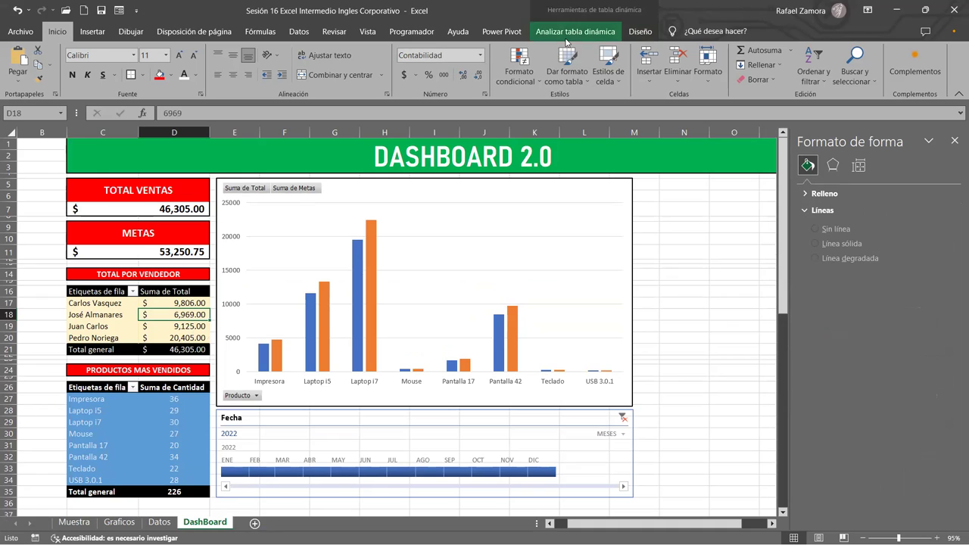
click(955, 141)
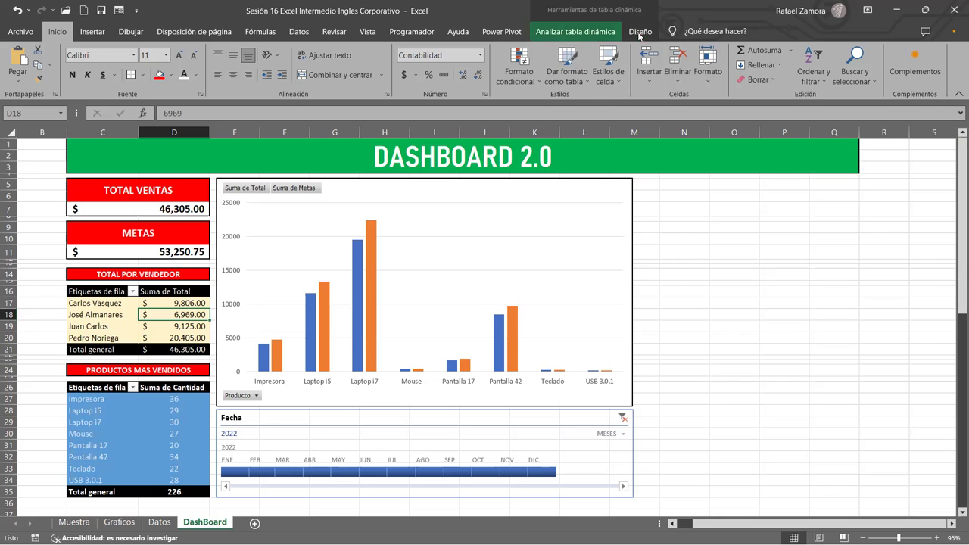
click(588, 33)
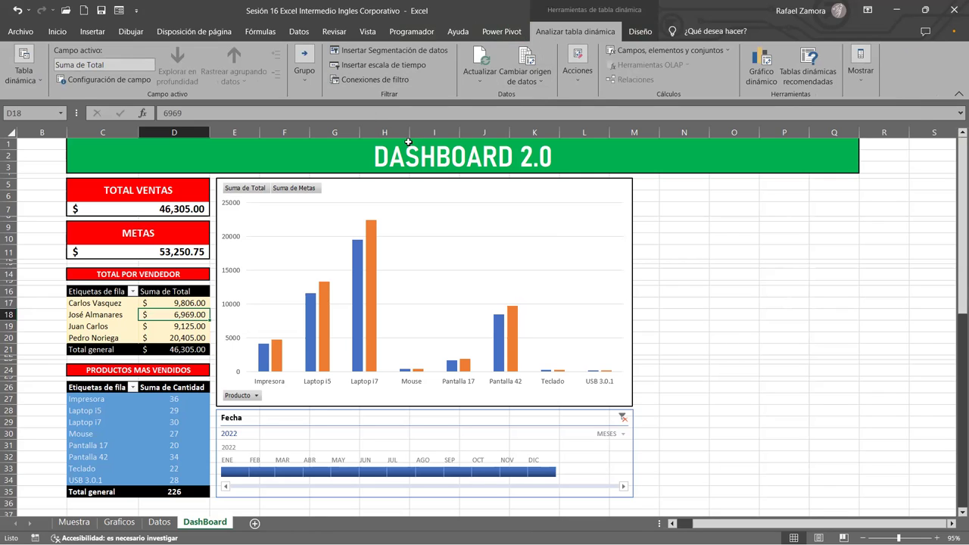
click(383, 53)
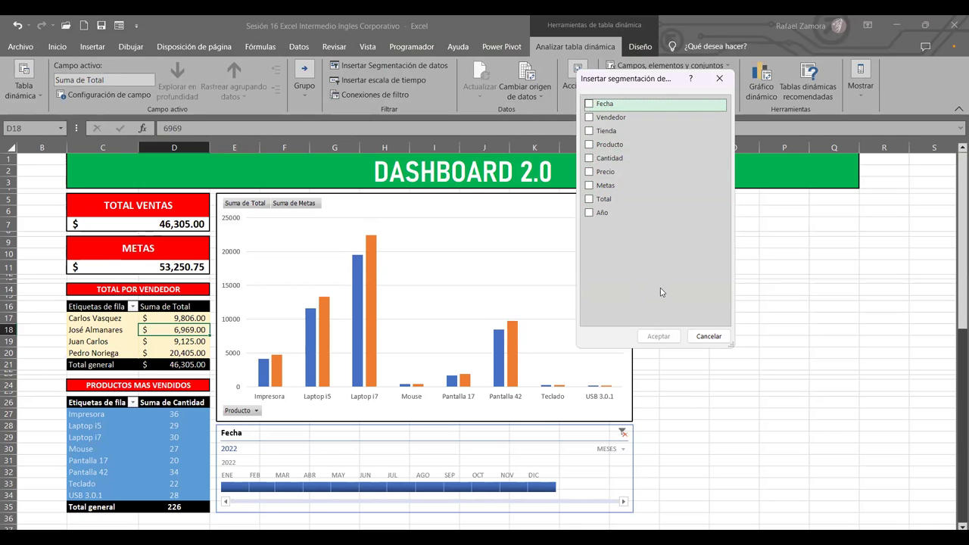
click(725, 339)
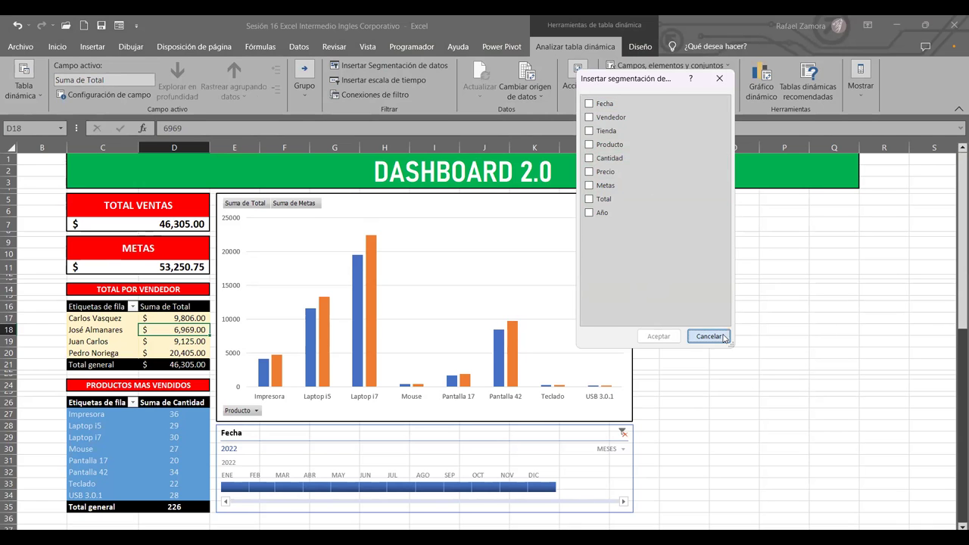
Insert slicers for the Tienda and Producto fields from the TOTAL POR VENDEDOR pivot table.
scroll(619, 416, down, 9)
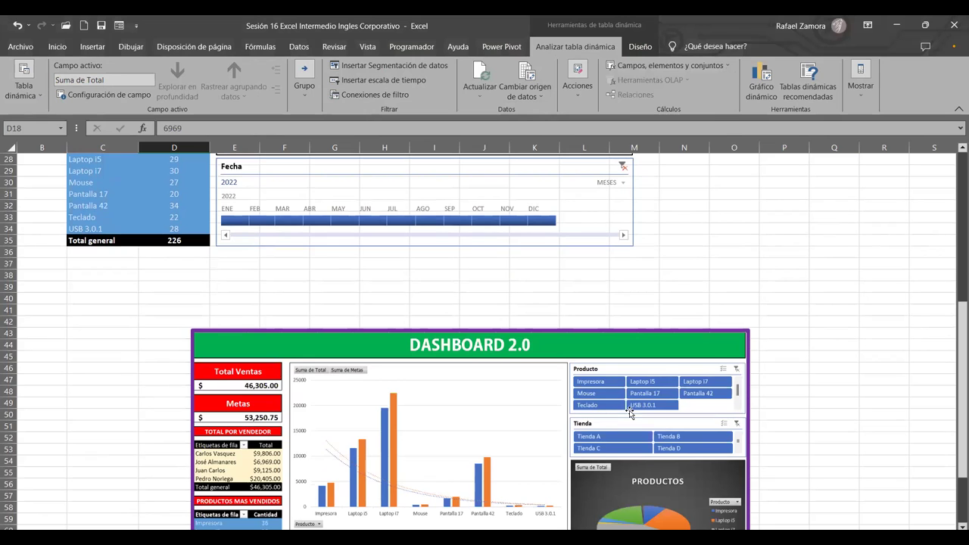
scroll(615, 420, up, 9)
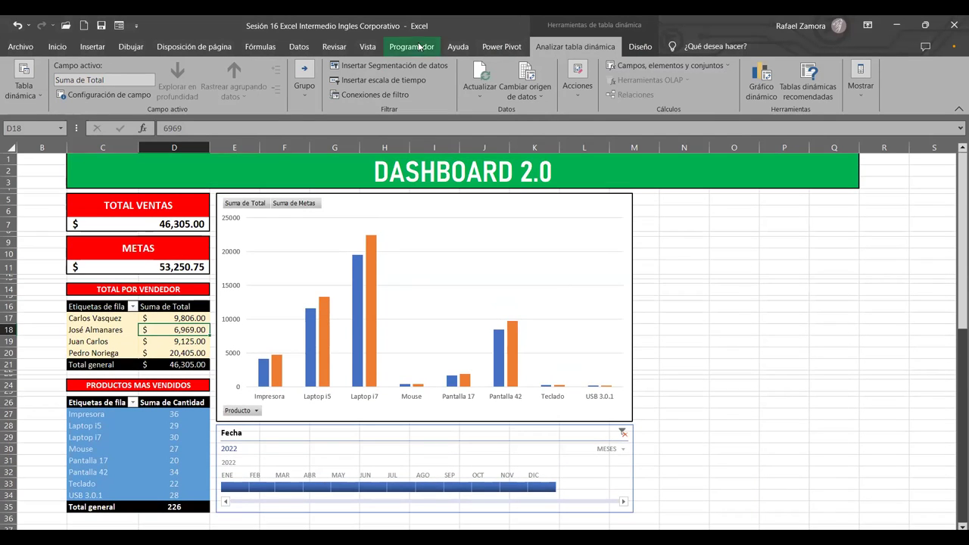
click(394, 65)
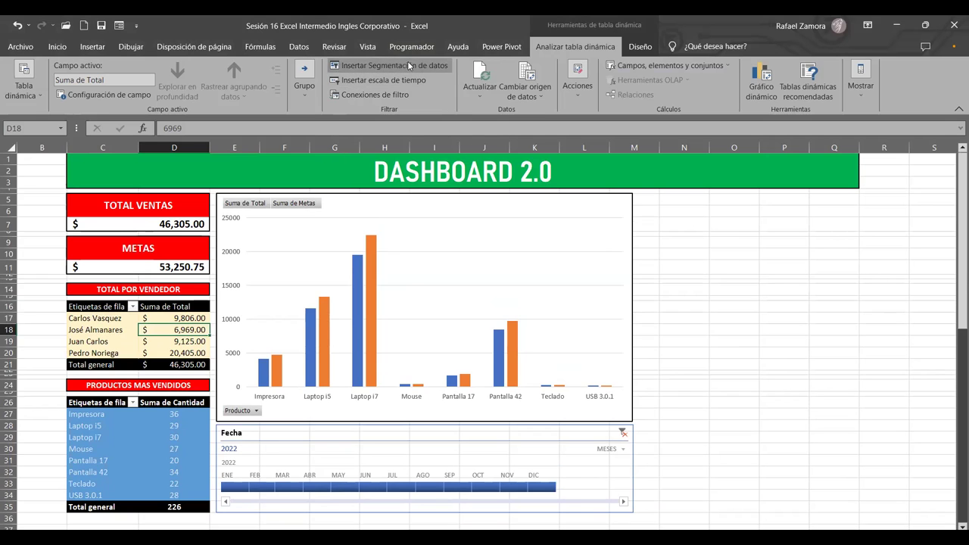
click(589, 144)
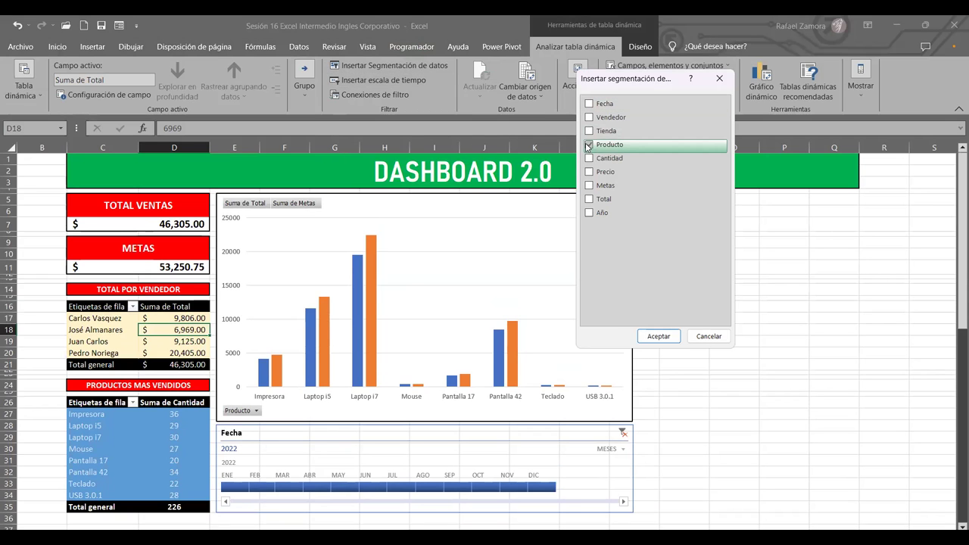
click(590, 131)
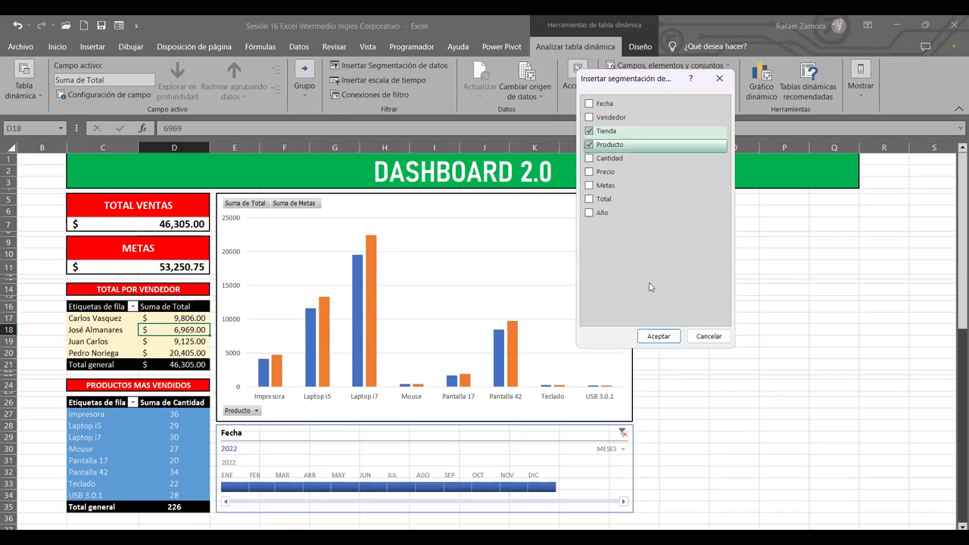
click(659, 336)
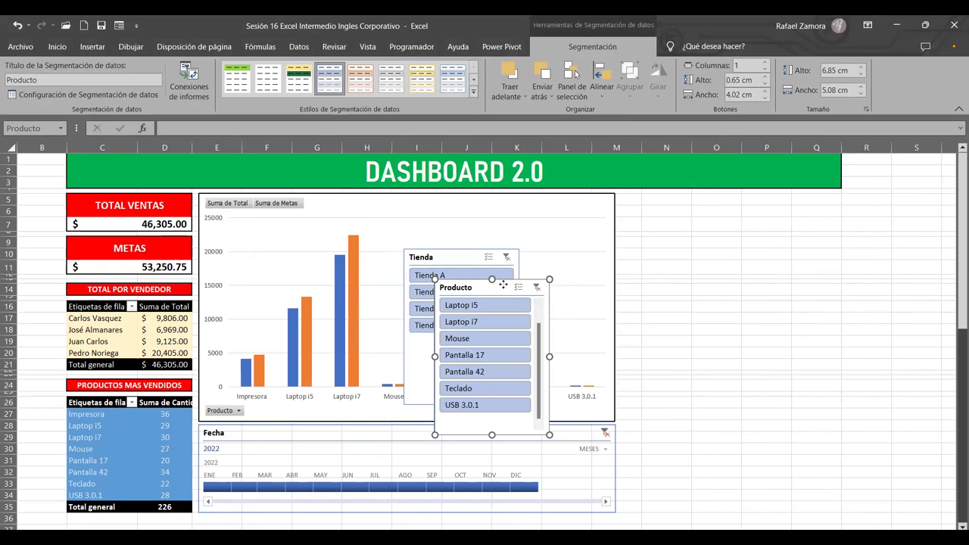
Move the Producto and Tienda slicers off the column chart into the empty cells beside it.
drag(508, 291, 717, 211)
click(458, 258)
drag(528, 263, 902, 281)
mouse_move(954, 322)
mouse_down()
mouse_move(954, 445)
mouse_move(956, 305)
mouse_up()
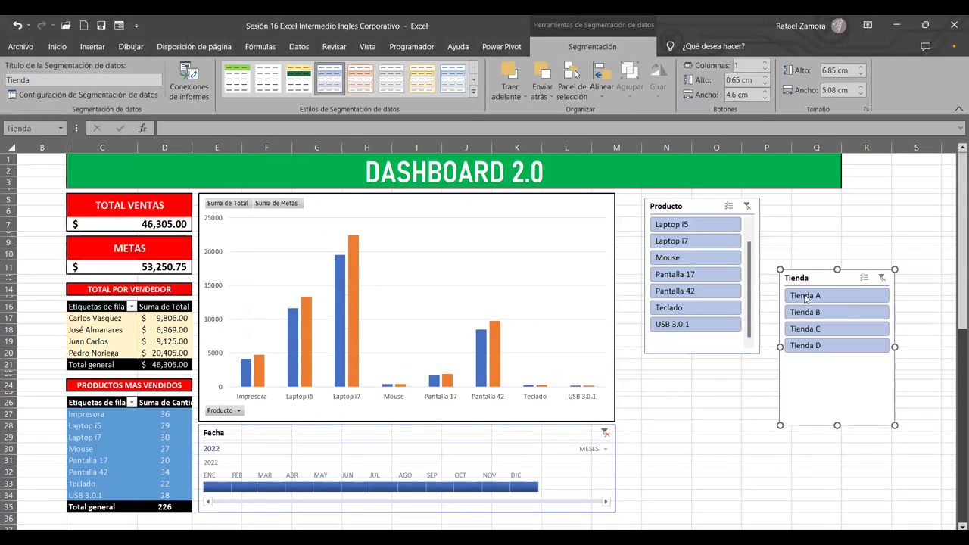
drag(708, 216, 725, 352)
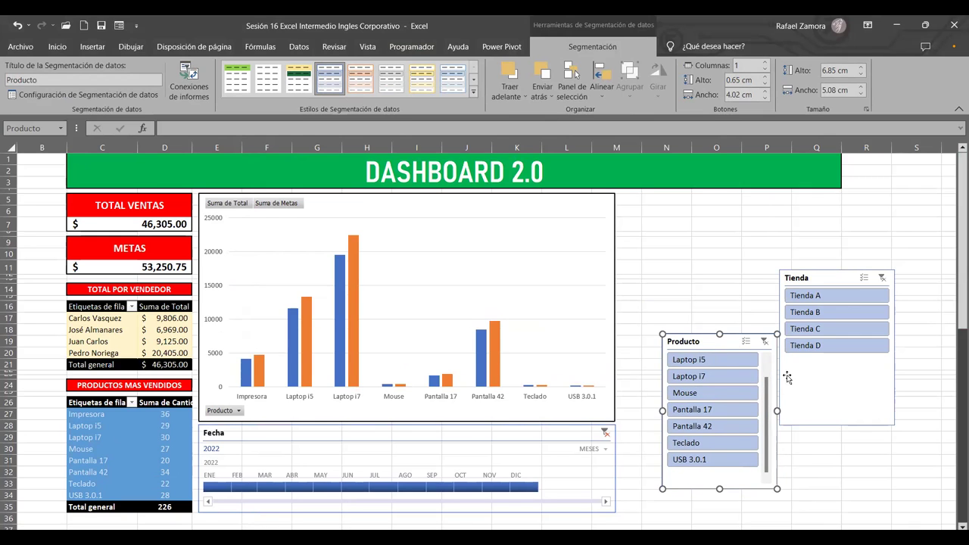
click(706, 269)
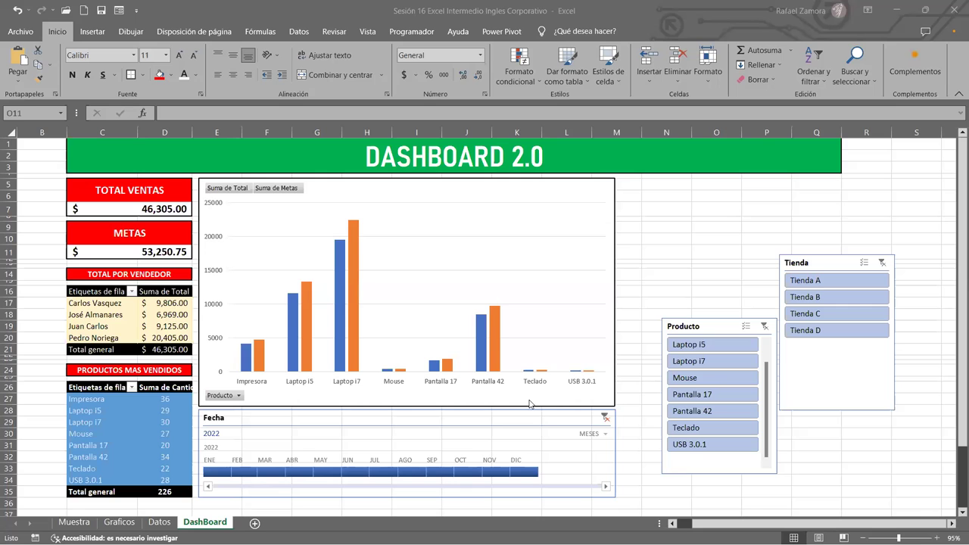
Place the Producto slicer beside the column chart under the title banner, and widen it to the banner's outer edge.
scroll(595, 437, down, 8)
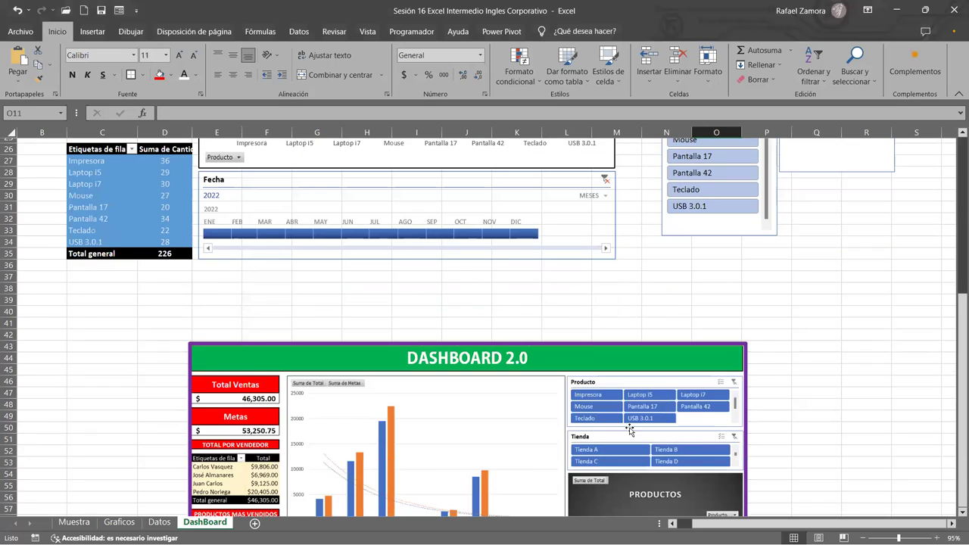
scroll(606, 435, up, 4)
scroll(629, 431, up, 4)
drag(707, 327, 662, 185)
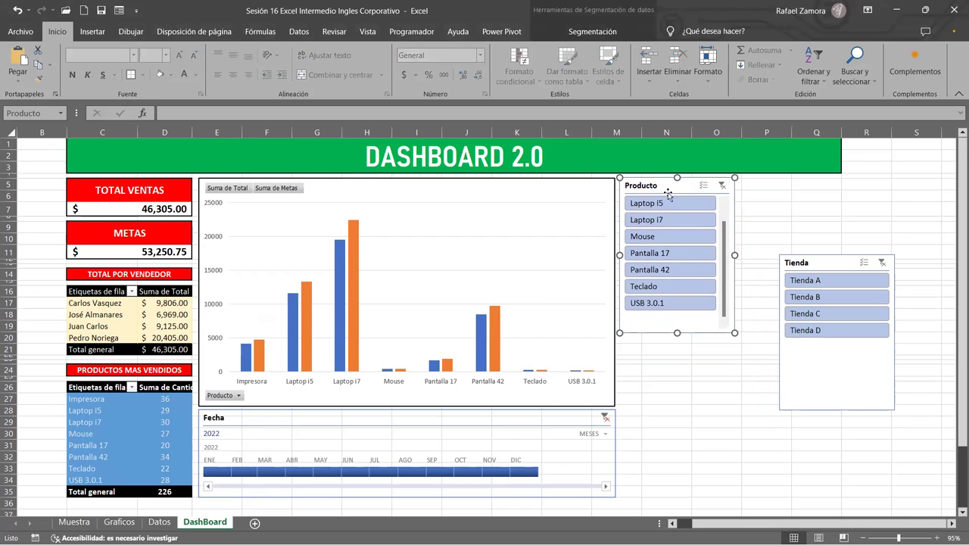
drag(735, 256, 843, 262)
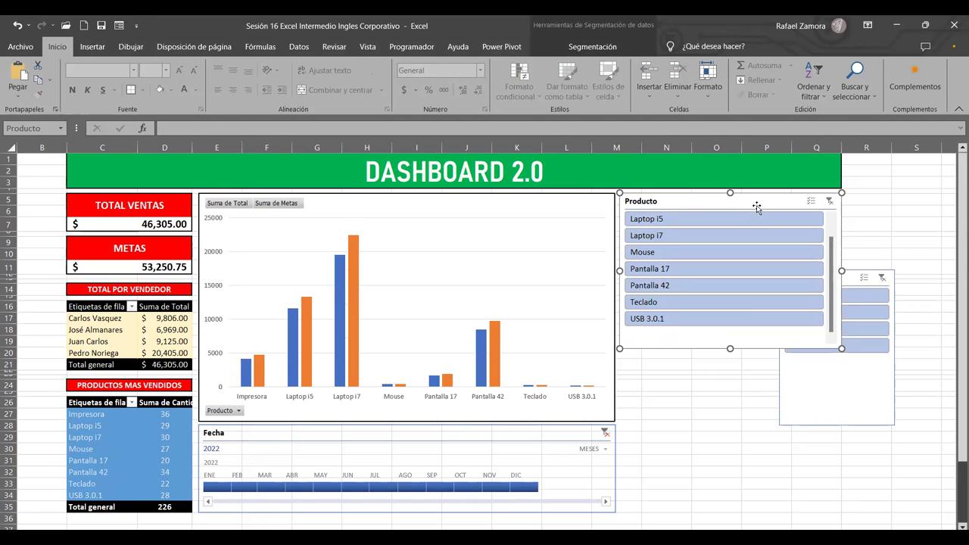
Place the Tienda slicer directly below the Producto slicer, aligned with its left edge, and show the slicer settings.
click(731, 448)
click(856, 278)
drag(833, 272, 672, 353)
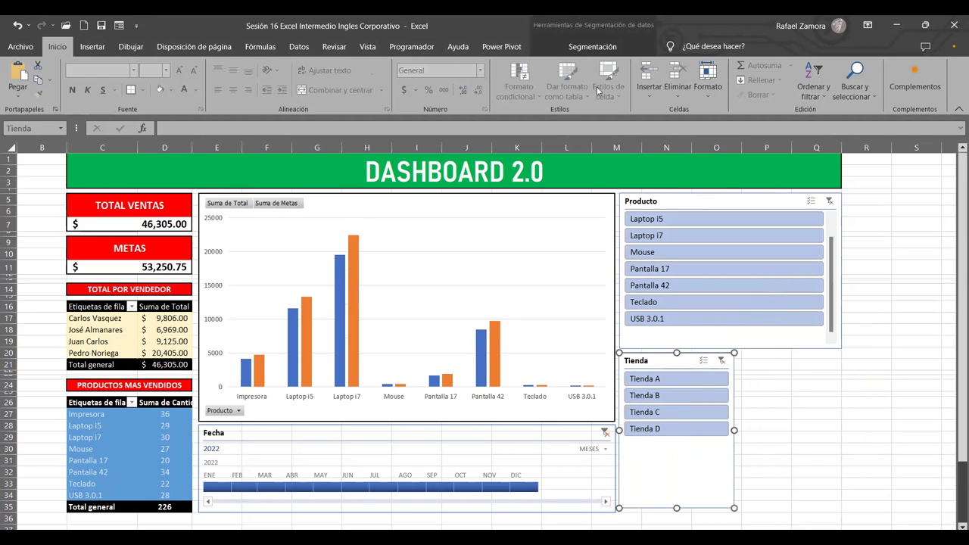
click(594, 46)
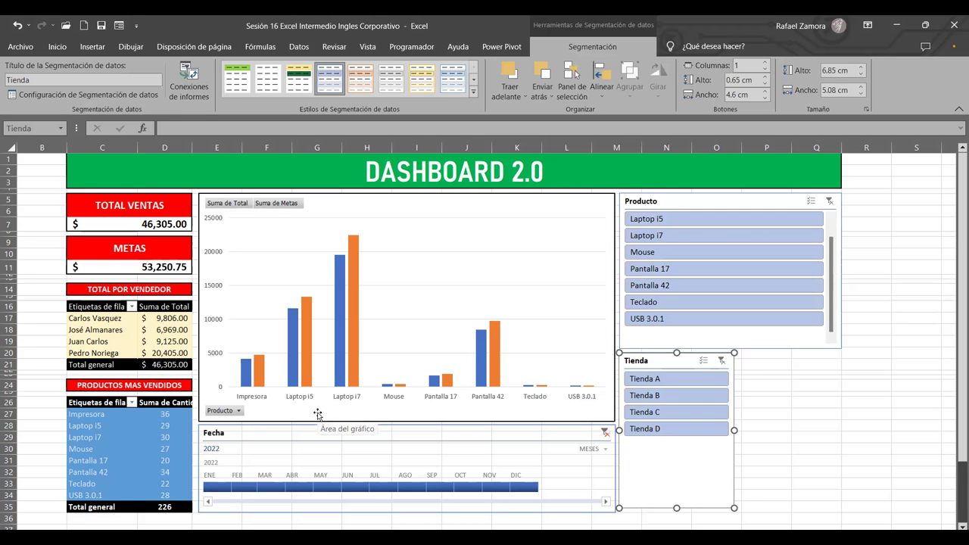
Look at the Tienda and Producto columns of the source data on the Datos sheet.
key(ctrl+Page_Up)
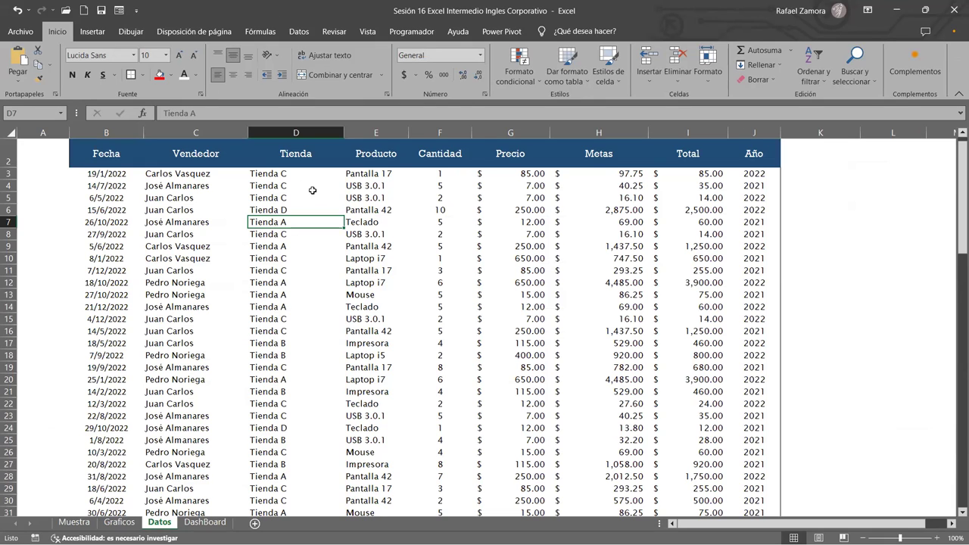
click(266, 159)
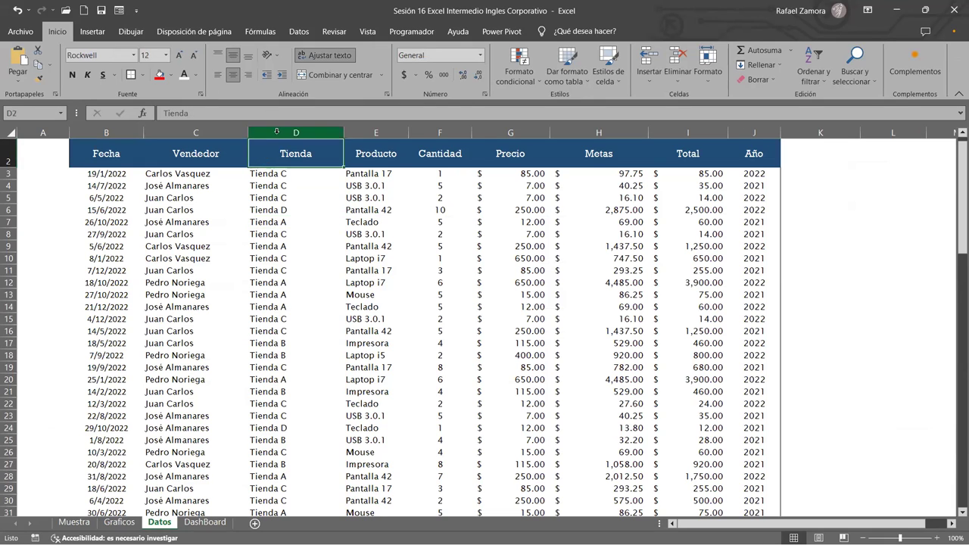
click(277, 131)
drag(277, 131, 380, 128)
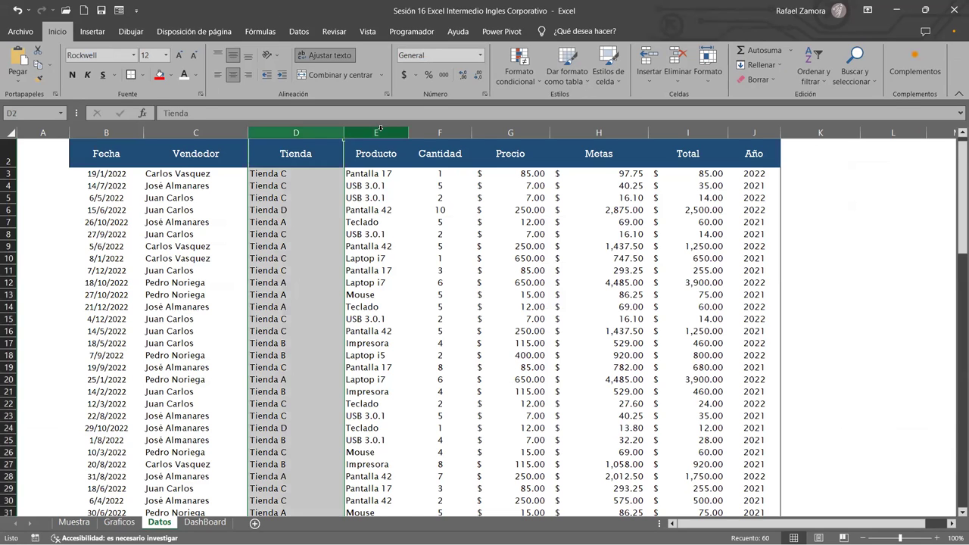
Check the Producto column on the Datos sheet, and examine the slicer layout in the DashBoard sheet's reference image.
click(380, 128)
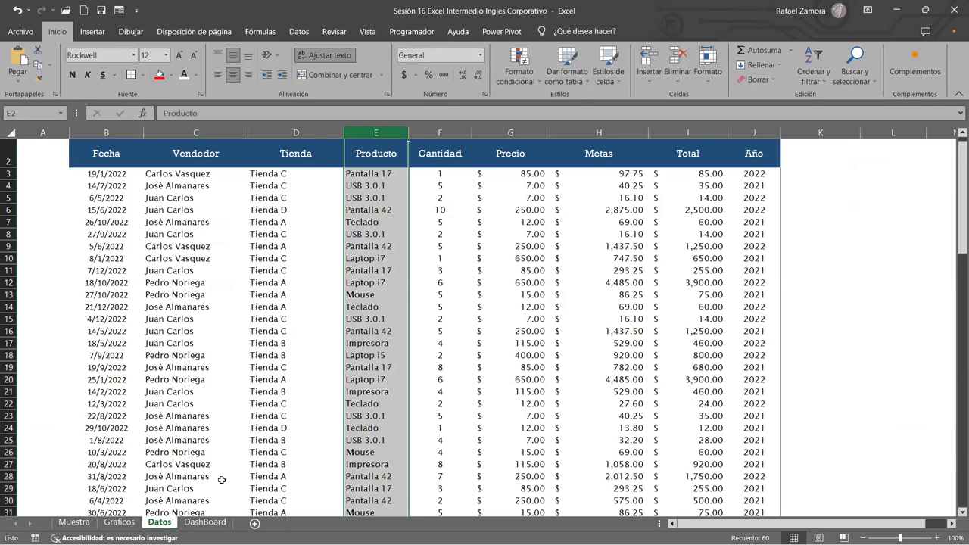
click(205, 521)
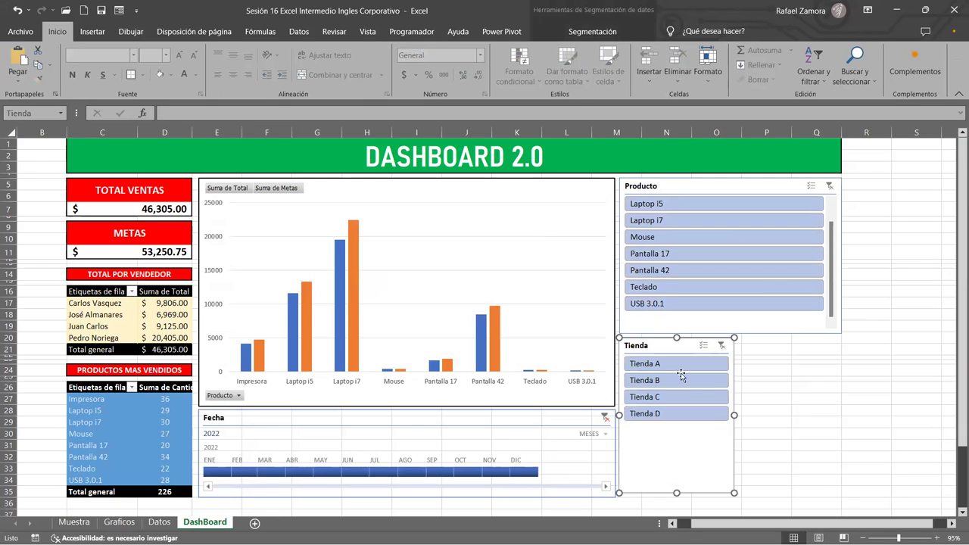
click(857, 386)
scroll(840, 388, down, 5)
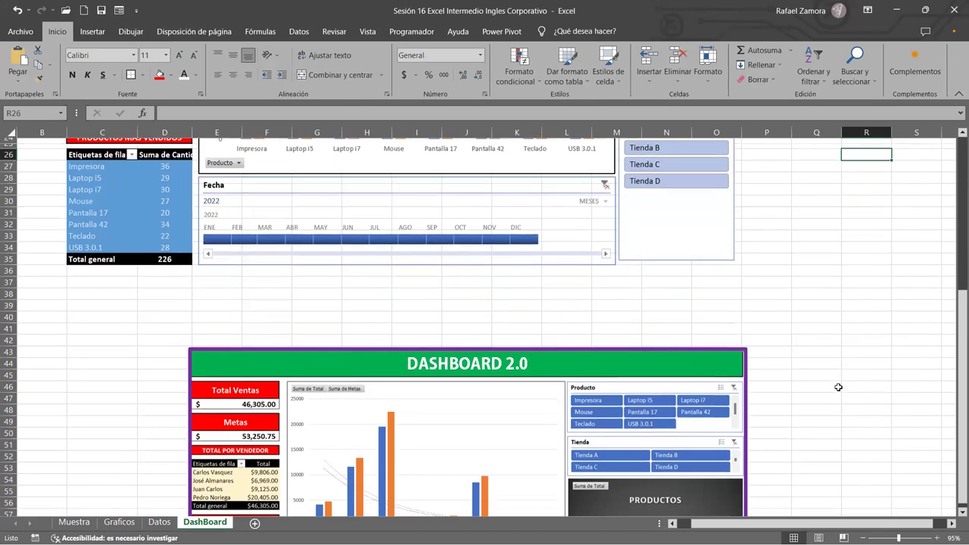
scroll(838, 385, up, 8)
Arrange the Producto slicer's buttons in 3 columns and shorten the slicer to about 3.37 cm high.
click(737, 187)
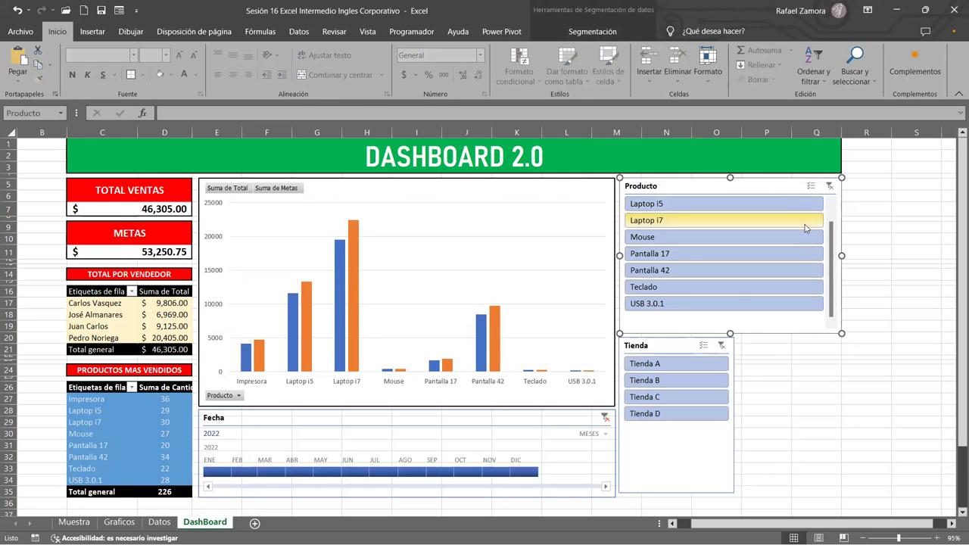
click(576, 32)
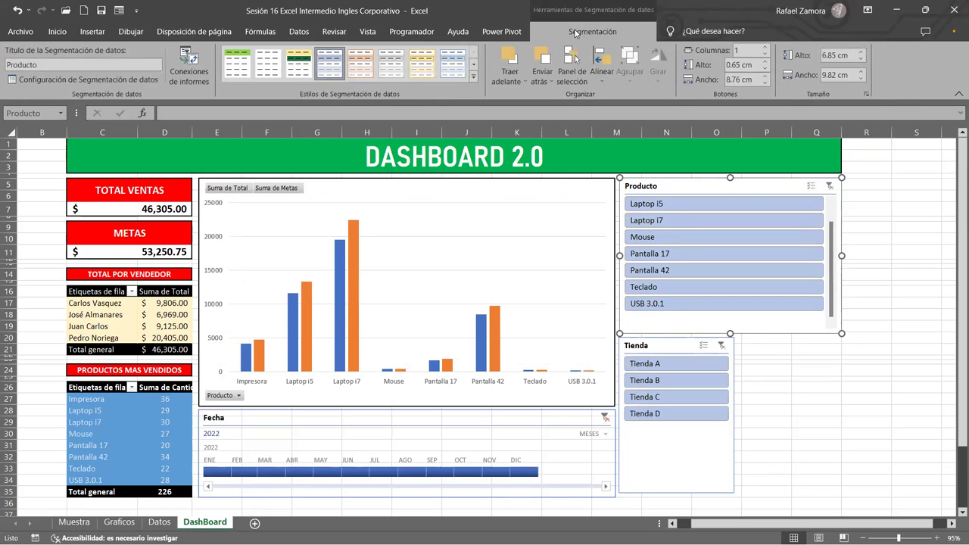
click(766, 50)
click(766, 50)
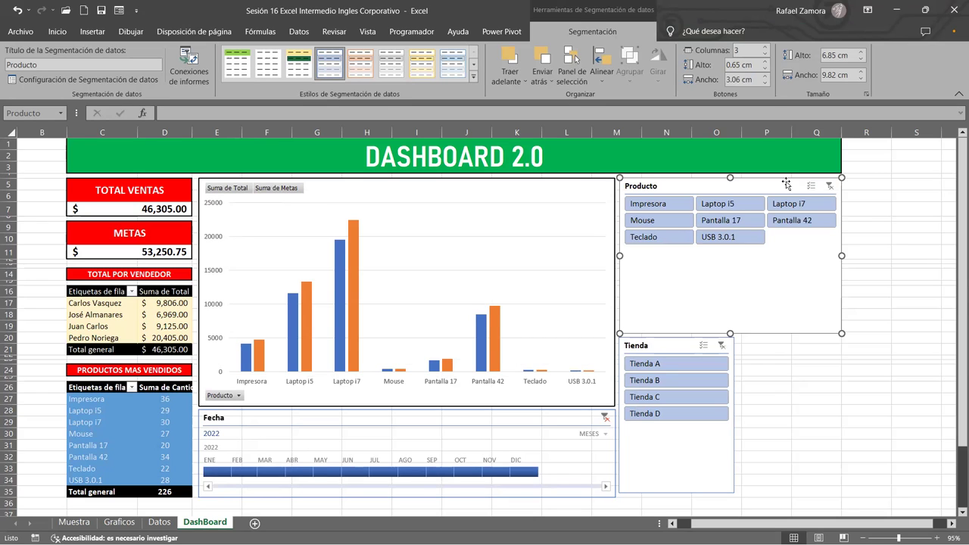
drag(730, 334, 730, 255)
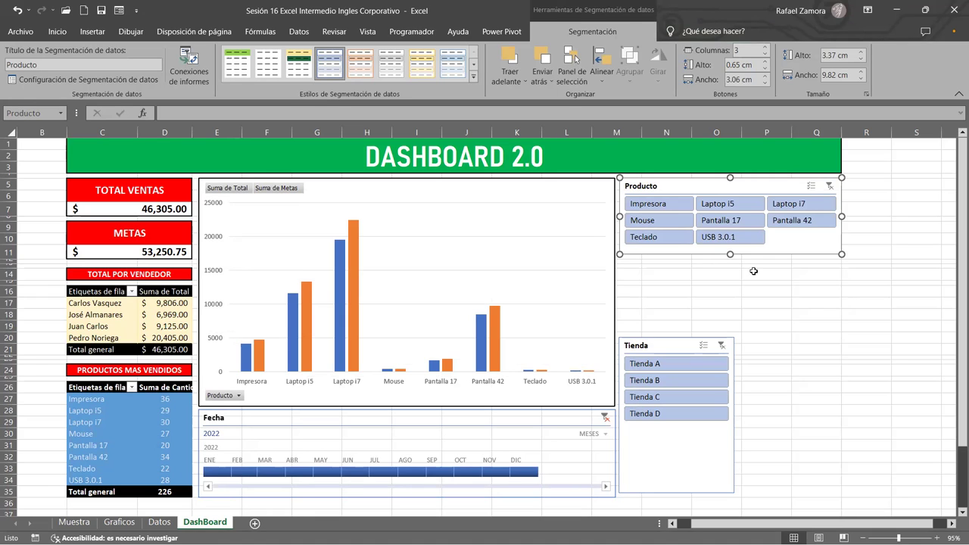
click(758, 276)
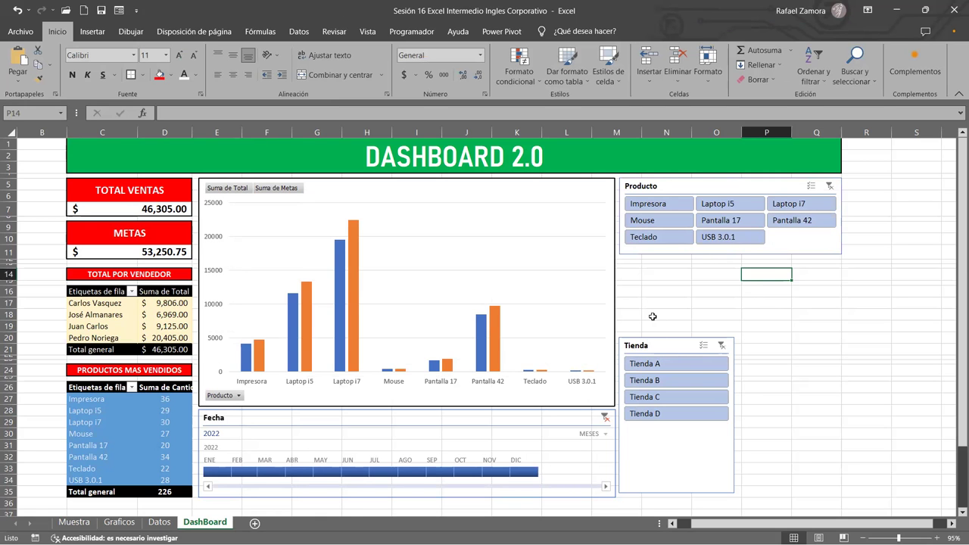
Move the Tienda slicer directly below the Producto slicer and widen it to about 9.77 cm, matching the outer edge.
scroll(729, 326, down, 1)
scroll(730, 326, up, 1)
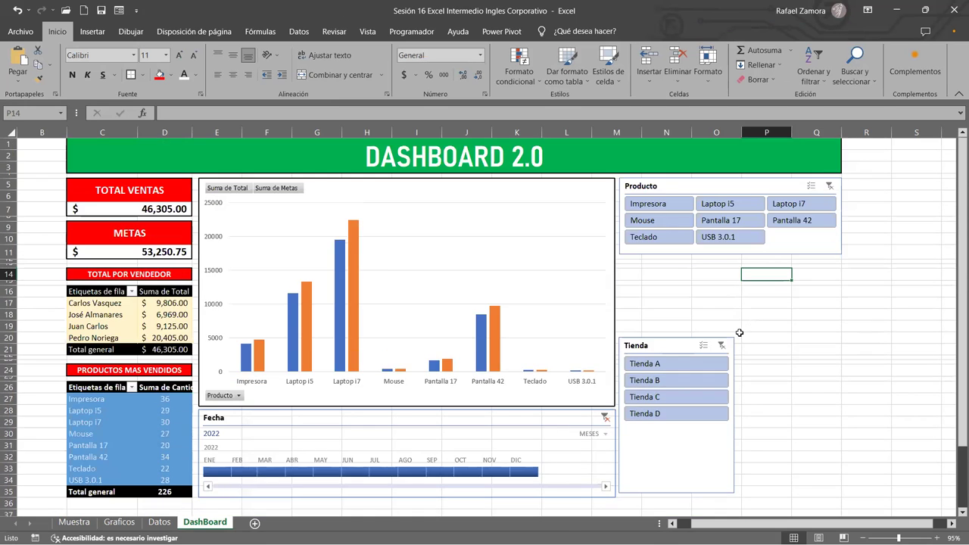
drag(664, 344, 662, 263)
drag(736, 336, 841, 338)
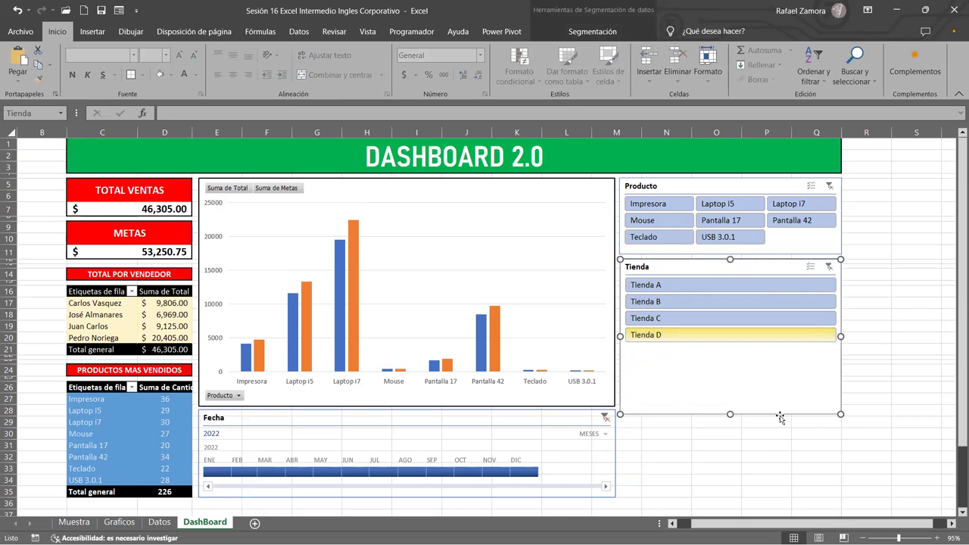
Arrange the Tienda slicer's buttons in 2 columns, as in the reference image.
click(864, 432)
scroll(862, 432, down, 6)
scroll(862, 432, down, 4)
scroll(862, 428, up, 11)
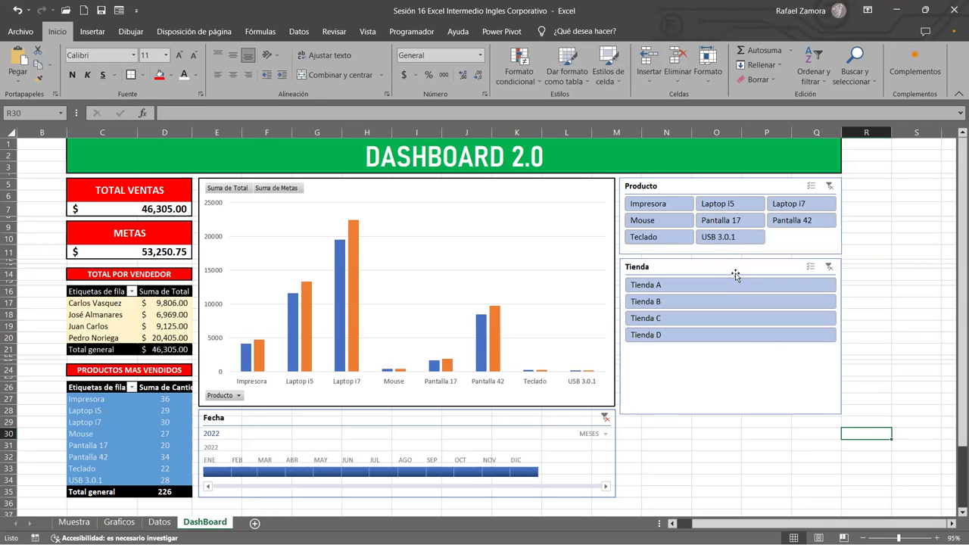
click(735, 273)
click(593, 31)
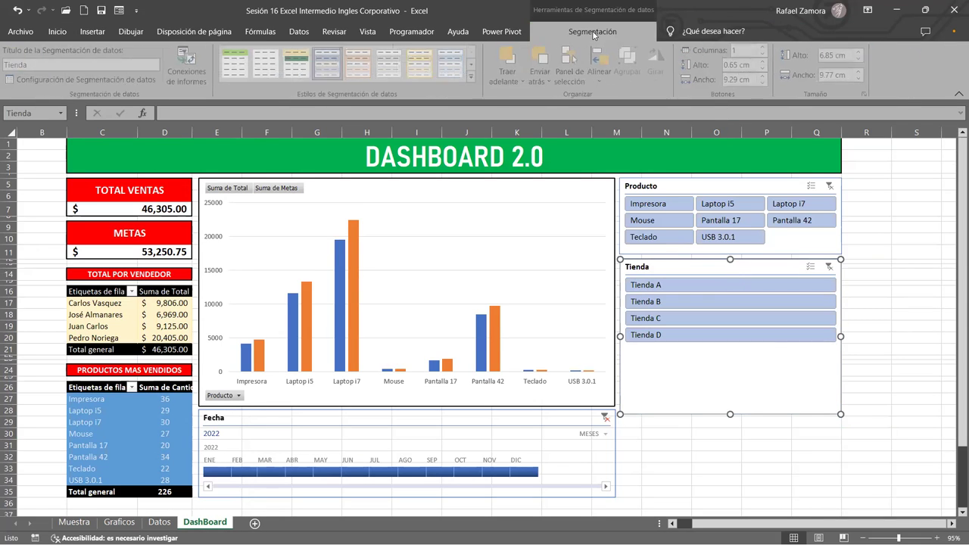
click(763, 48)
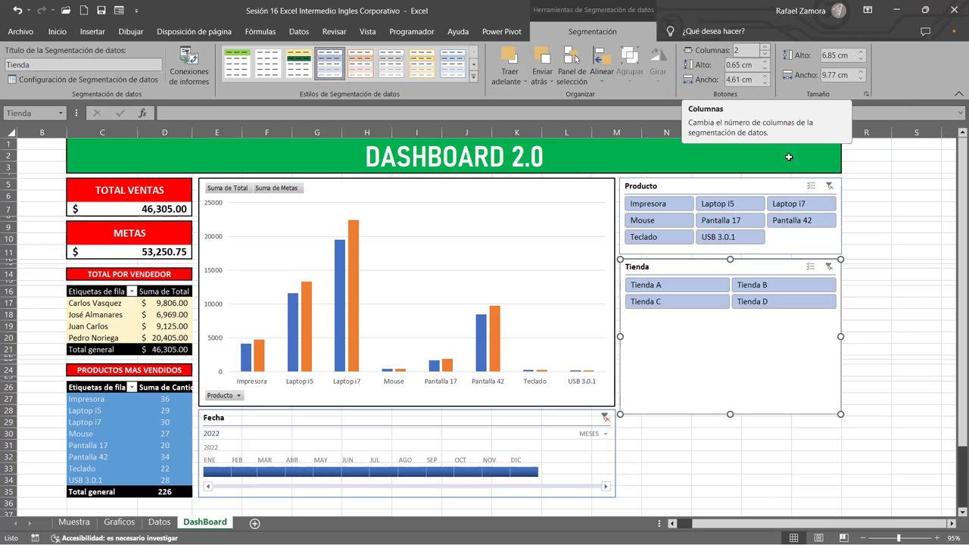
Shorten the Tienda slicer to about 2.76 cm high so it fits just around its buttons.
click(916, 349)
click(772, 358)
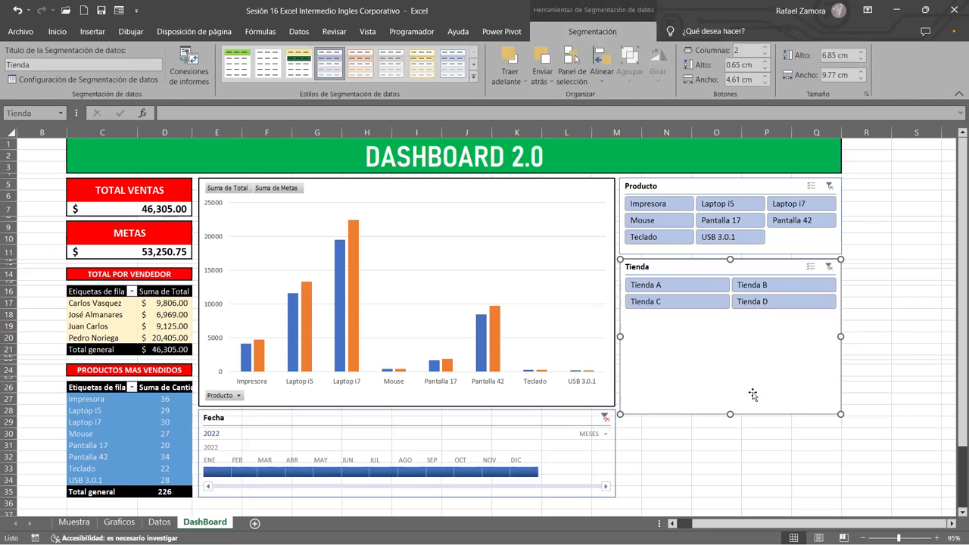
drag(729, 415, 729, 321)
click(866, 338)
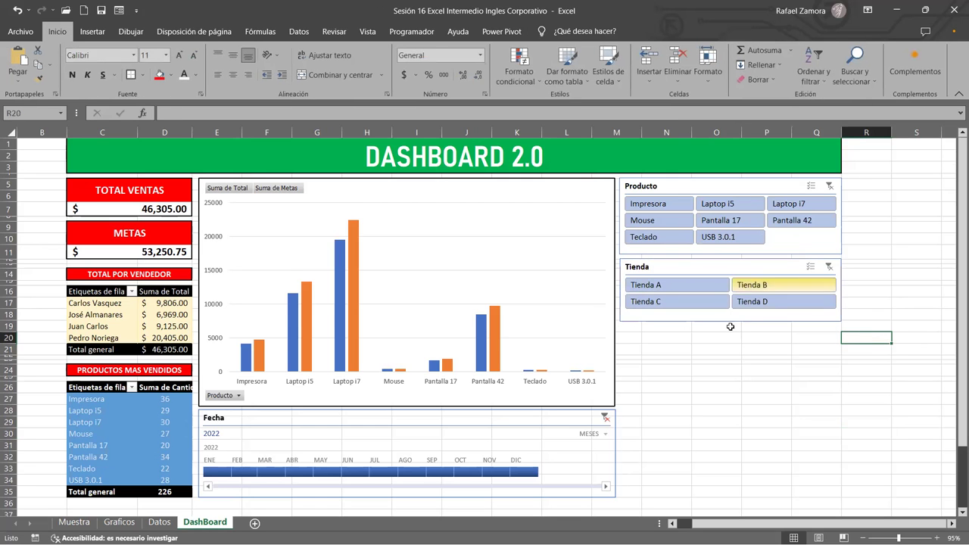
Apply the blue Oscuro slicer style to the Producto slicer to match the reference image.
scroll(719, 405, down, 4)
scroll(720, 403, down, 2)
scroll(719, 402, up, 5)
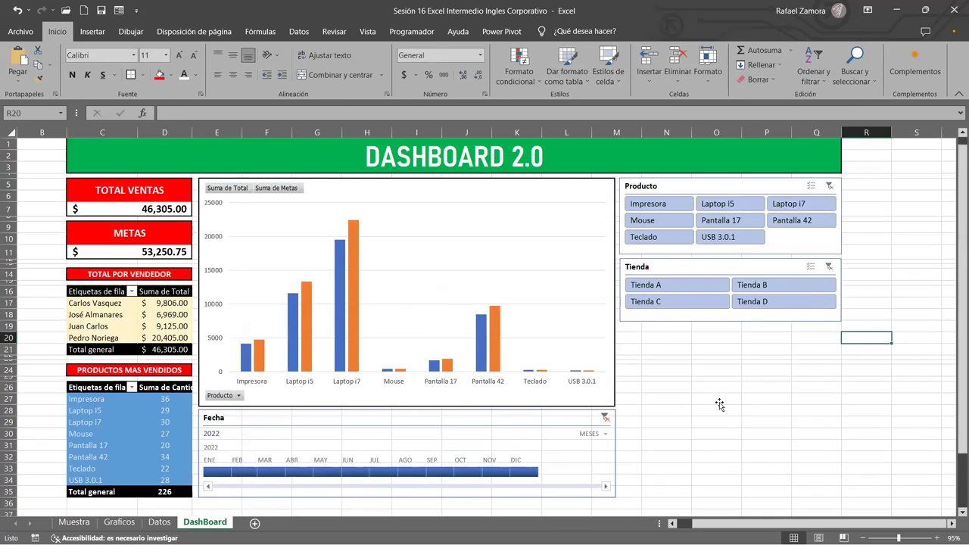
click(753, 186)
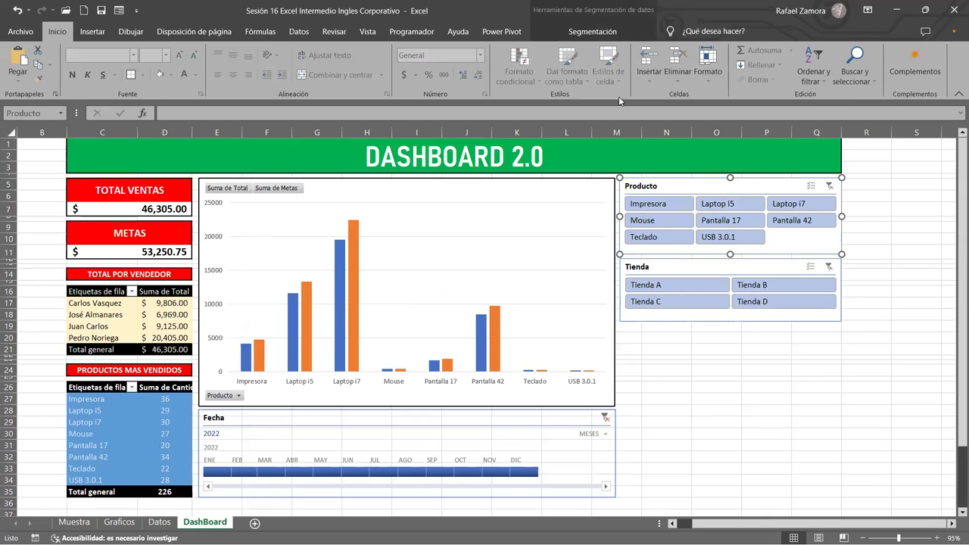
click(593, 31)
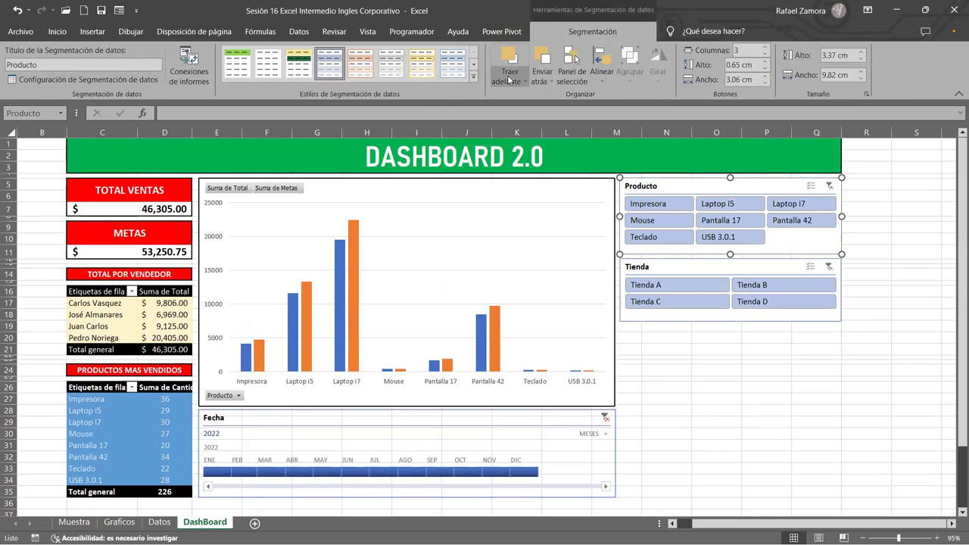
click(474, 79)
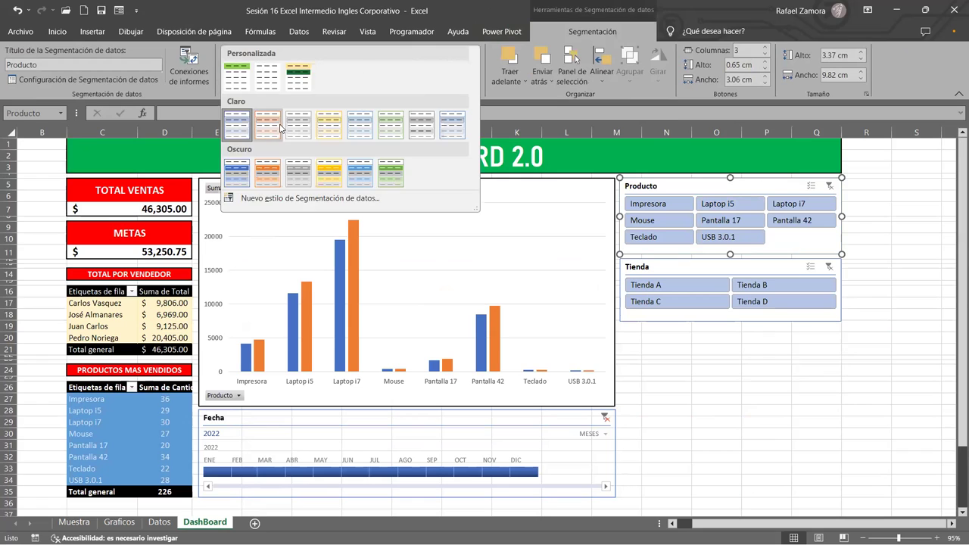
click(235, 167)
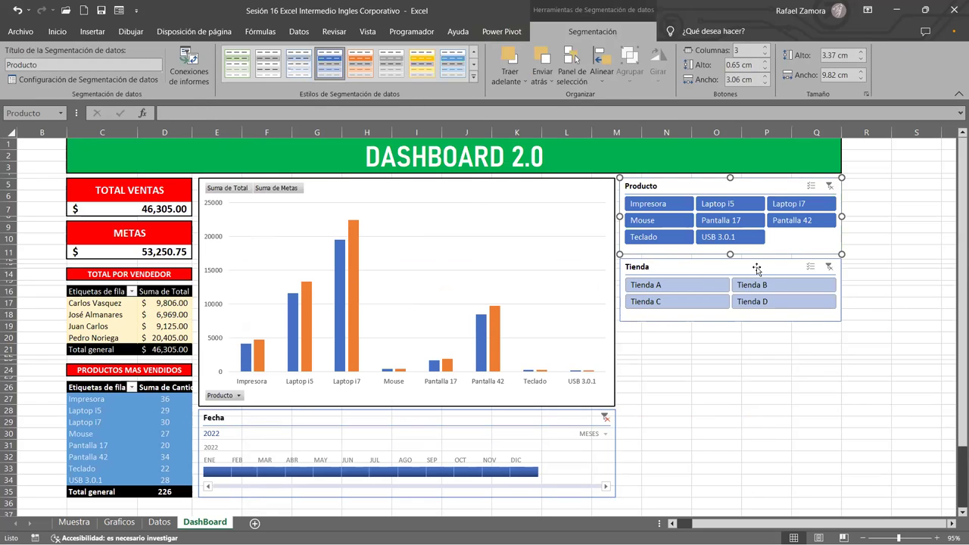
Apply the same blue Oscuro slicer style to the Tienda slicer and deselect it.
click(754, 268)
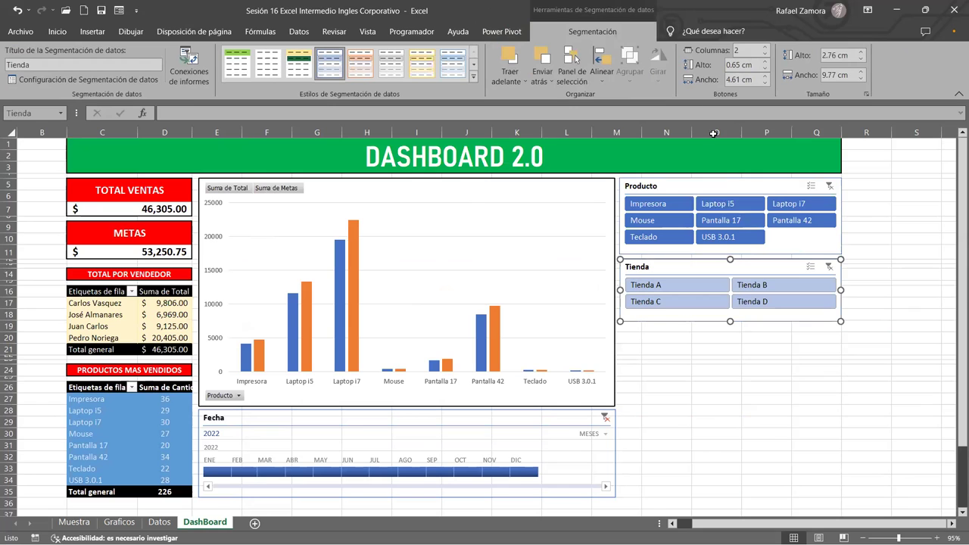
click(473, 77)
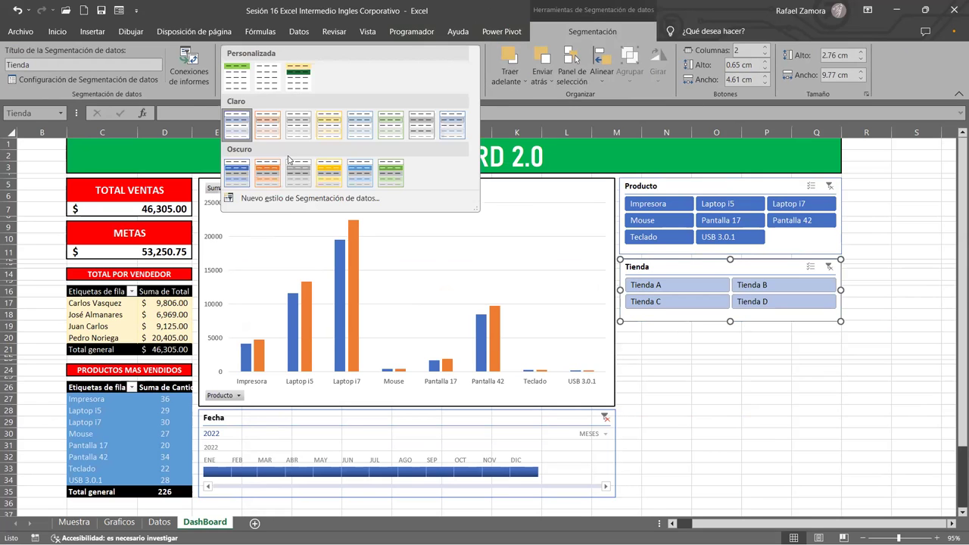
click(236, 171)
click(880, 396)
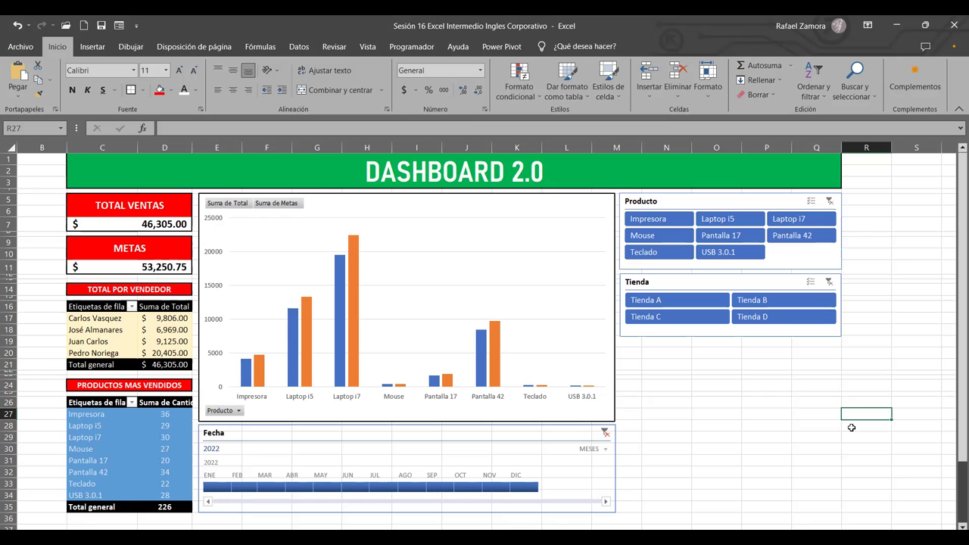
Compare the dashboard with the reference image, examining the PRODUCTOS pie chart below the slicers.
click(850, 387)
scroll(849, 387, down, 1)
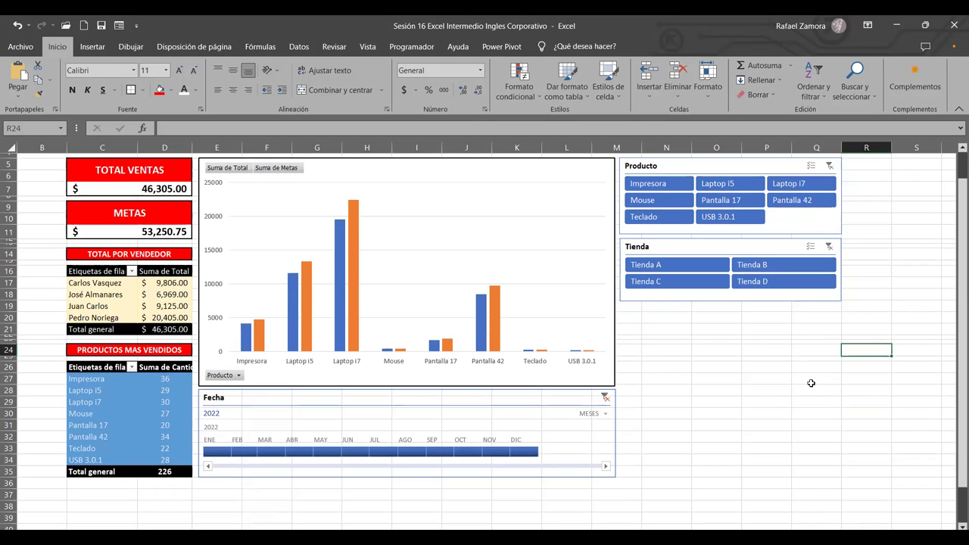
scroll(814, 385, up, 1)
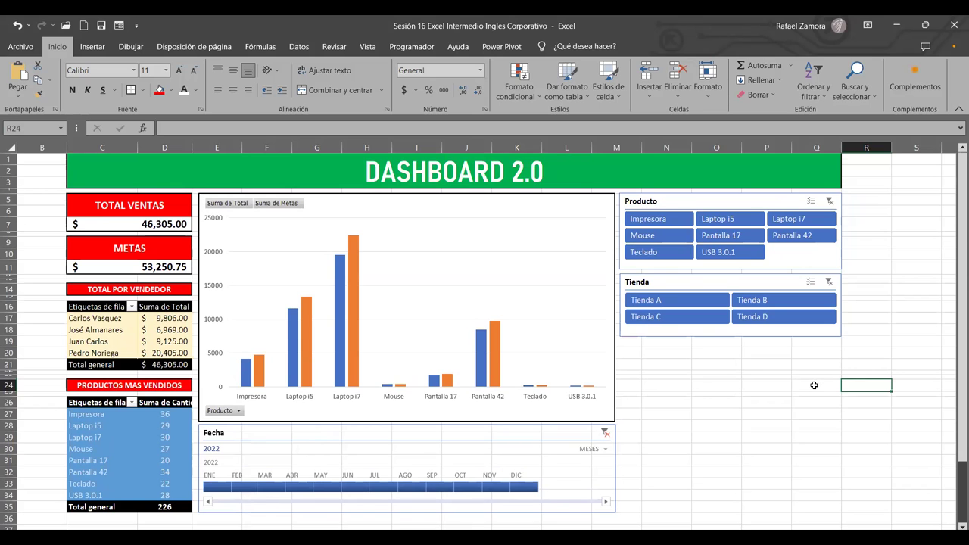
scroll(814, 386, down, 16)
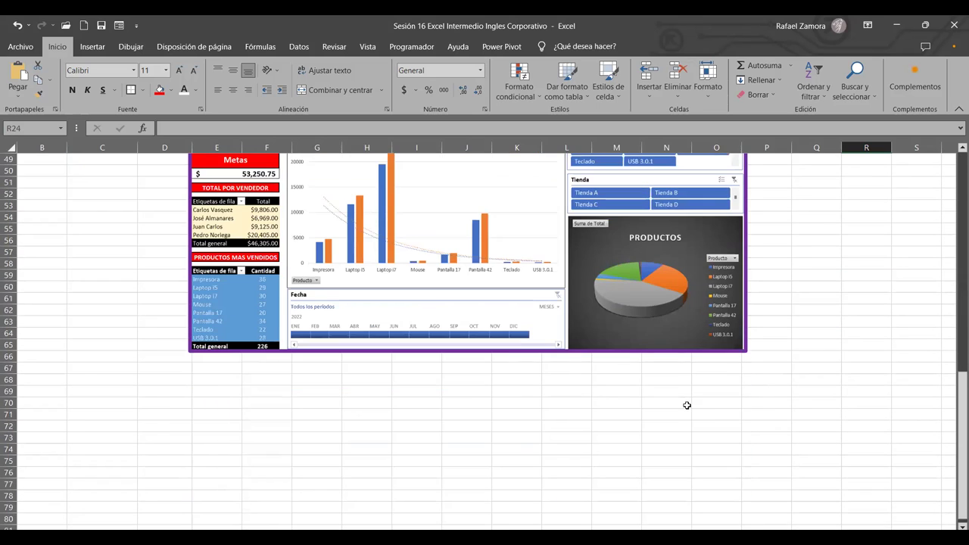
scroll(699, 341, up, 10)
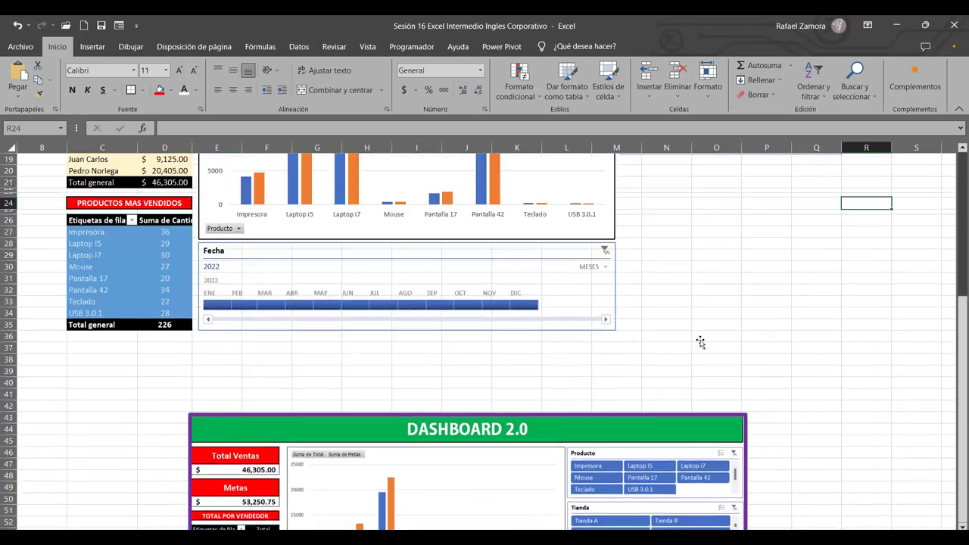
scroll(699, 341, up, 1)
scroll(702, 342, down, 5)
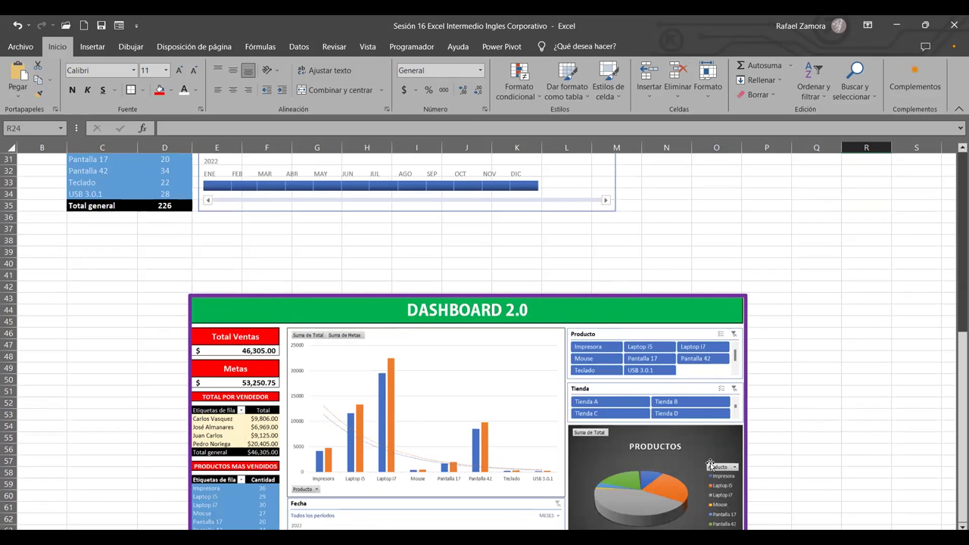
scroll(711, 463, up, 9)
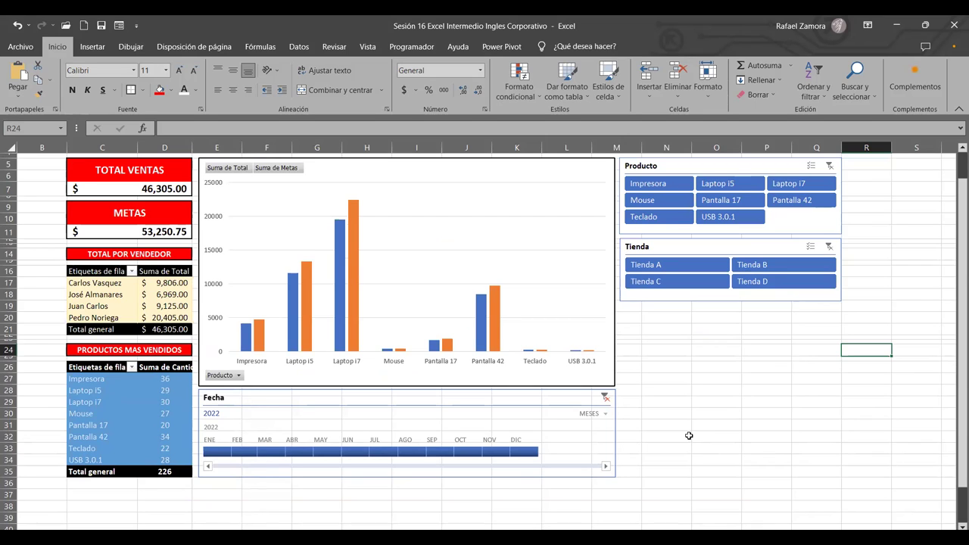
click(809, 350)
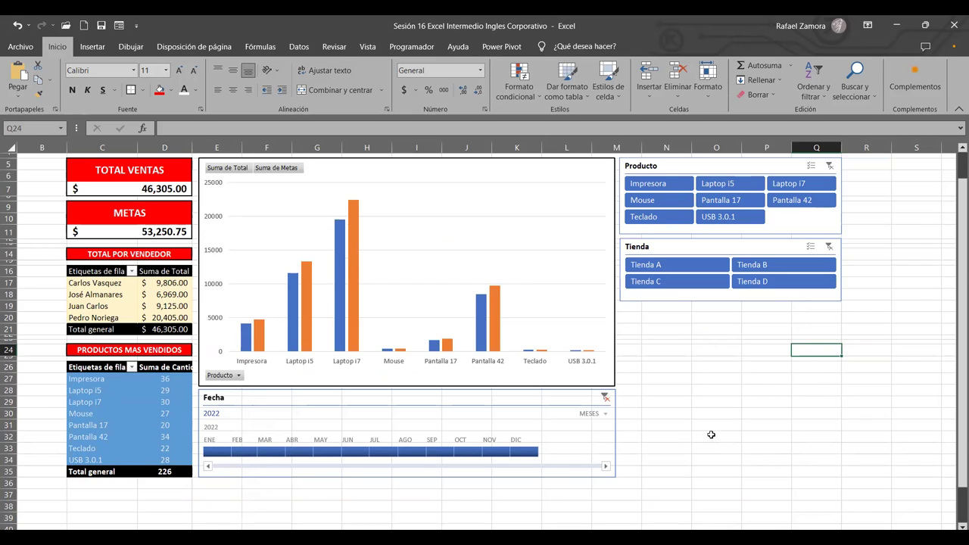
click(692, 358)
scroll(714, 452, down, 1)
scroll(714, 452, down, 12)
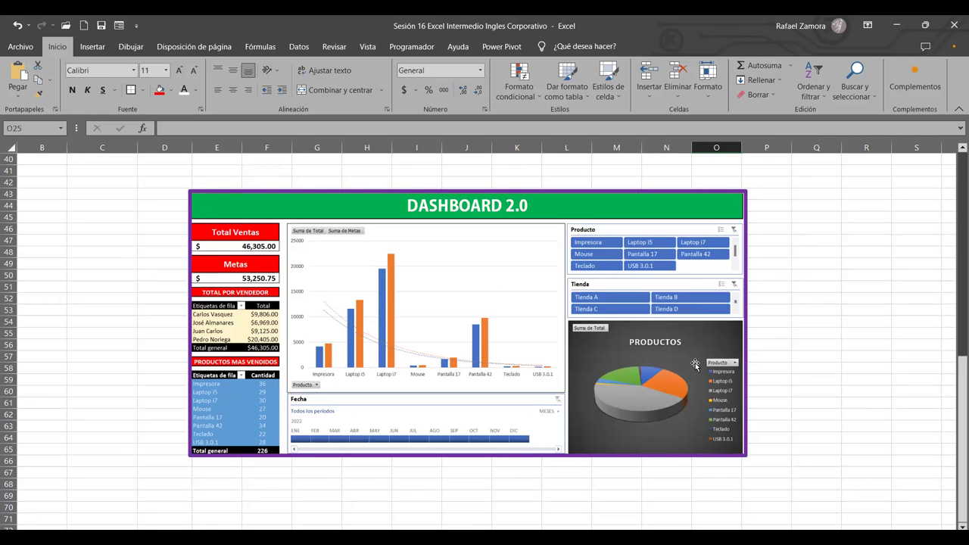
Delete the Dashboard 2.0 reference image below the working dashboard.
scroll(666, 402, up, 9)
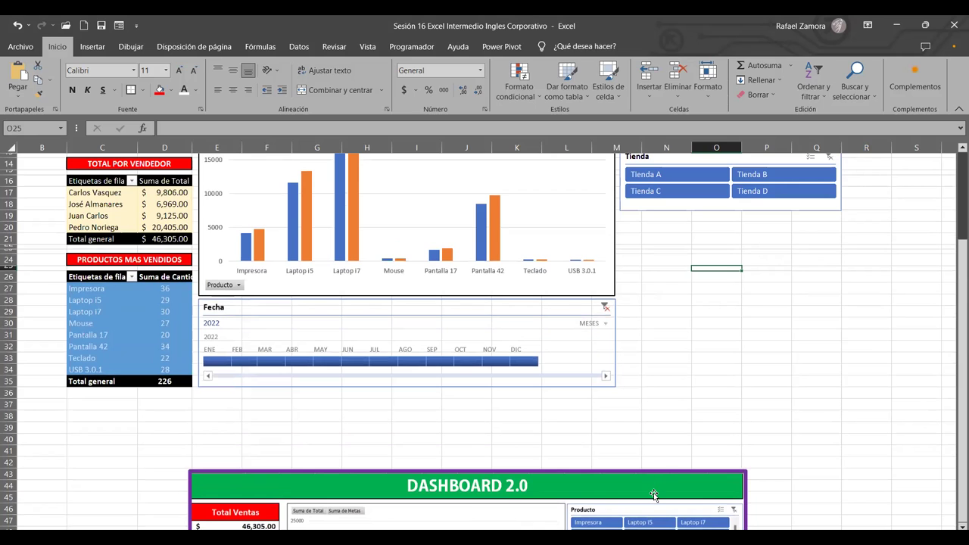
click(653, 496)
key(Delete)
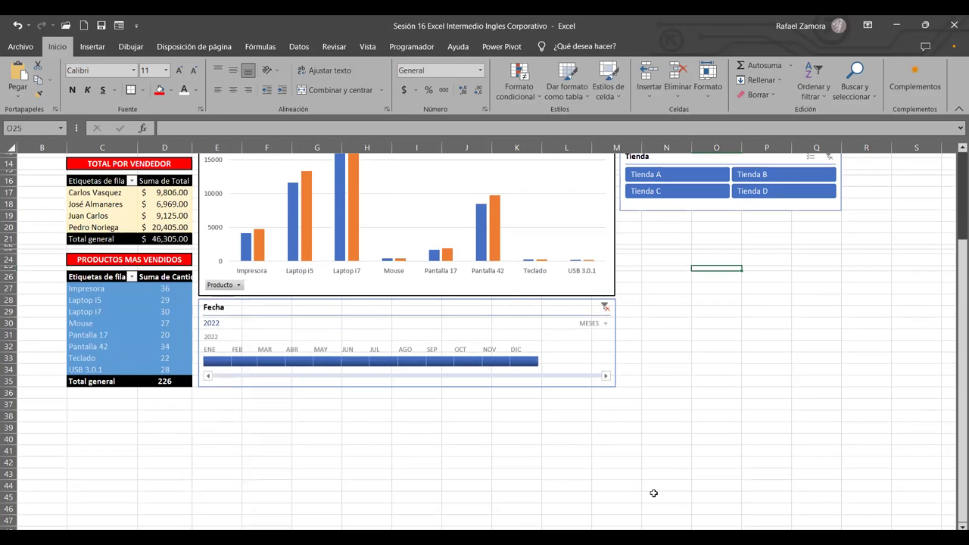
Review the slicer styles available for the Producto slicer without changing its style.
scroll(639, 489, up, 5)
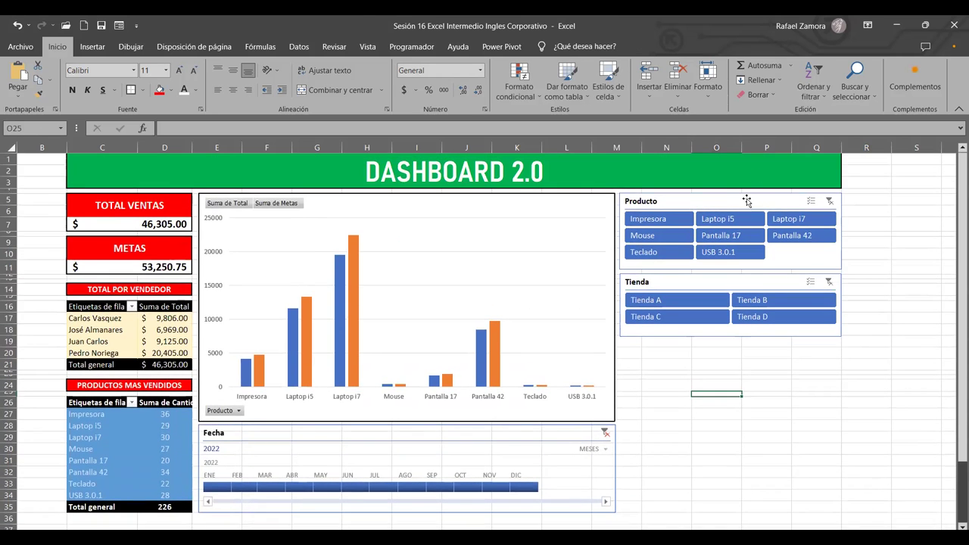
click(746, 200)
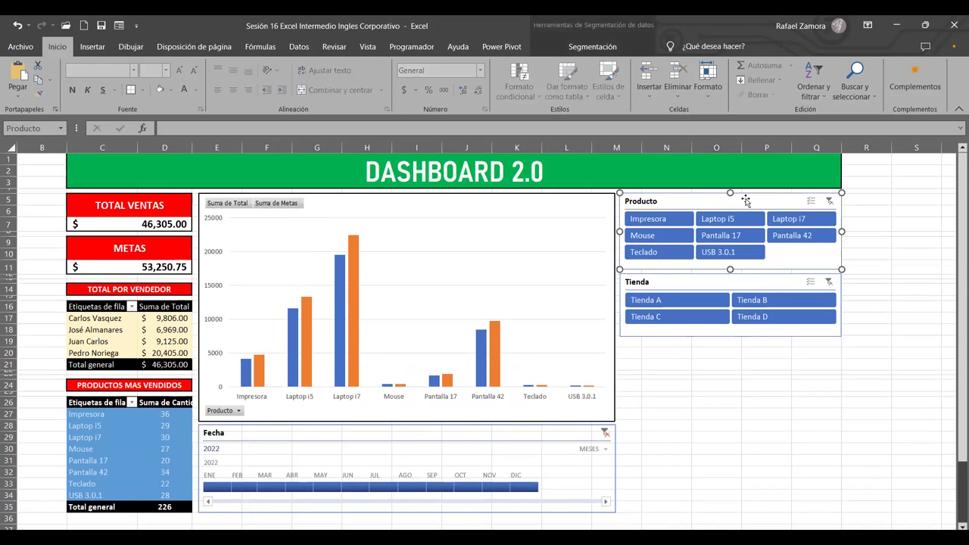
click(581, 46)
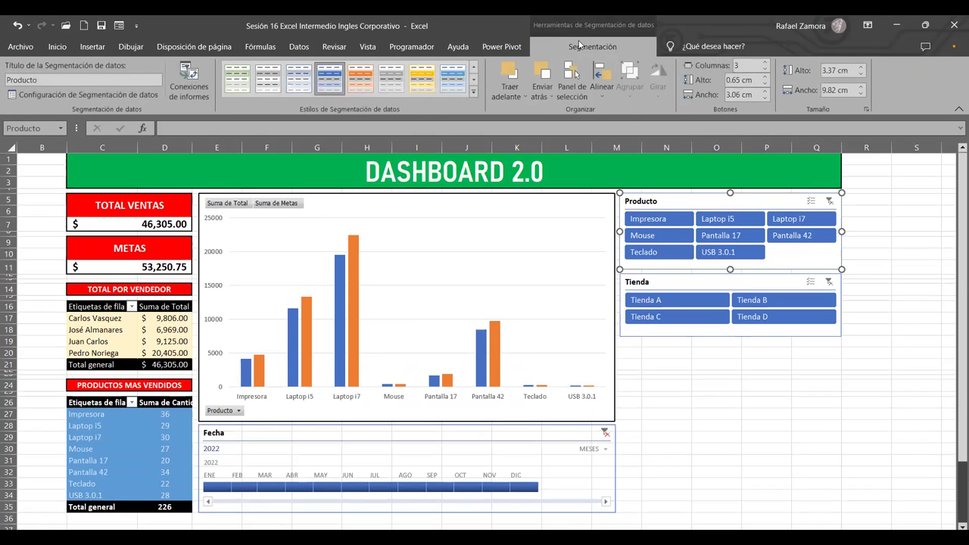
click(474, 92)
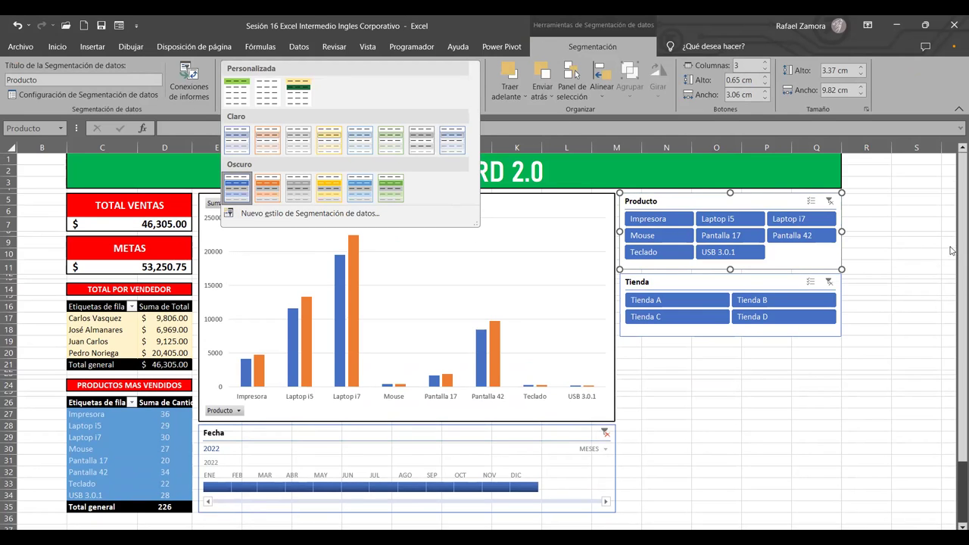
click(845, 405)
click(767, 413)
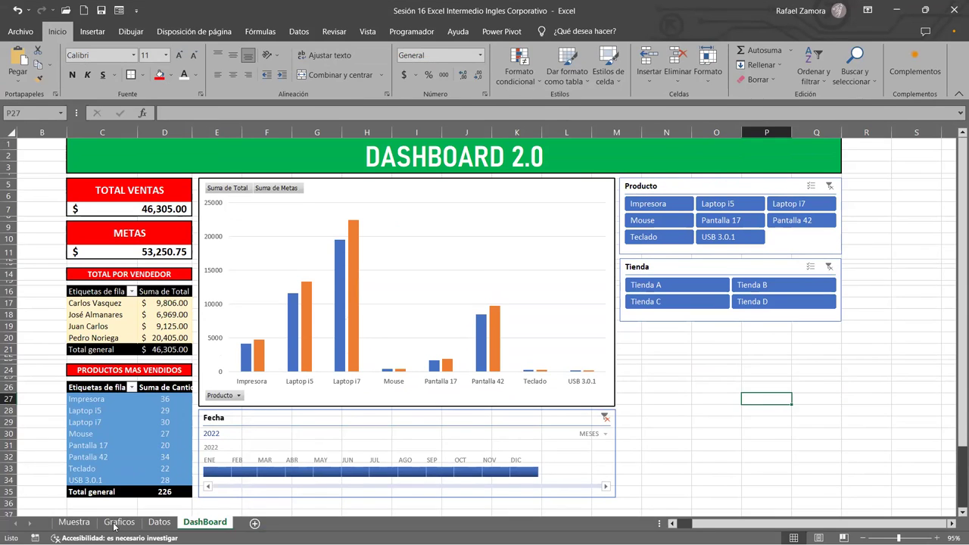
Examine the product pivot table of totals and goals on the Graficos sheet and find free space beside it.
click(117, 537)
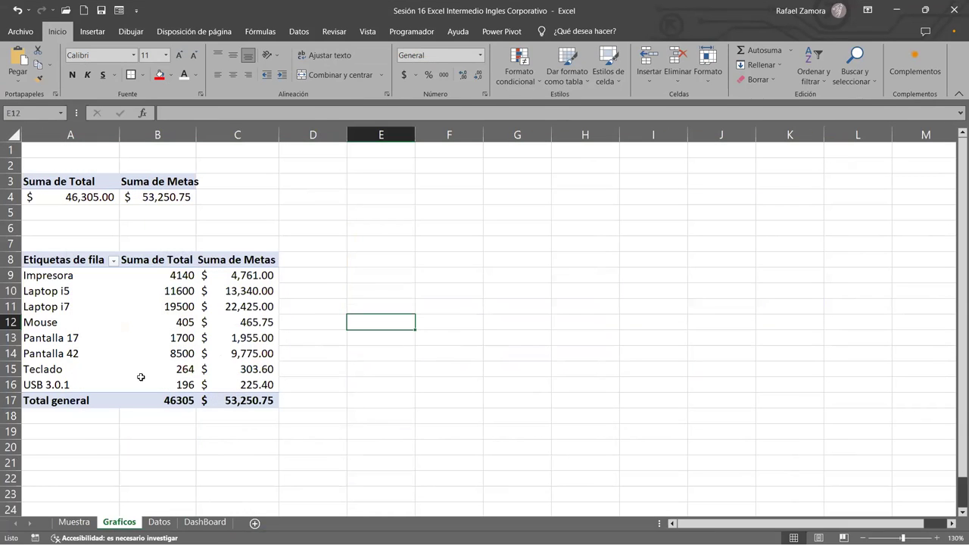
click(156, 356)
drag(141, 362, 124, 308)
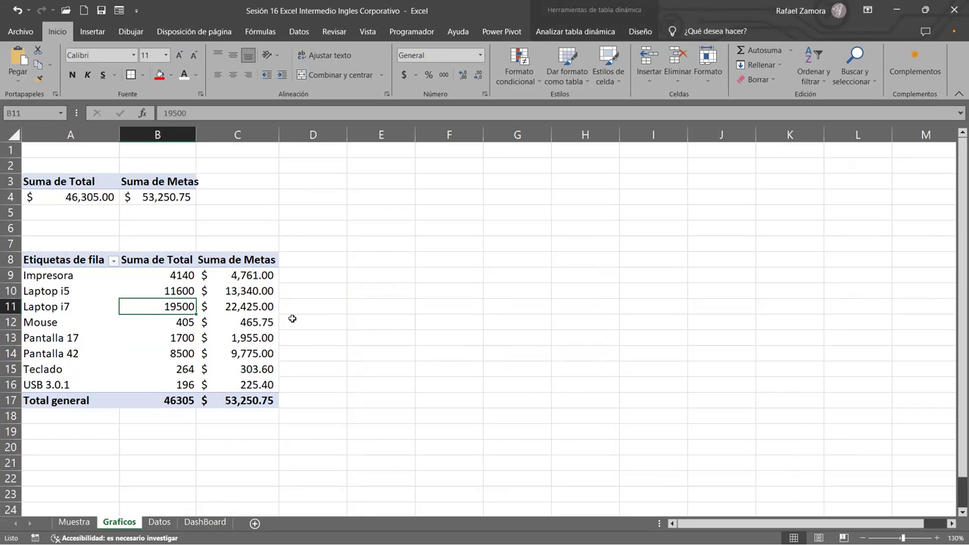
click(247, 326)
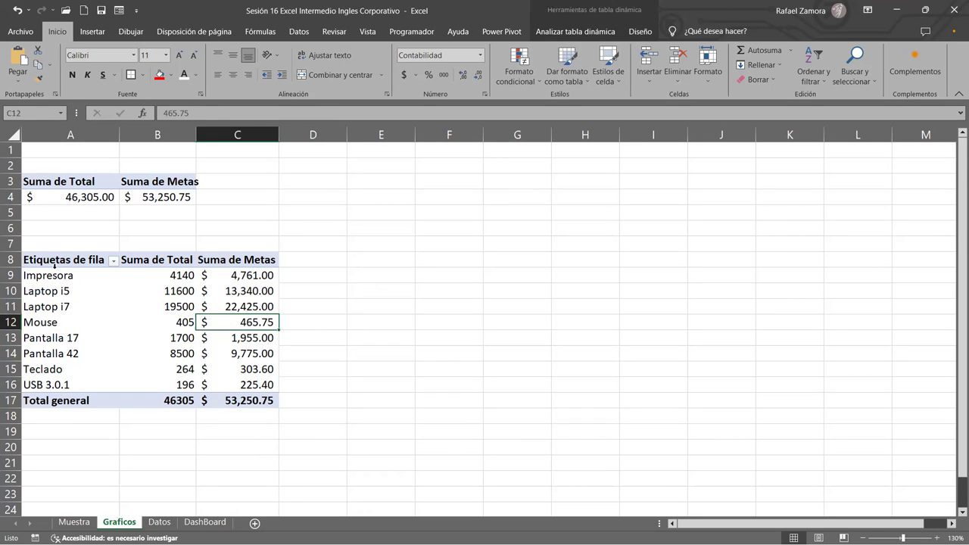
drag(47, 260, 257, 400)
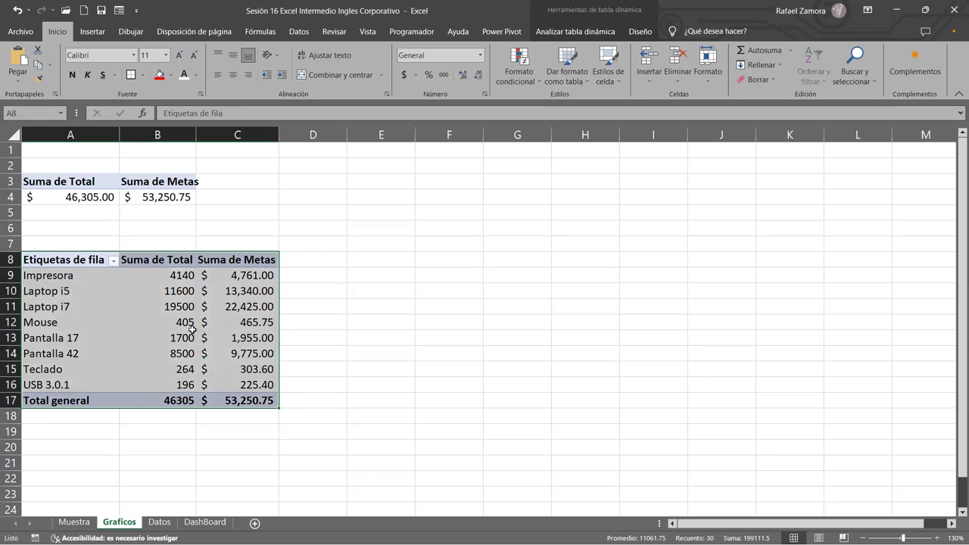
click(192, 328)
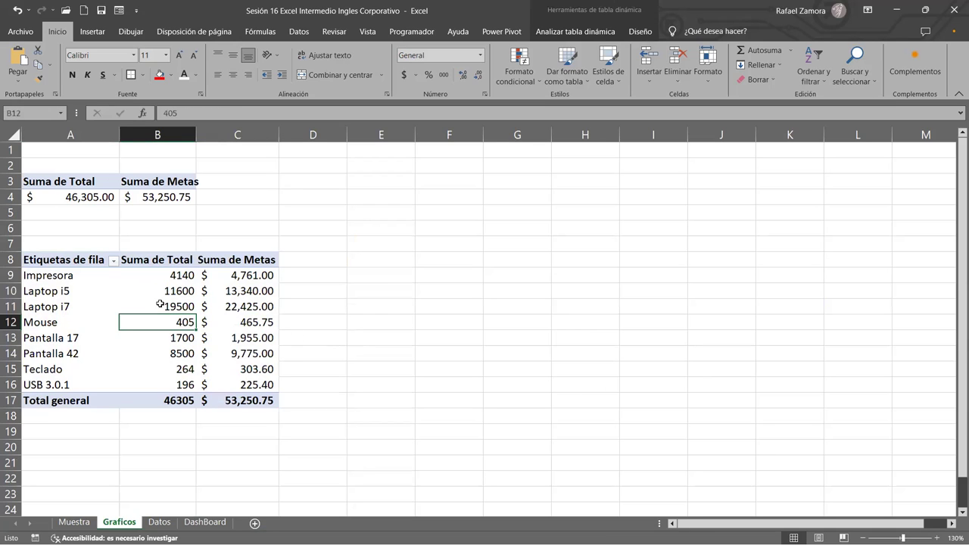
click(466, 246)
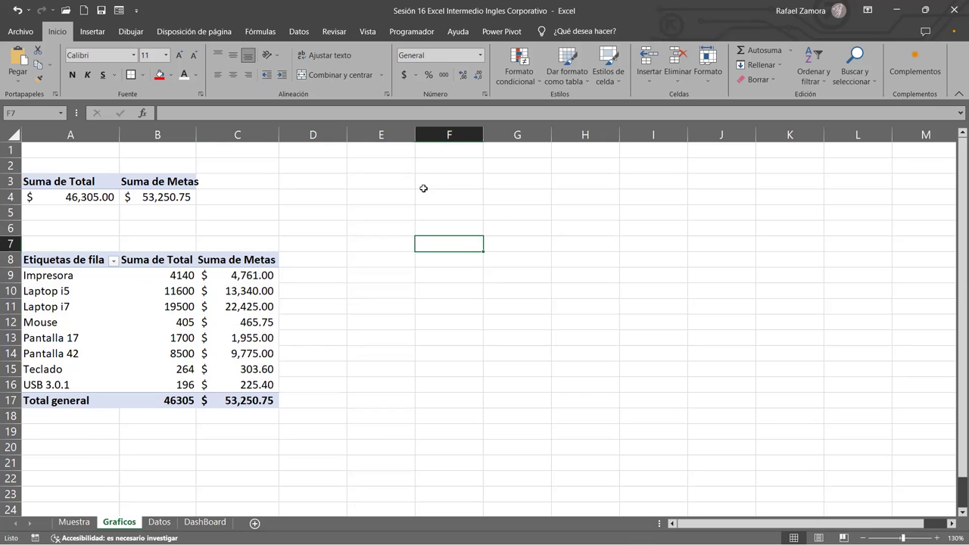
click(465, 179)
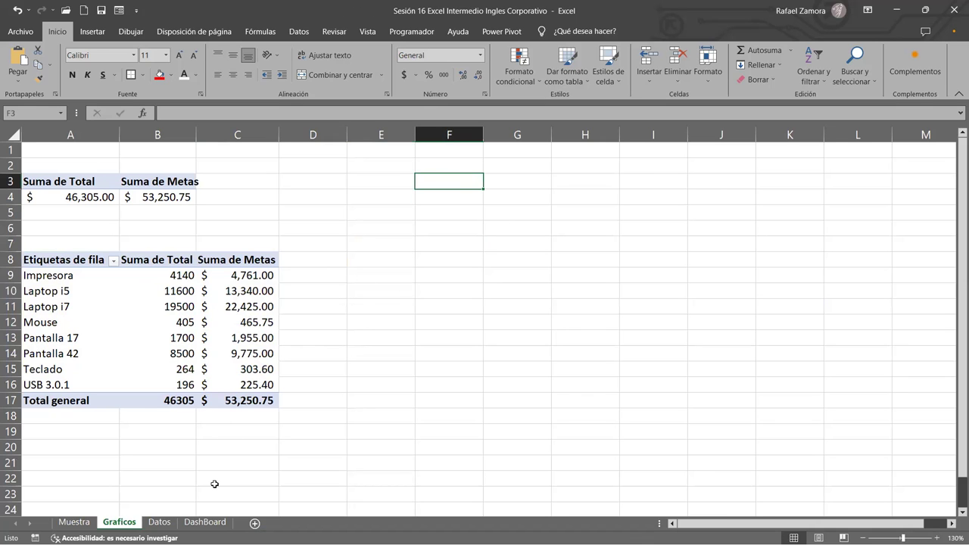
Create a pivot table from the Datos range B2:J61 on the existing Graficos sheet at cell F3.
click(159, 522)
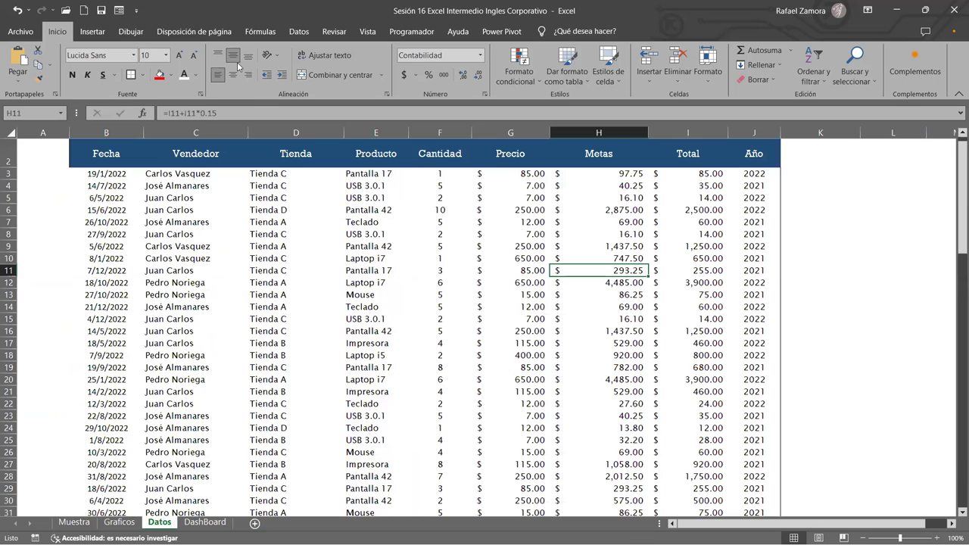
click(92, 31)
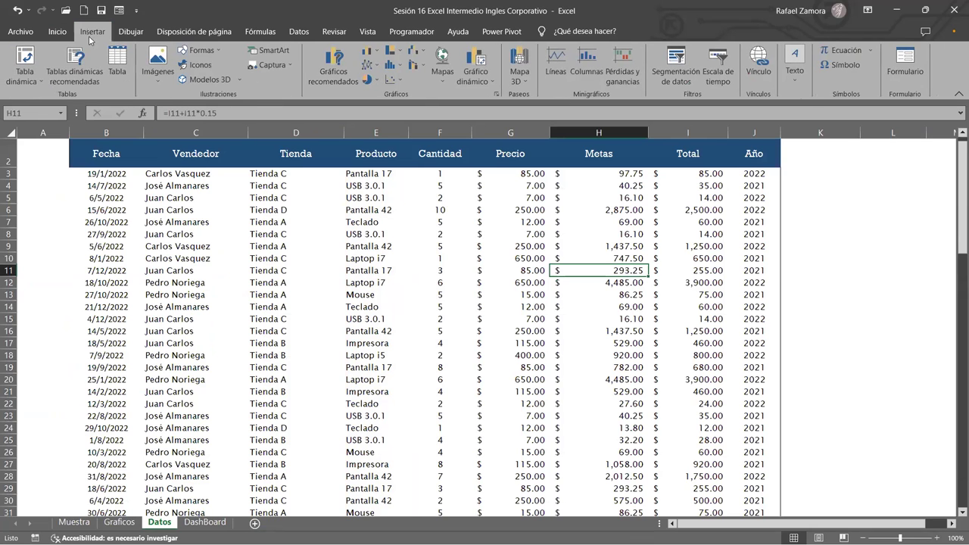
click(30, 60)
click(565, 218)
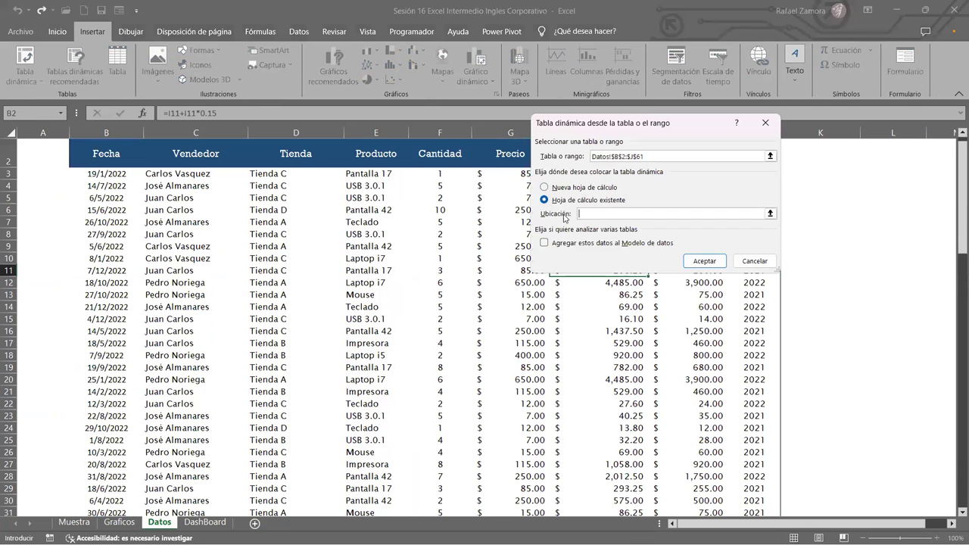
click(119, 522)
click(444, 184)
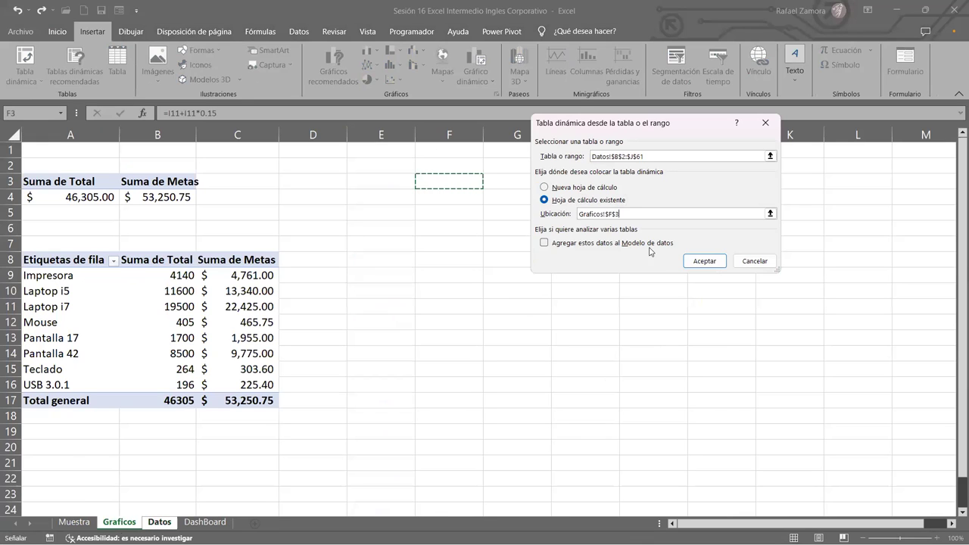
click(704, 261)
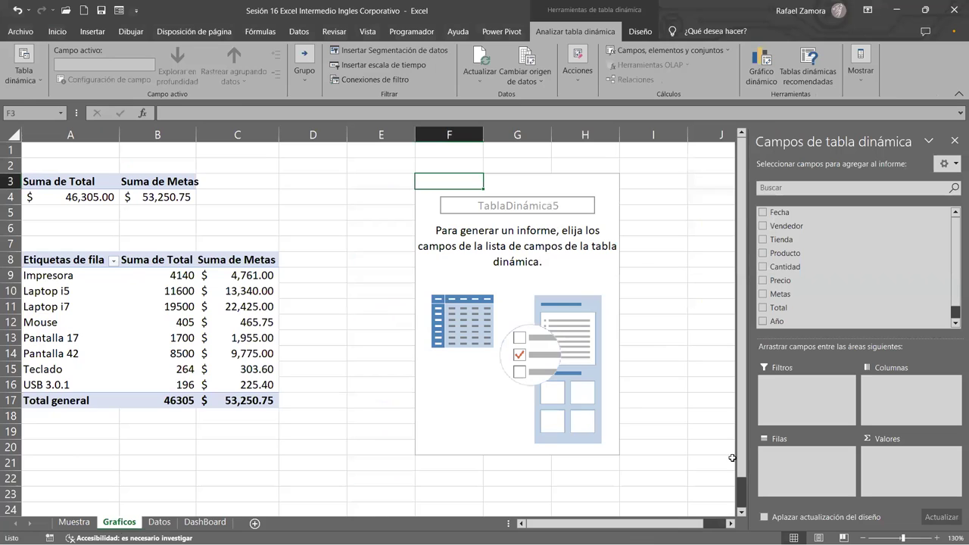
Set up the new pivot table with Producto as rows and the sum of Total as values.
scroll(732, 465, right, 3)
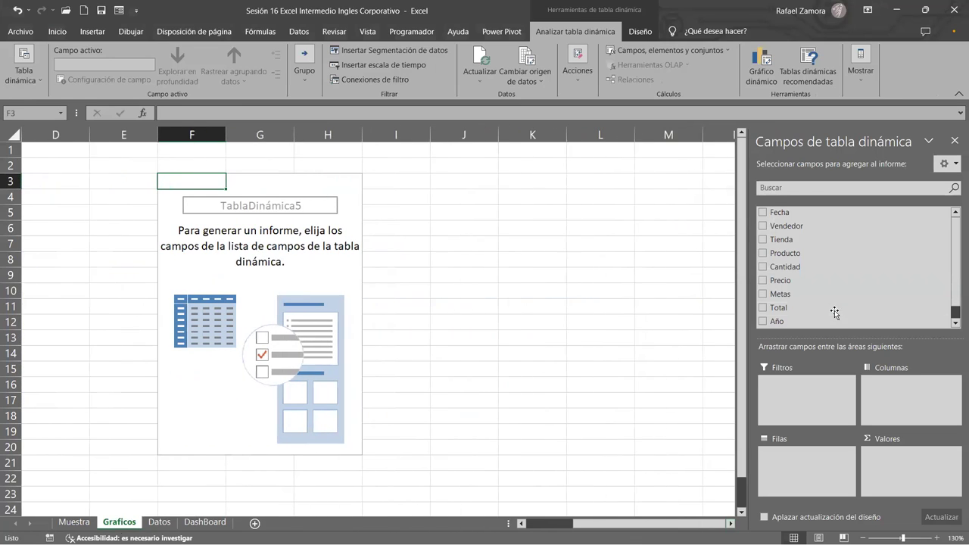
drag(805, 258, 815, 467)
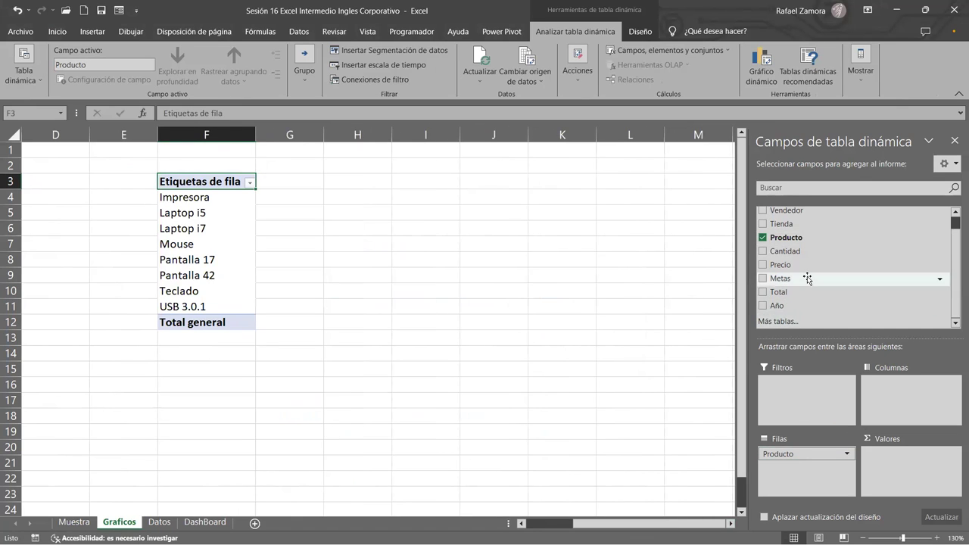
drag(792, 296, 894, 464)
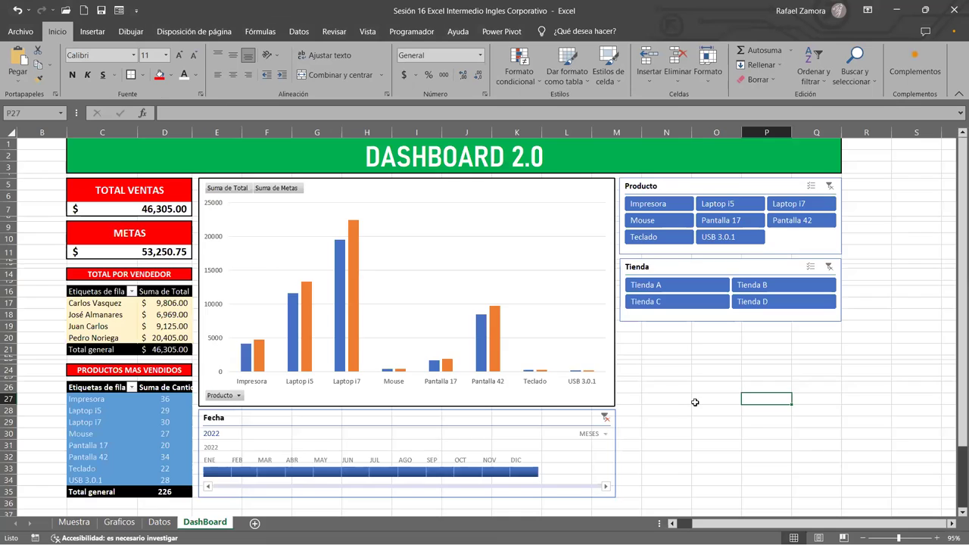
scroll(694, 405, down, 10)
scroll(696, 403, up, 6)
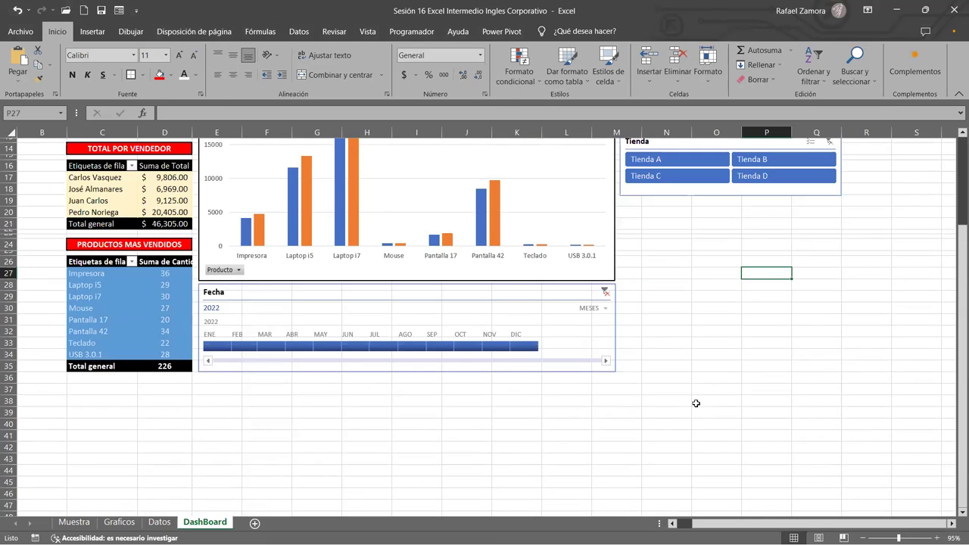
scroll(696, 404, up, 5)
scroll(696, 404, down, 2)
scroll(697, 403, up, 2)
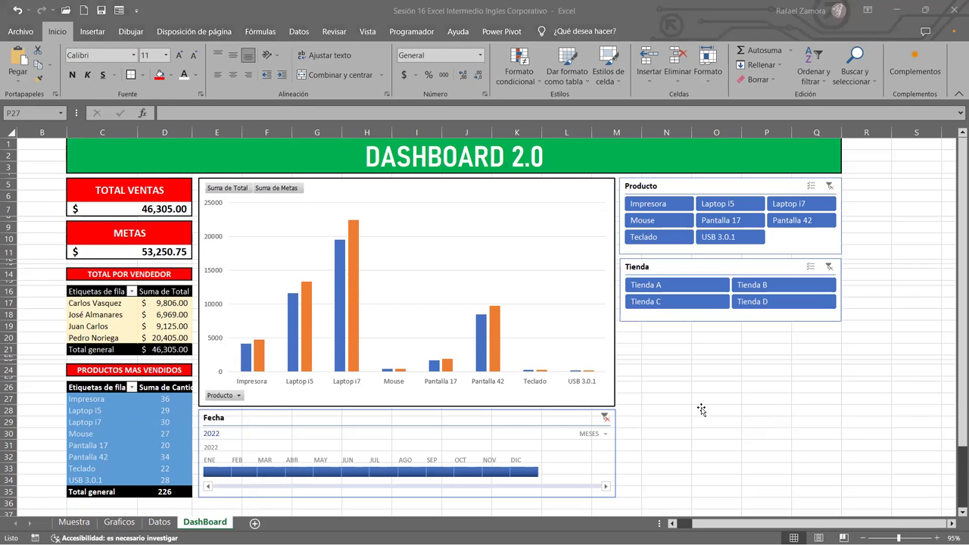
Insert a 3D pie chart from the product totals pivot table at F3:G12 on the Graficos sheet.
click(120, 521)
drag(205, 185, 281, 316)
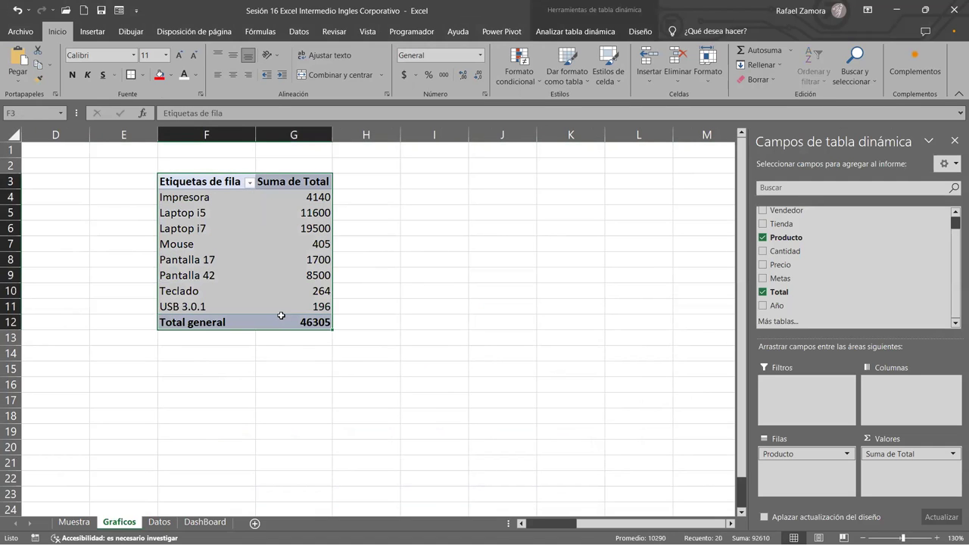
click(93, 31)
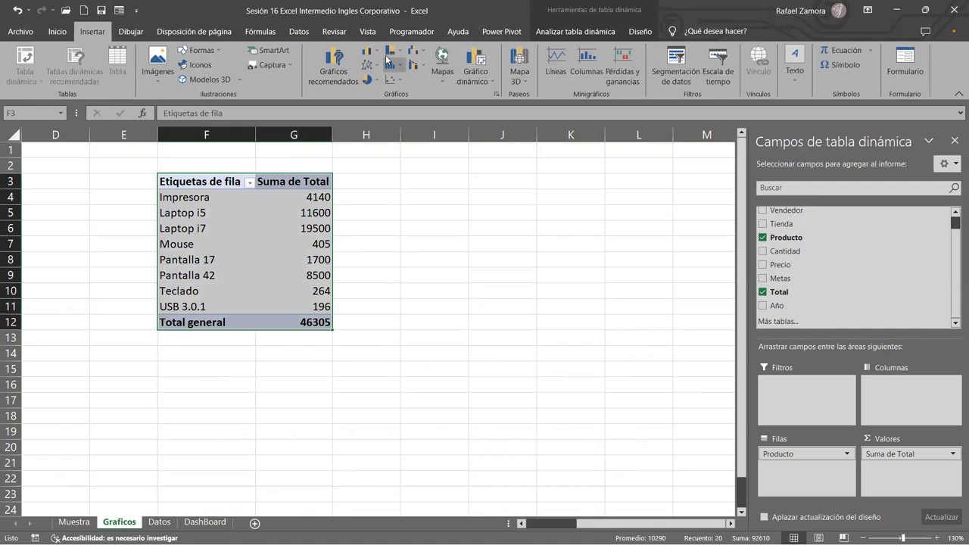
click(378, 81)
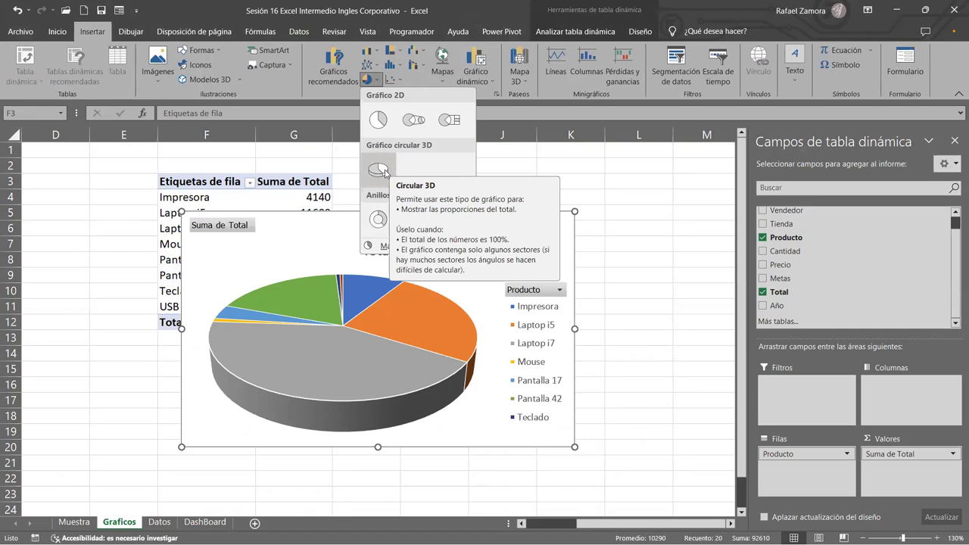
click(384, 174)
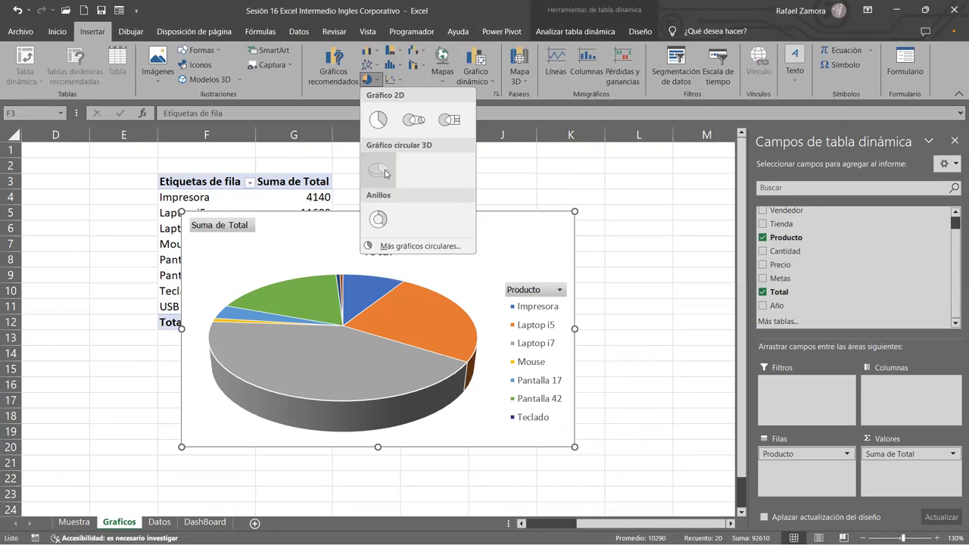
Move the 3D pie chart from the Graficos sheet to the DashBoard sheet by cutting and pasting it.
mouse_move(447, 339)
key(Delete)
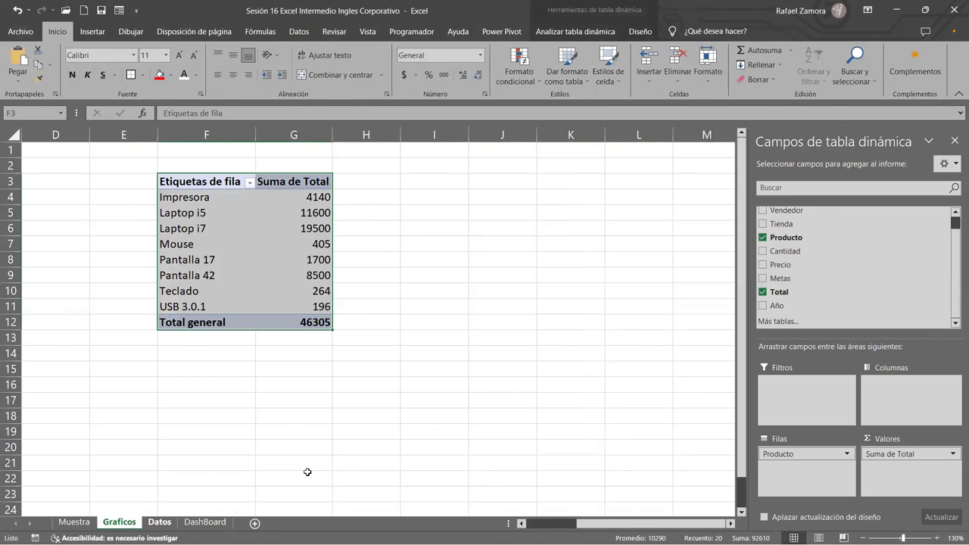
click(159, 522)
click(204, 522)
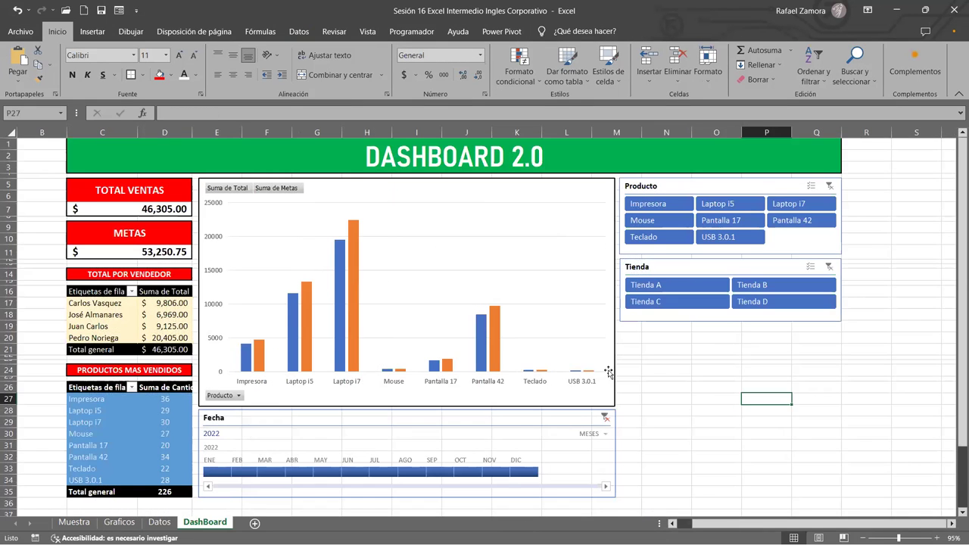
scroll(710, 378, down, 1)
key(ctrl+v)
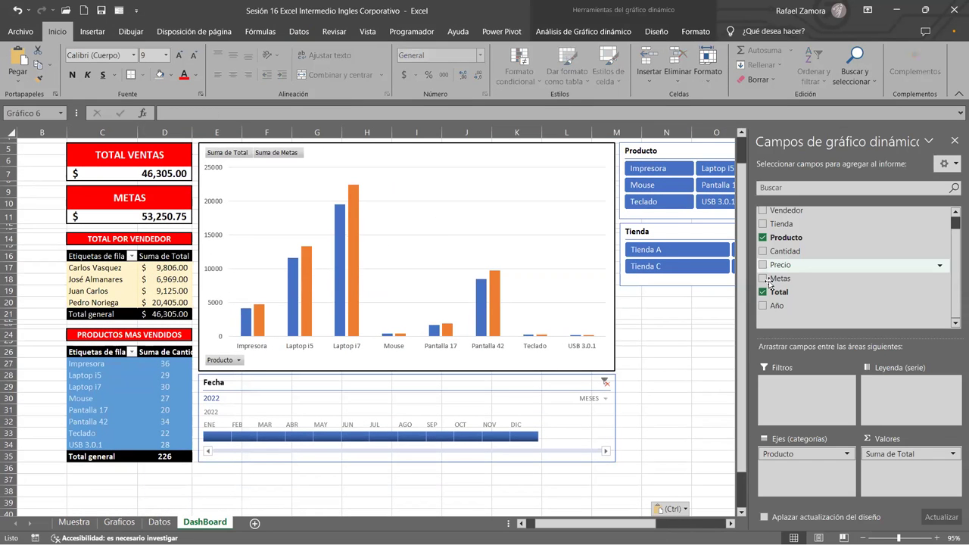
Place the pie chart directly below the Tienda slicer and resize it to the slicers' width and the Fecha timeline's lower edge.
scroll(640, 476, right, 5)
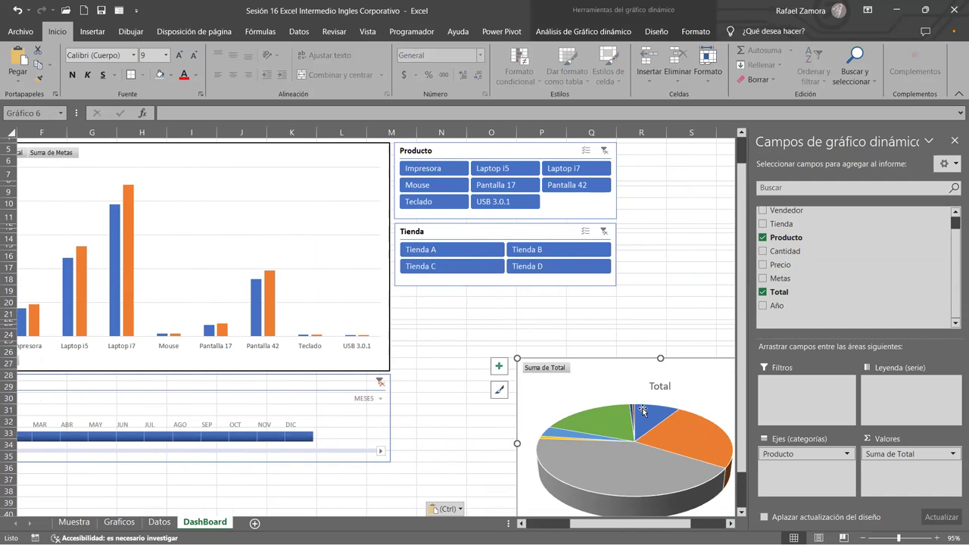
drag(503, 306, 503, 306)
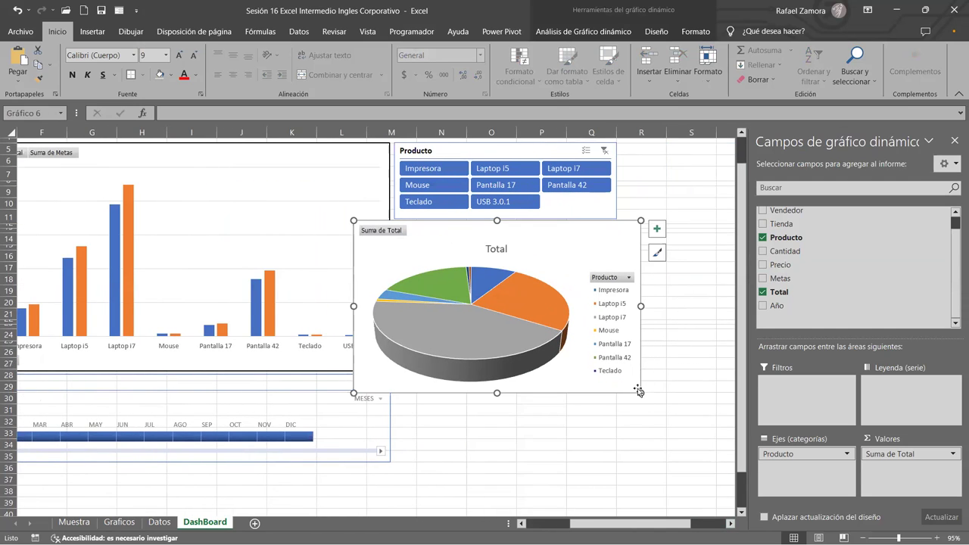
drag(549, 231, 578, 309)
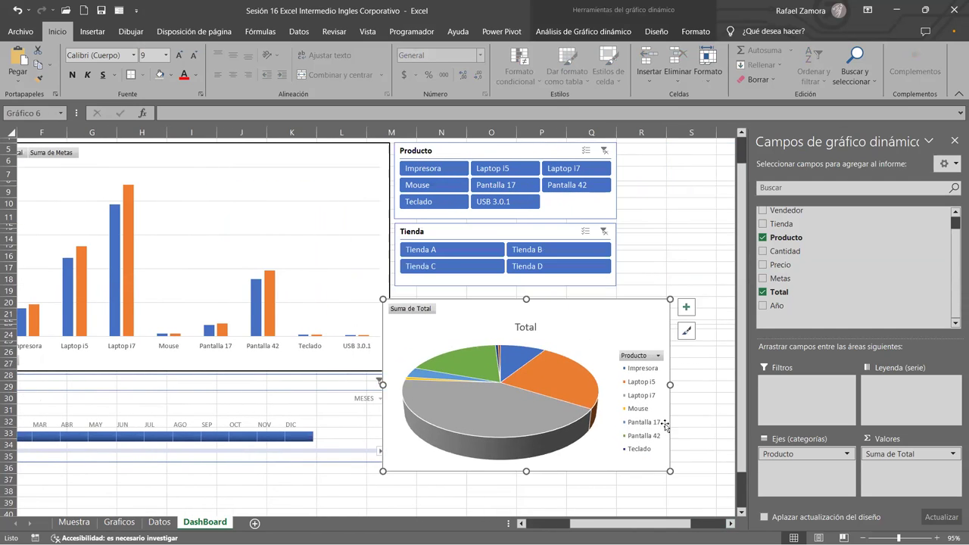
drag(669, 471, 575, 451)
drag(548, 307, 616, 292)
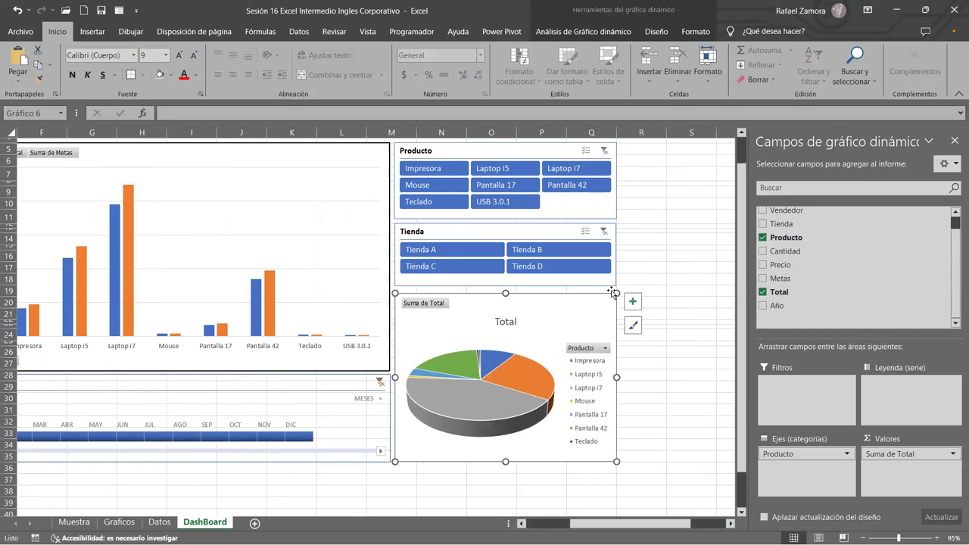
click(704, 424)
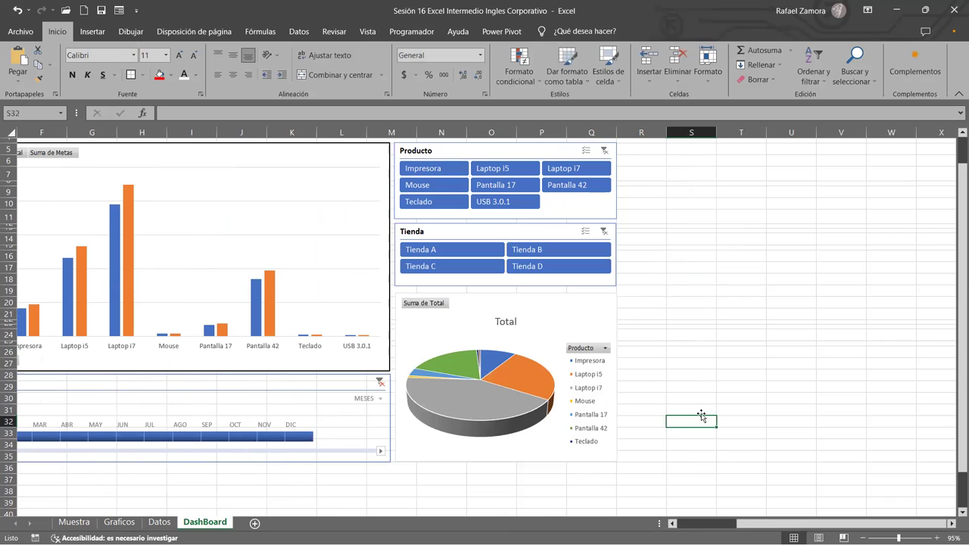
click(610, 312)
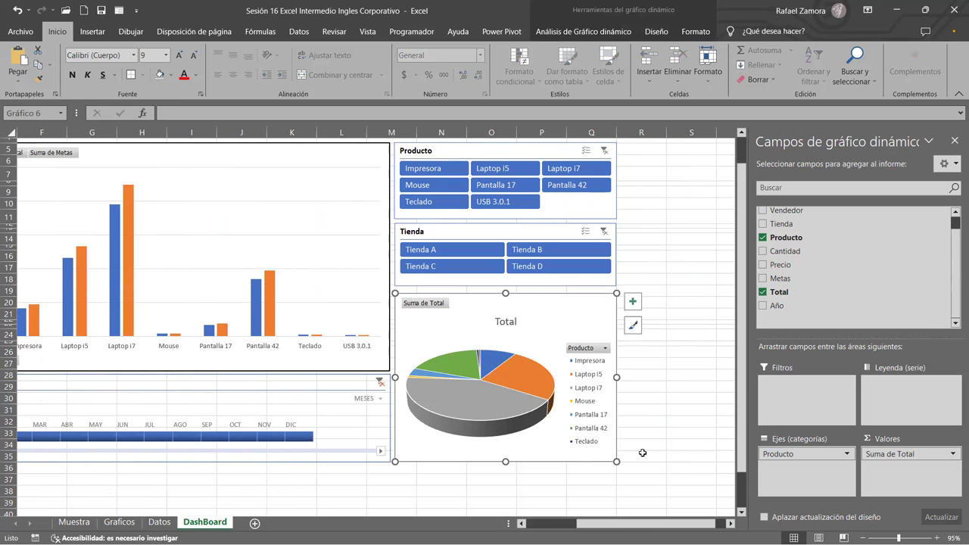
Apply the dark-background chart style with light text to the 3D pie chart.
click(656, 32)
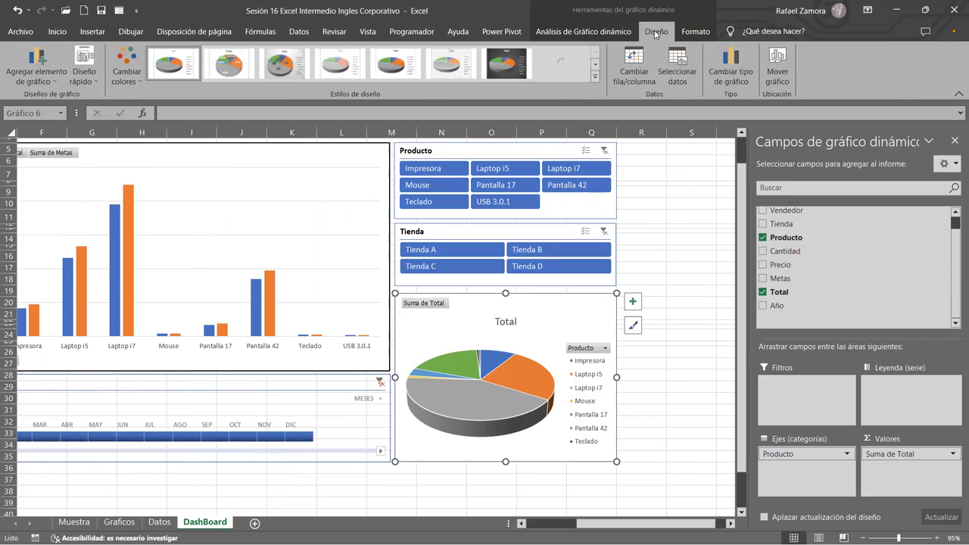
click(509, 76)
click(680, 373)
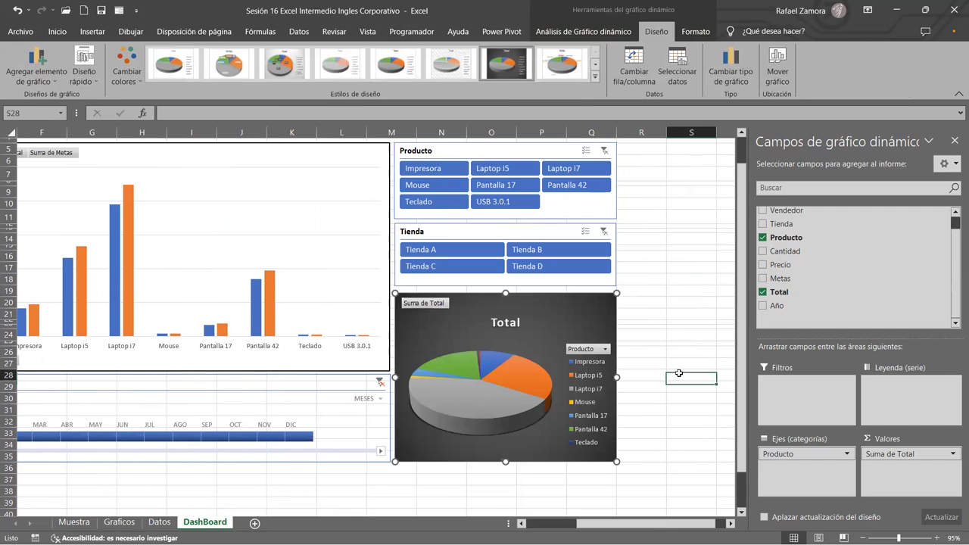
drag(764, 524, 701, 525)
Compare the DashBoard sheet's layout and pie chart with the reference image on the Muestra sheet.
click(74, 522)
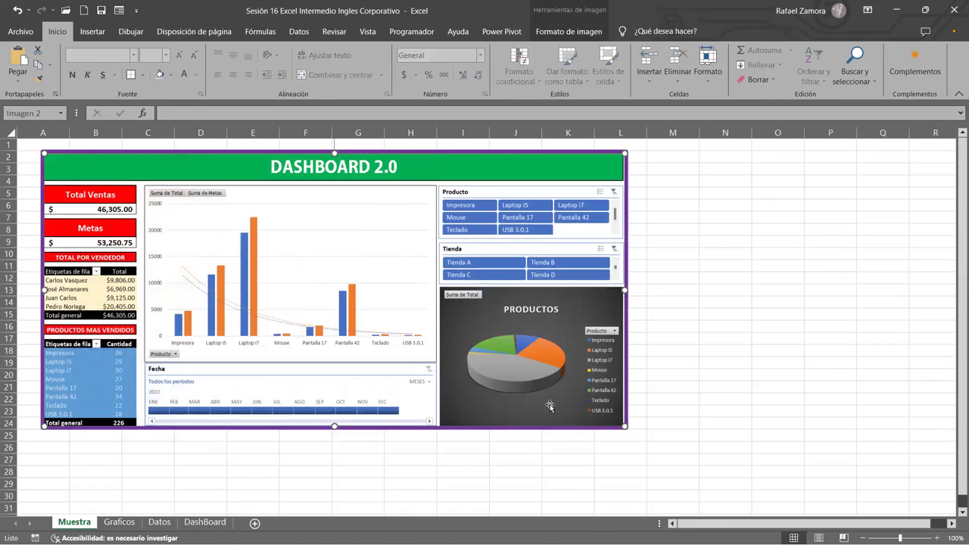
key(ctrl+Page_Down)
key(ctrl+Page_Down)
key(ctrl+Page_Down)
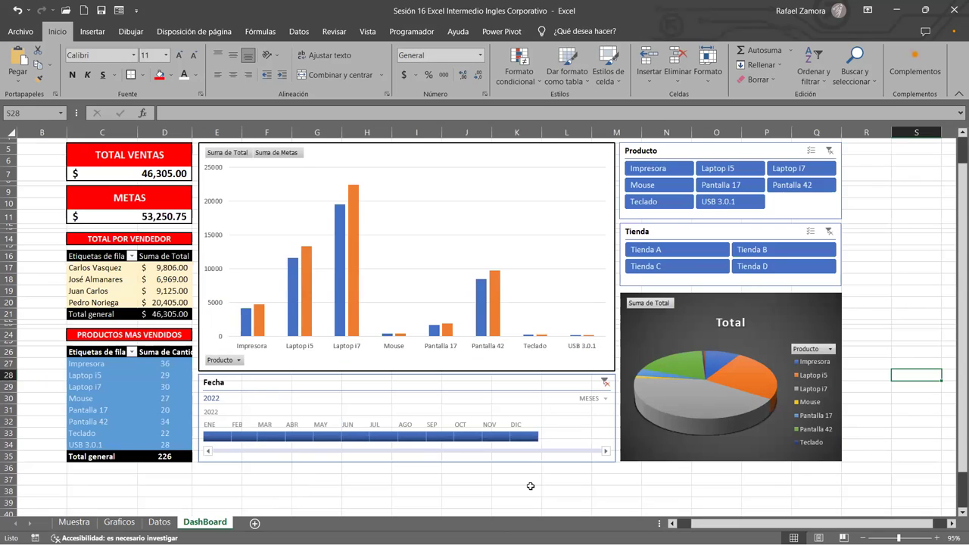
click(72, 522)
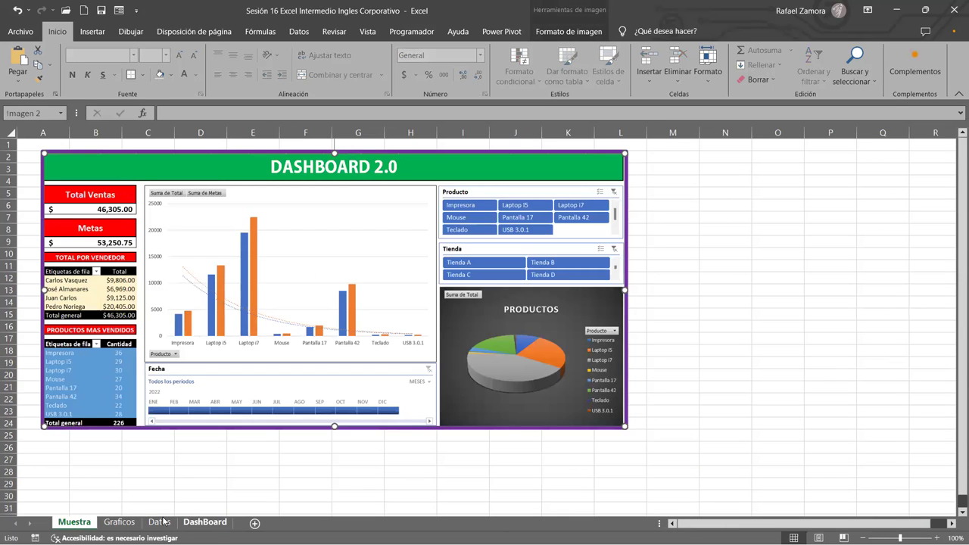
click(205, 522)
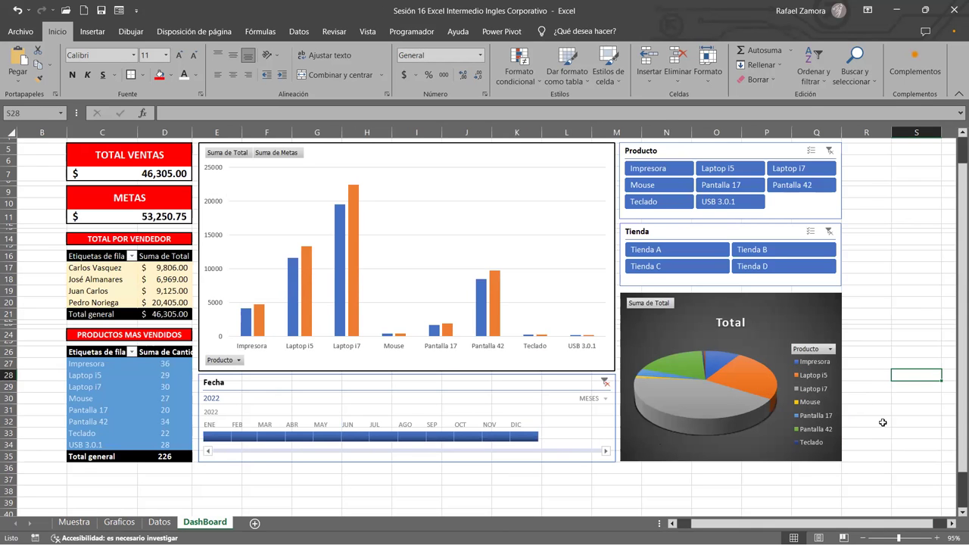
scroll(883, 423, up, 1)
scroll(883, 422, left, 1)
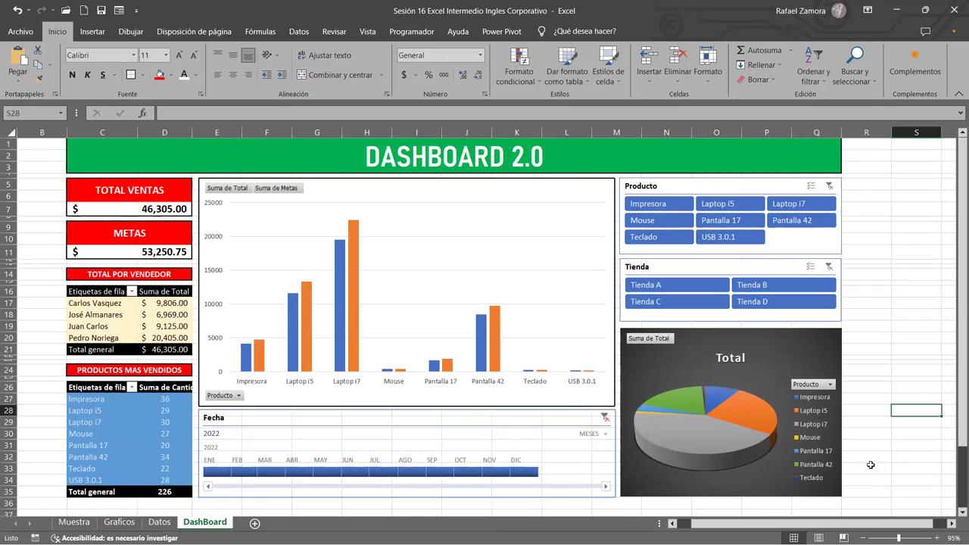
drag(839, 522, 811, 526)
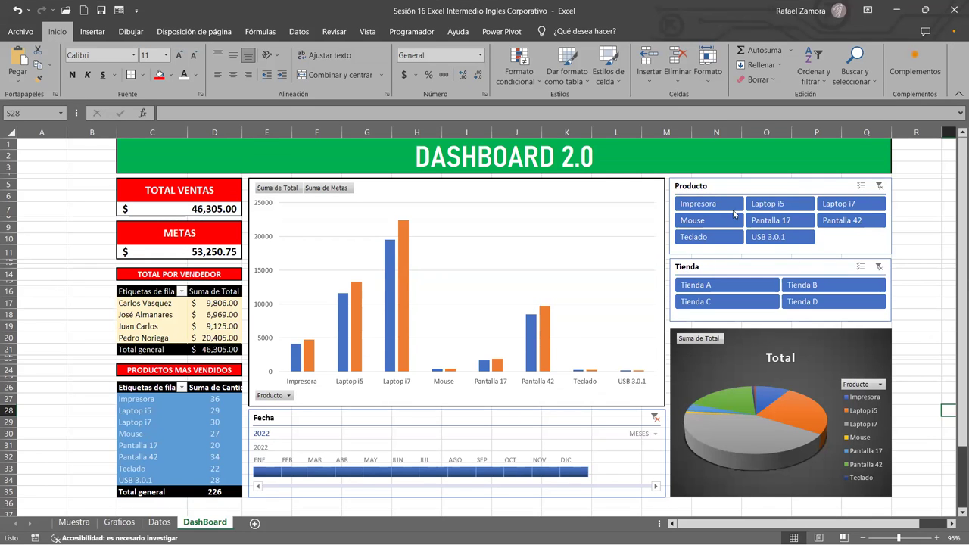
Test the Producto slicer with Impresora, Pantalla 17, Teclado, Laptop i7 and Pantalla 42 in turn, and clear its filter.
click(720, 207)
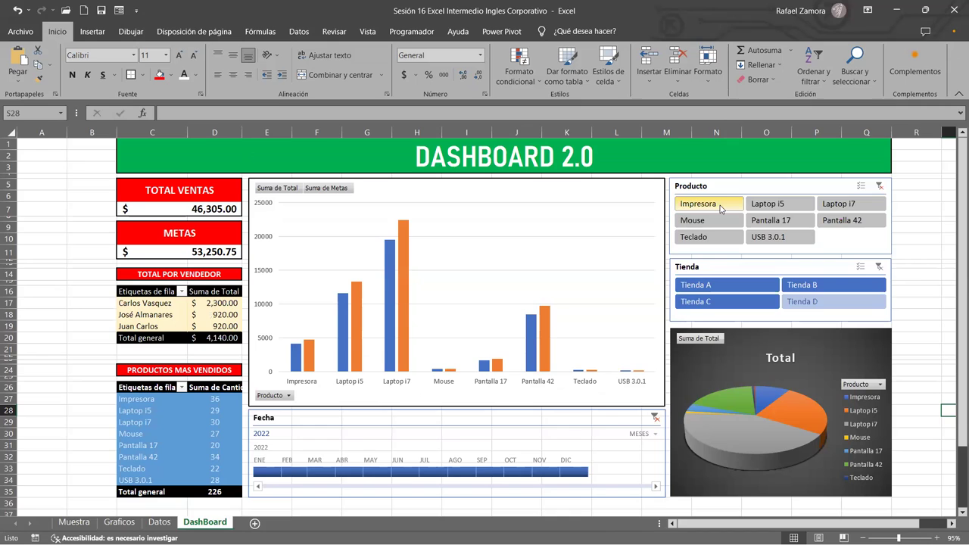
click(776, 221)
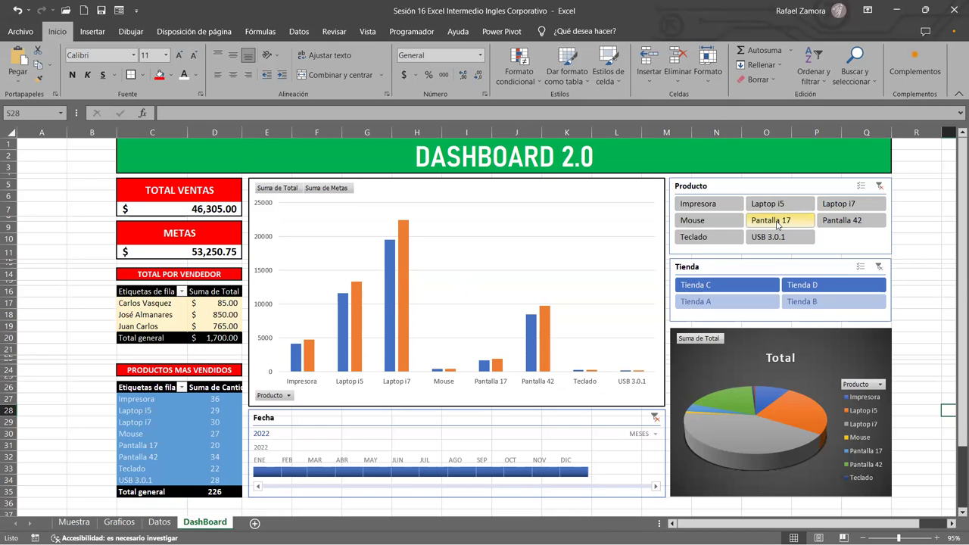
click(705, 237)
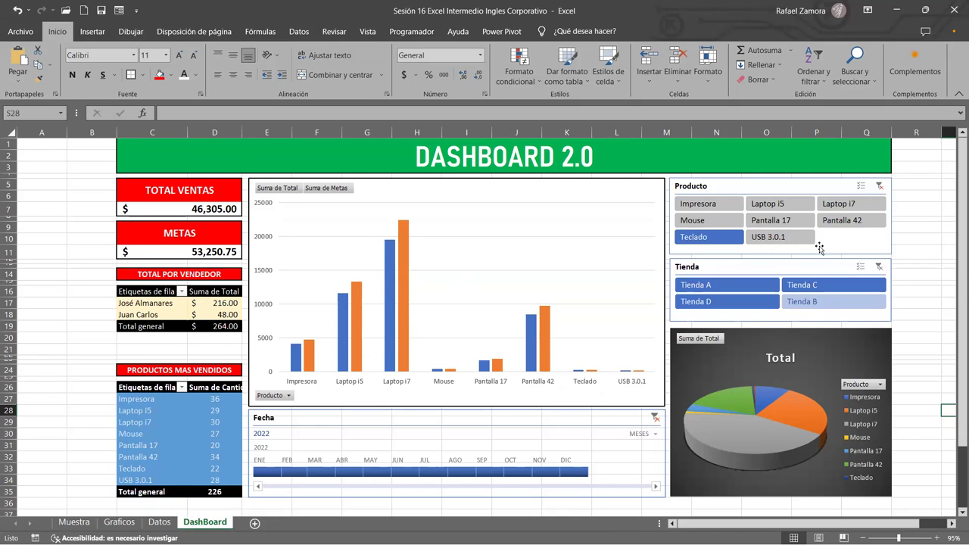
click(842, 205)
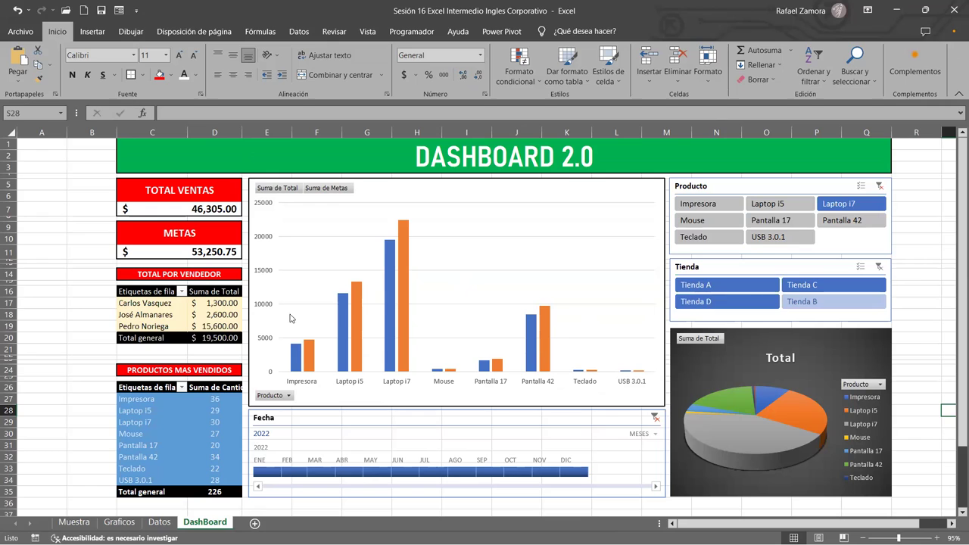
click(863, 221)
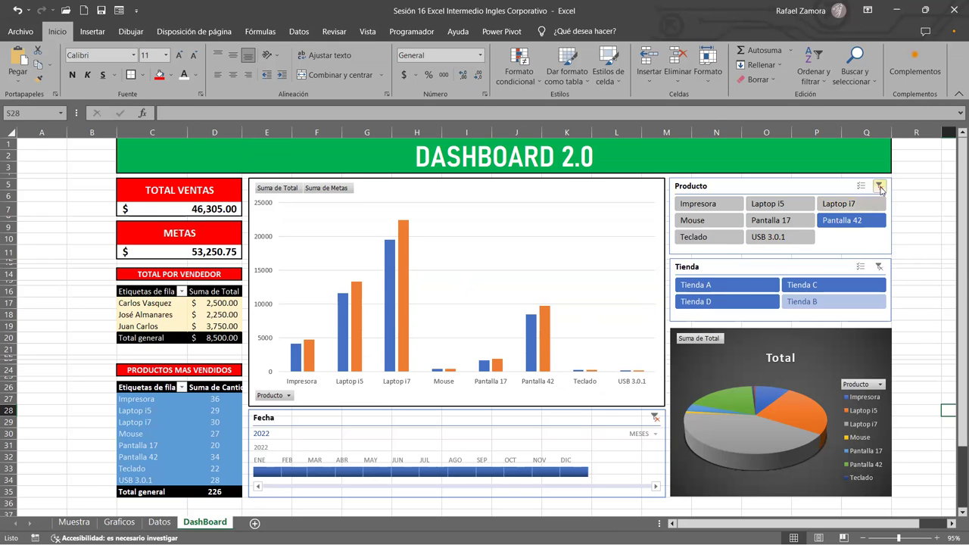
click(880, 187)
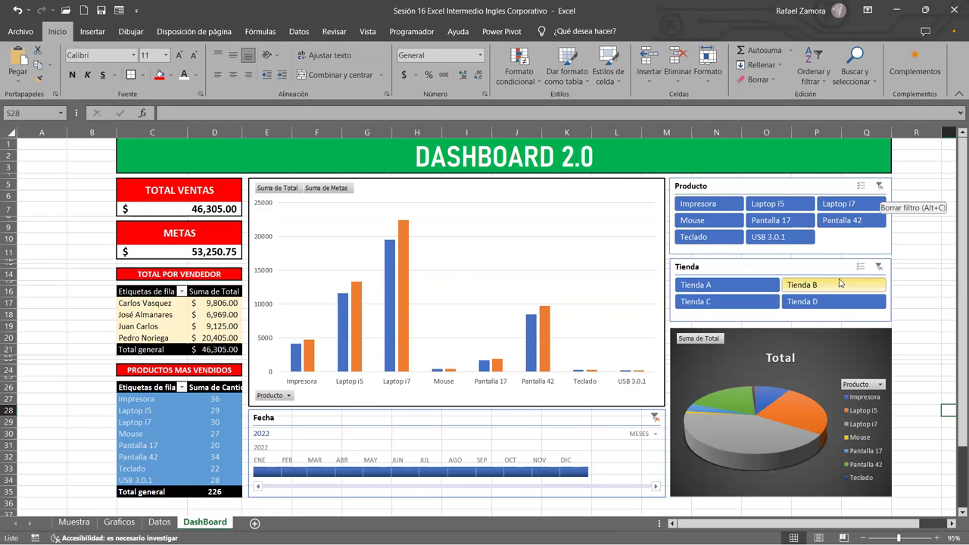
Test the Tienda slicer with Tienda A, Tienda C and Tienda B in turn, and clear its filter.
click(752, 287)
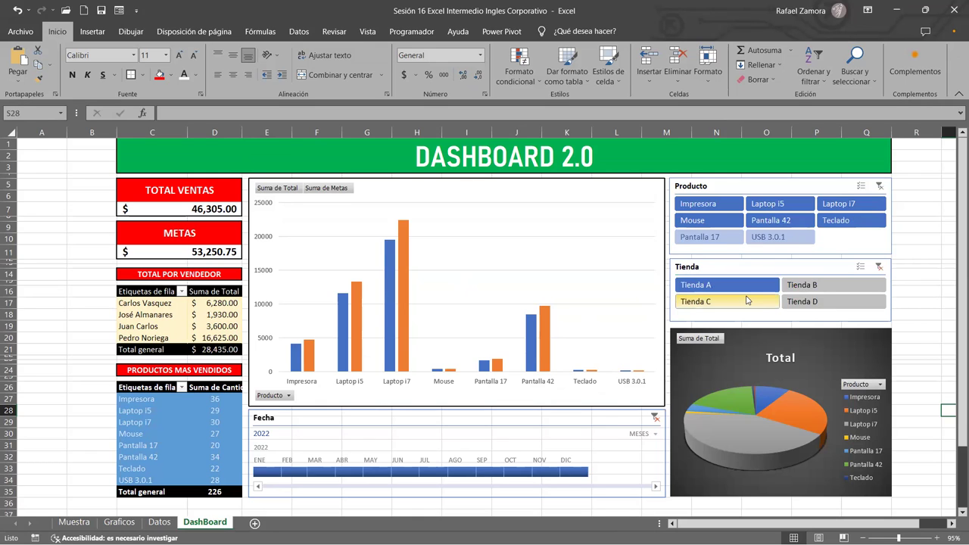
click(763, 301)
click(849, 286)
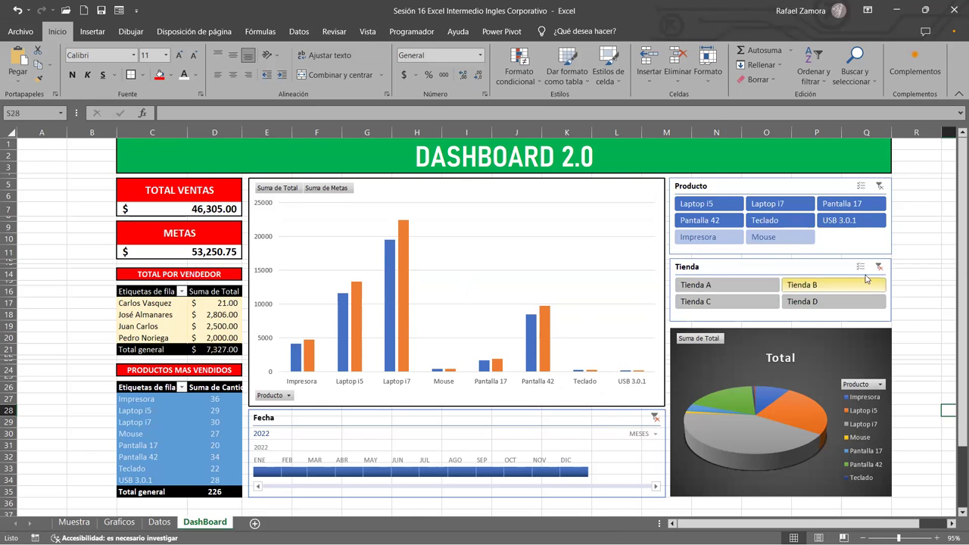
click(878, 268)
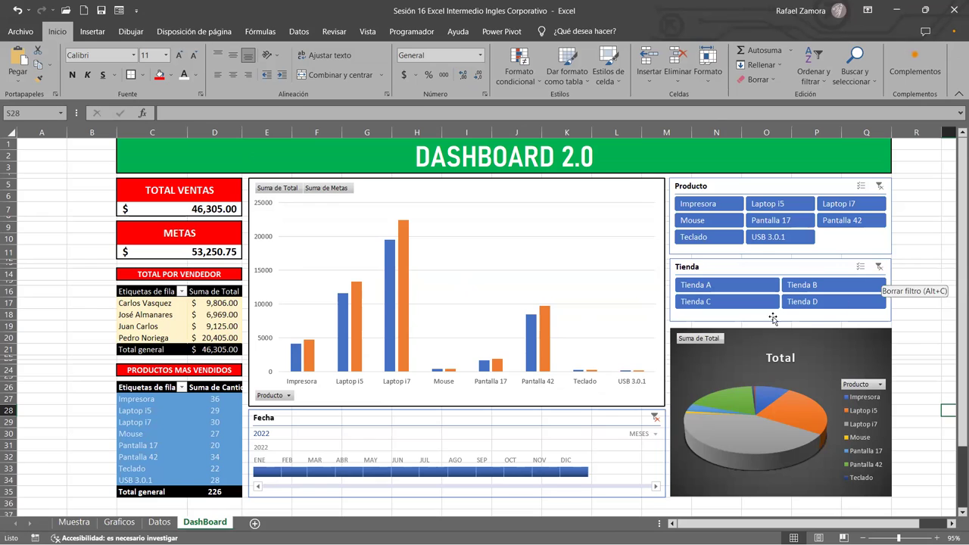
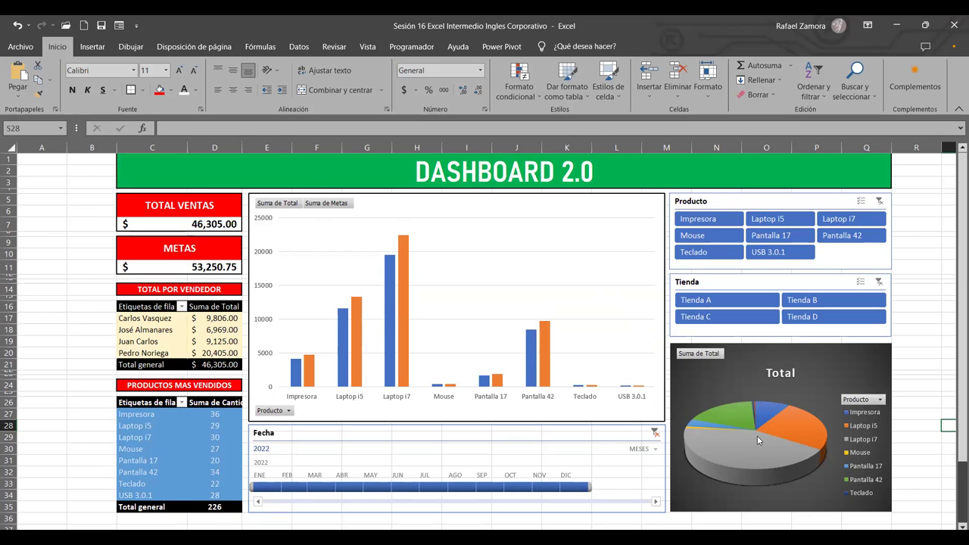
Hide the gridlines on the DashBoard sheet.
mouse_move(772, 437)
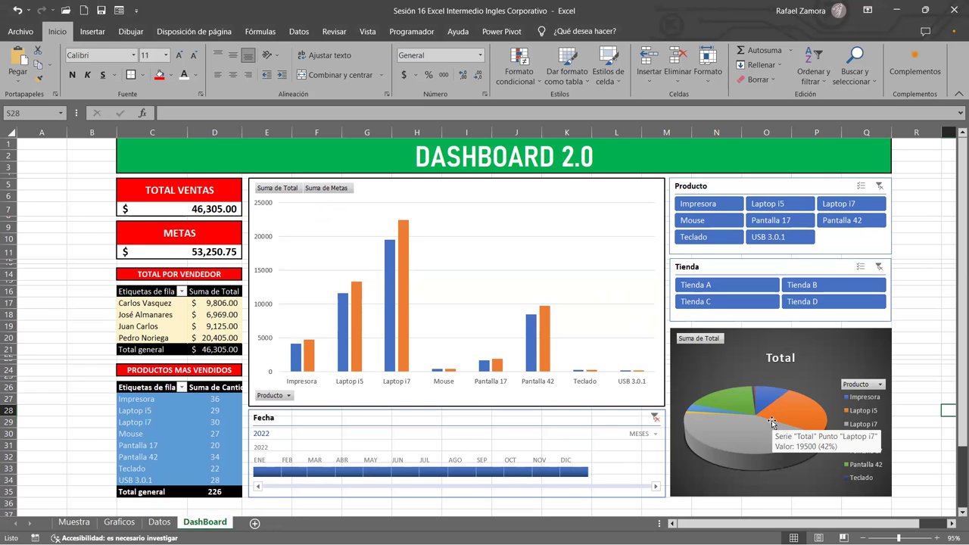
click(920, 262)
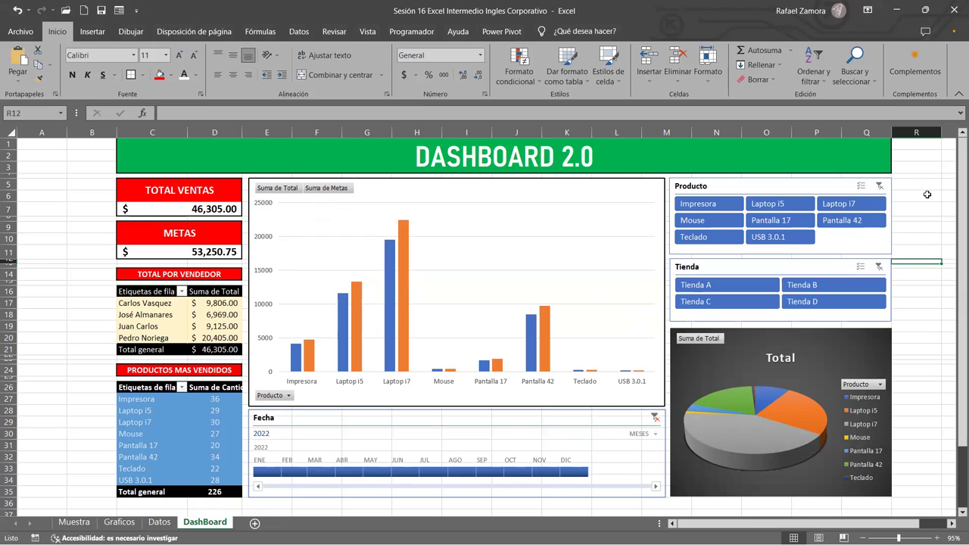
click(65, 225)
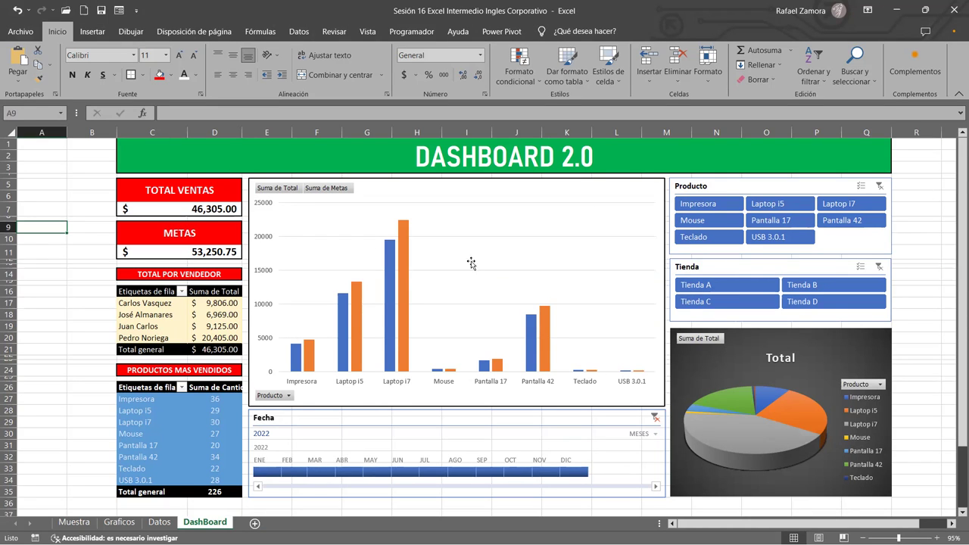
click(368, 34)
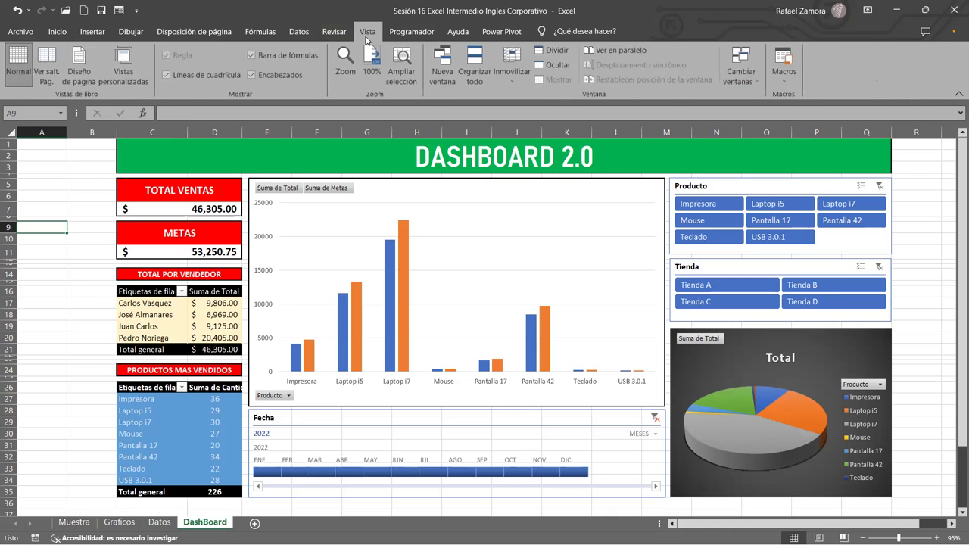
click(231, 75)
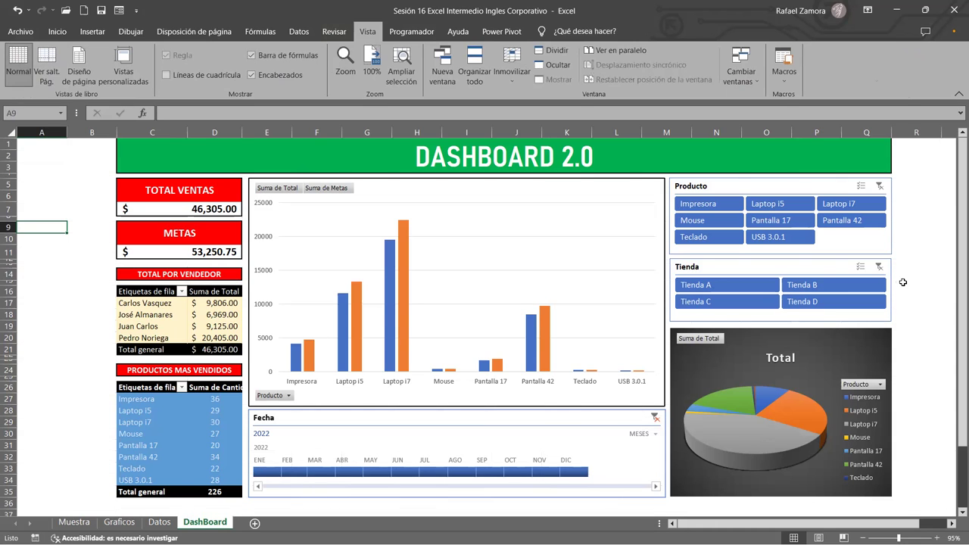
click(932, 278)
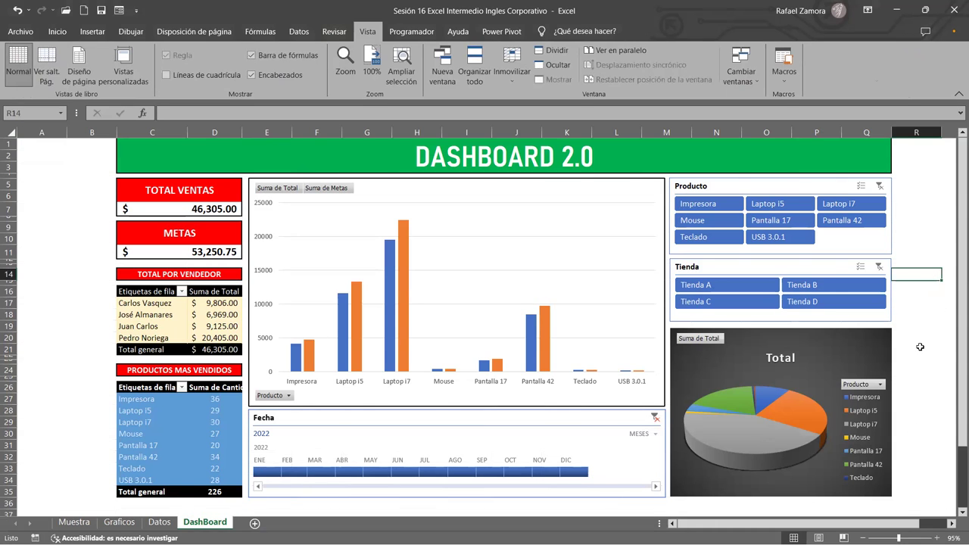
click(935, 386)
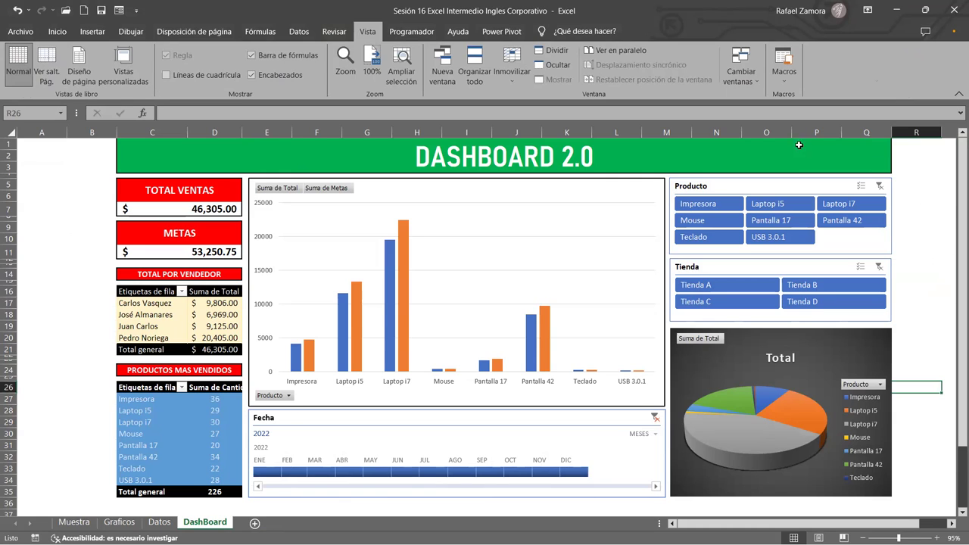
Connect the Producto slicer to TablaDinámica3, TablaDinámica1, TablaDinámica4 and TablaDinámica5 in addition to TablaDinámica2.
click(775, 185)
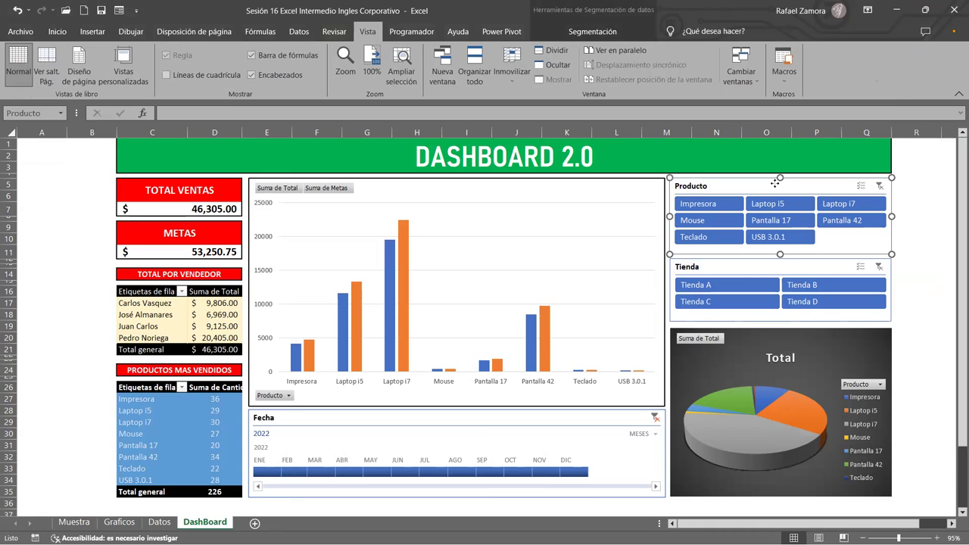
right_click(776, 185)
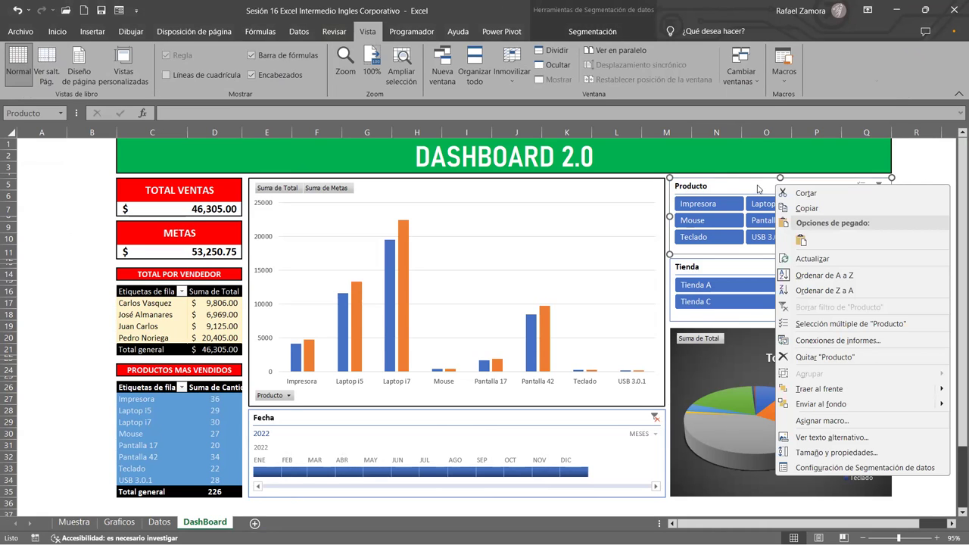
click(849, 343)
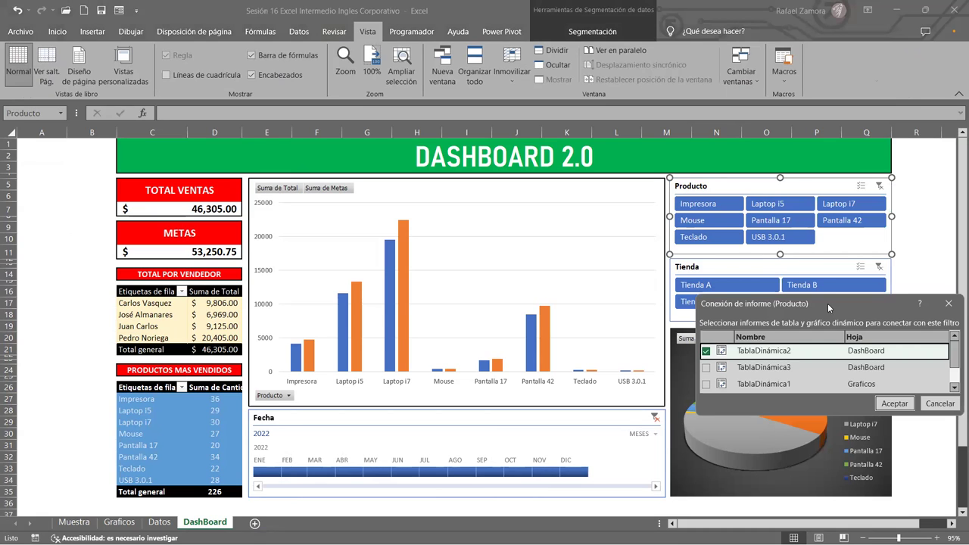
drag(828, 303, 467, 106)
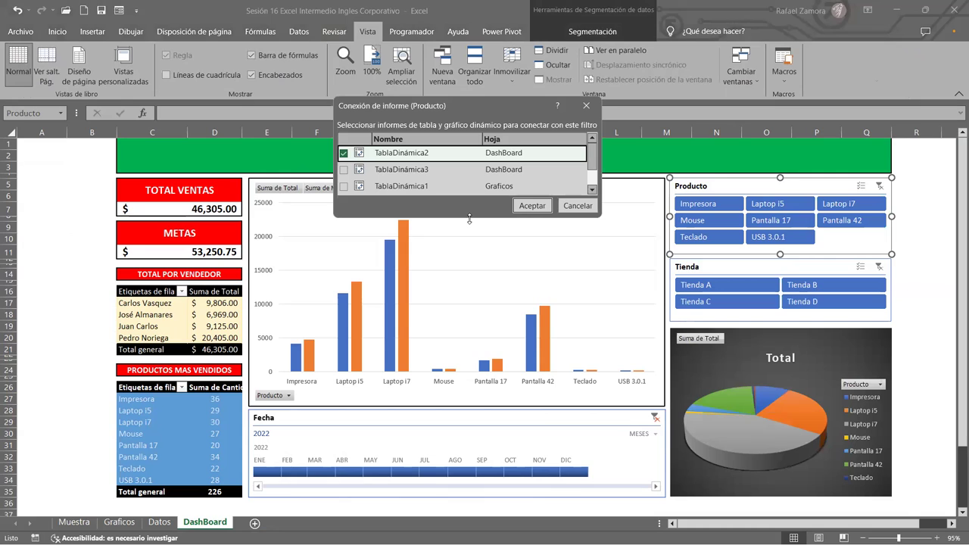
drag(470, 219, 477, 343)
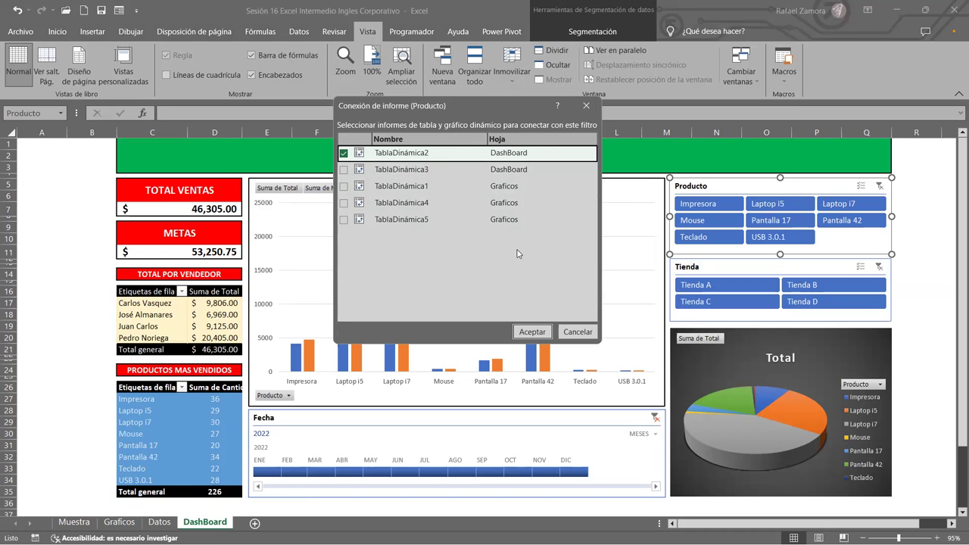
click(344, 170)
click(344, 186)
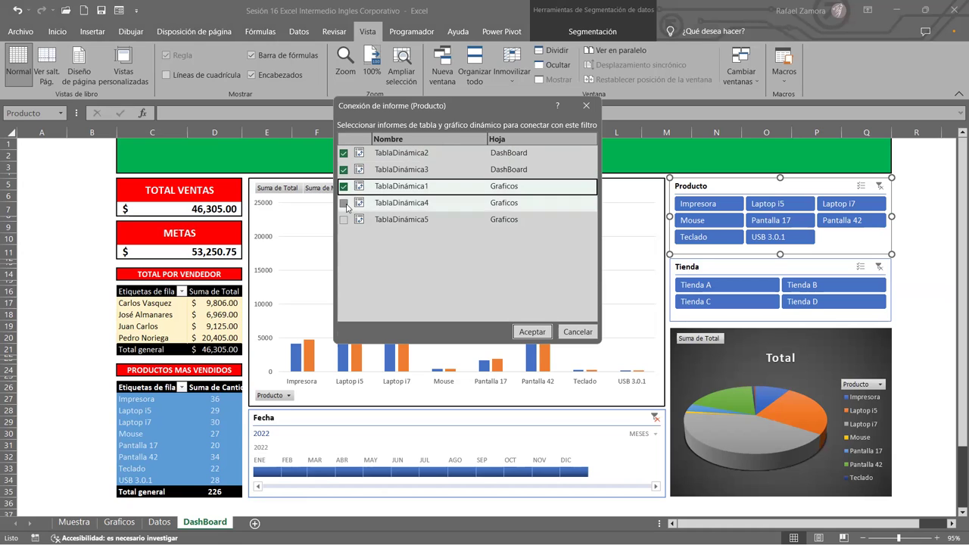
click(343, 203)
click(343, 220)
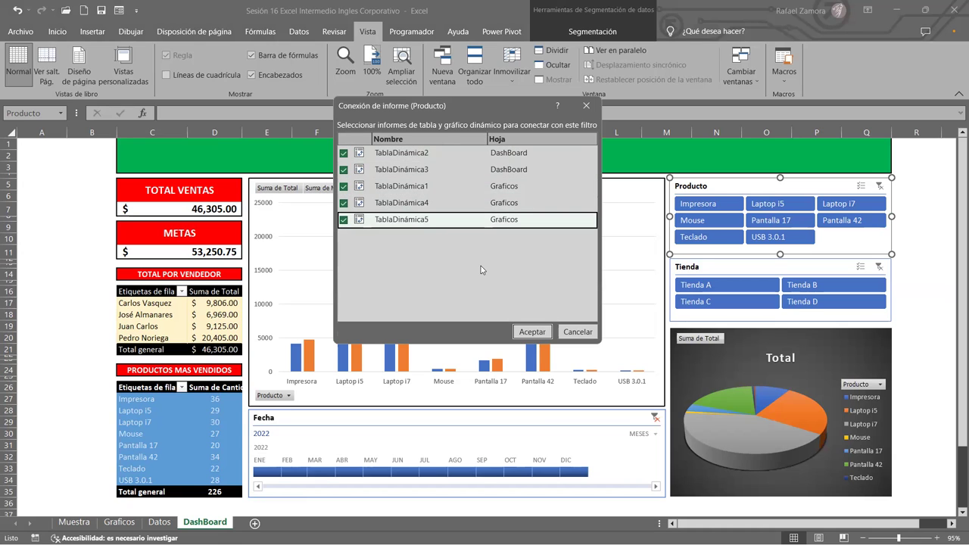
click(539, 333)
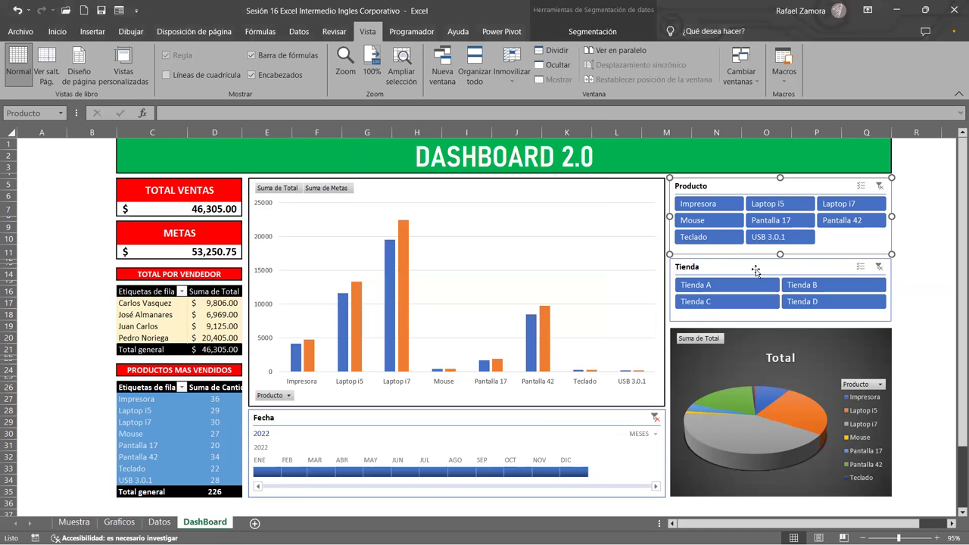
Connect the Tienda slicer to TablaDinámica3, TablaDinámica1, TablaDinámica4 and TablaDinámica5 in addition to TablaDinámica2.
click(801, 269)
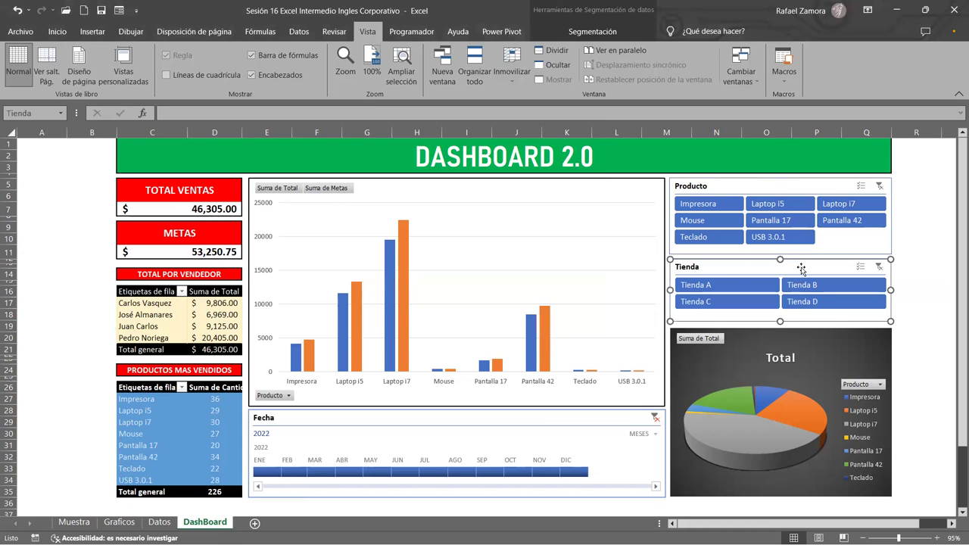
click(581, 33)
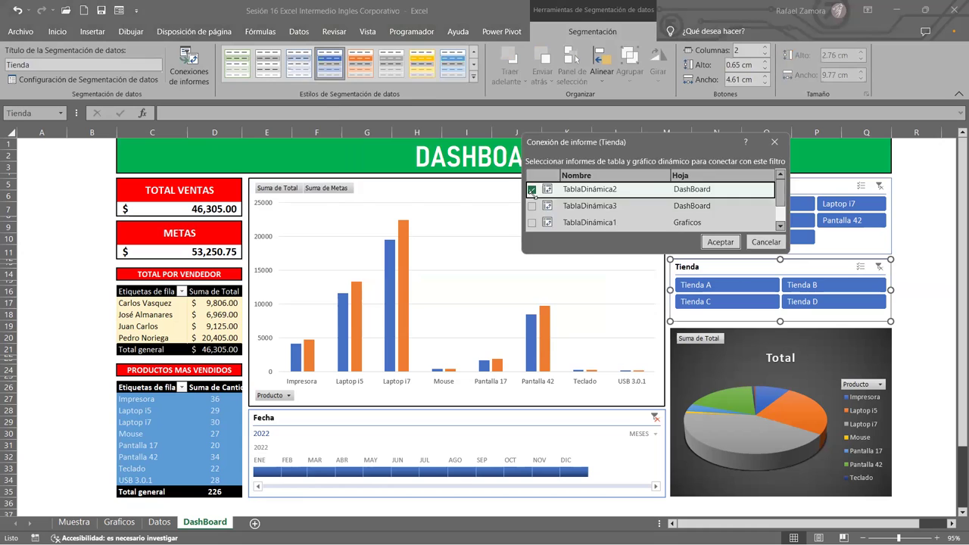
drag(665, 138, 413, 79)
drag(533, 193, 538, 296)
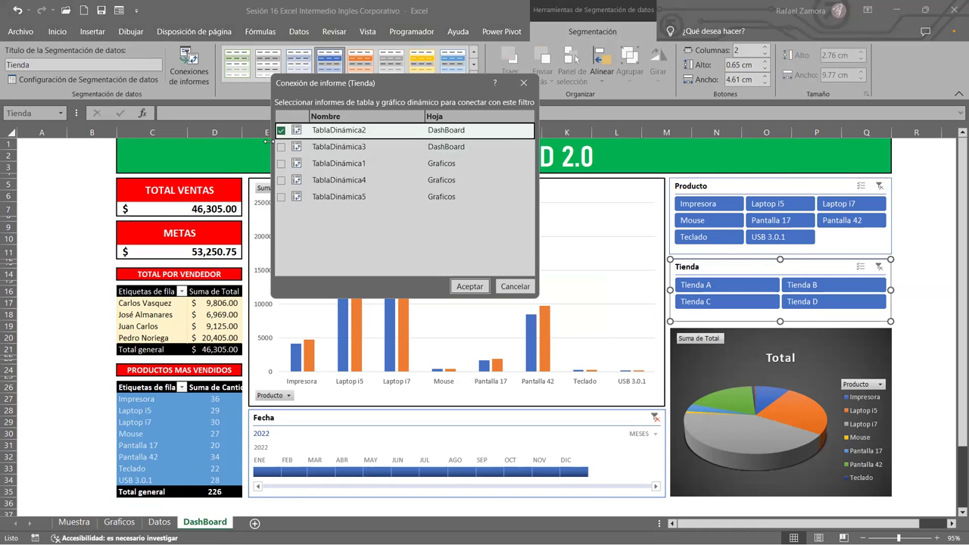
click(281, 146)
click(281, 164)
click(281, 180)
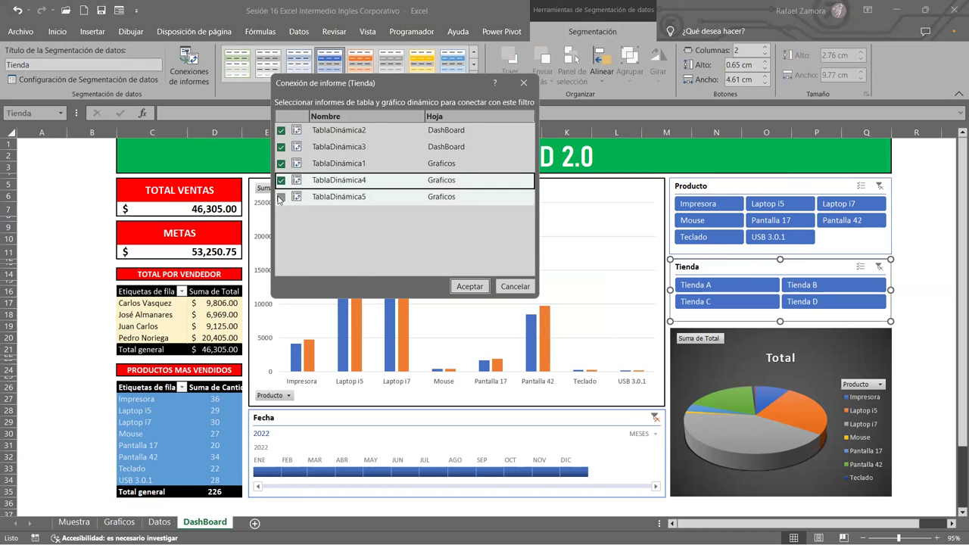
click(281, 197)
click(470, 287)
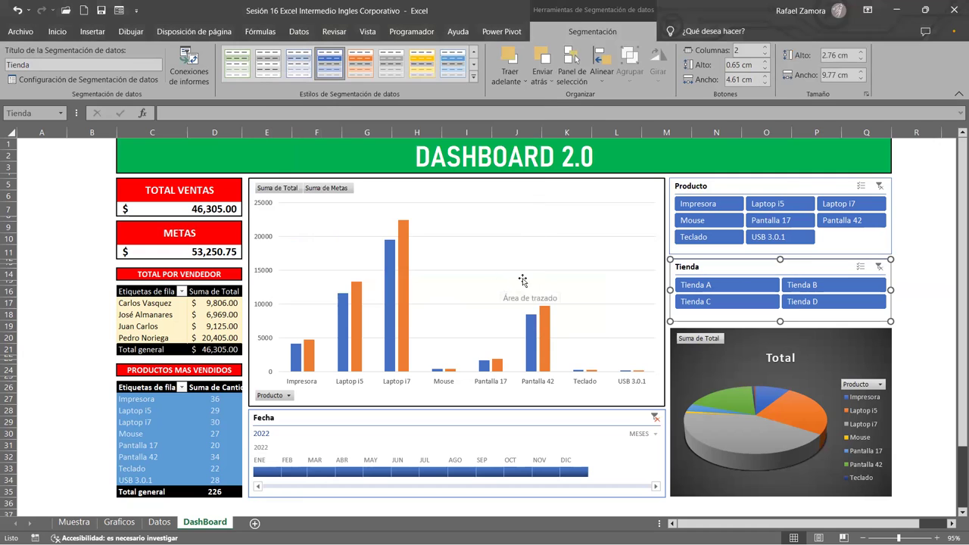
Connect the Total pie chart to the Fecha timeline through its filter connections, in addition to Producto and Tienda.
click(819, 342)
scroll(737, 478, right, 2)
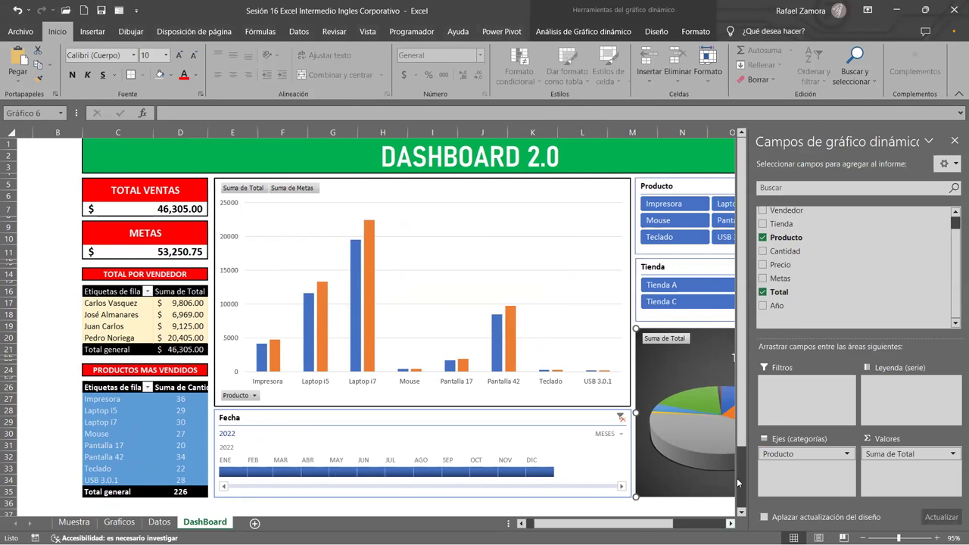
scroll(737, 482, right, 3)
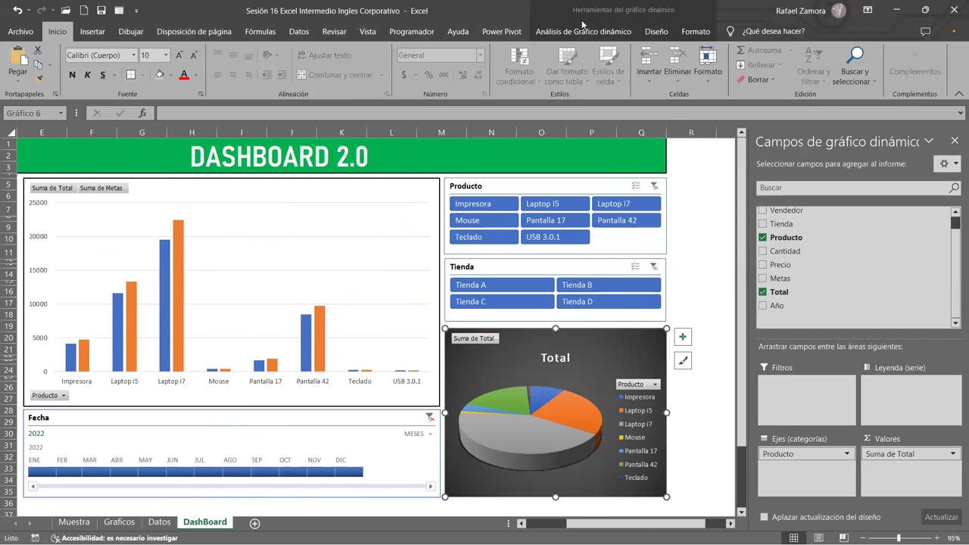
click(583, 34)
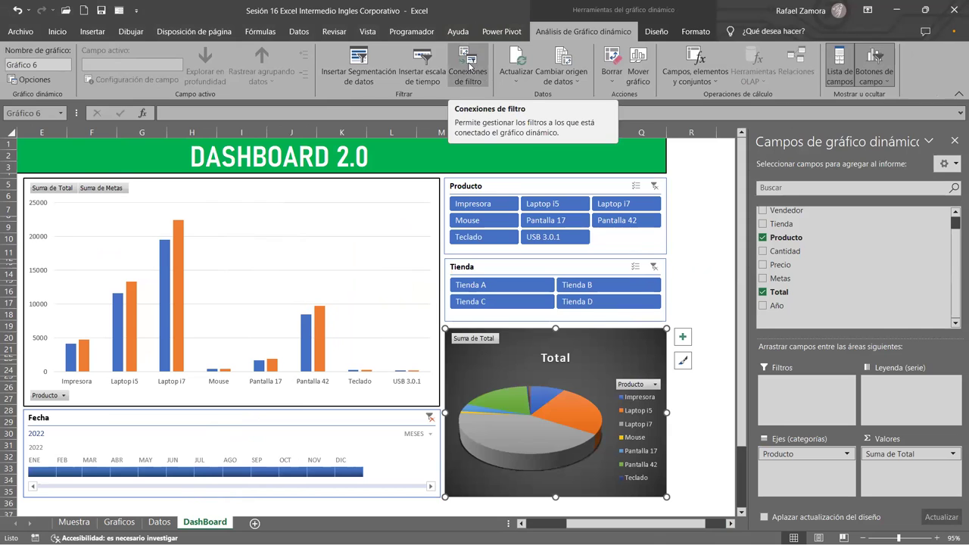
click(469, 66)
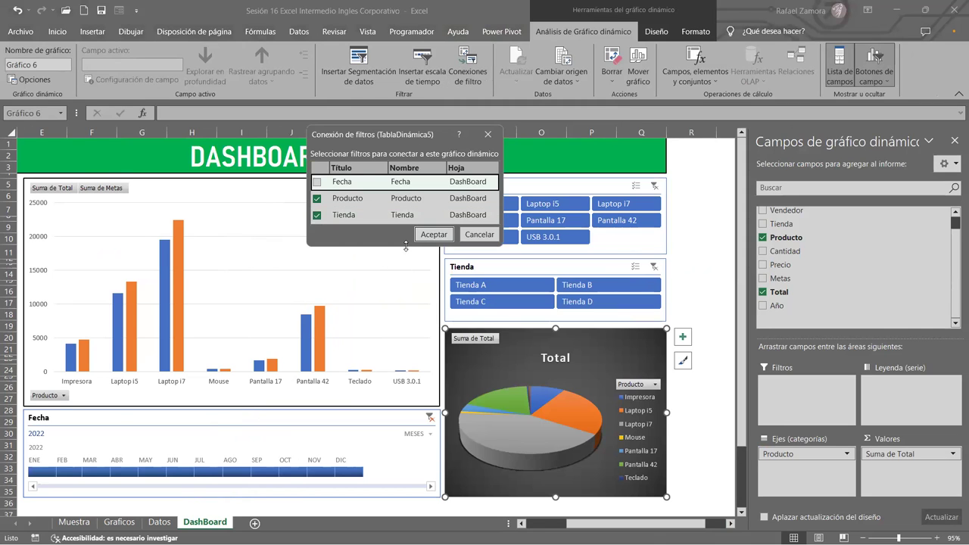
drag(405, 246, 406, 359)
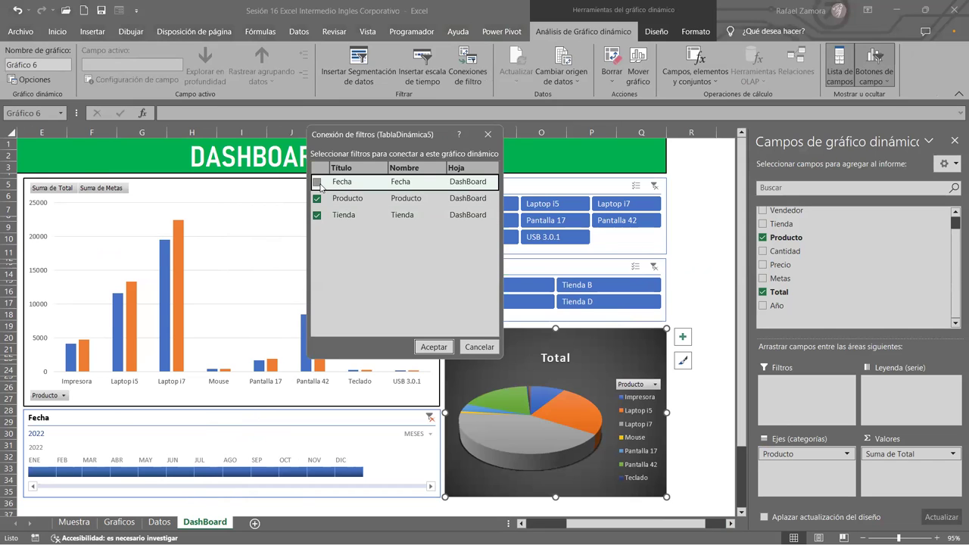
click(317, 184)
click(434, 347)
drag(683, 523, 642, 487)
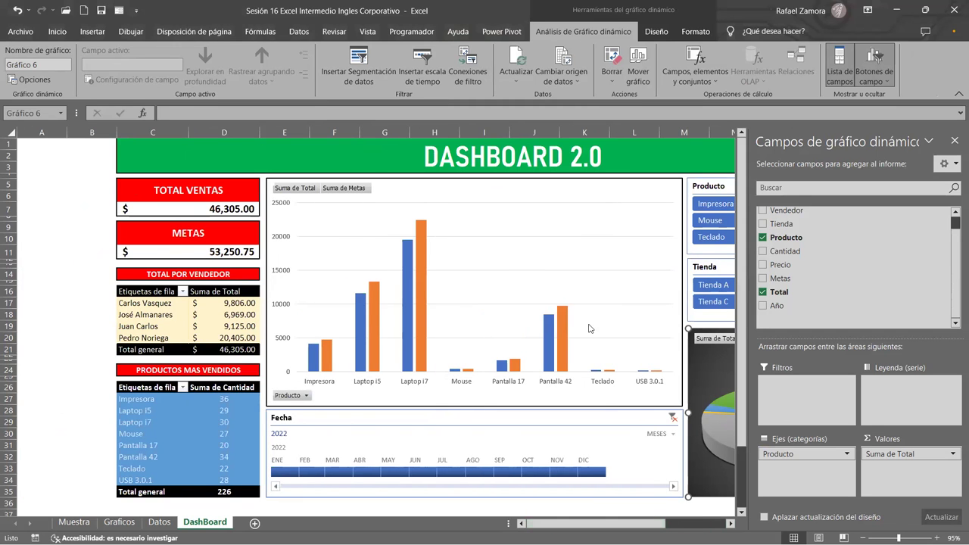
click(200, 304)
right_click(200, 303)
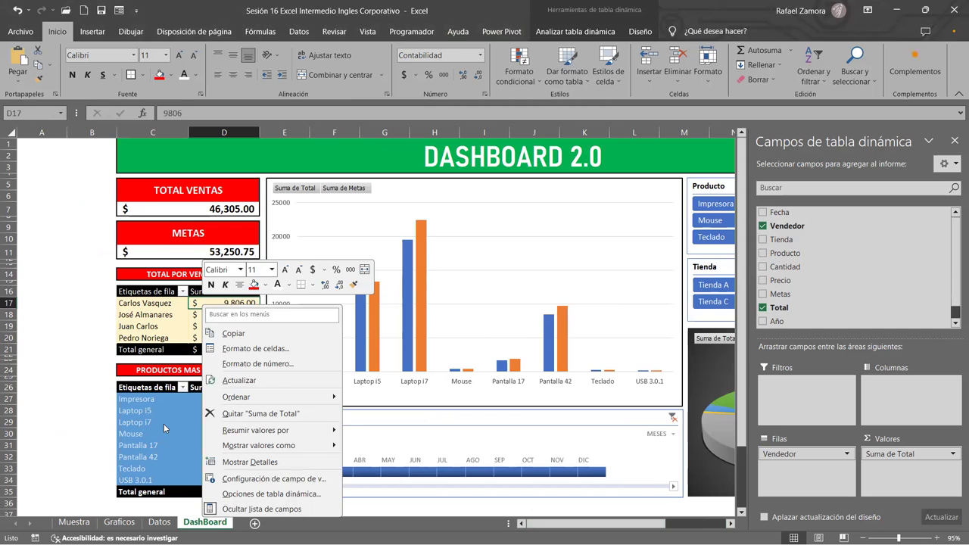
key(Escape)
click(677, 206)
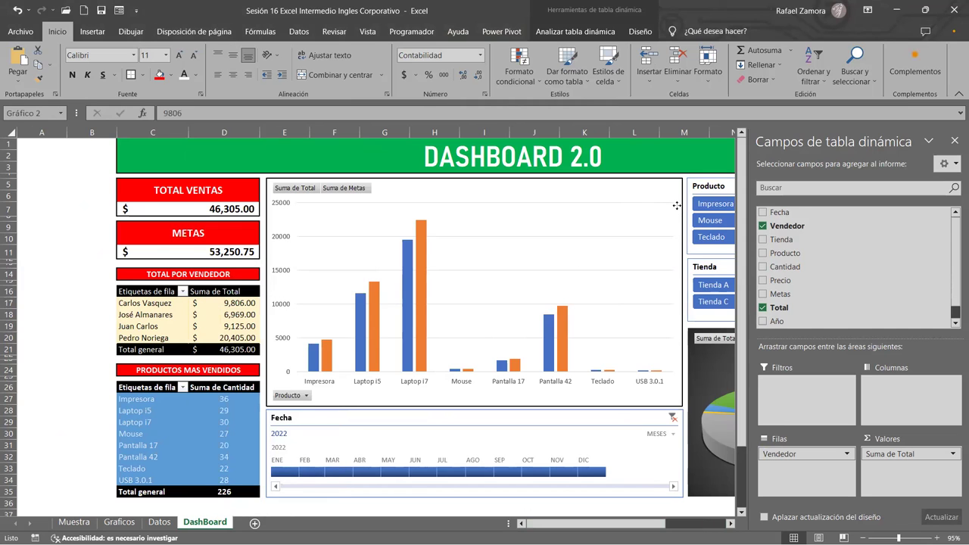
right_click(677, 207)
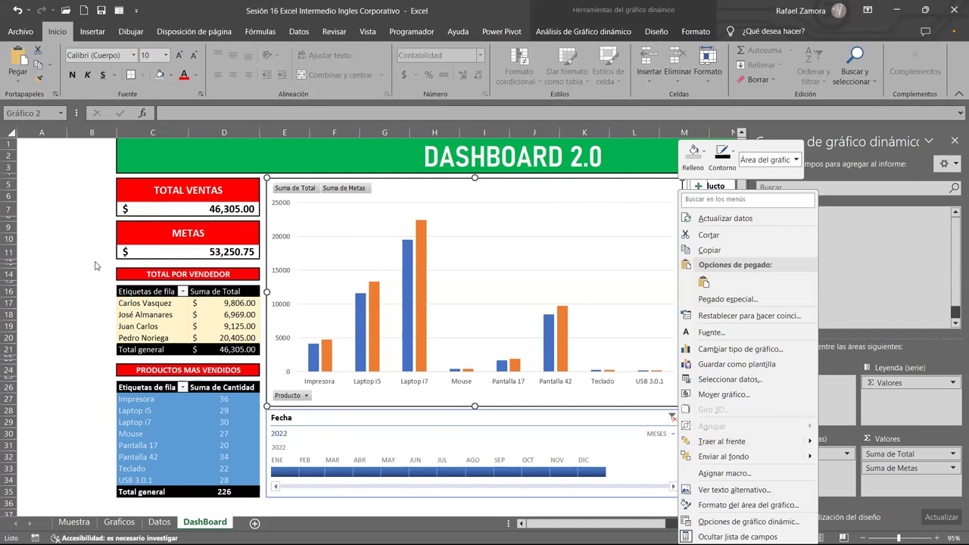
key(Escape)
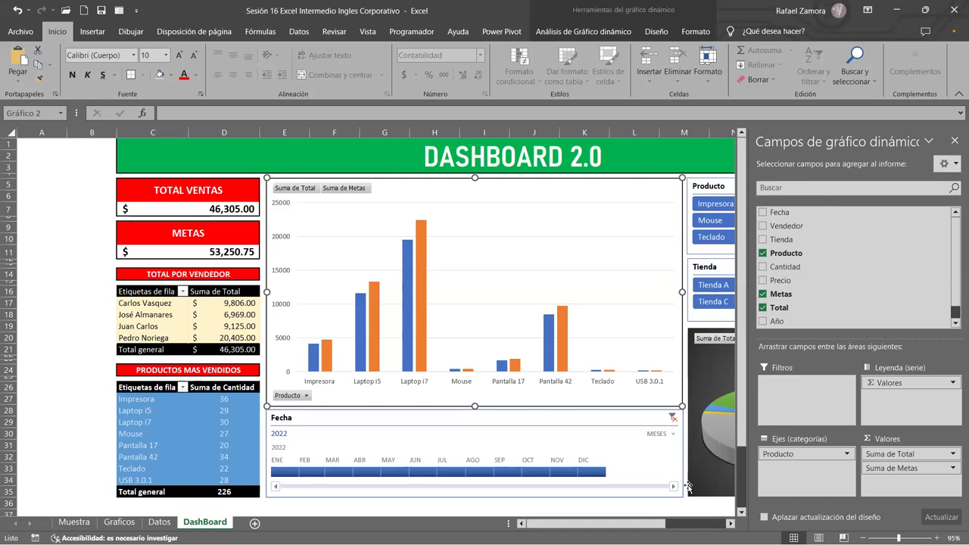
click(685, 514)
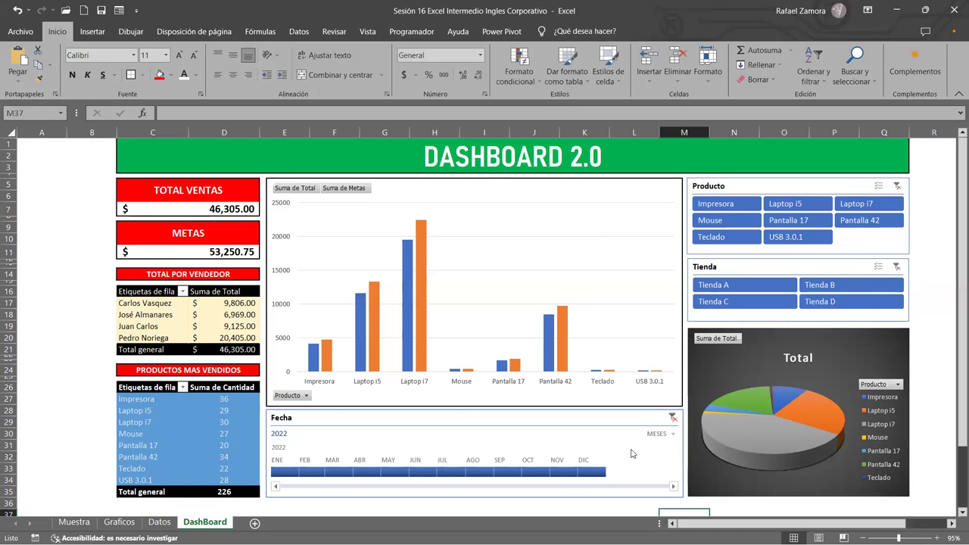
Connect the Fecha timeline to TablaDinámica2, TablaDinámica1 and TablaDinámica4 as well, so it filters all five pivot tables.
click(498, 418)
right_click(499, 416)
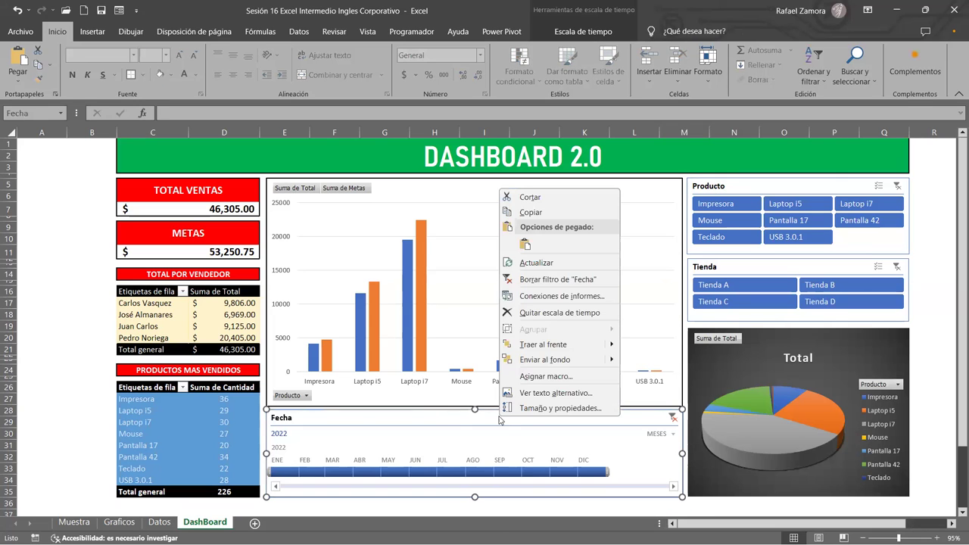
key(Escape)
click(564, 34)
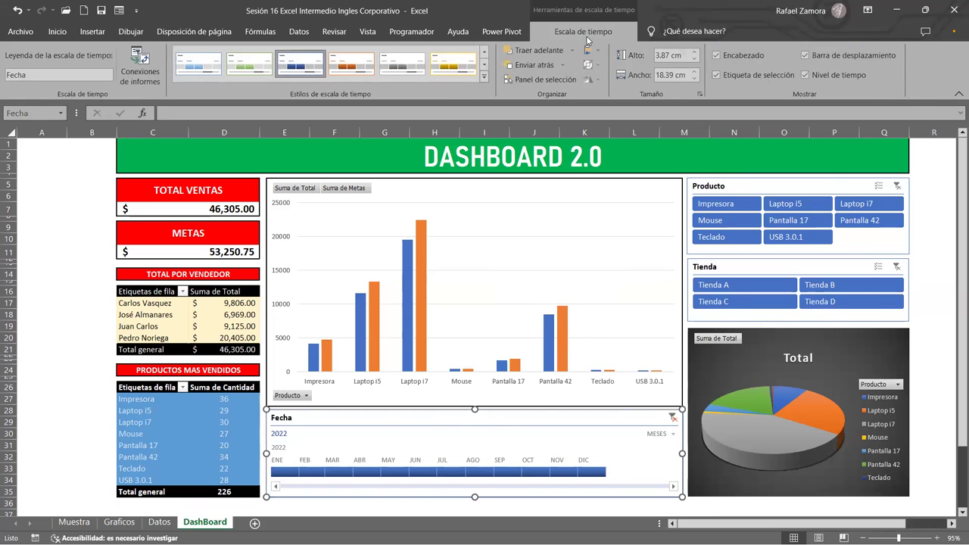
click(140, 67)
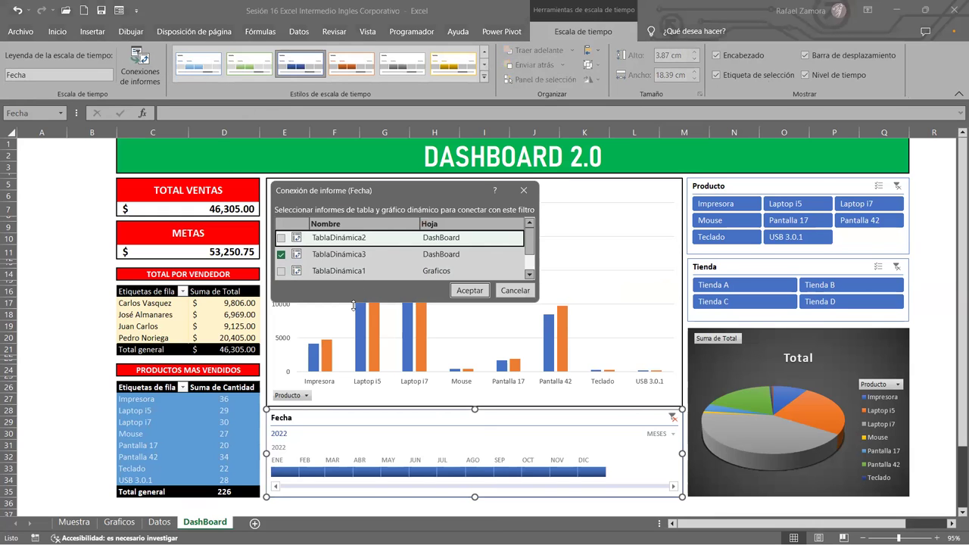
drag(353, 305, 354, 400)
click(281, 238)
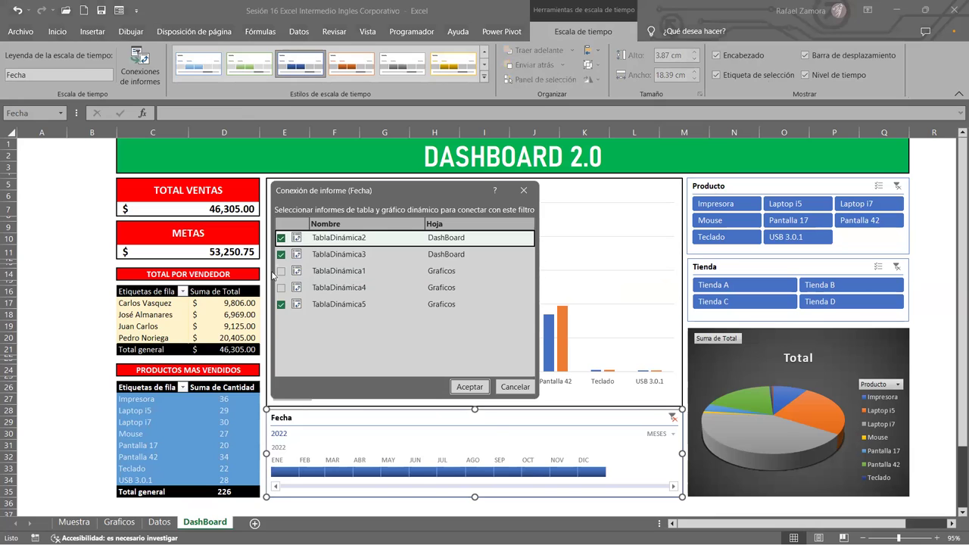
click(281, 271)
click(281, 287)
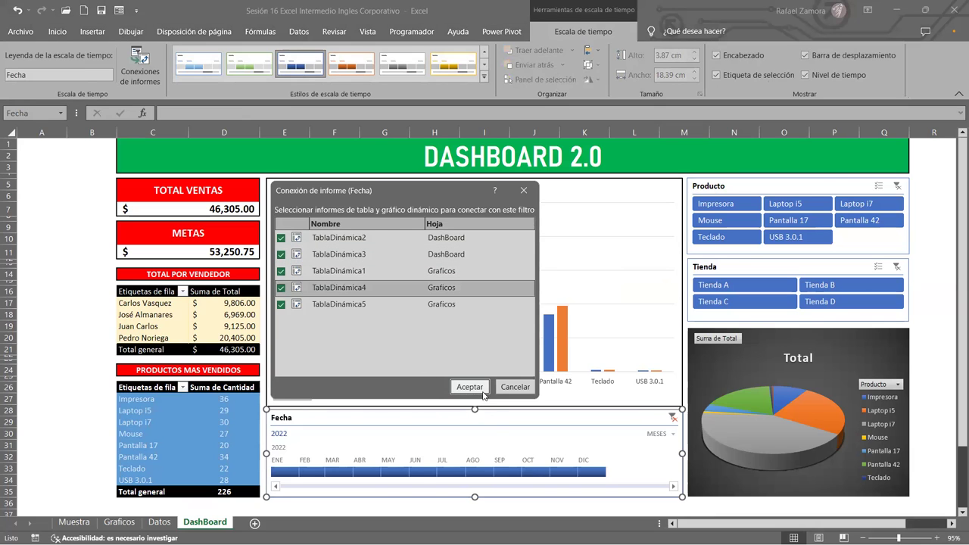
click(470, 387)
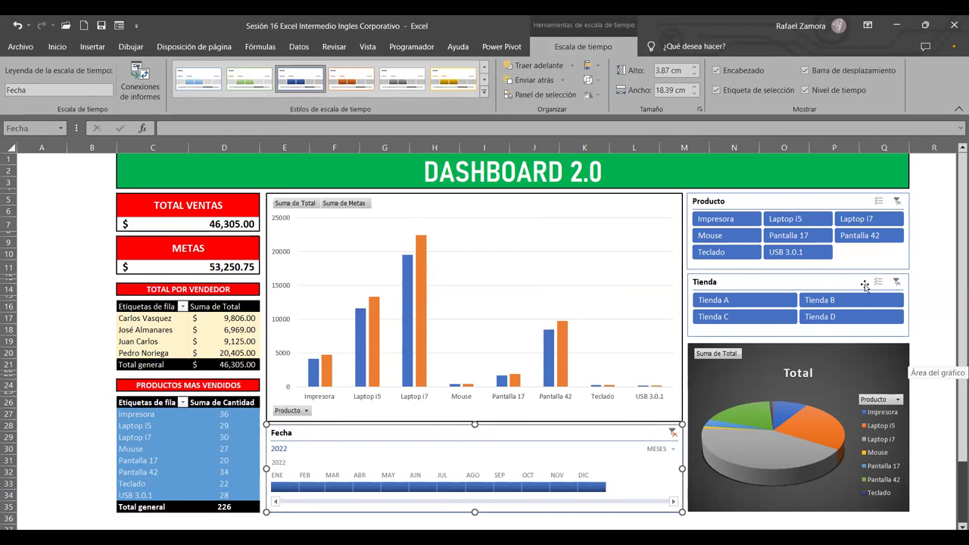
Filter the dashboard with the Producto slicer to Impresora, Laptop i7 and Pantalla 17 together.
click(746, 219)
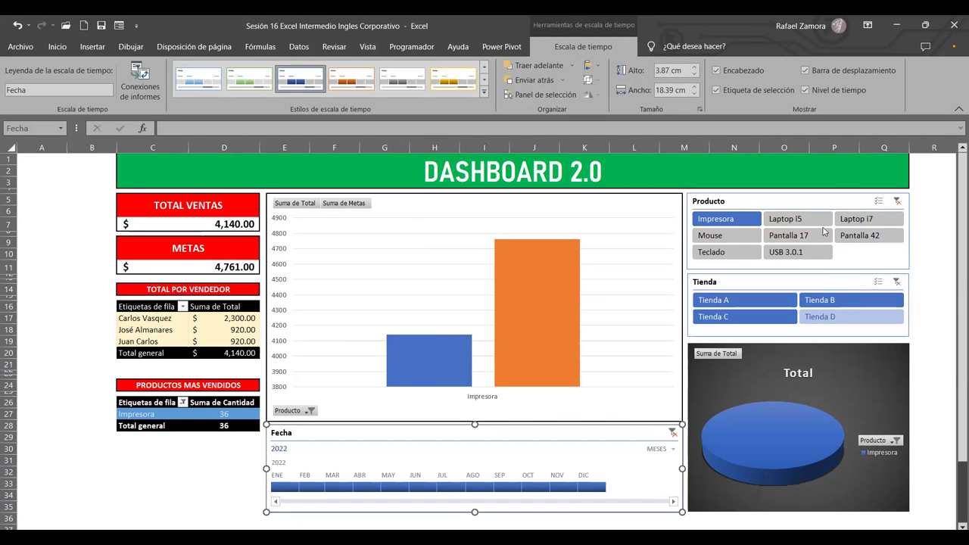
ctrl+click(867, 220)
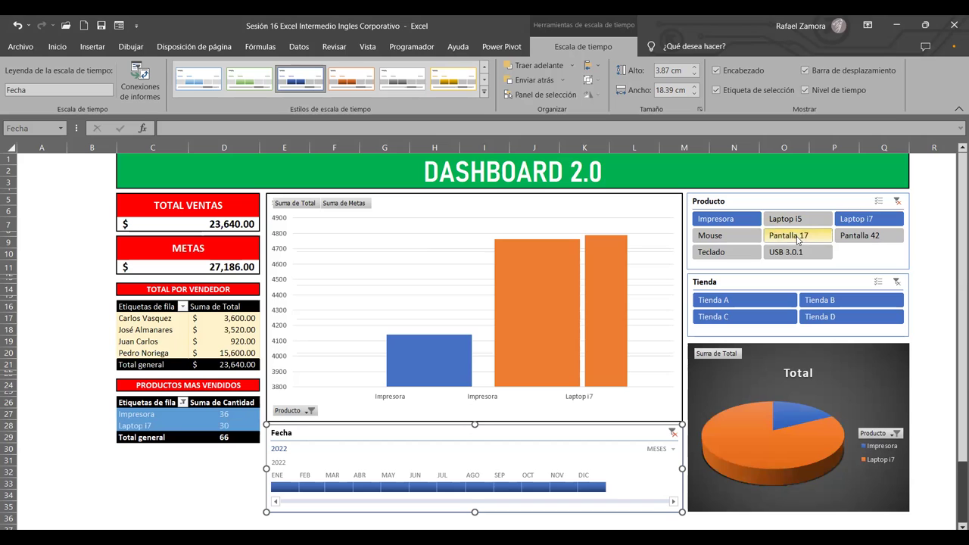
ctrl+click(795, 236)
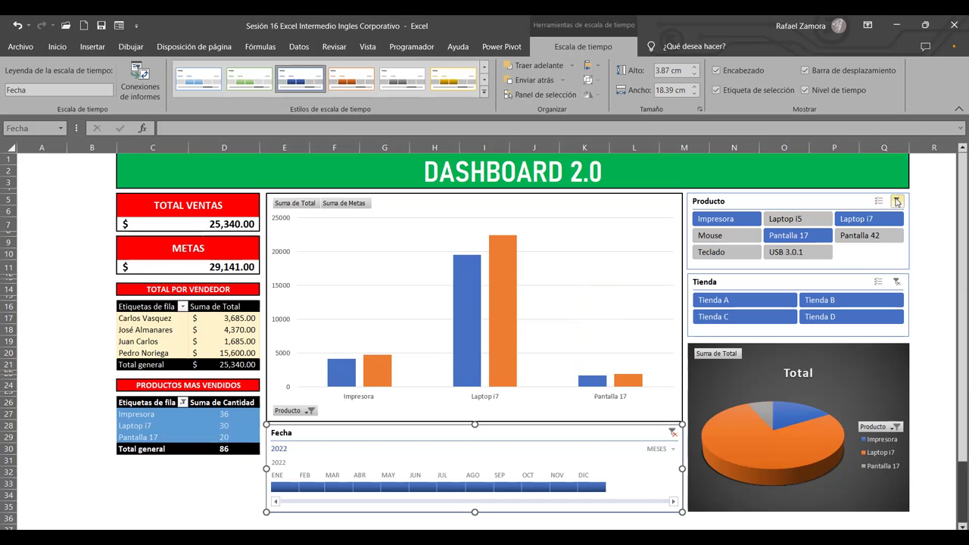
Turn on multi-select in the Producto slicer and add Teclado and Pantalla 42 to its filter.
click(878, 201)
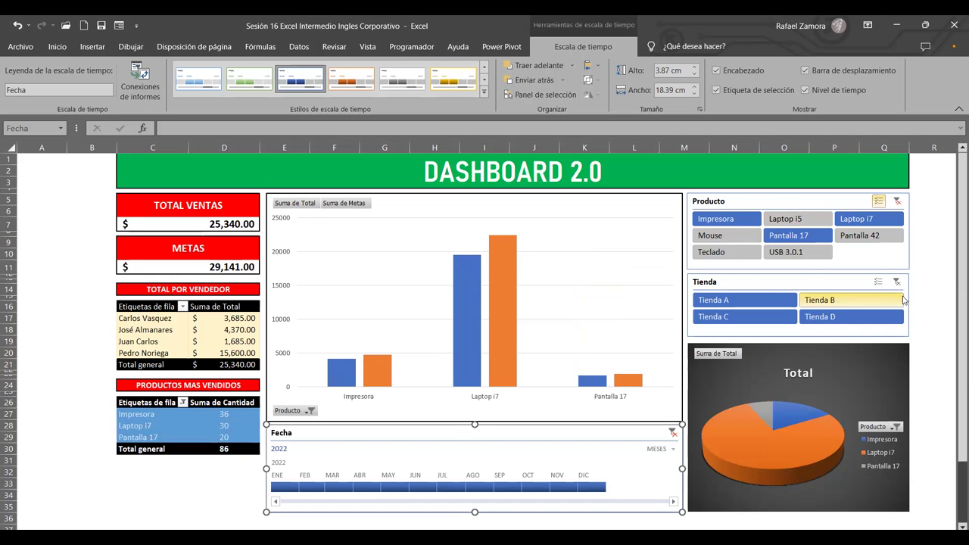
click(733, 256)
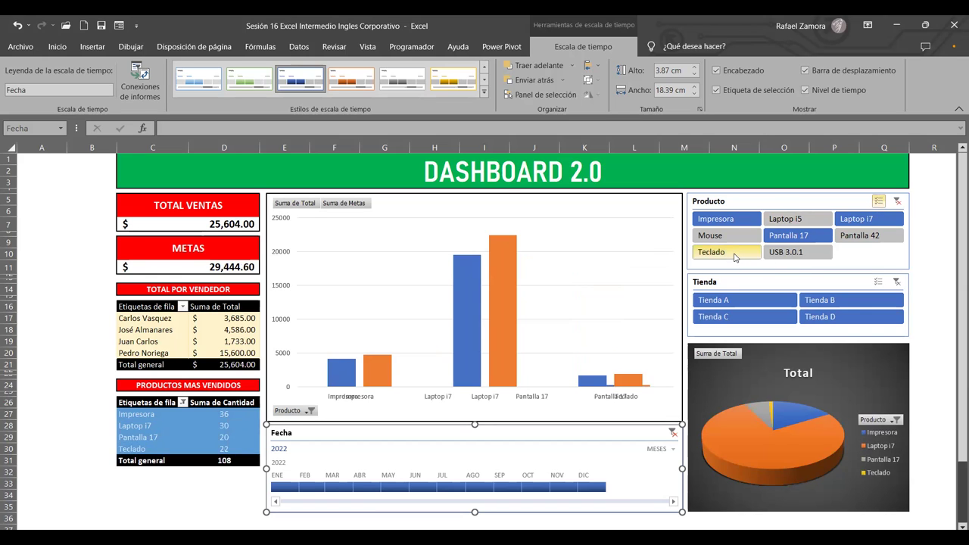
click(878, 237)
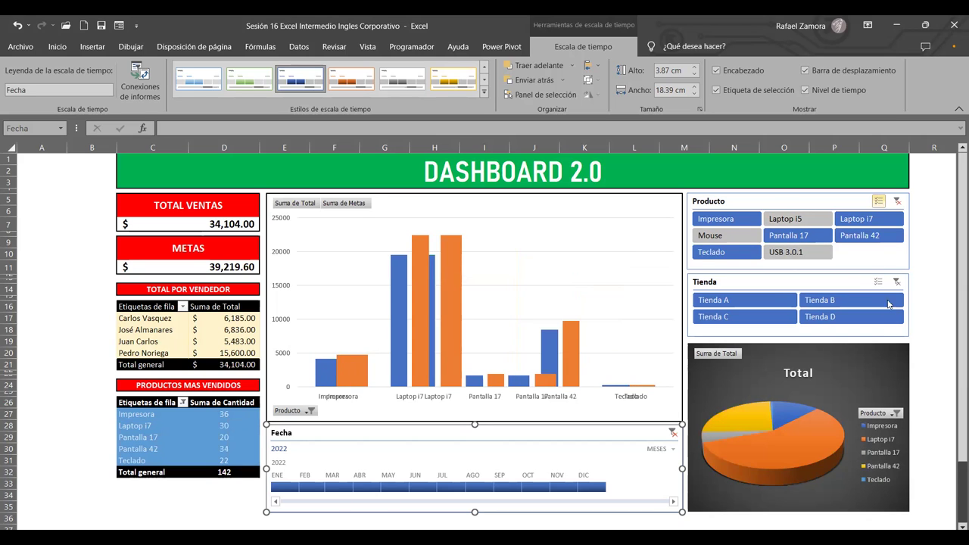
Turn on multi-select in the Tienda slicer, exclude Tienda C and Tienda B, and toggle Tienda D off and back on twice.
click(878, 283)
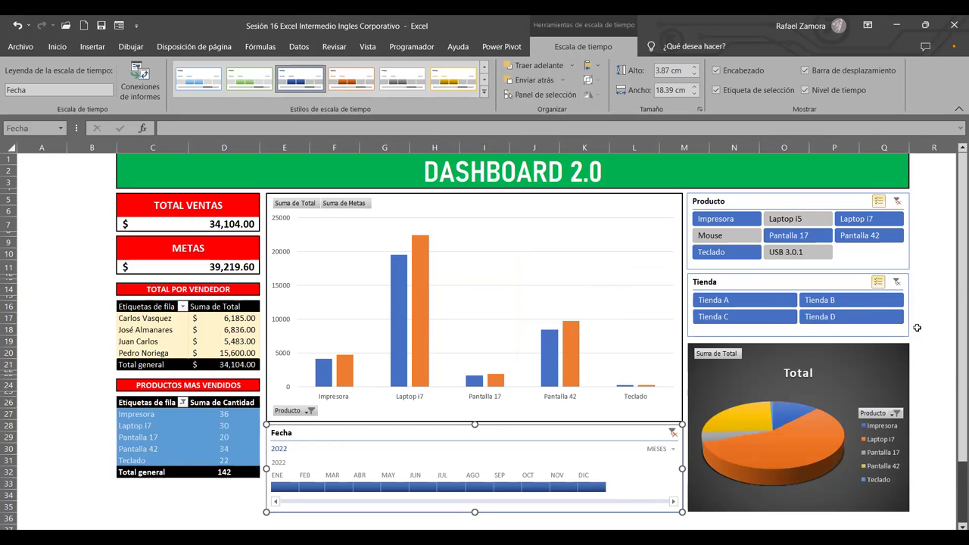
click(771, 318)
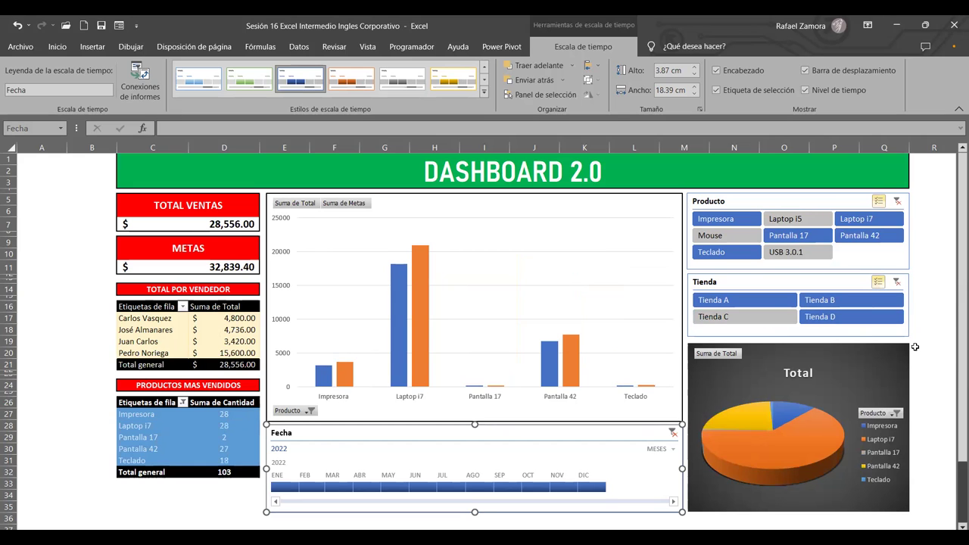
click(886, 307)
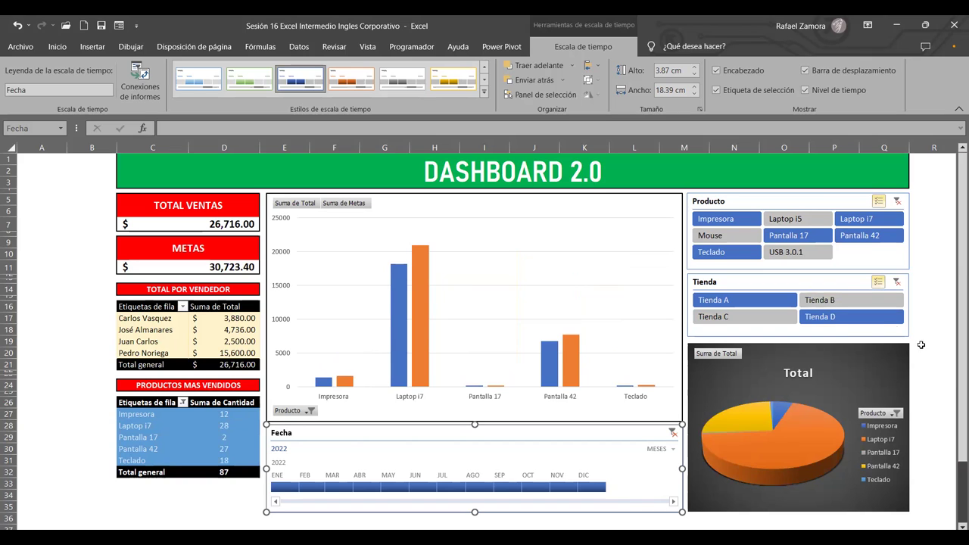
click(875, 322)
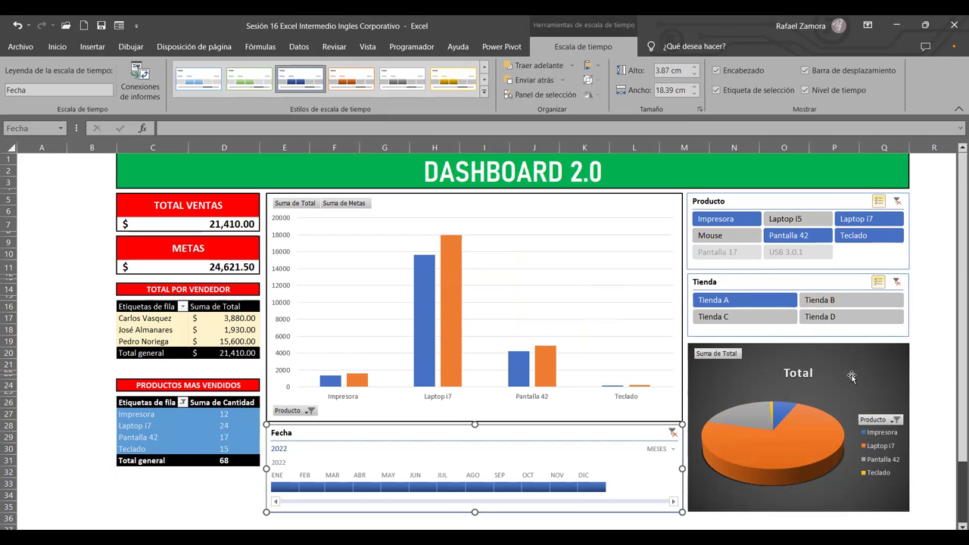
click(848, 316)
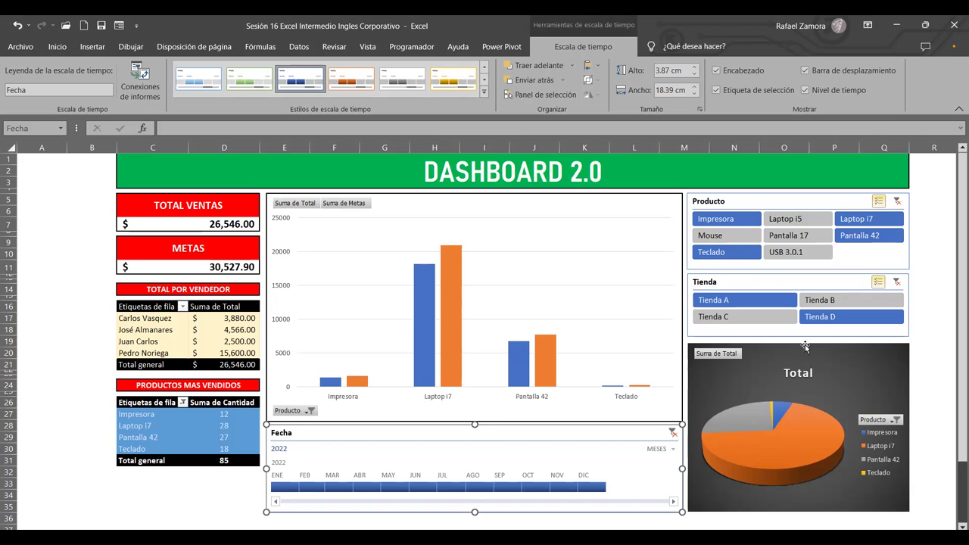
click(842, 323)
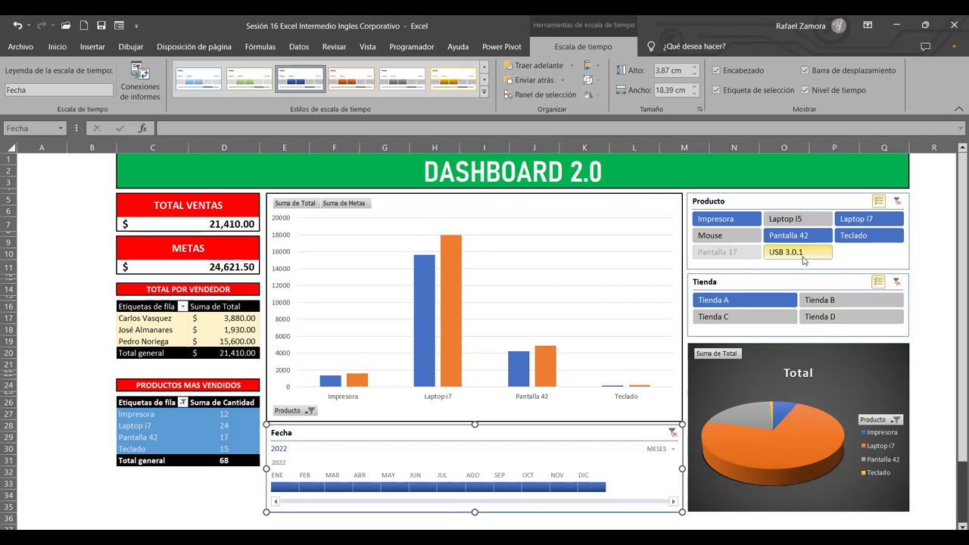
click(876, 321)
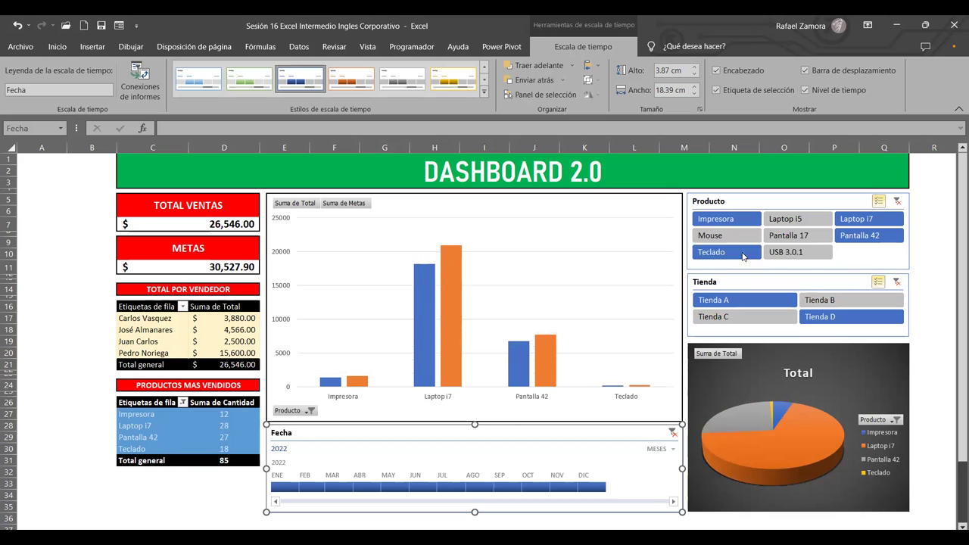
Include Tienda B in the Tienda slicer again and clear the filters of both the Producto and Tienda slicers.
click(729, 255)
click(852, 300)
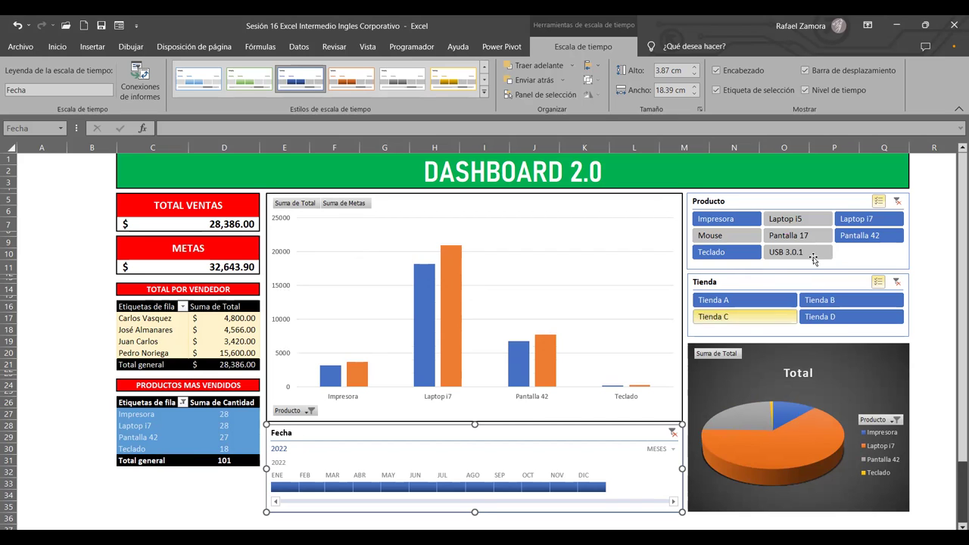
click(897, 202)
click(897, 281)
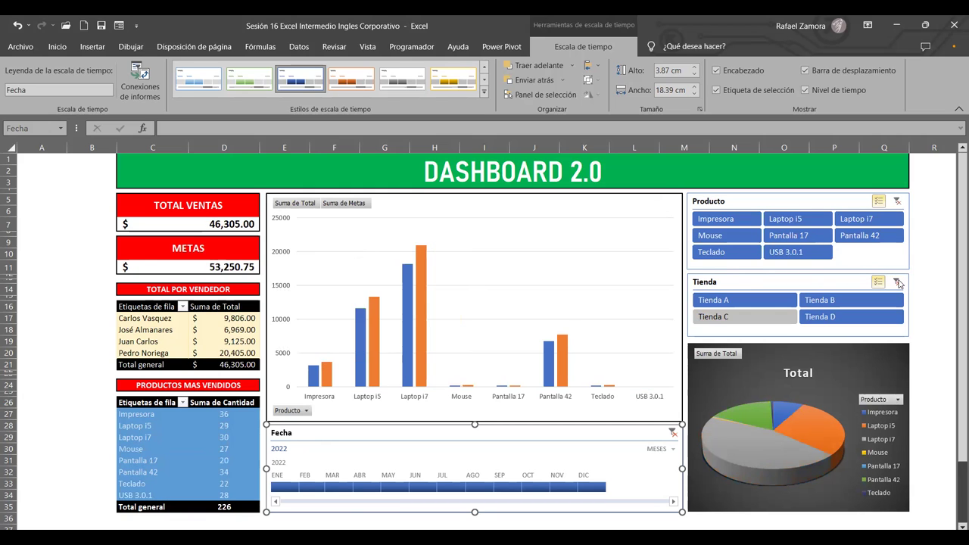
click(929, 327)
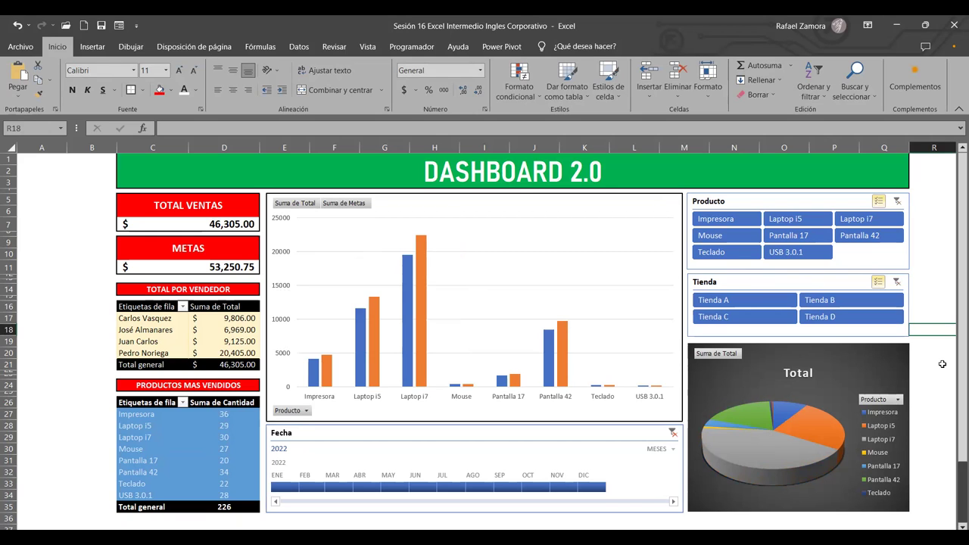
Review which pivot tables the Producto slicer is connected to in its report connections, without changing them.
click(784, 197)
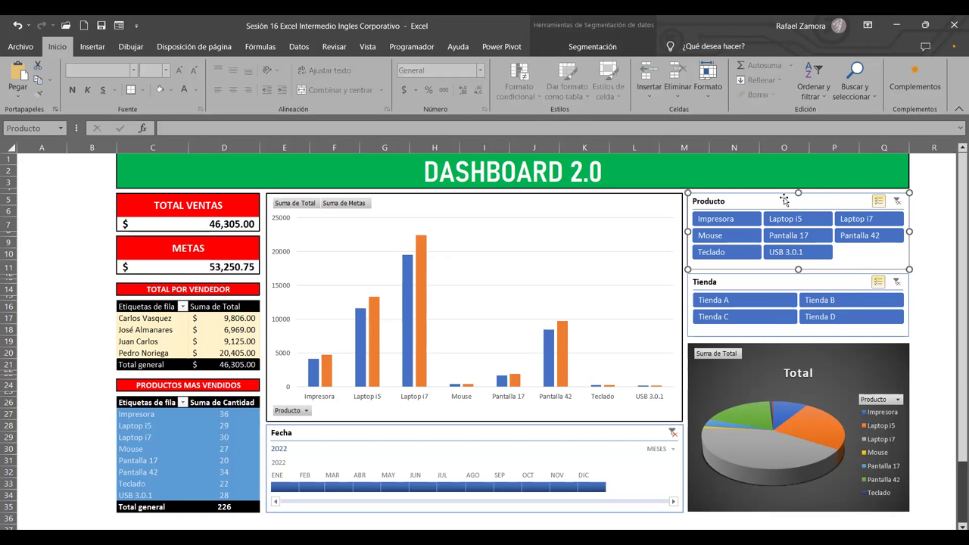
click(607, 50)
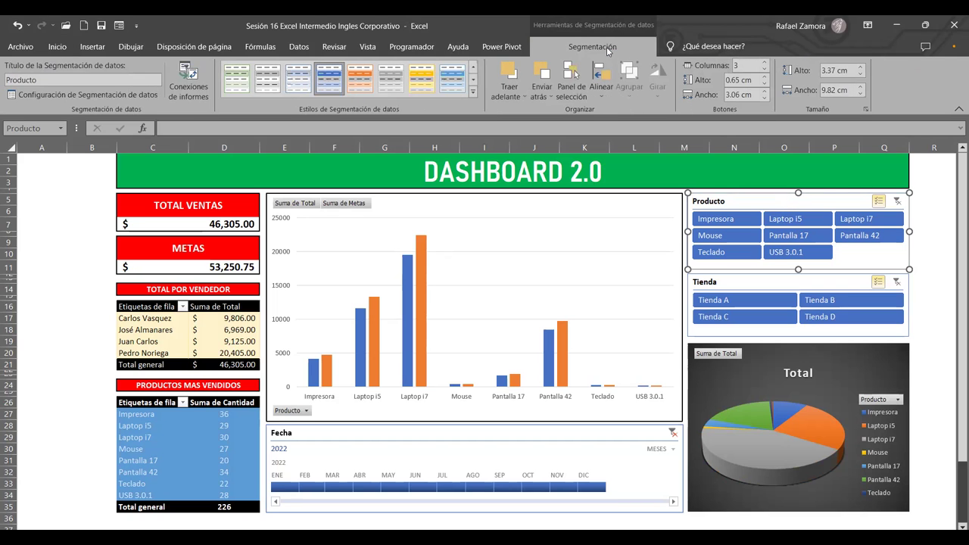
right_click(757, 202)
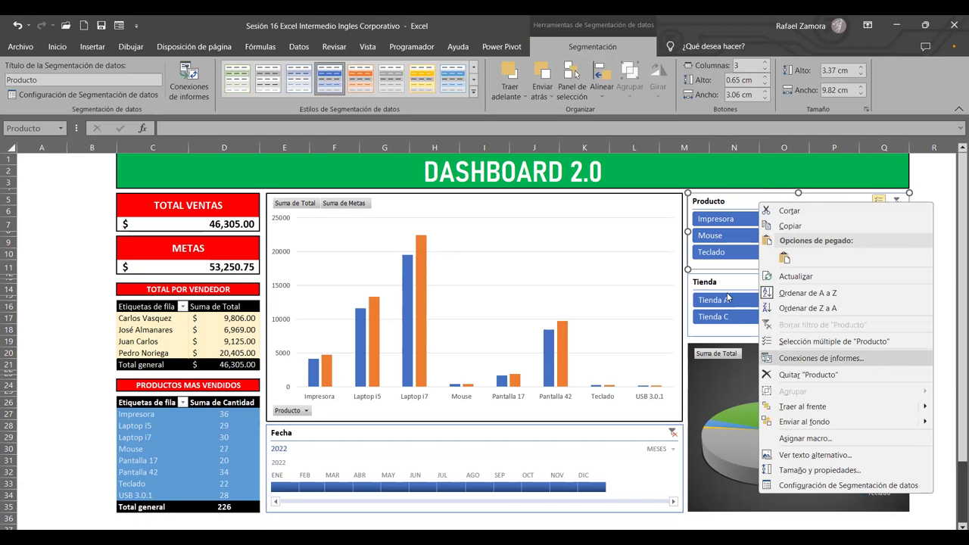
key(Return)
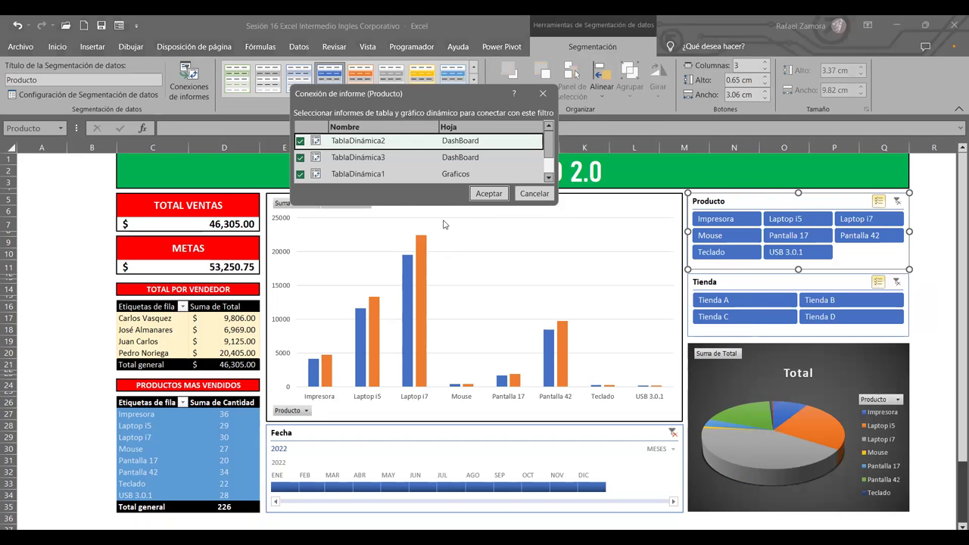
drag(440, 204, 440, 419)
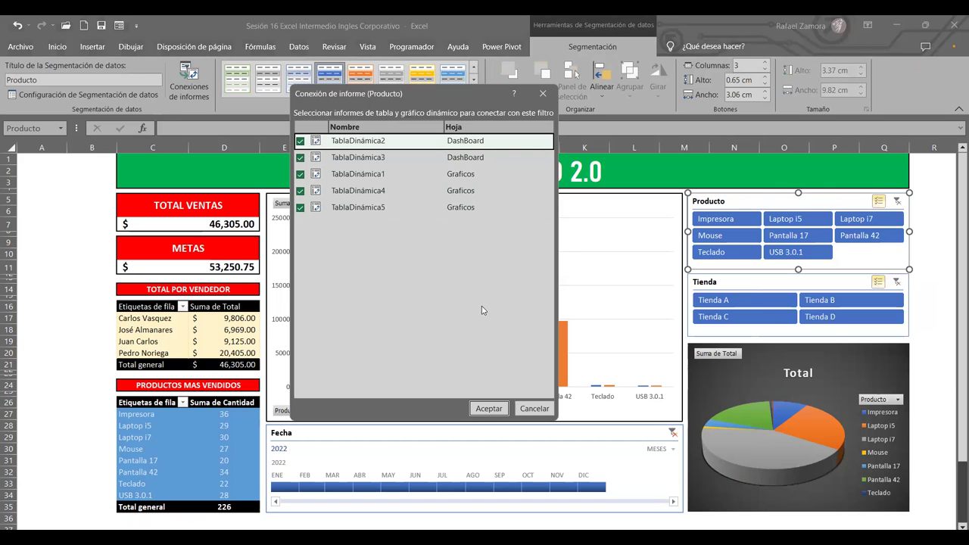
click(544, 412)
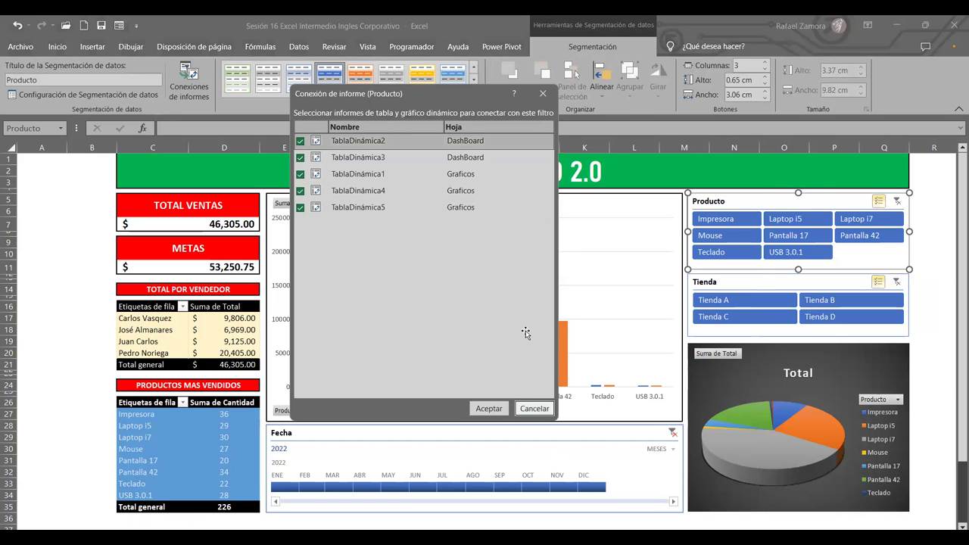
click(750, 284)
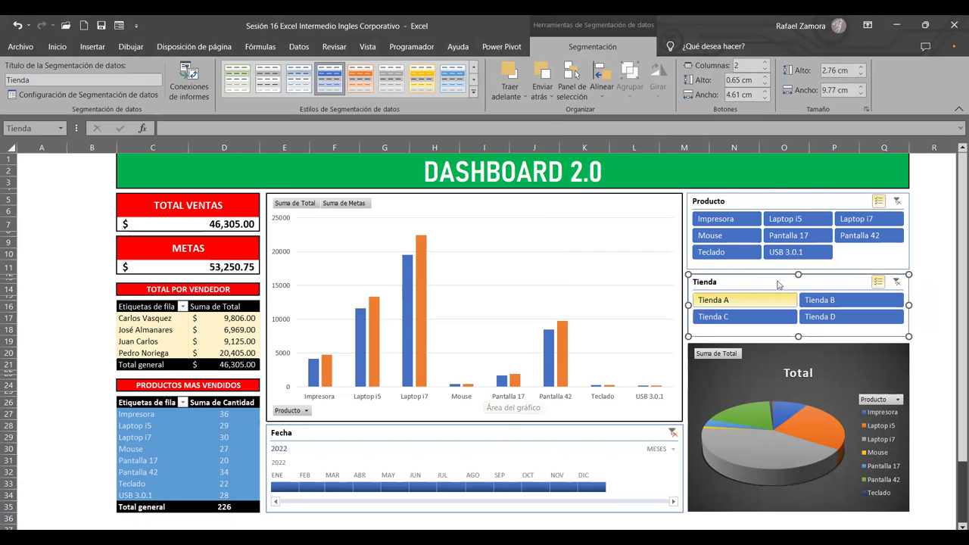
click(937, 309)
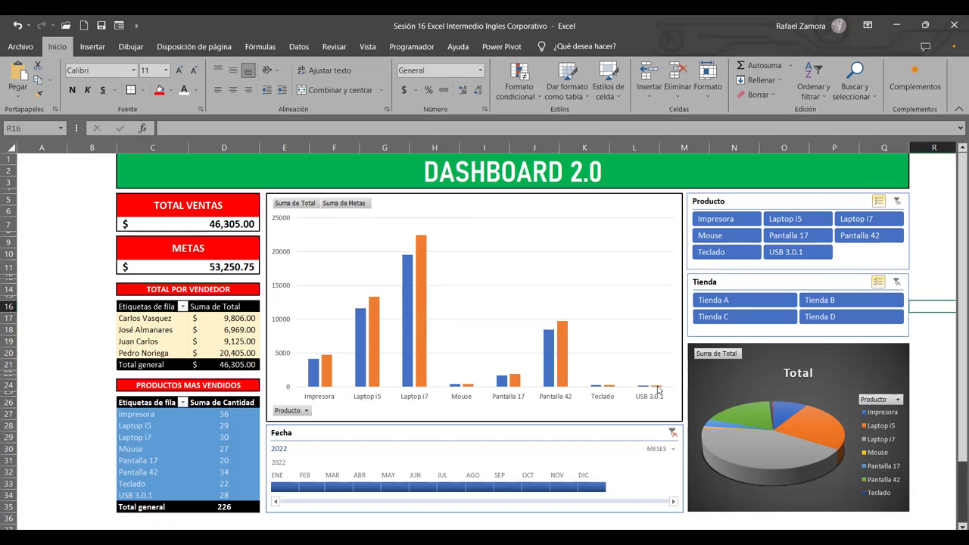
Filter the dashboard with the Fecha timeline to July 2022, extend the period to May–July, and clear the timeline filter.
click(450, 486)
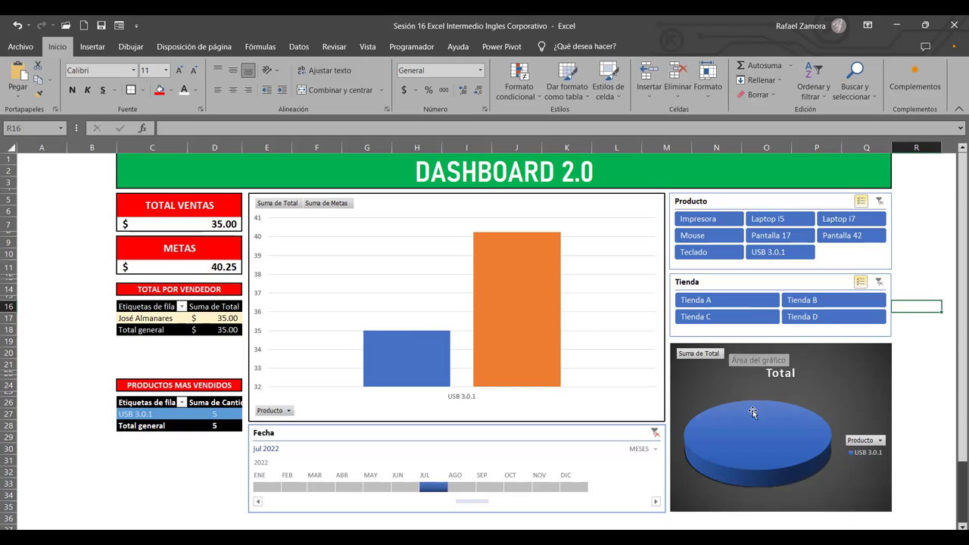
mouse_move(809, 428)
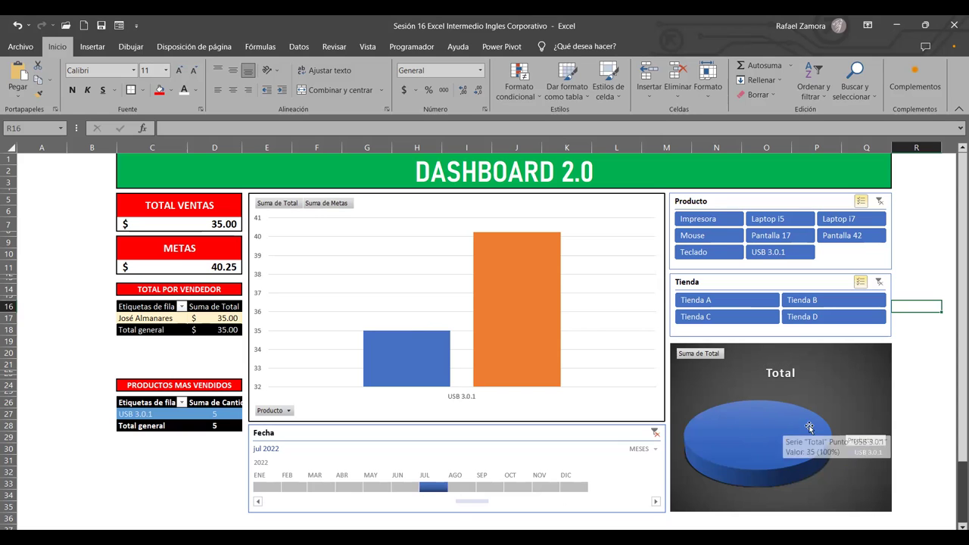
drag(419, 487, 375, 494)
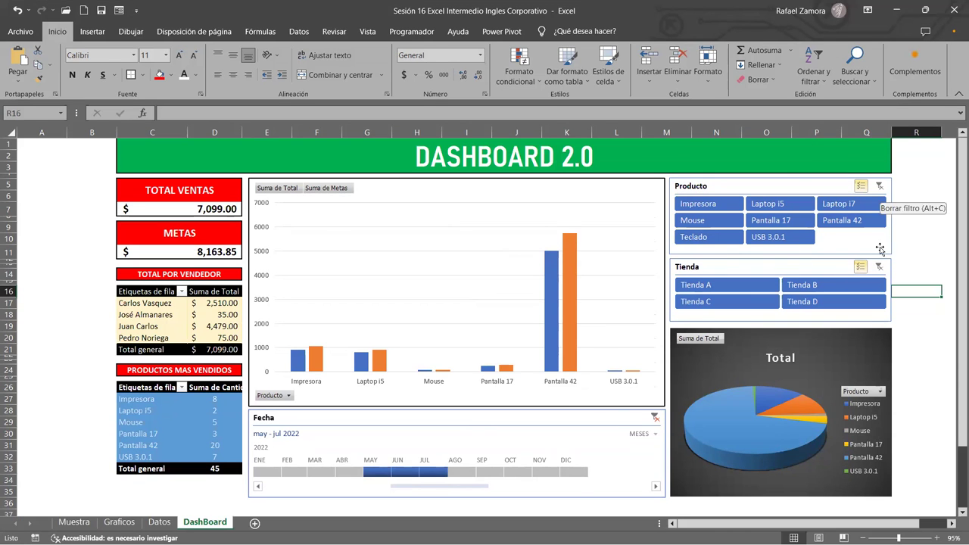
click(655, 432)
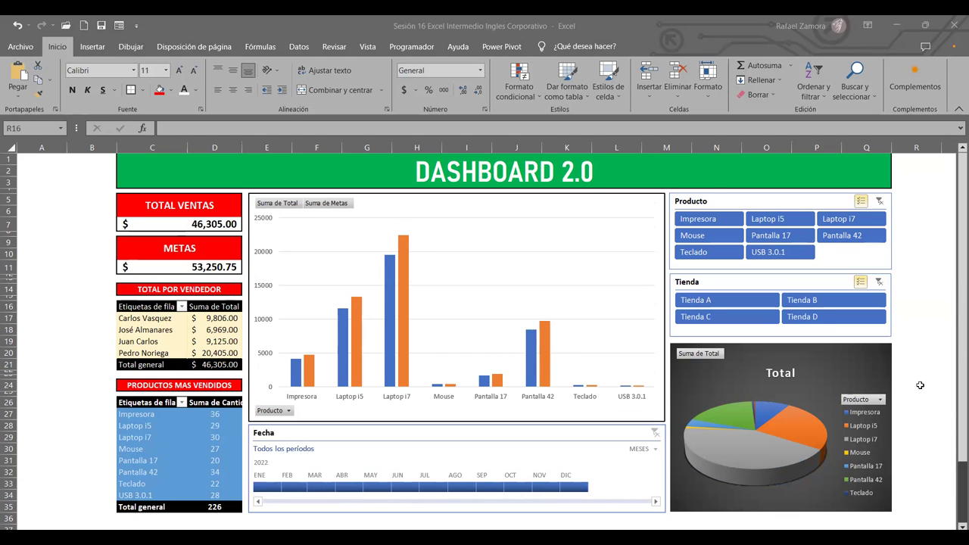
click(917, 306)
click(937, 394)
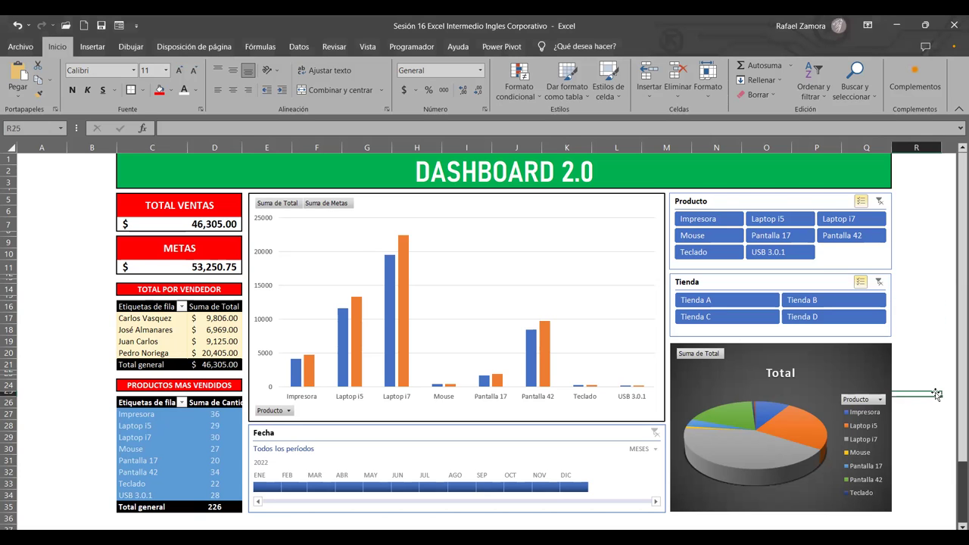
click(937, 489)
click(922, 509)
click(857, 520)
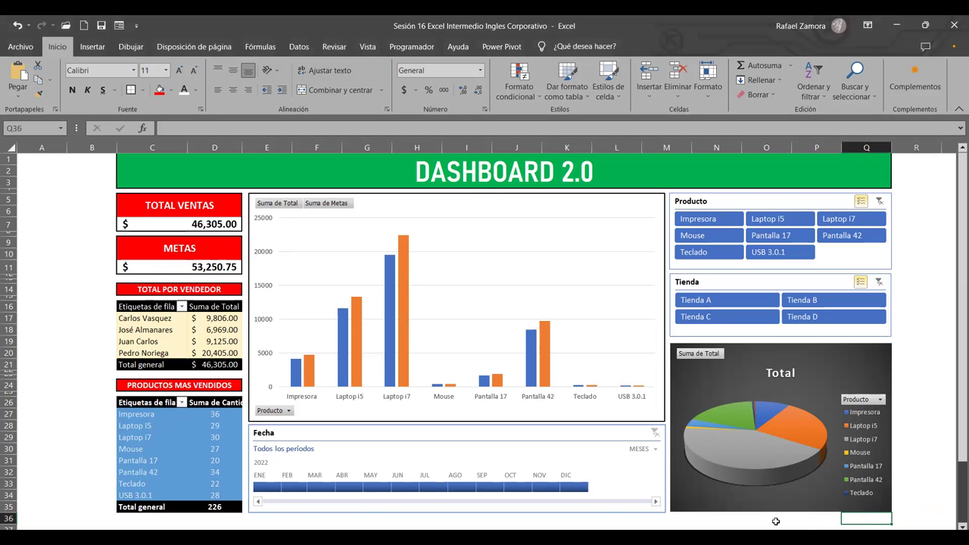
key(Left)
key(Left)
key(Left)
key(Left)
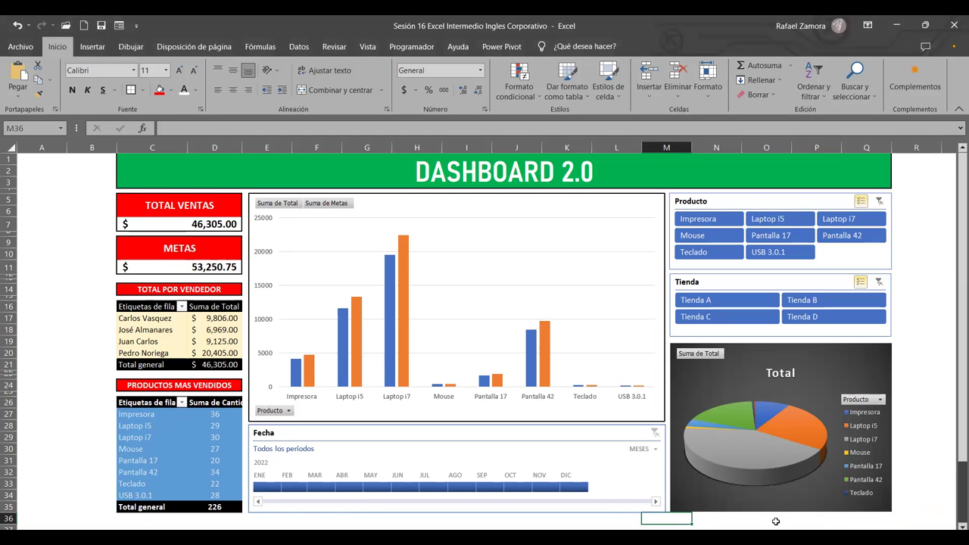